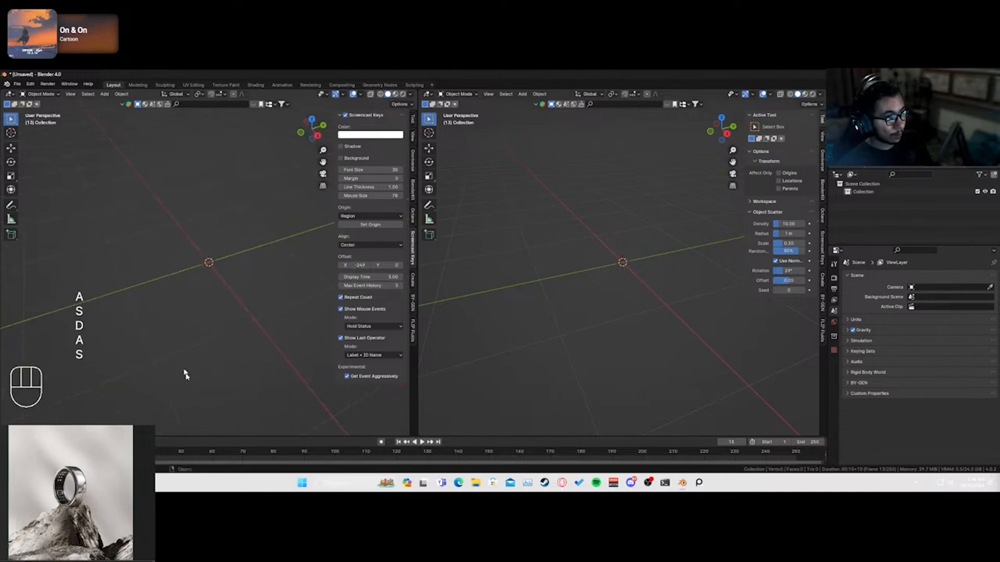
- Split the second 3D viewport into two stacked areas and turn the upper one into a Shader Editor
{"action": "left_click_drag", "start_coordinate": [420, 92], "coordinate": [459, 276]}
{"action": "left_click", "coordinate": [427, 94]}
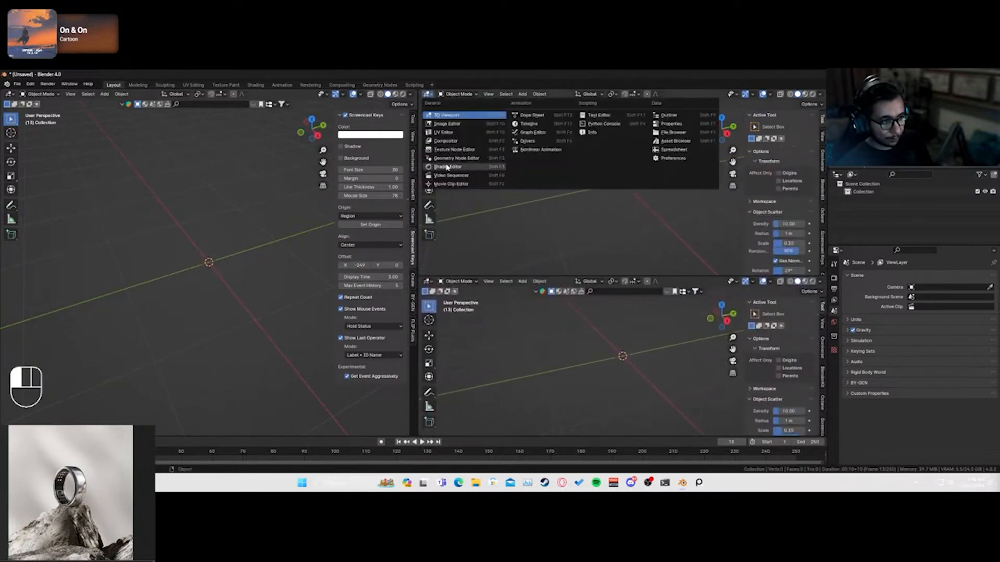
{"action": "left_click", "coordinate": [450, 168]}
- Set the render engine to Octane with the Path tracing kernel and close the kernel node window
{"action": "left_click", "coordinate": [833, 278]}
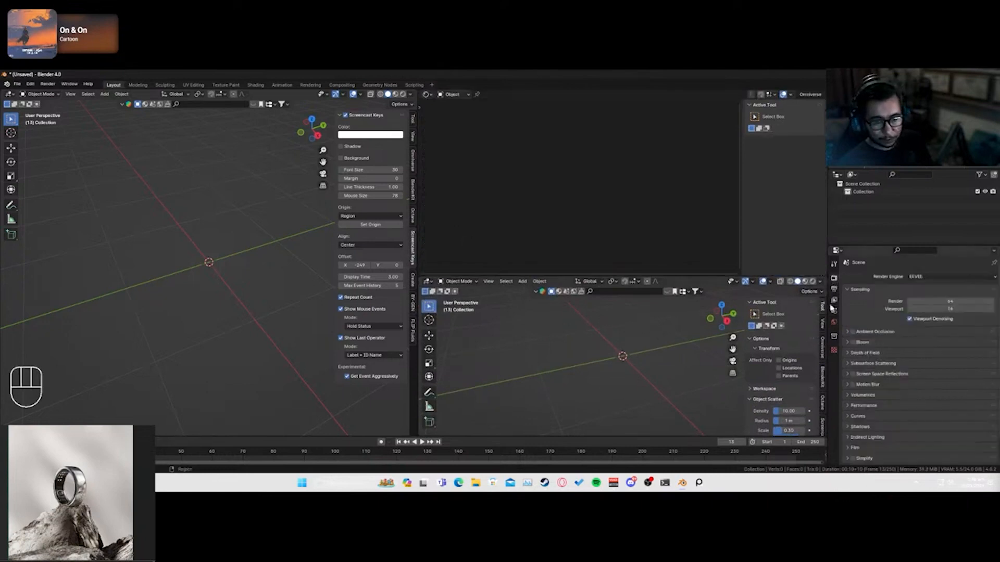
{"action": "left_click_drag", "start_coordinate": [946, 276], "coordinate": [918, 313]}
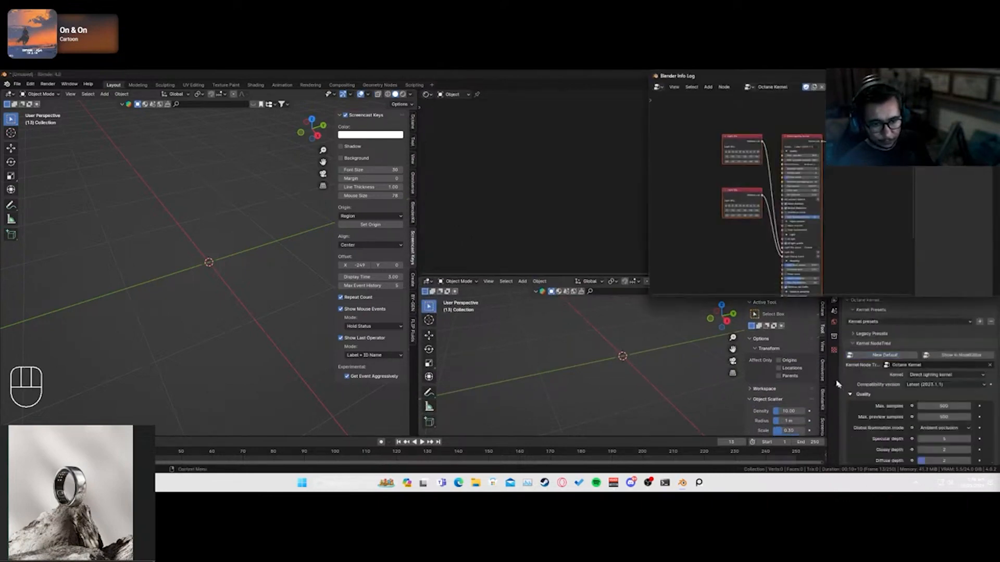
{"action": "left_click", "coordinate": [984, 76]}
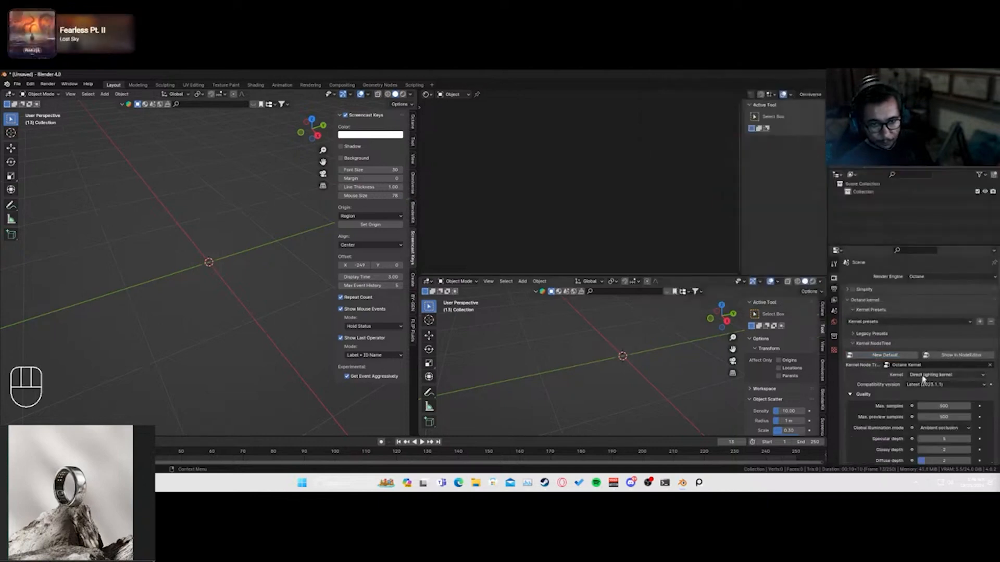
{"action": "mouse_move", "coordinate": [923, 378]}
{"action": "left_mouse_down"}
{"action": "mouse_move", "coordinate": [906, 434]}
{"action": "mouse_move", "coordinate": [881, 409]}
{"action": "left_mouse_up"}
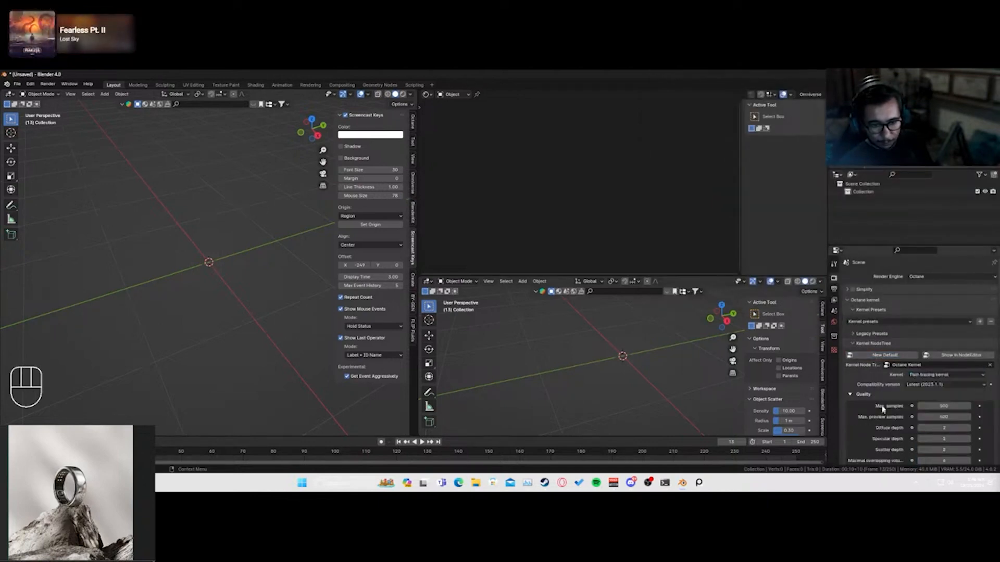
{"action": "scroll", "coordinate": [883, 410], "scroll_direction": "down", "scroll_amount": 5}
- Display the lower viewport in rendered shading and hide its overlays
{"action": "key", "text": "z"}
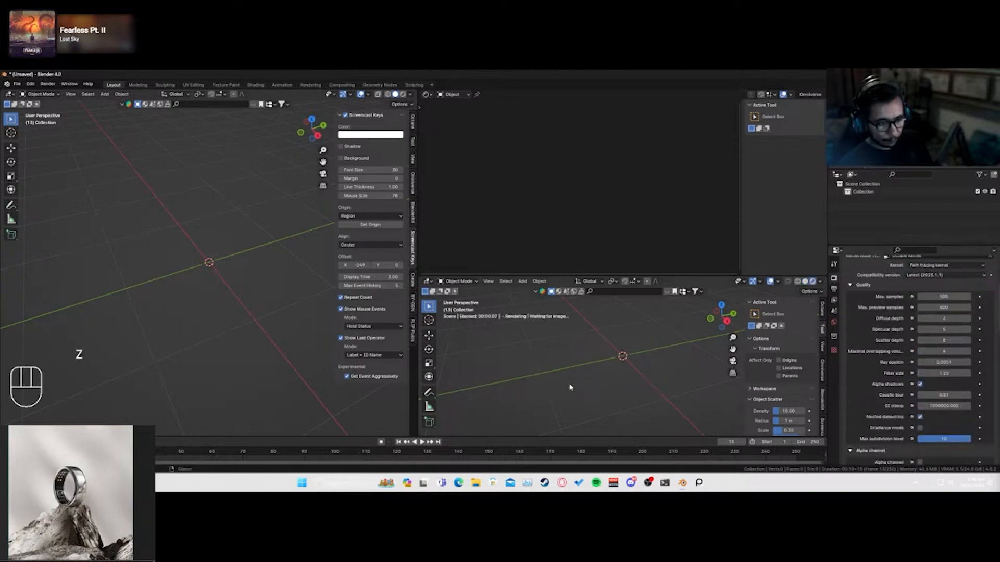
{"action": "left_click", "coordinate": [767, 282]}
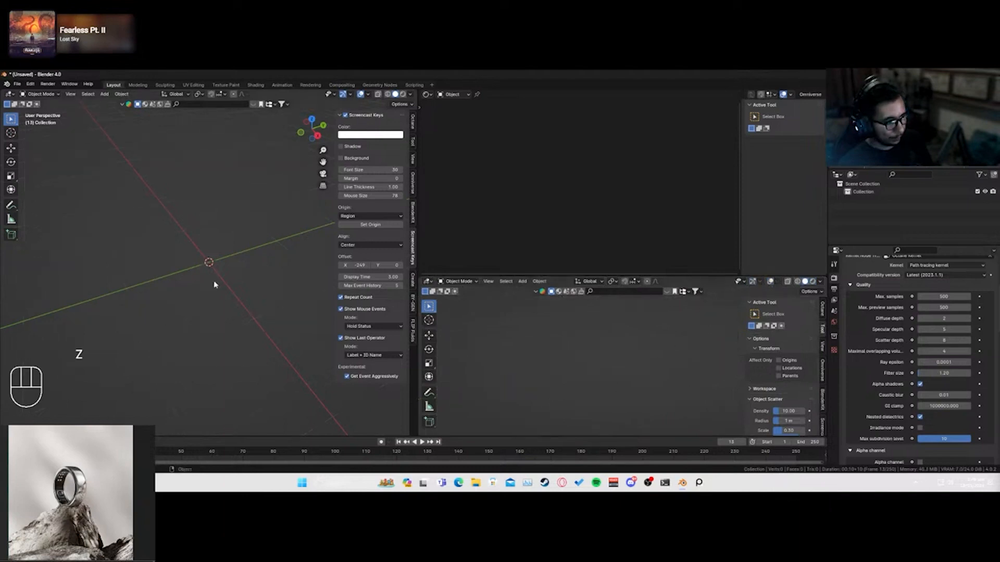
- Add a mesh circle at the origin and scale its vertices down to about two thirds in Edit Mode
{"action": "key", "text": "shift+a"}
{"action": "mouse_move", "coordinate": [203, 293]}
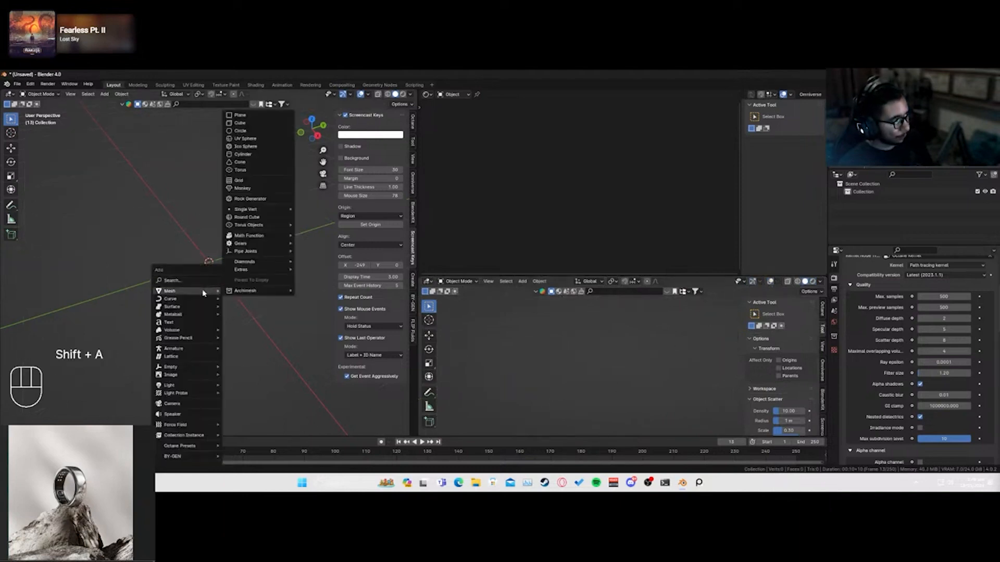
{"action": "left_click", "coordinate": [251, 131]}
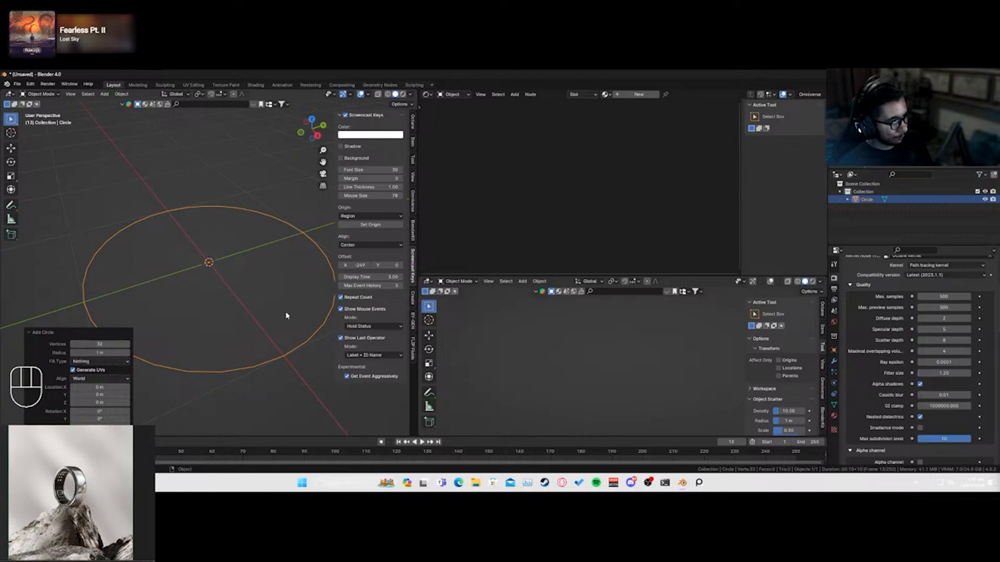
{"action": "key", "text": "Tab"}
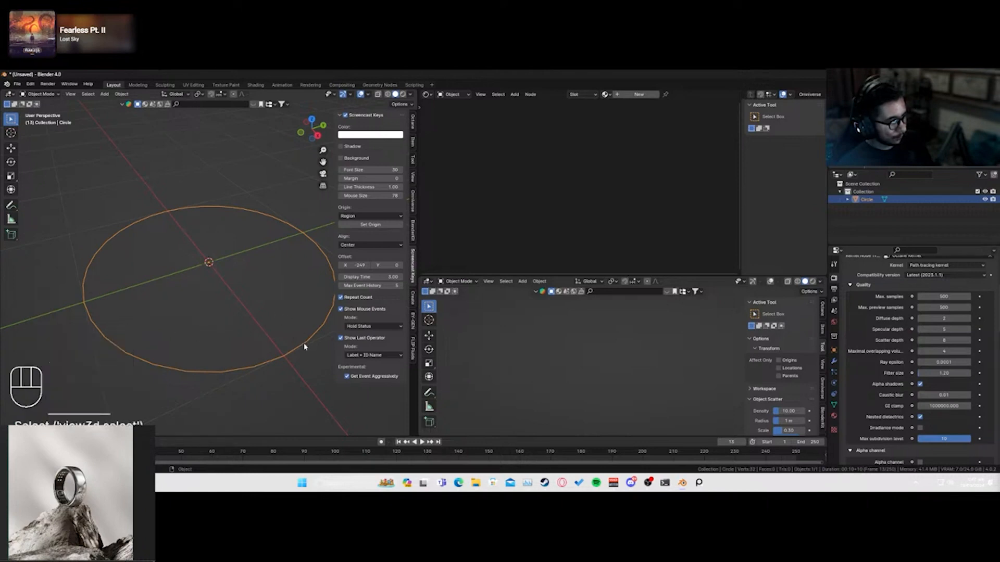
{"action": "key", "text": "s"}
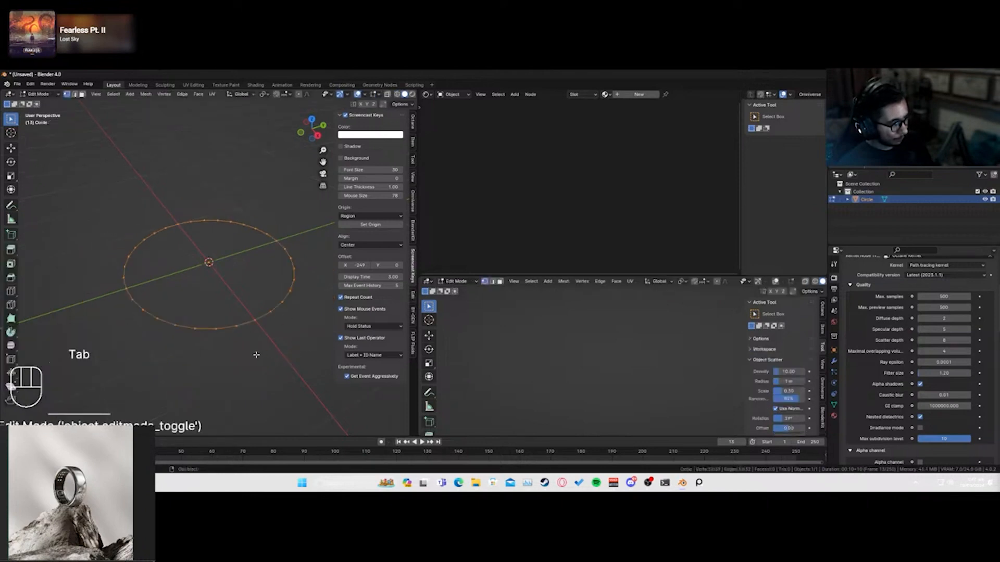
- Extrude the circle's edge upward along Z by about 0.55 m to form a band
{"action": "key", "text": "e"}
{"action": "key", "text": "z"}
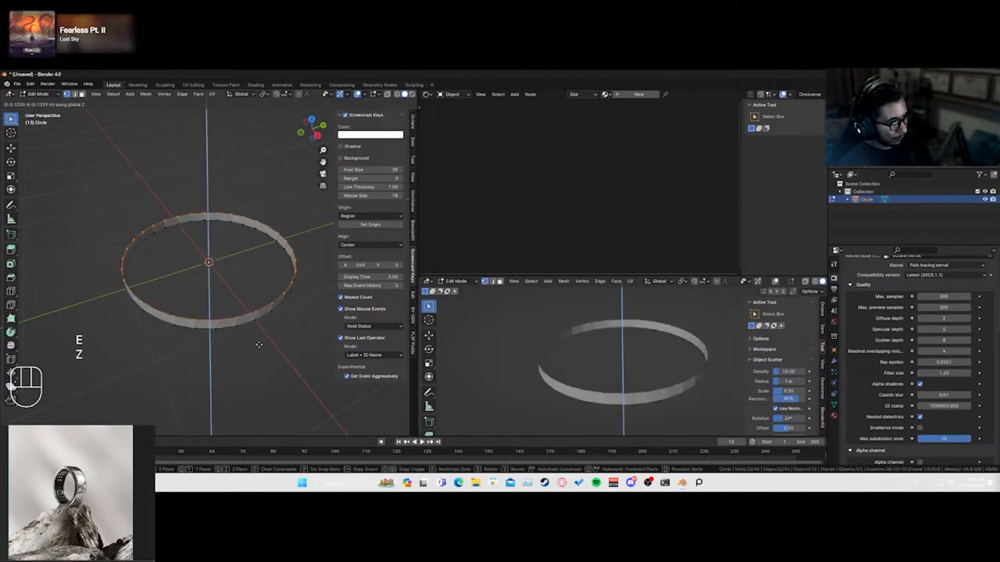
{"action": "left_click", "coordinate": [256, 314]}
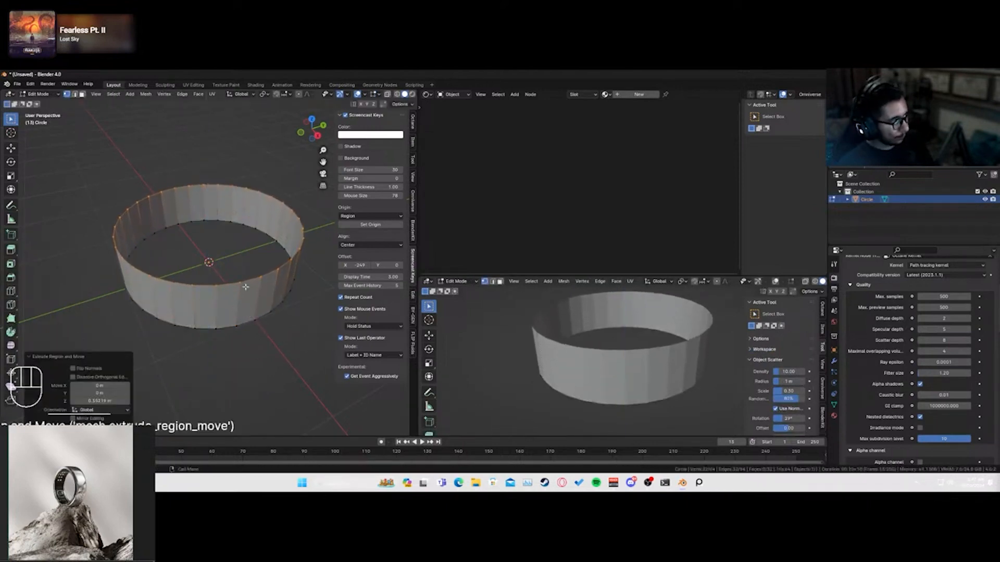
- Inset all faces of the band slightly from its upper and lower edges
{"action": "key", "text": "a"}
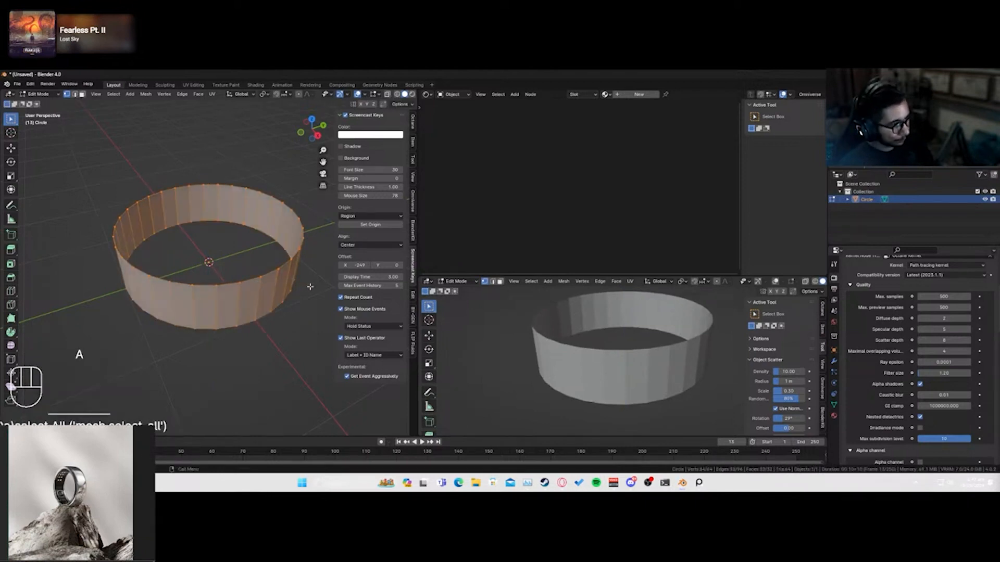
{"action": "key", "text": "i"}
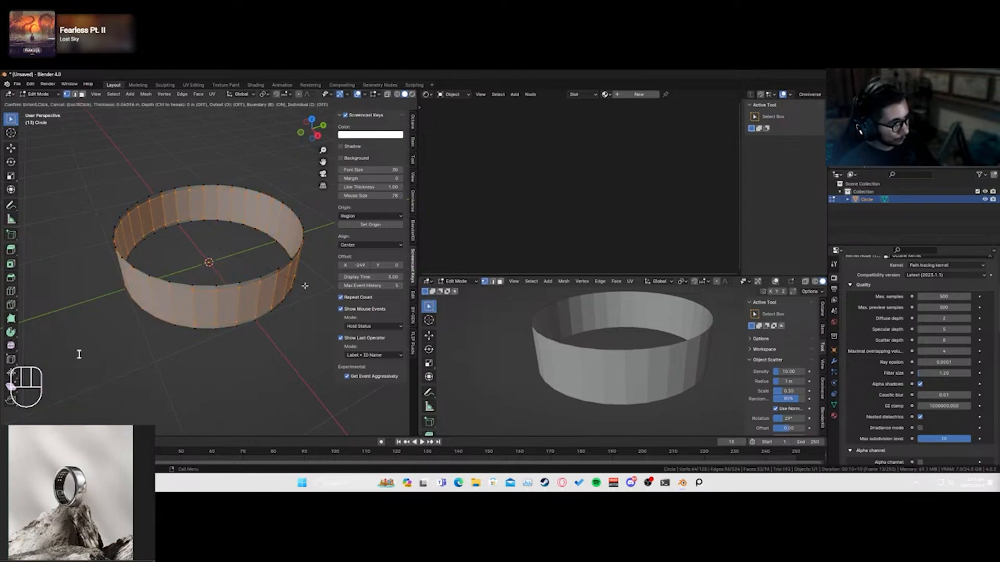
{"action": "left_click", "coordinate": [299, 292]}
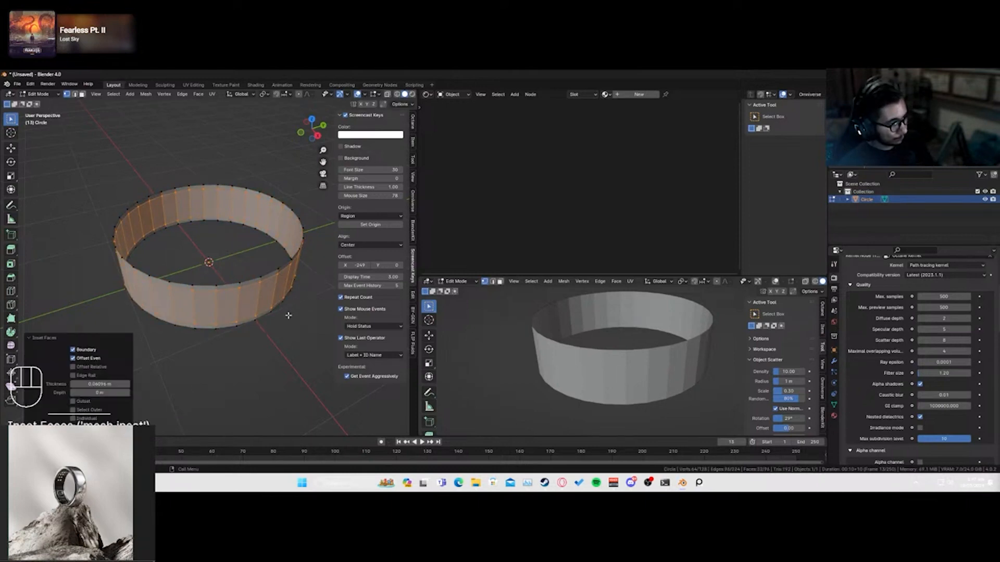
- Extrude the inset faces and scale them outward to form a thick ring wall
{"action": "key", "text": "e"}
{"action": "key", "text": "s"}
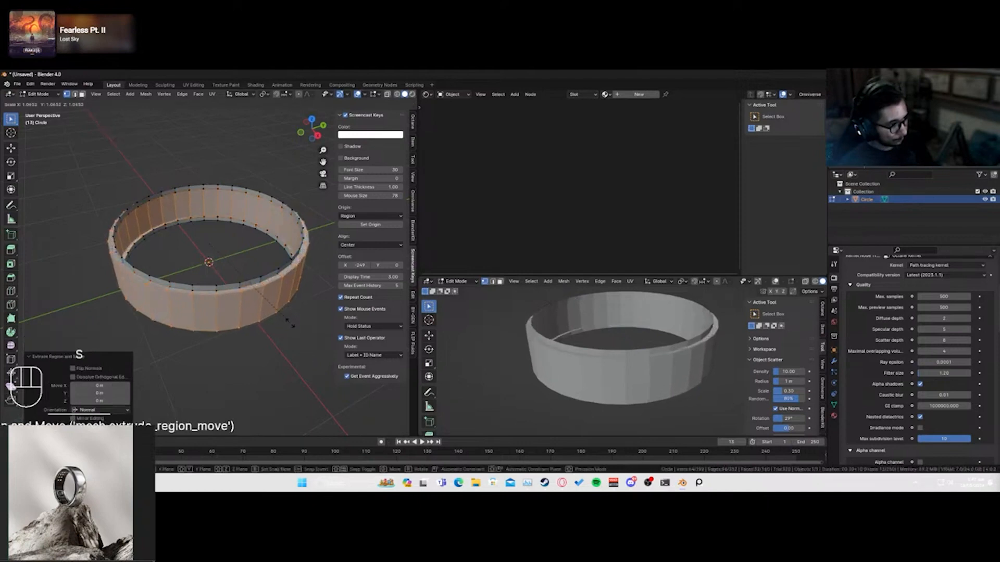
{"action": "left_click", "coordinate": [298, 348]}
- Delete the vertices of the original band's two edge loops to remove the thin lips inside the ring
{"action": "left_click", "coordinate": [238, 284], "text": "alt"}
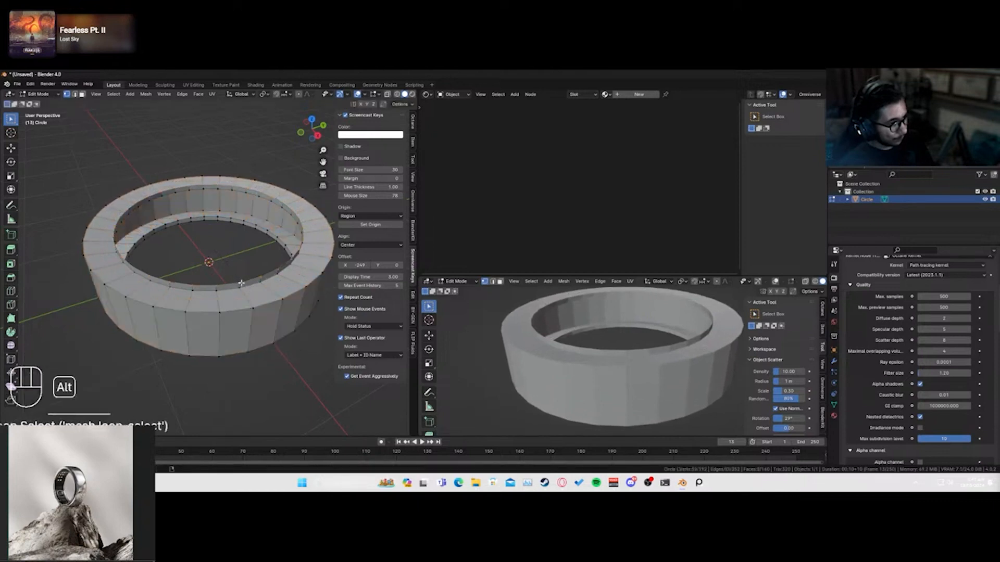
{"action": "middle_click_drag", "start_coordinate": [234, 336], "coordinate": [234, 240]}
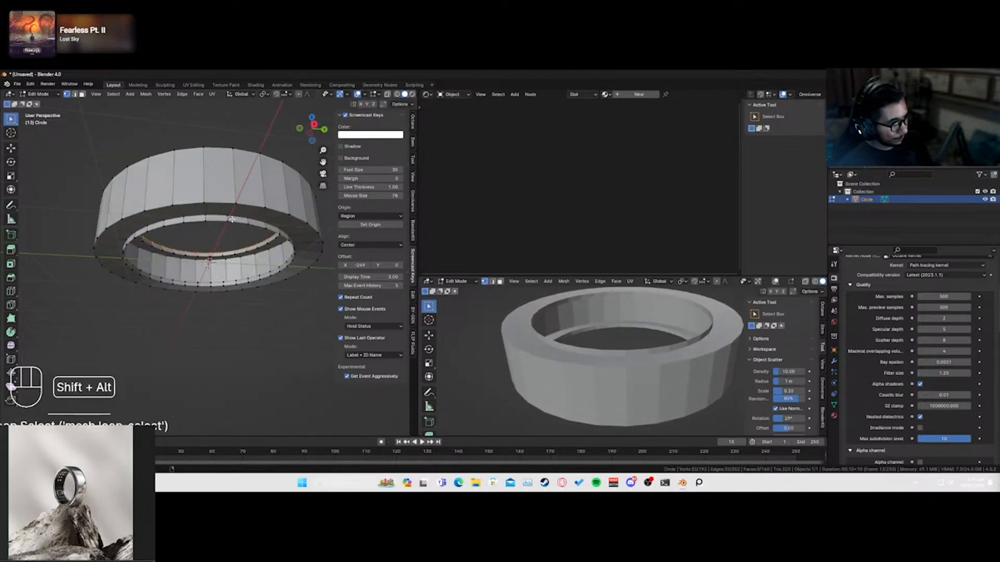
{"action": "key", "text": "ctrl+z"}
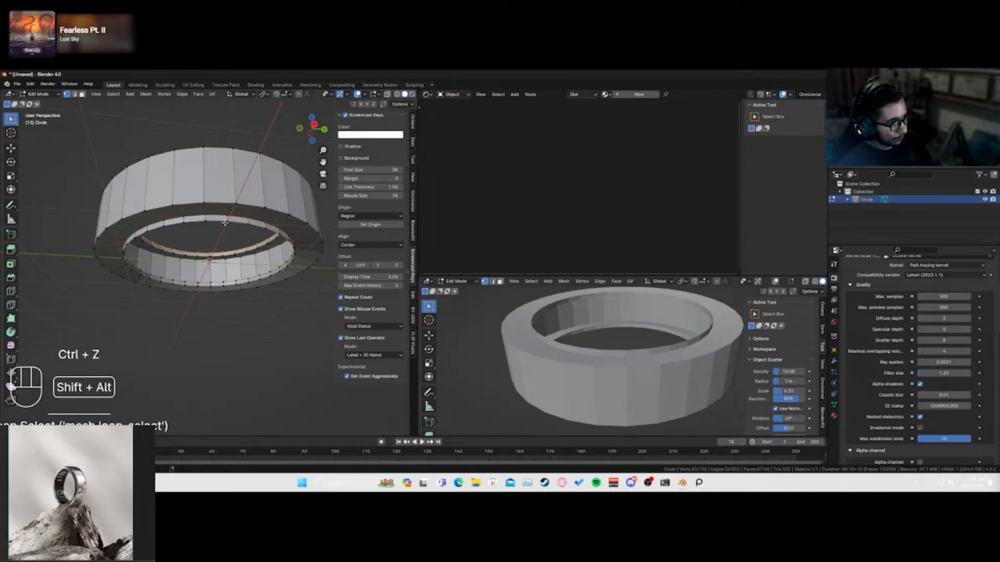
{"action": "left_click", "coordinate": [236, 261], "text": "alt+shift"}
{"action": "key", "text": "x"}
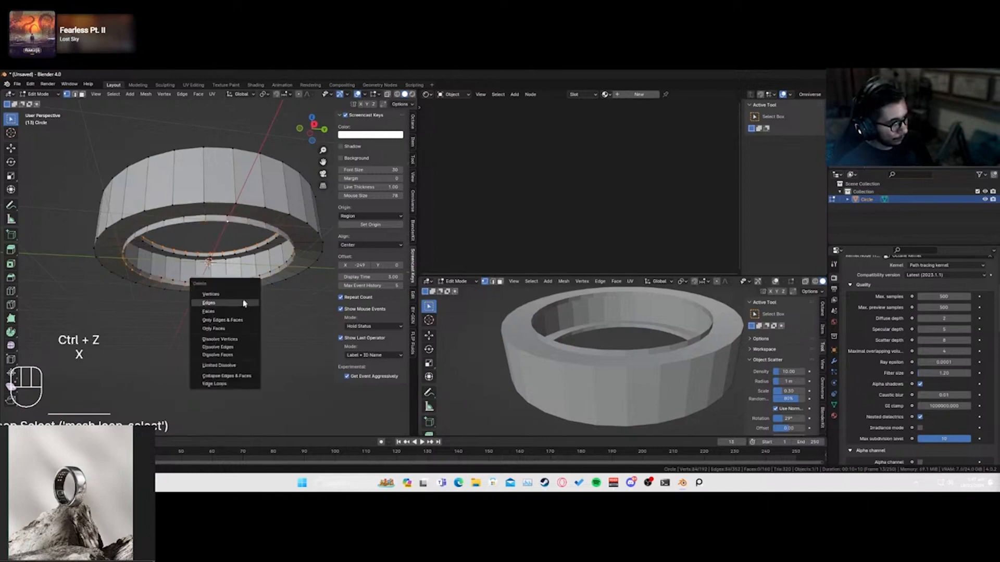
{"action": "left_click", "coordinate": [243, 310]}
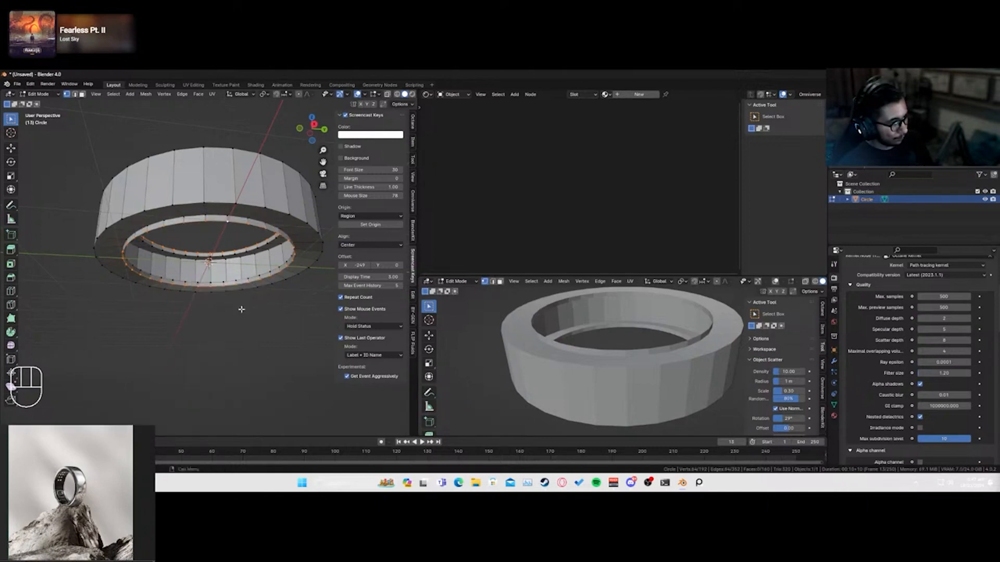
{"action": "key", "text": "x"}
{"action": "left_click", "coordinate": [229, 285]}
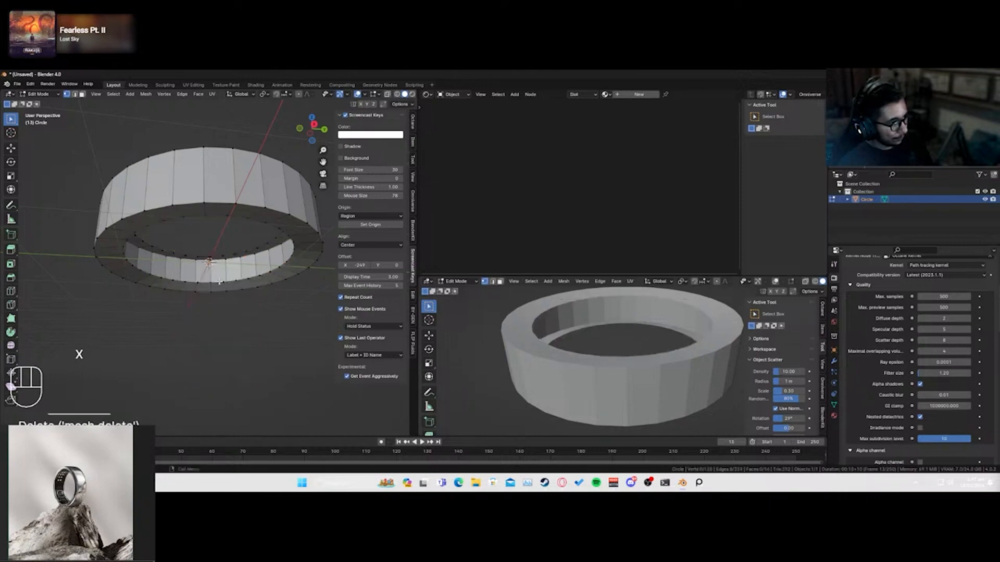
- Close the ring's open inner side by bridging its upper and lower inner edge loops with Bridge Edge Loops
{"action": "middle_click_drag", "start_coordinate": [219, 282], "coordinate": [219, 283]}
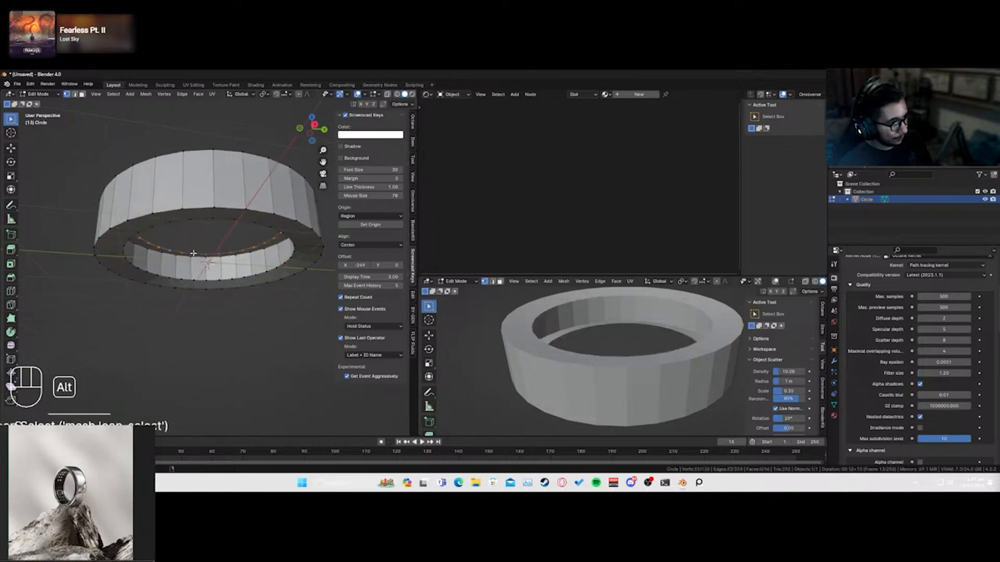
{"action": "left_click", "coordinate": [182, 280], "text": "alt+shift"}
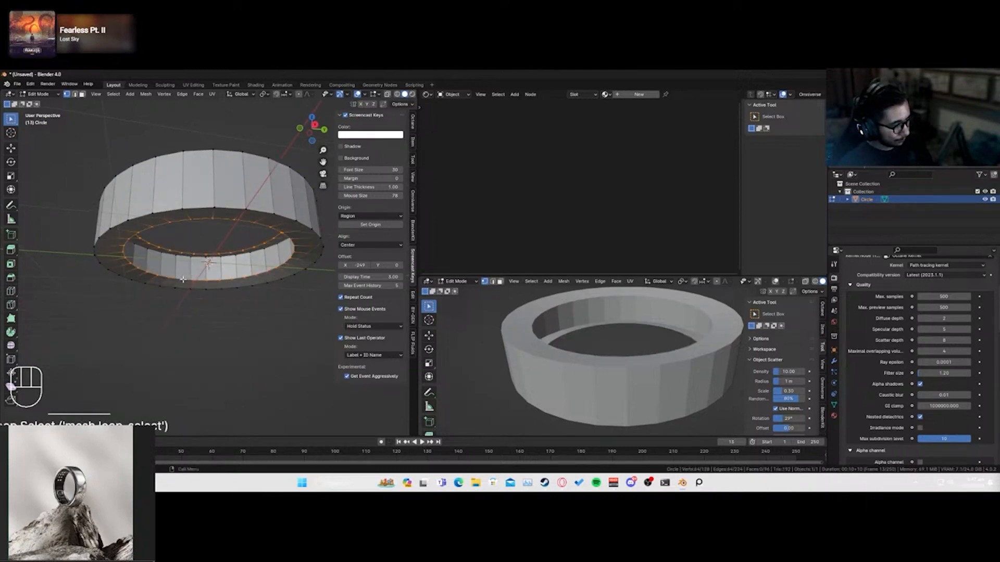
{"action": "right_click", "coordinate": [183, 280]}
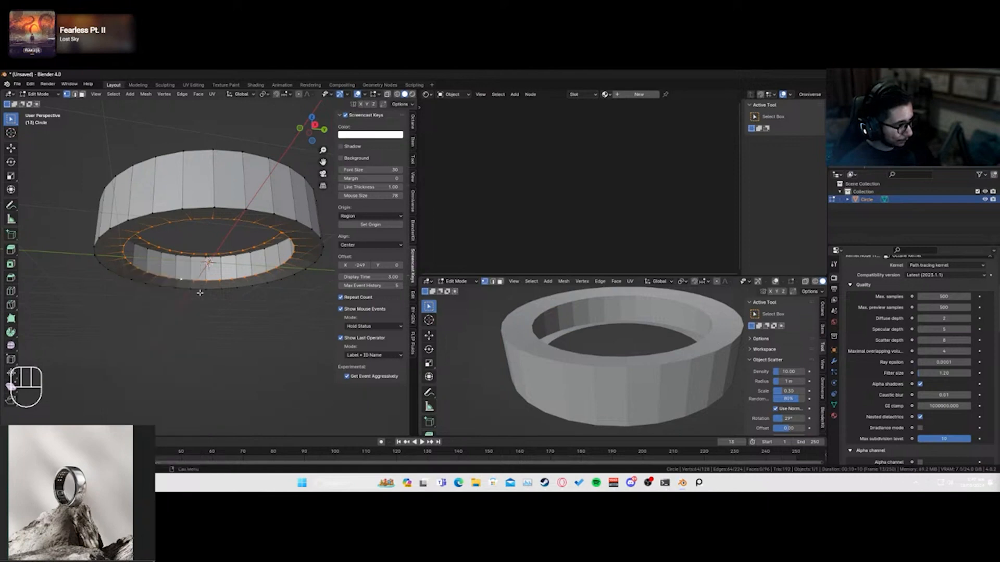
{"action": "key", "text": "F3"}
{"action": "type", "text": "br"}
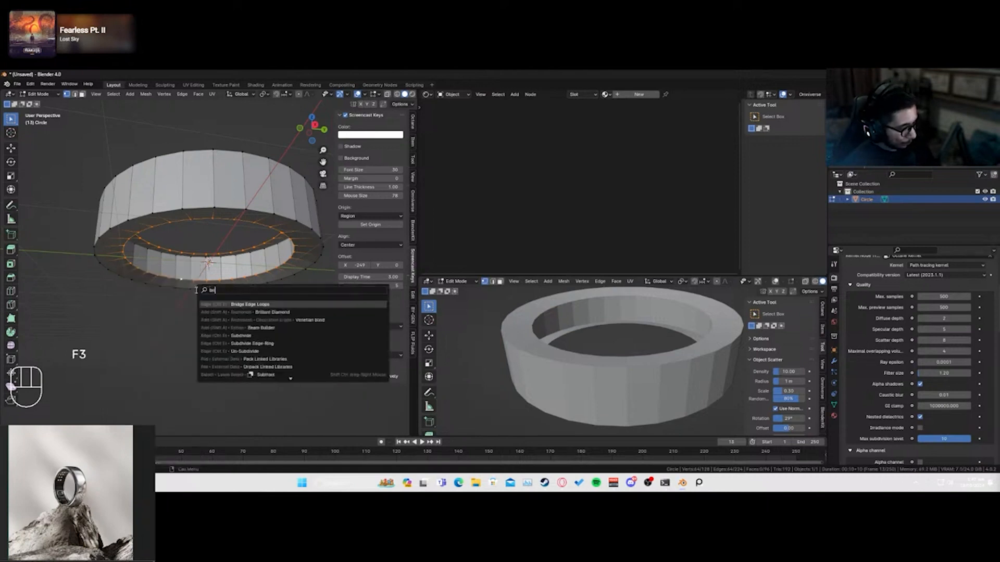
{"action": "key", "text": "Return"}
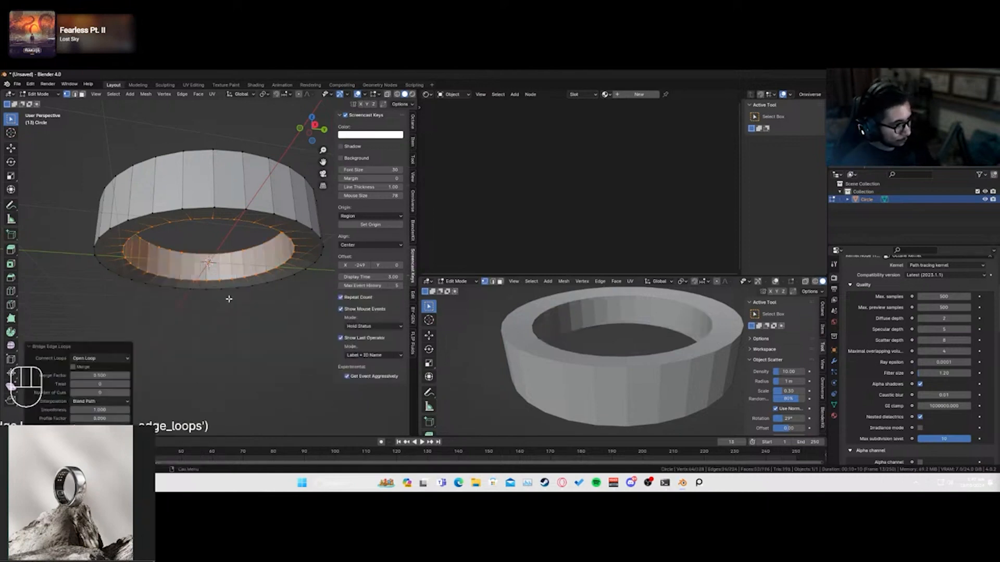
- Apply a level 2 subdivision to the ring in Object Mode and shade it smooth with Auto Smooth
{"action": "middle_click_drag", "start_coordinate": [179, 274], "coordinate": [169, 289]}
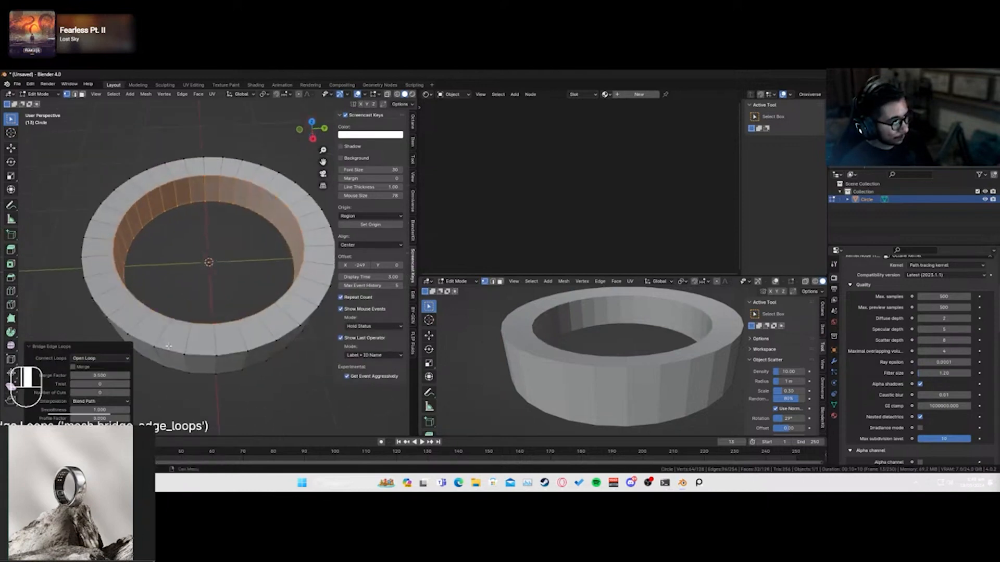
{"action": "key", "text": "Tab"}
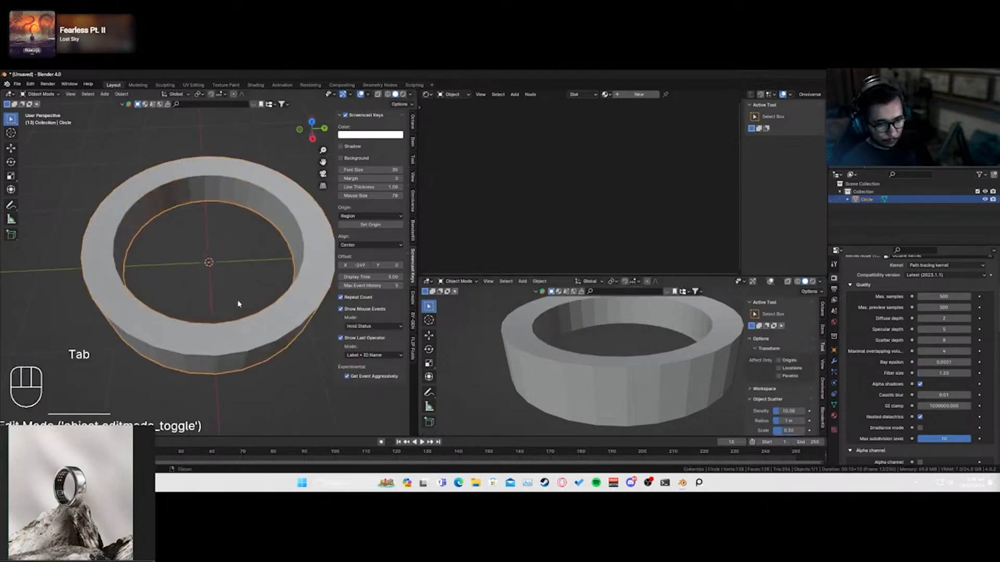
{"action": "left_click", "coordinate": [266, 336]}
{"action": "key", "text": "ctrl+2"}
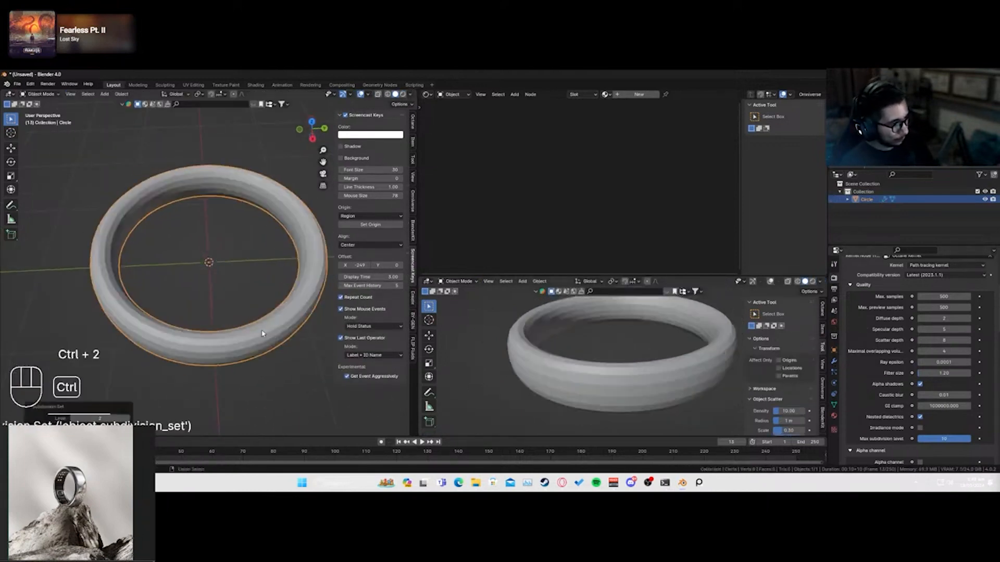
{"action": "middle_click_drag", "start_coordinate": [255, 331], "coordinate": [208, 302]}
{"action": "right_click", "coordinate": [191, 303]}
{"action": "left_click", "coordinate": [172, 277]}
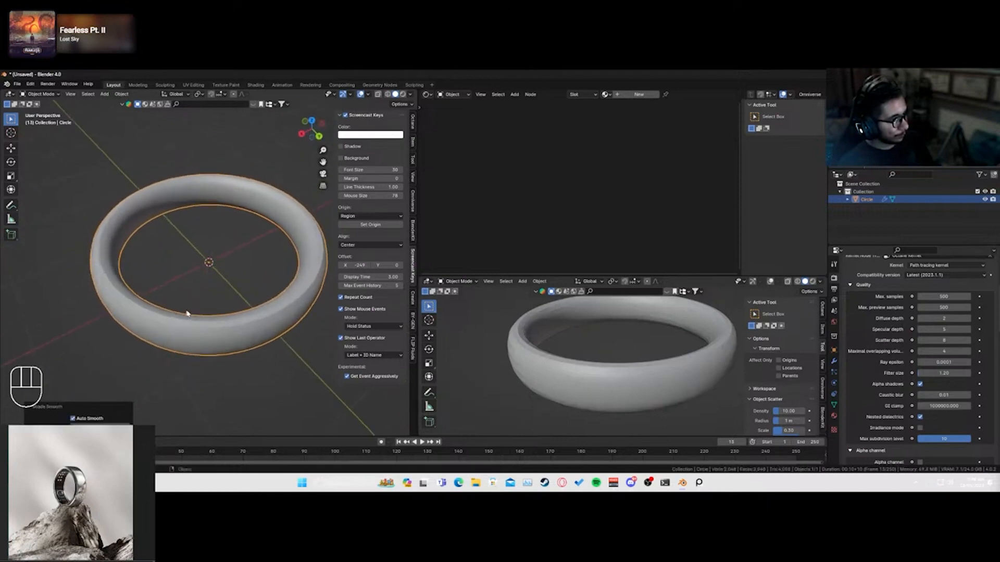
- Add two loop cuts around the ring's upper rim, sliding one toward the outer edge and one toward the inner edge
{"action": "key", "text": "Tab"}
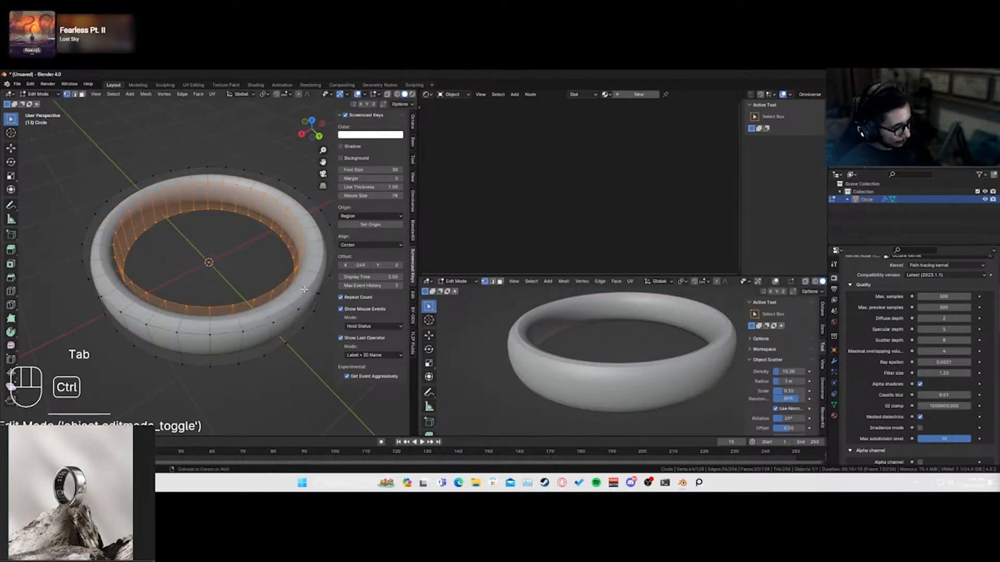
{"action": "key", "text": "ctrl+r"}
{"action": "left_click", "coordinate": [300, 284]}
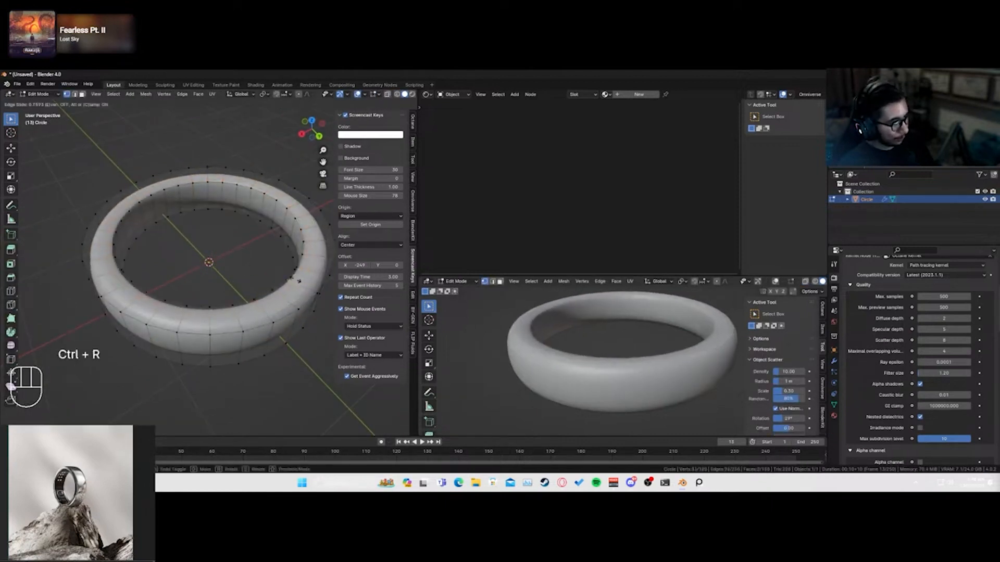
{"action": "left_click", "coordinate": [300, 282]}
{"action": "key", "text": "ctrl+r"}
{"action": "left_click", "coordinate": [304, 289]}
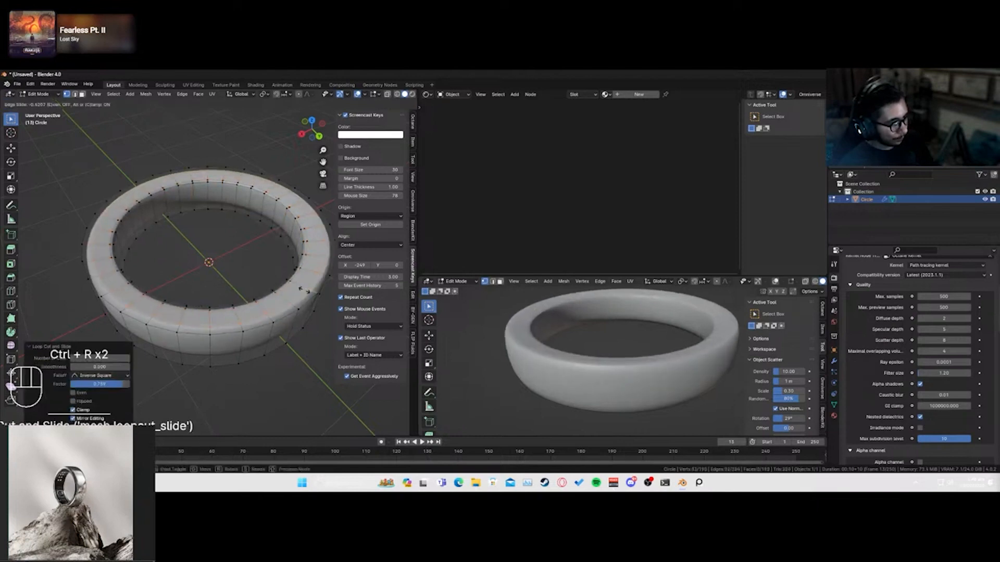
{"action": "left_click", "coordinate": [301, 292]}
- Add two loop cuts around the ring's lower rim, near its outer and inner edges, and return to Object Mode
{"action": "middle_click_drag", "start_coordinate": [301, 291], "coordinate": [279, 203]}
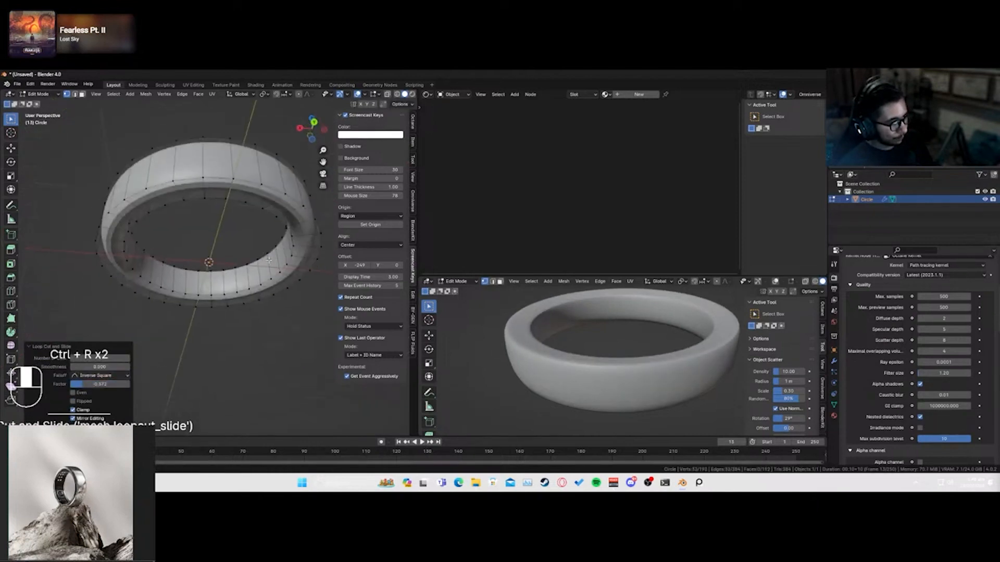
{"action": "key", "text": "ctrl+r"}
{"action": "left_click", "coordinate": [278, 202]}
{"action": "left_click", "coordinate": [282, 193]}
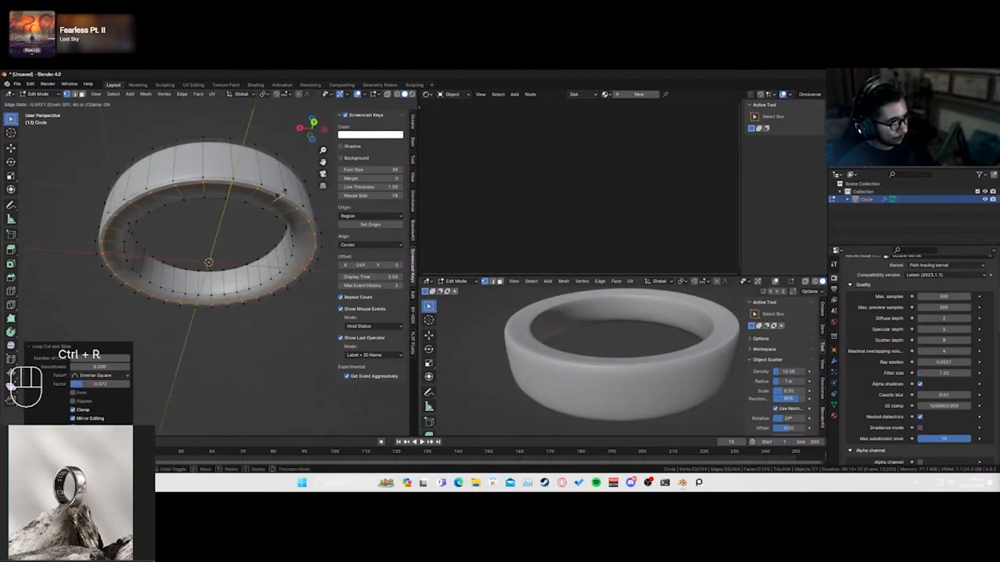
{"action": "key", "text": "ctrl+r"}
{"action": "left_click", "coordinate": [285, 224]}
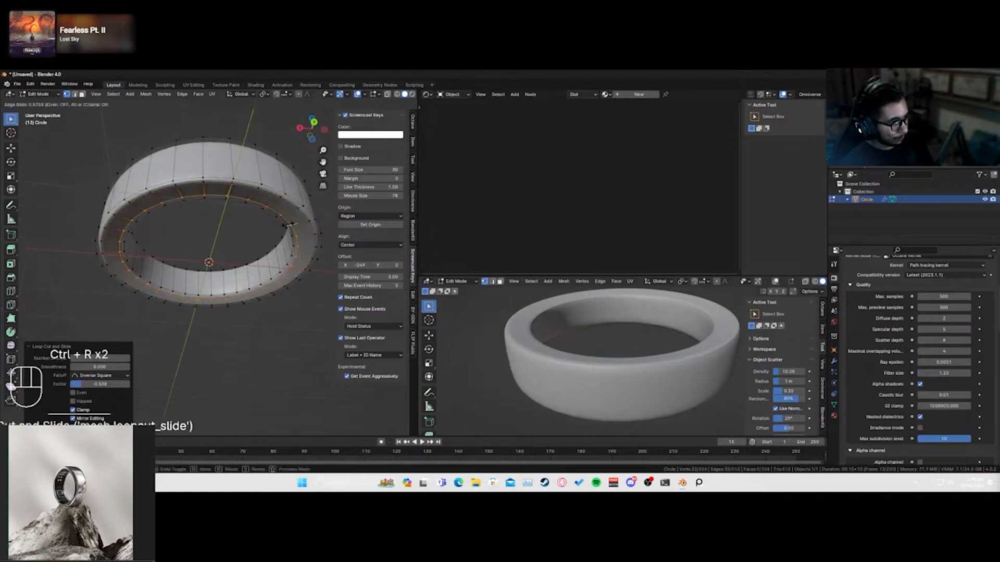
{"action": "left_click", "coordinate": [286, 224]}
{"action": "key", "text": "Tab"}
{"action": "middle_click_drag", "start_coordinate": [230, 267], "coordinate": [121, 342]}
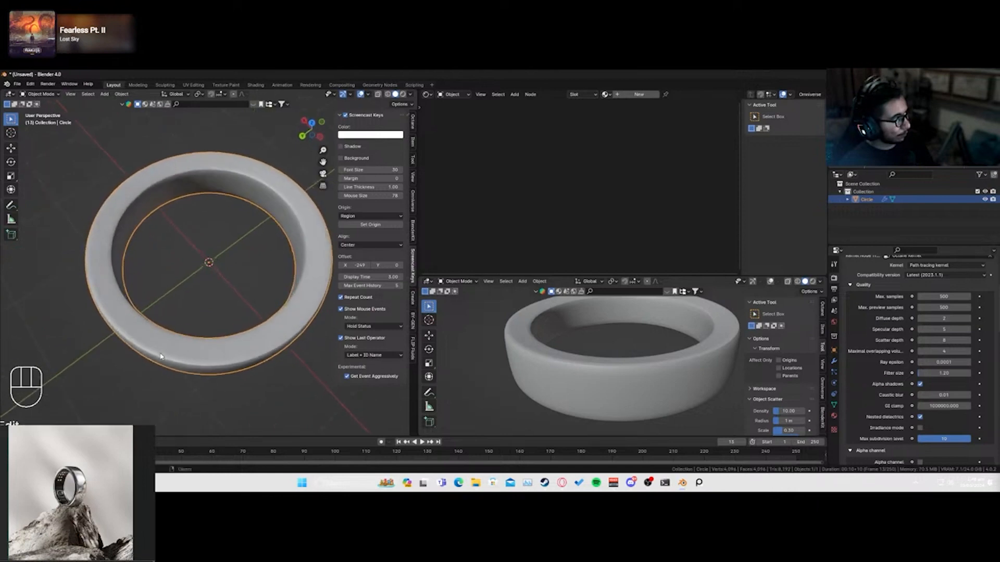
{"action": "middle_click_drag", "start_coordinate": [167, 316], "coordinate": [191, 269]}
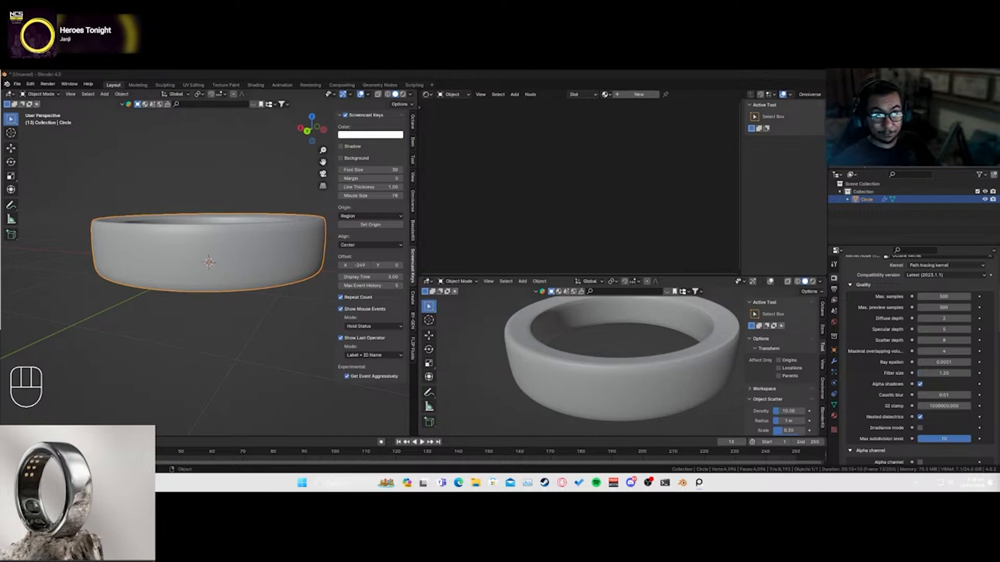
- Start saving the project and create a folder in F:\Live, trying to name it Ring
{"action": "left_click", "coordinate": [255, 280]}
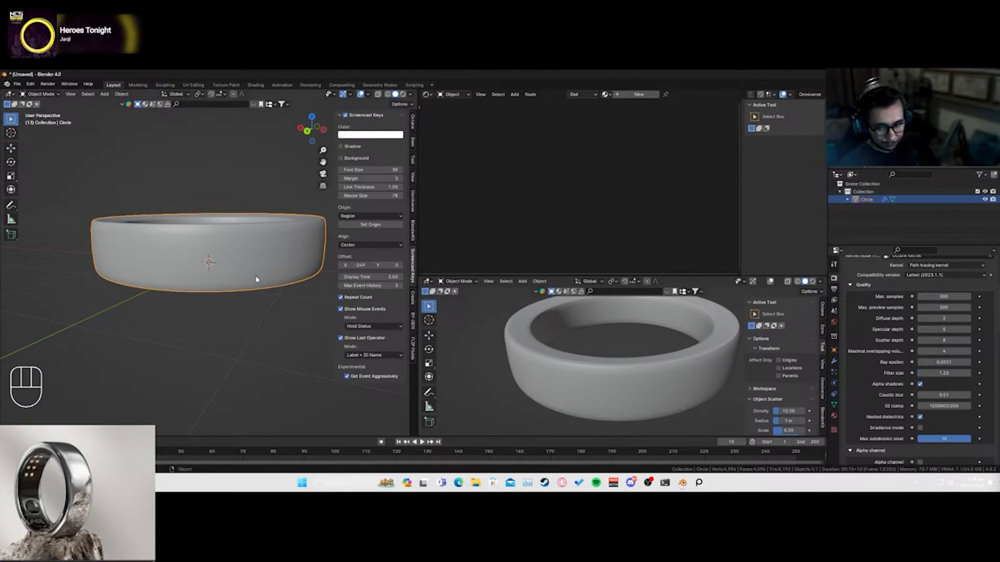
{"action": "left_click", "coordinate": [236, 321]}
{"action": "key", "text": "ctrl+s"}
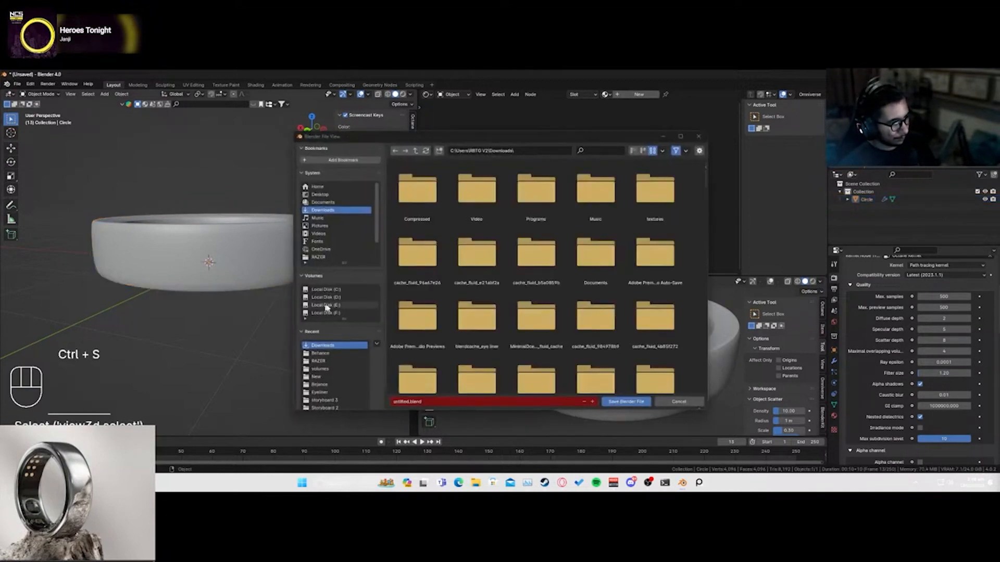
{"action": "left_click", "coordinate": [337, 312]}
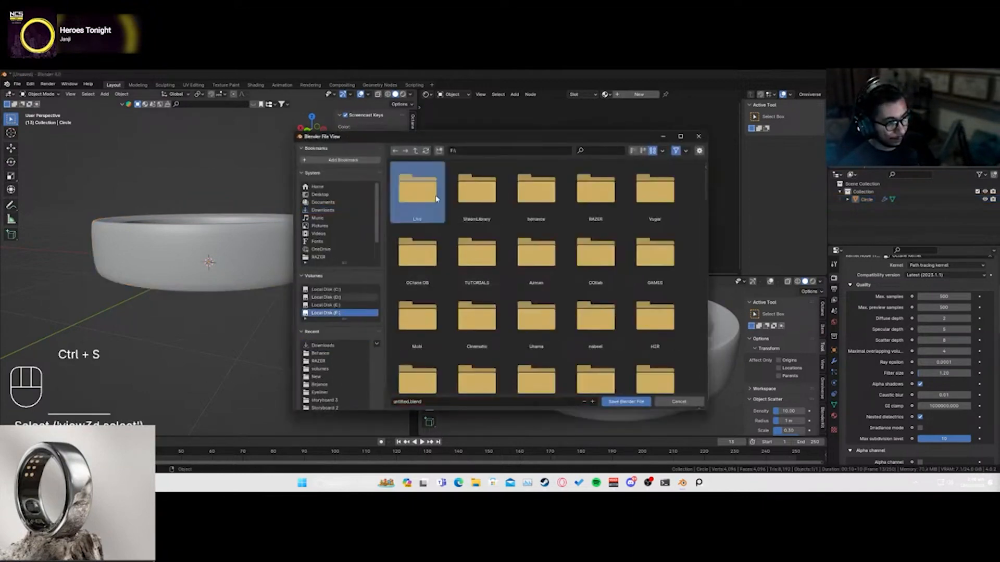
{"action": "double_click", "coordinate": [416, 189]}
{"action": "left_click", "coordinate": [439, 150]}
{"action": "type", "text": "Ring"}
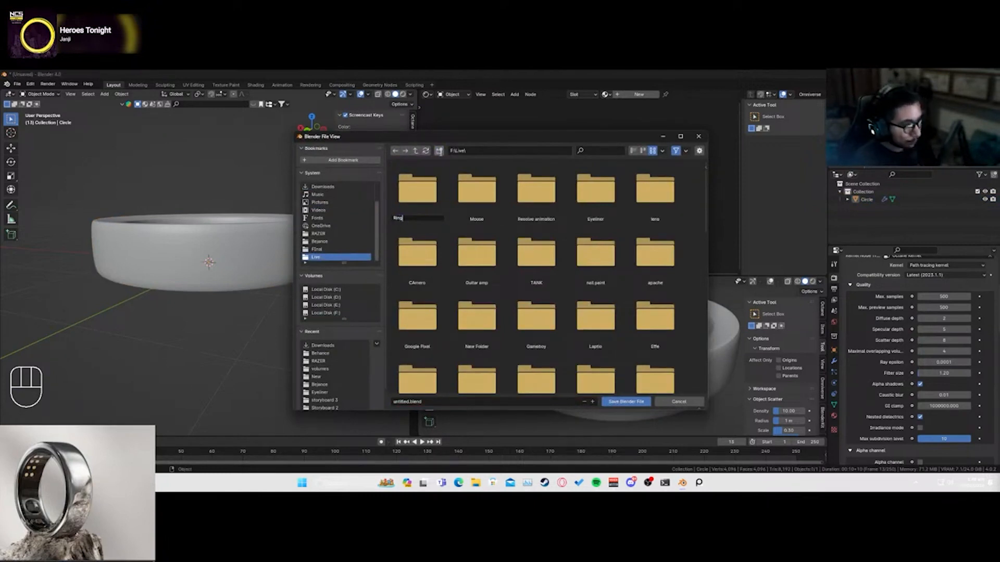
{"action": "key", "text": "Return"}
- Create another new folder in F:\Live and try to rename New Folder(1) to Ring
{"action": "left_click", "coordinate": [439, 152]}
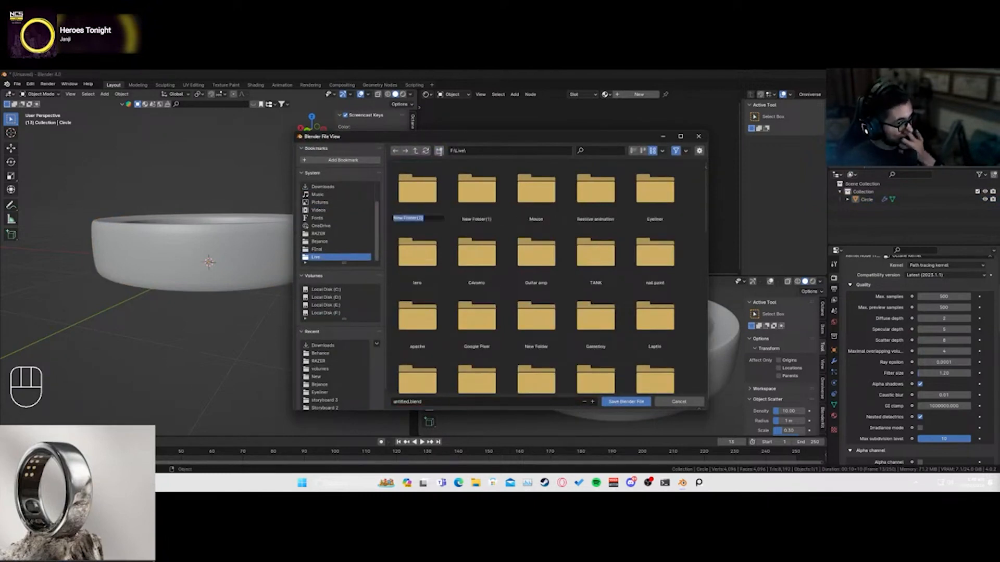
{"action": "left_click", "coordinate": [478, 230]}
{"action": "left_click", "coordinate": [476, 218]}
{"action": "key", "text": "F2"}
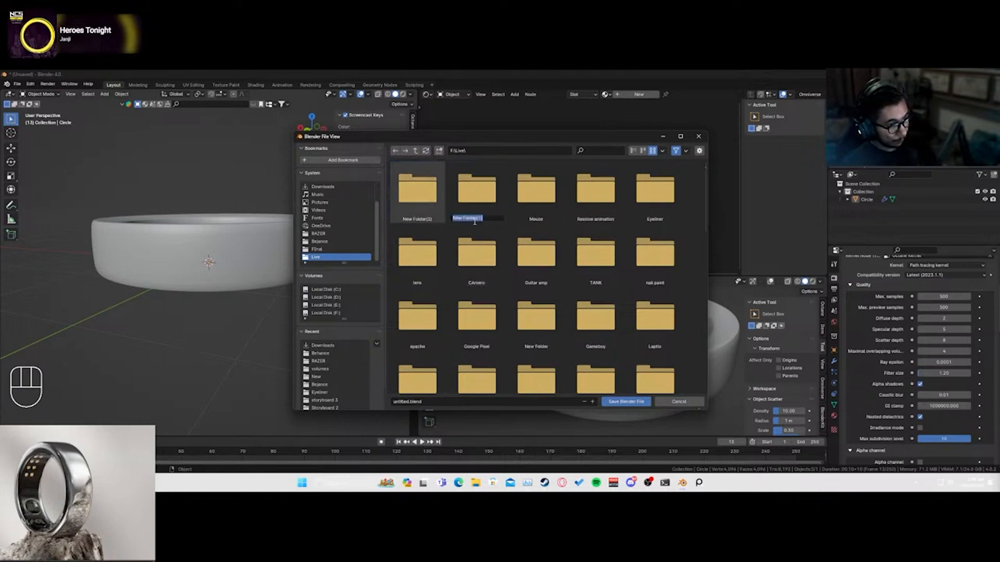
{"action": "type", "text": "Ring"}
{"action": "key", "text": "Return"}
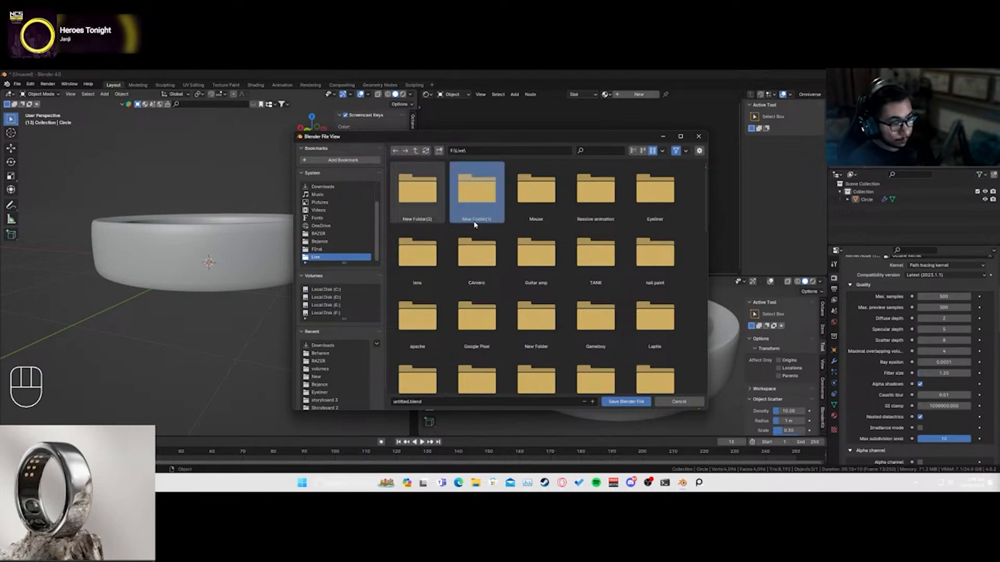
- Save the project as 1.blend inside New Folder(1)
{"action": "double_click", "coordinate": [475, 208]}
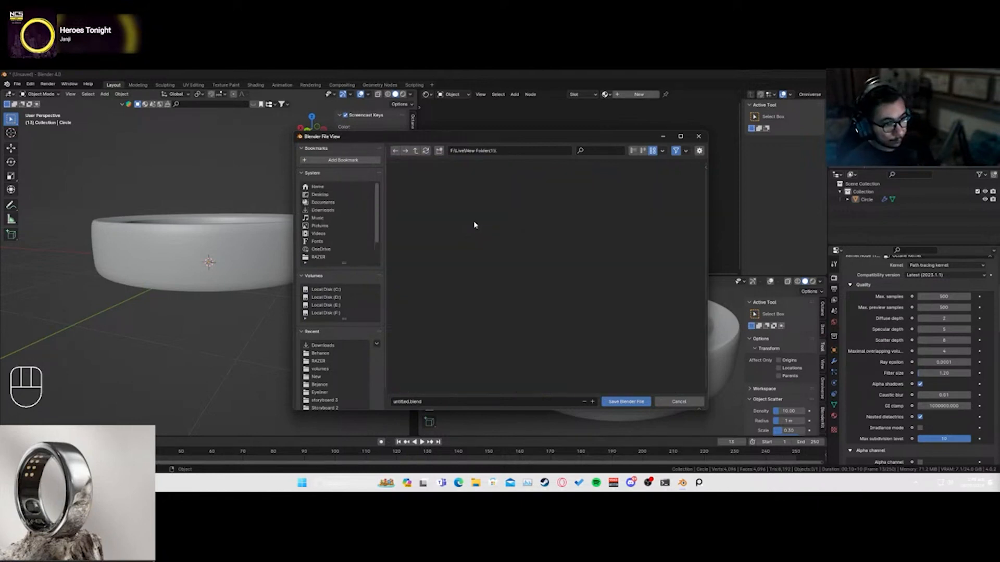
{"action": "left_click", "coordinate": [485, 402]}
{"action": "type", "text": "1"}
{"action": "key", "text": "Return"}
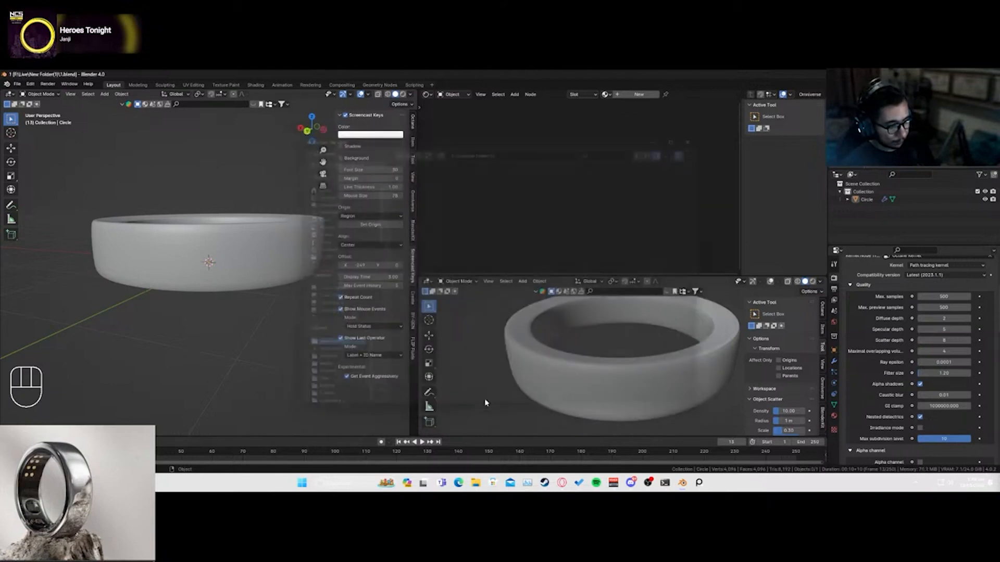
- Add a centred loop cut around the ring's outer wall and scale it out to about 1.08 to make the wall bulge
{"action": "key", "text": "Tab"}
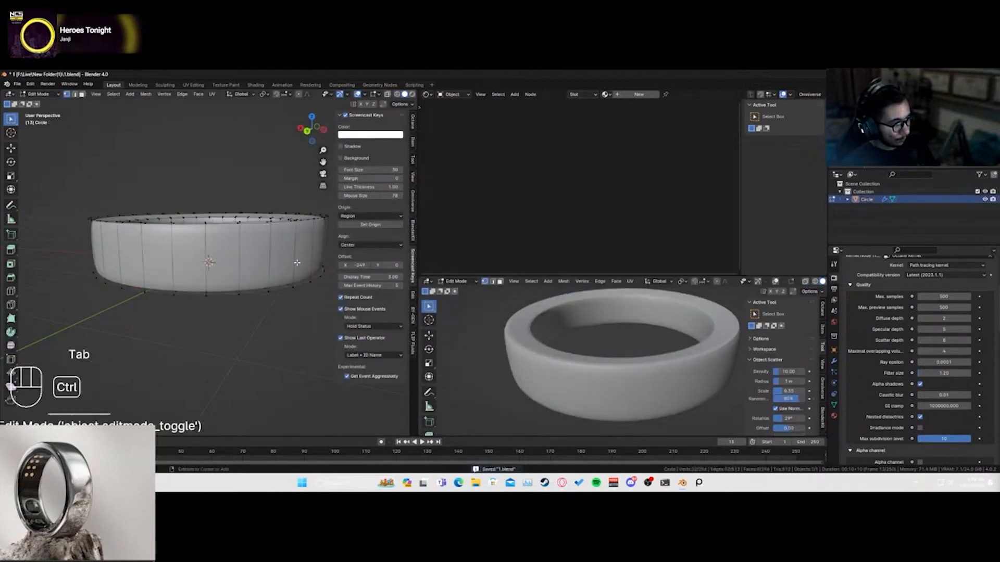
{"action": "key", "text": "ctrl+r"}
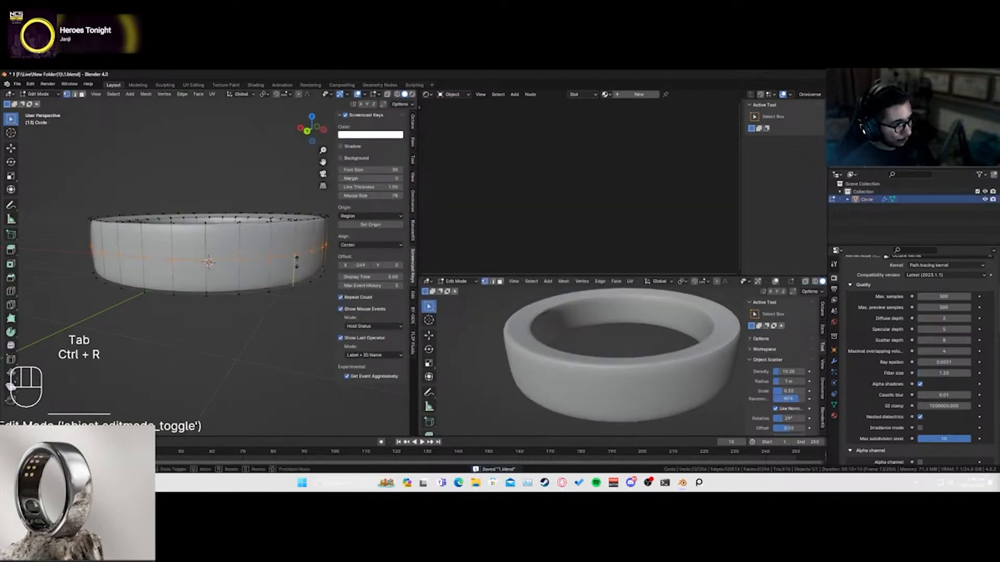
{"action": "left_click", "coordinate": [297, 261]}
{"action": "right_click", "coordinate": [297, 262]}
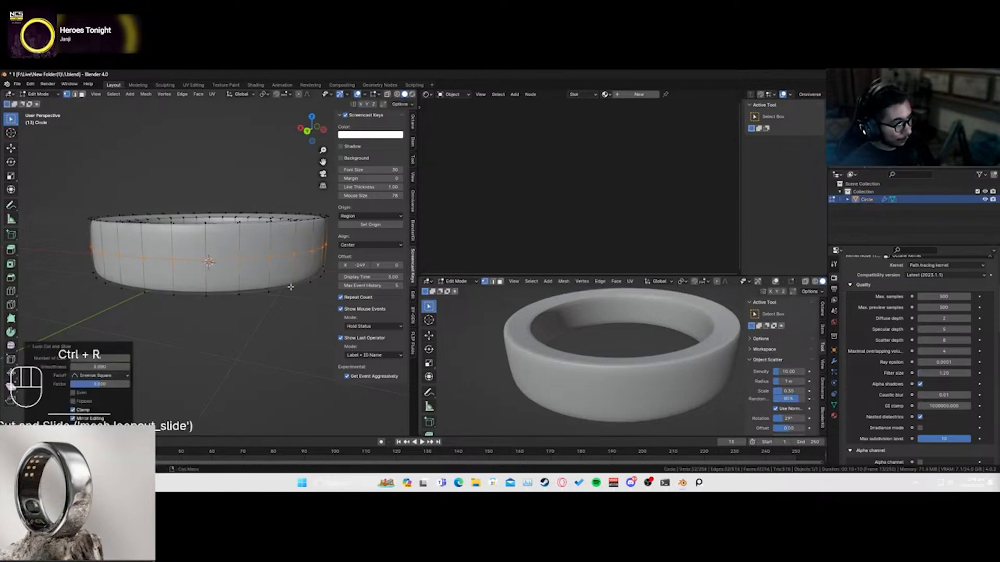
{"action": "key", "text": "s"}
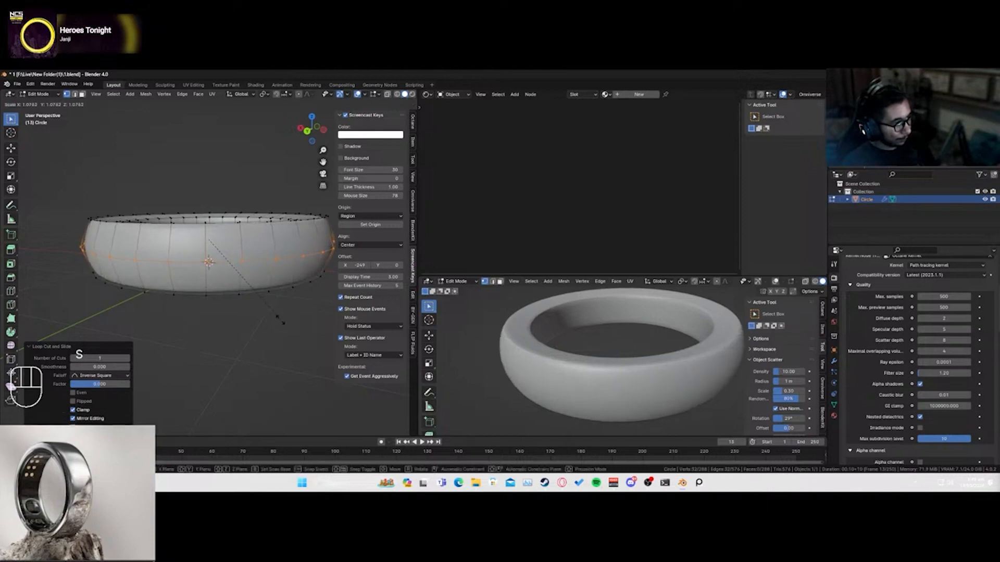
{"action": "left_click", "coordinate": [281, 323]}
{"action": "key", "text": "Tab"}
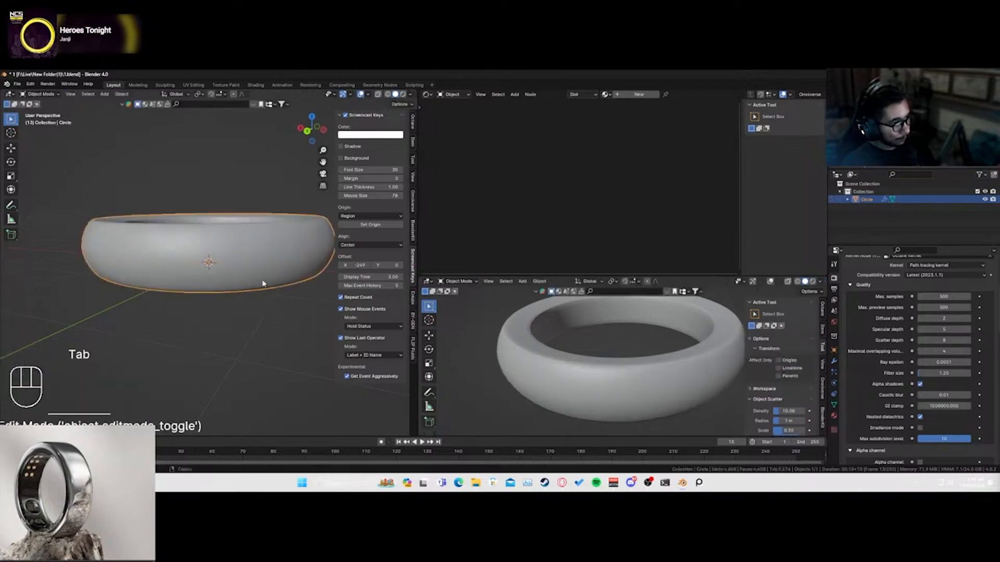
- Add two more loop cuts around the outer wall, sliding one to the upper edge and one to the lower edge
{"action": "middle_click_drag", "start_coordinate": [267, 273], "coordinate": [239, 286]}
{"action": "key", "text": "Tab"}
{"action": "key", "text": "ctrl+r"}
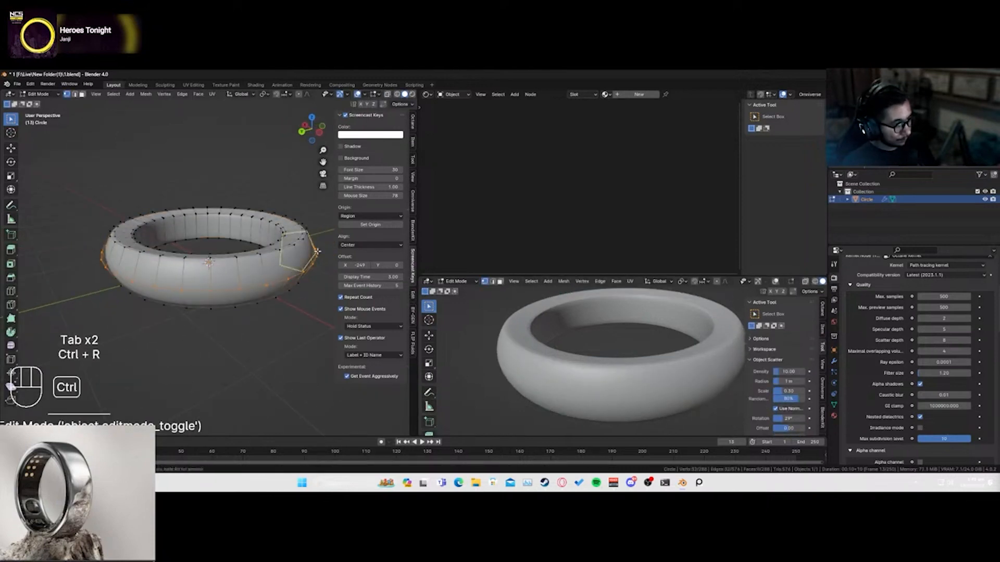
{"action": "left_click", "coordinate": [317, 252]}
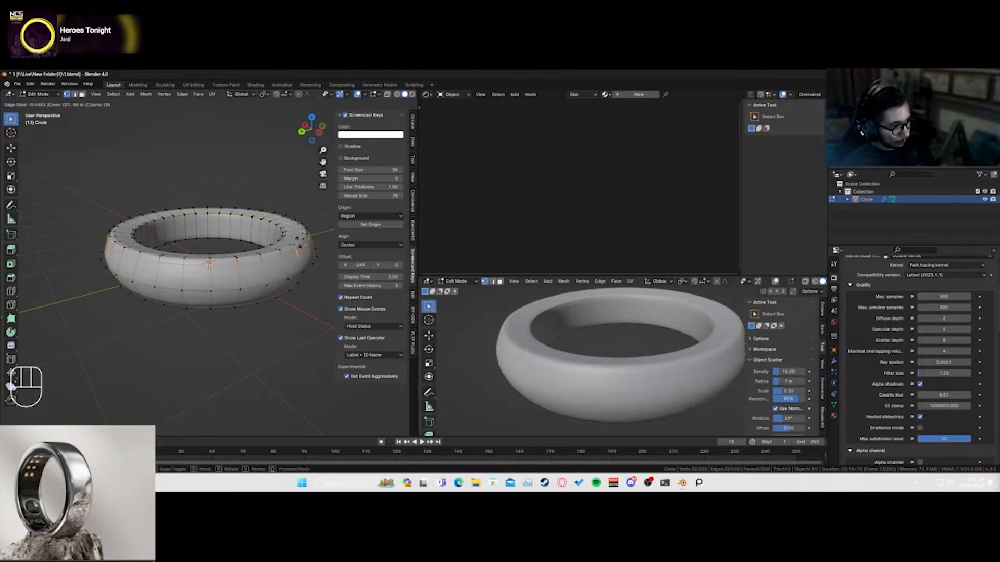
{"action": "left_click", "coordinate": [289, 281]}
{"action": "middle_click_drag", "start_coordinate": [280, 291], "coordinate": [301, 249]}
{"action": "key", "text": "ctrl+r"}
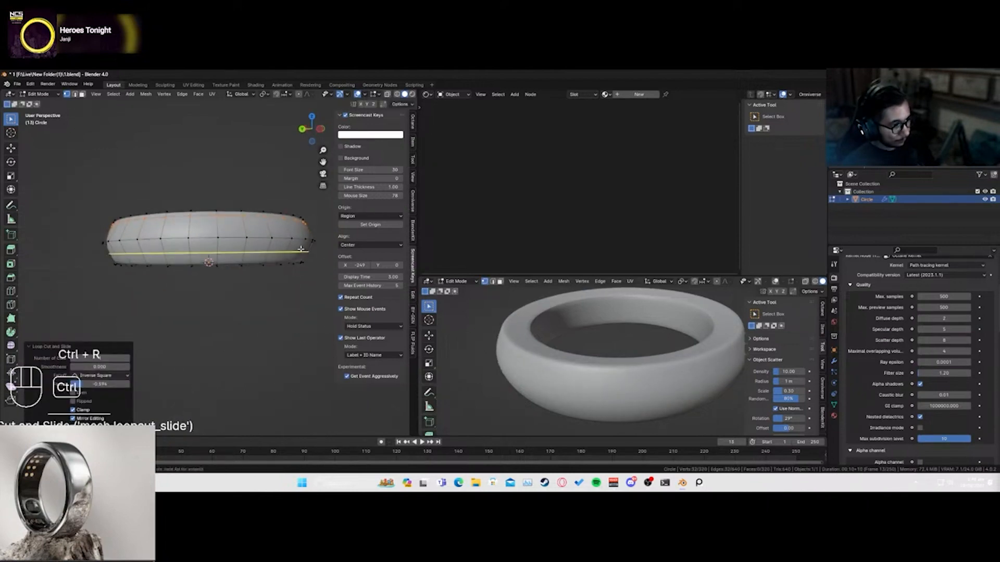
{"action": "left_click", "coordinate": [301, 250]}
{"action": "left_click", "coordinate": [297, 257]}
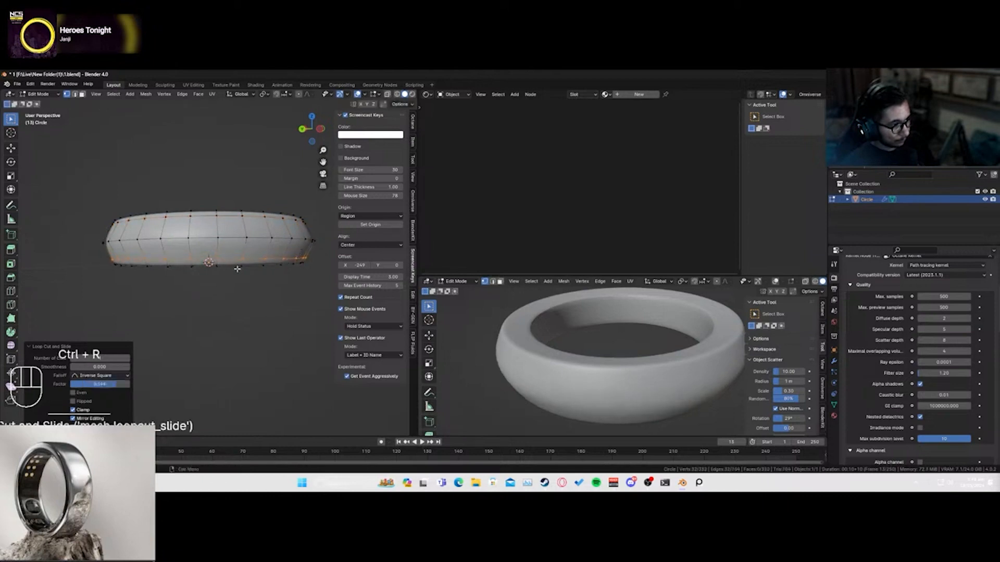
{"action": "middle_click_drag", "start_coordinate": [237, 269], "coordinate": [147, 296]}
{"action": "key", "text": "Tab"}
- Select the face loop along the inside of the ring in face select mode
{"action": "key", "text": "Tab"}
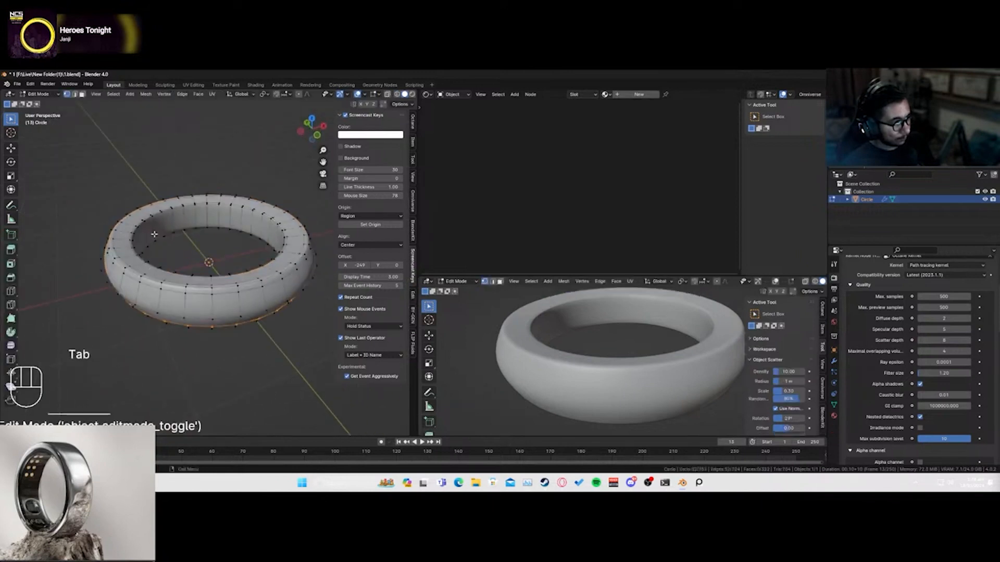
{"action": "left_click", "coordinate": [82, 94]}
{"action": "left_click", "coordinate": [154, 232], "text": "alt"}
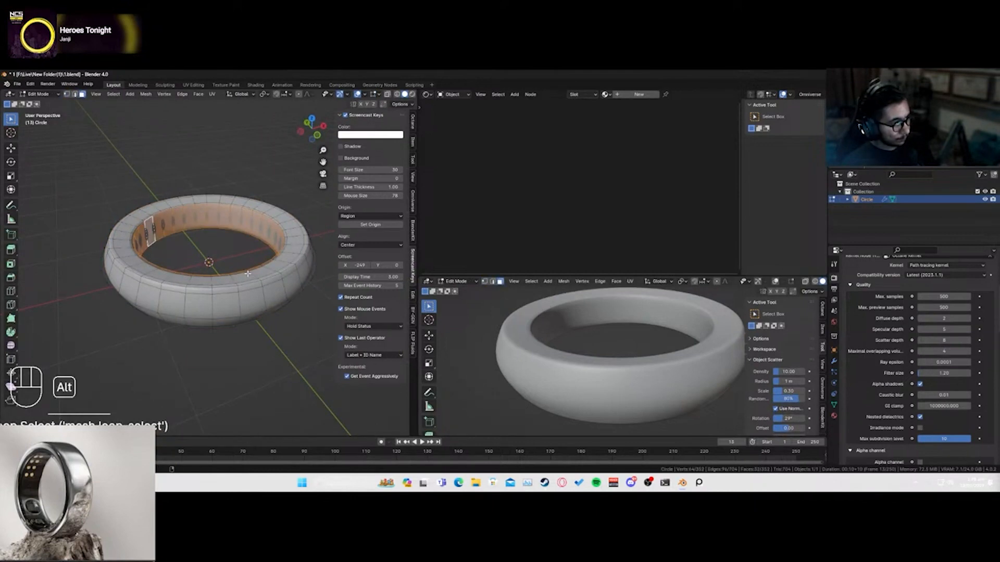
{"action": "key", "text": "alt+s"}
{"action": "key", "text": "Escape"}
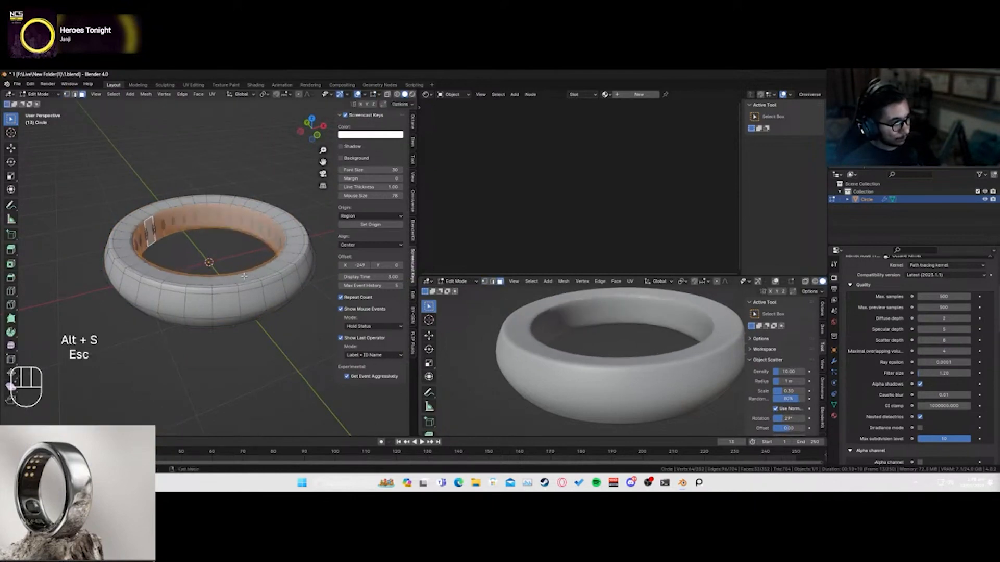
{"action": "key", "text": "s"}
{"action": "key", "text": "shift+z"}
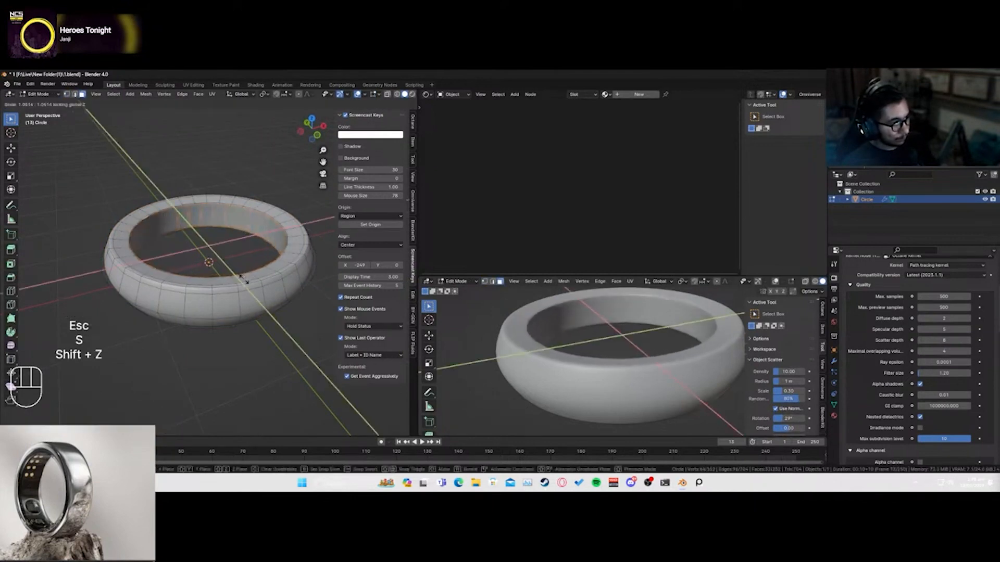
{"action": "key", "text": "Escape"}
- Grow the inner face selection by one ring of faces and scale it up to about 1.13 to thin the ring wall
{"action": "key", "text": "ctrl+KP_Add"}
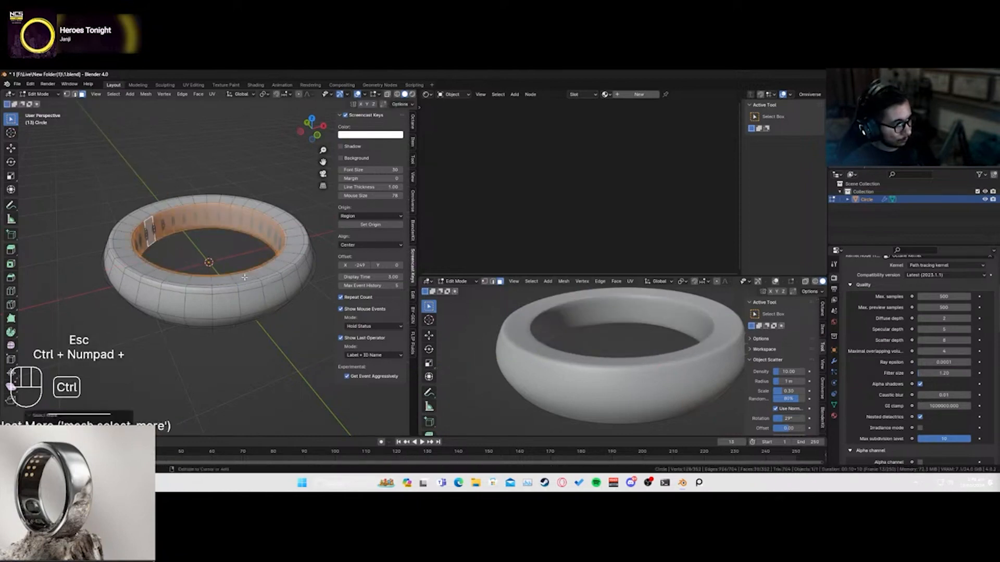
{"action": "key", "text": "s"}
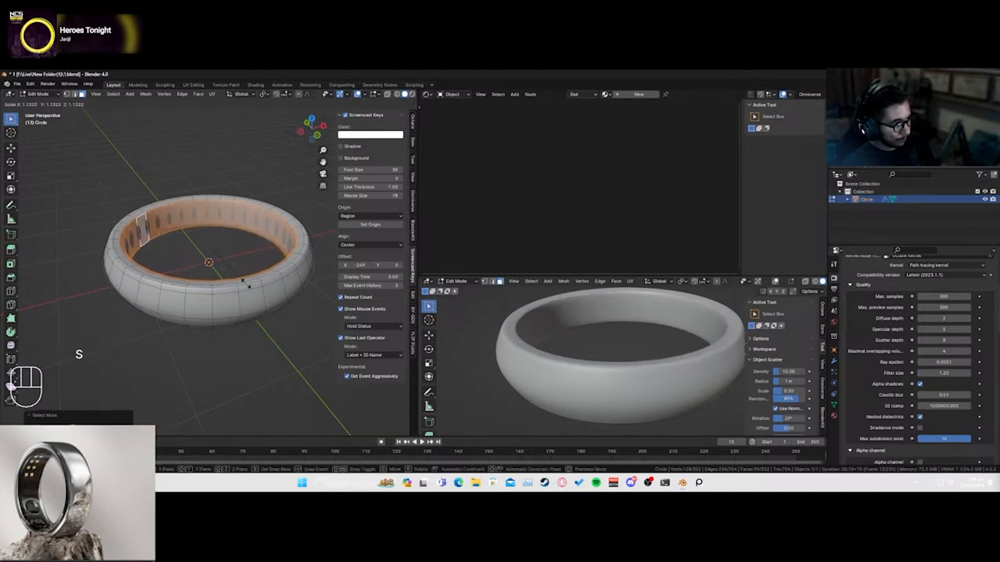
{"action": "left_click", "coordinate": [245, 284]}
{"action": "key", "text": "Tab"}
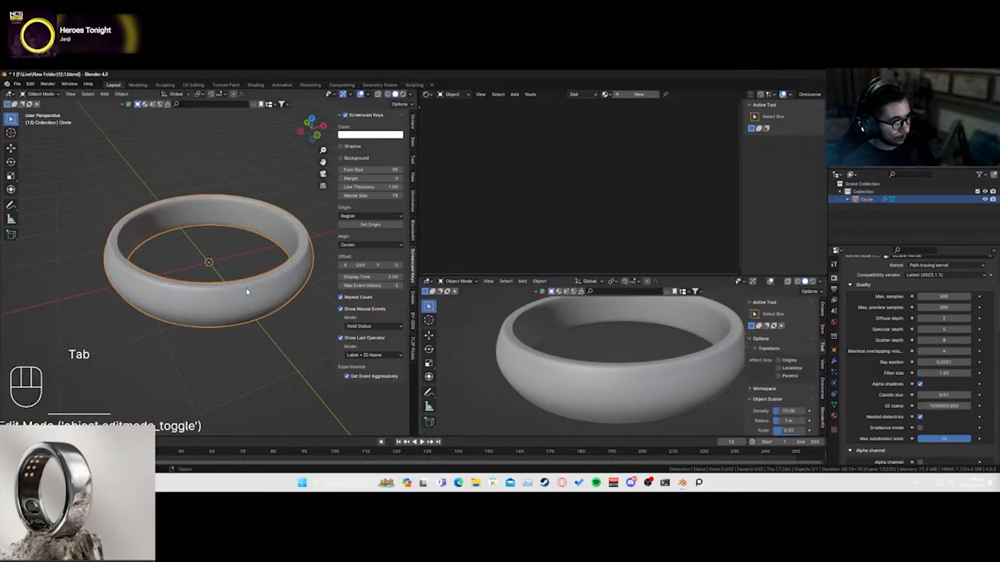
{"action": "middle_click_drag", "start_coordinate": [242, 290], "coordinate": [237, 339]}
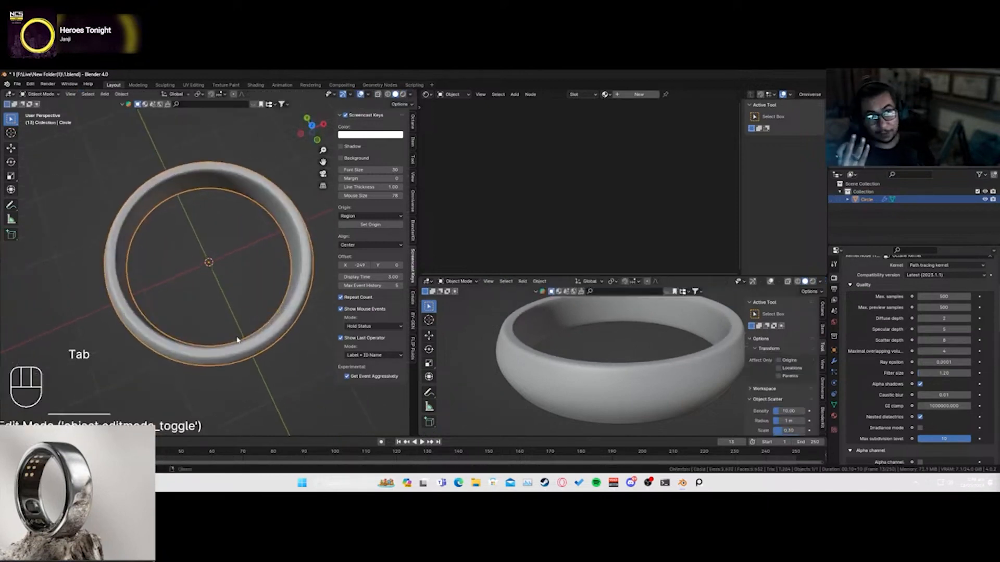
{"action": "middle_click_drag", "start_coordinate": [237, 339], "coordinate": [221, 261]}
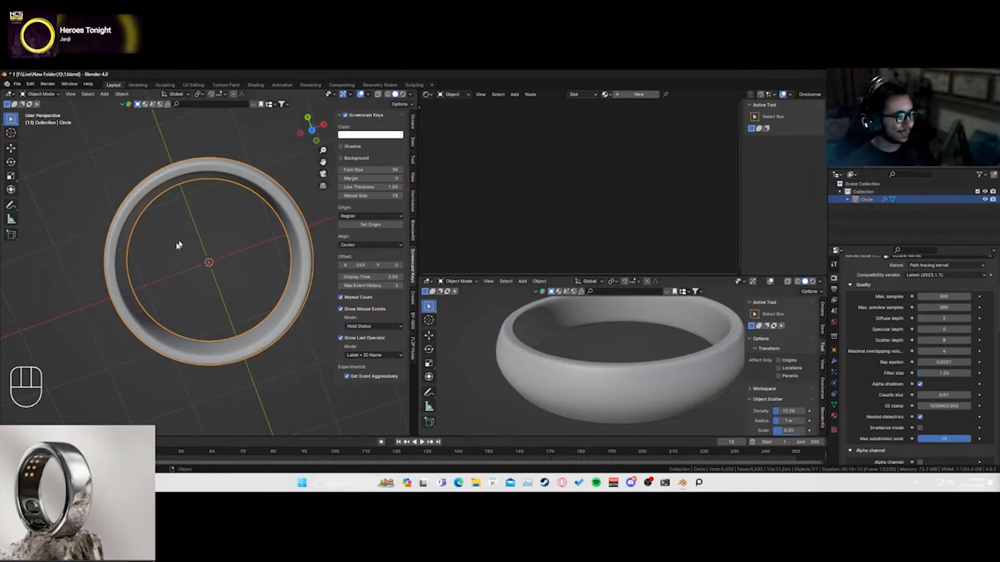
- Check the ring's shape from the side and save the Blender file
{"action": "scroll", "coordinate": [233, 321], "scroll_direction": "down", "scroll_amount": 1}
{"action": "middle_click_drag", "start_coordinate": [219, 331], "coordinate": [177, 261]}
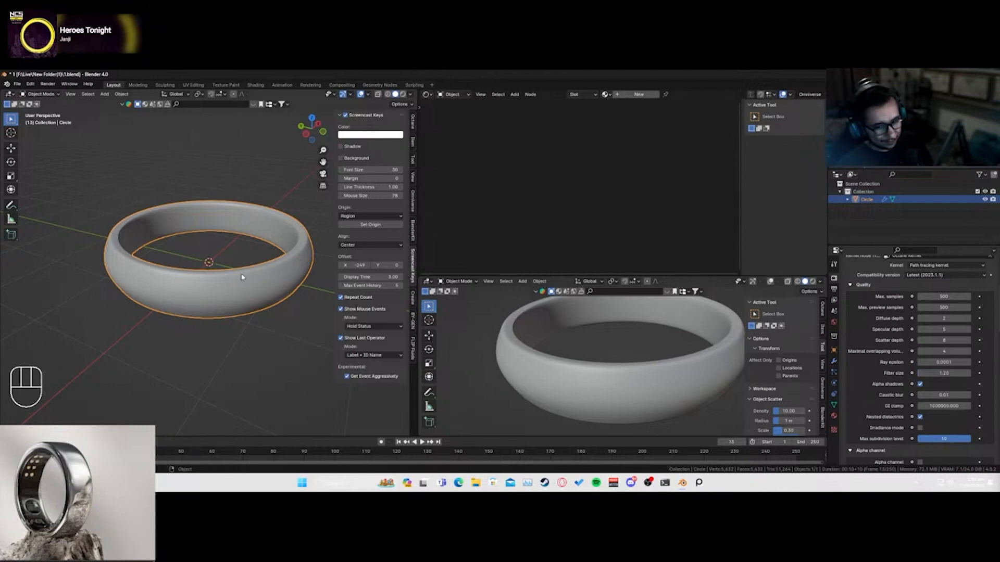
{"action": "key", "text": "ctrl+s"}
{"action": "scroll", "coordinate": [246, 305], "scroll_direction": "up", "scroll_amount": 2}
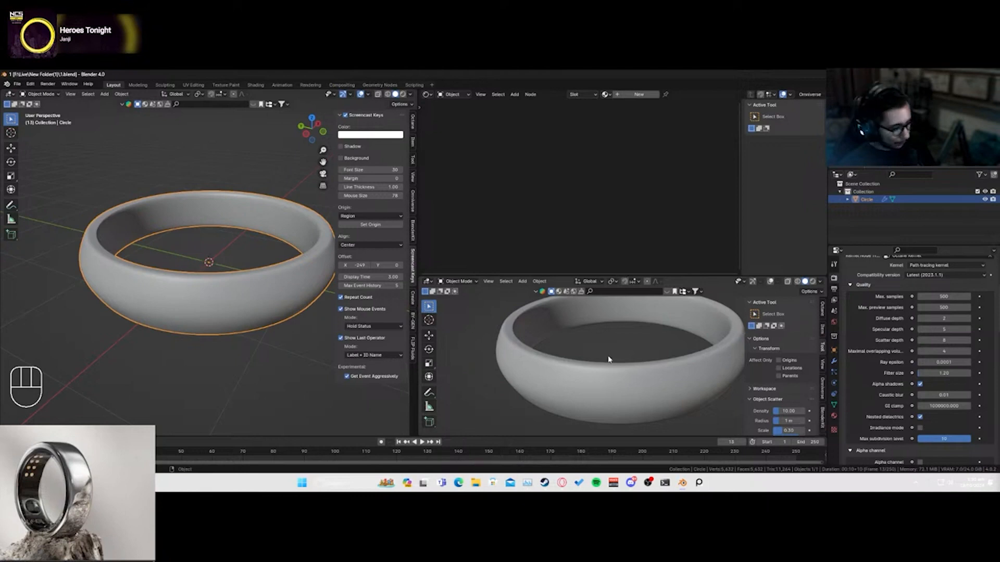
- Hide the toolbar and sidebar in the smaller 3D viewport and frame the ring from a lower angle
{"action": "key", "text": "t"}
{"action": "key", "text": "n"}
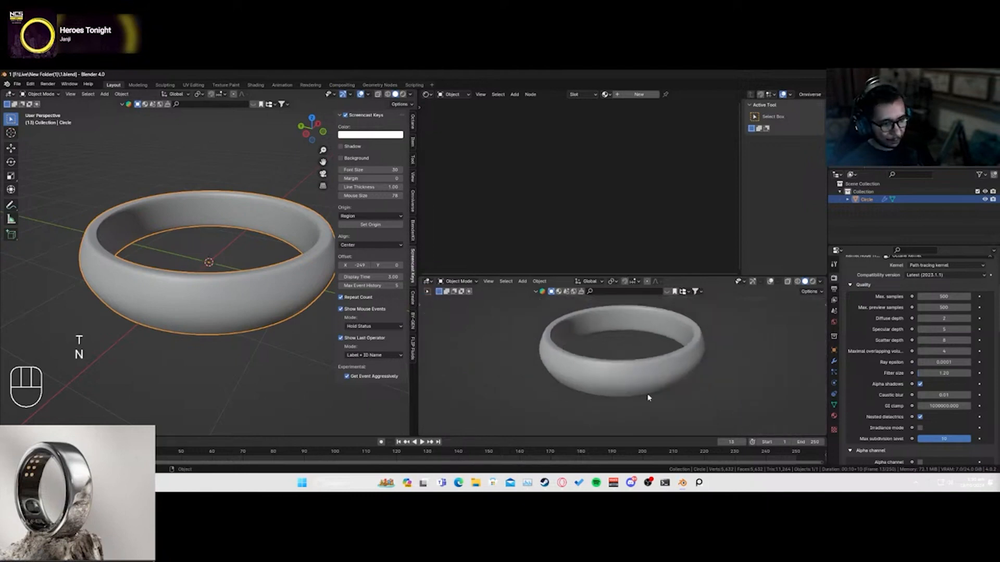
{"action": "middle_click_drag", "start_coordinate": [647, 395], "coordinate": [645, 390]}
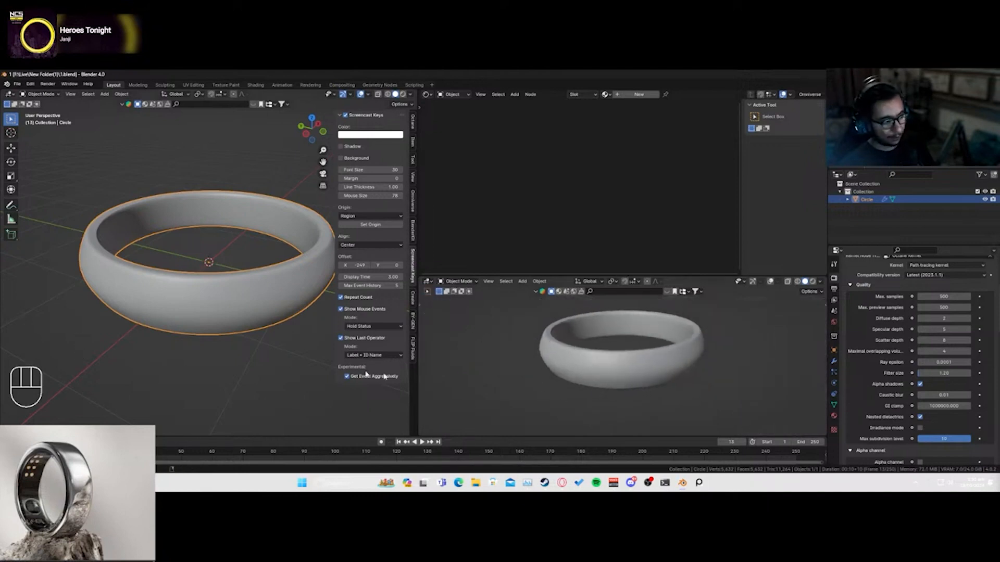
- Enable ACES tone mapping in the Octane camera imager settings and show the smaller 3D viewport in rendered shading
{"action": "left_click", "coordinate": [412, 130]}
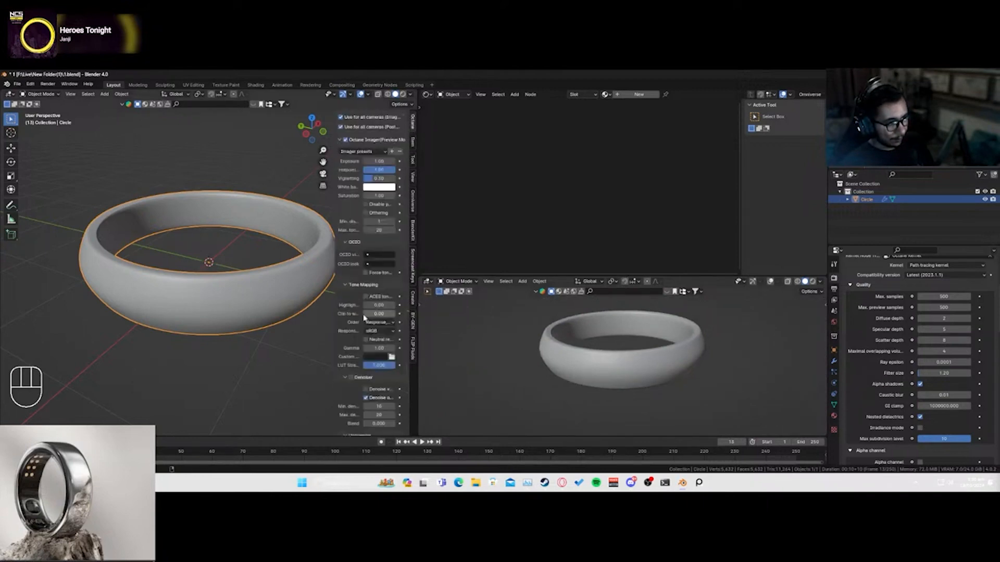
{"action": "left_click", "coordinate": [365, 296]}
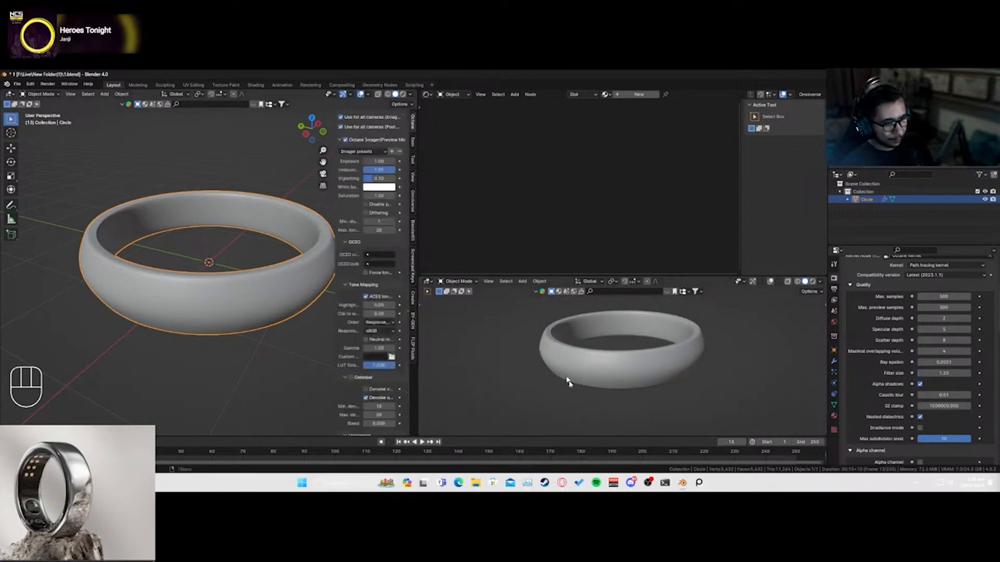
{"action": "key", "text": "z"}
- Hide the header bars of the rendered viewport so only the ring preview is shown
{"action": "right_click", "coordinate": [710, 283]}
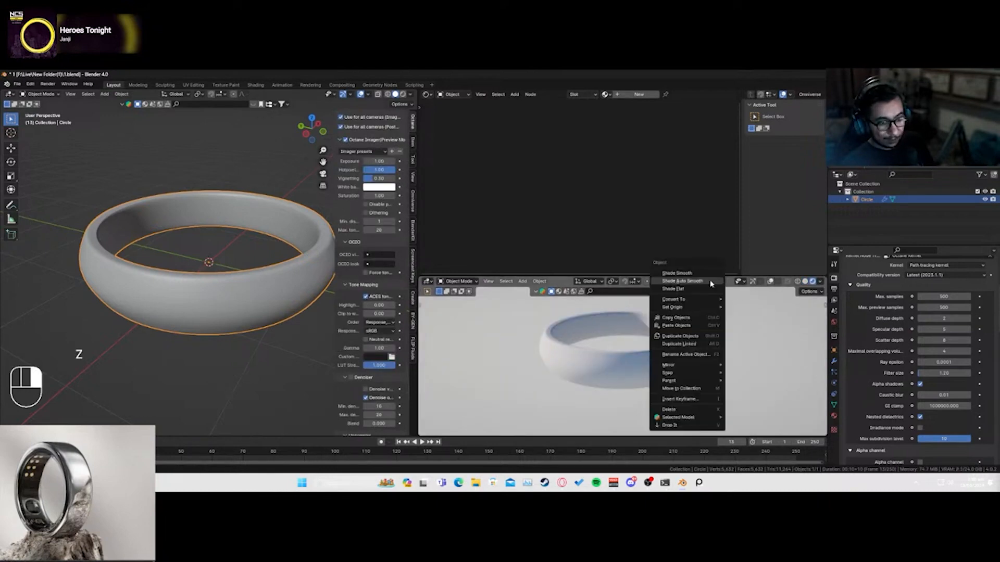
{"action": "right_click", "coordinate": [743, 285]}
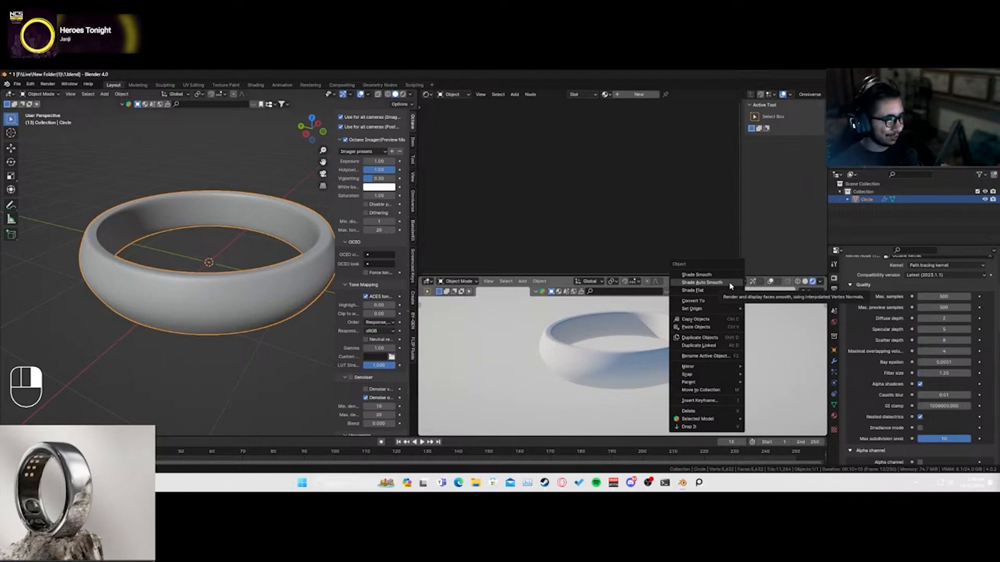
{"action": "left_click", "coordinate": [729, 285]}
{"action": "right_click", "coordinate": [619, 285]}
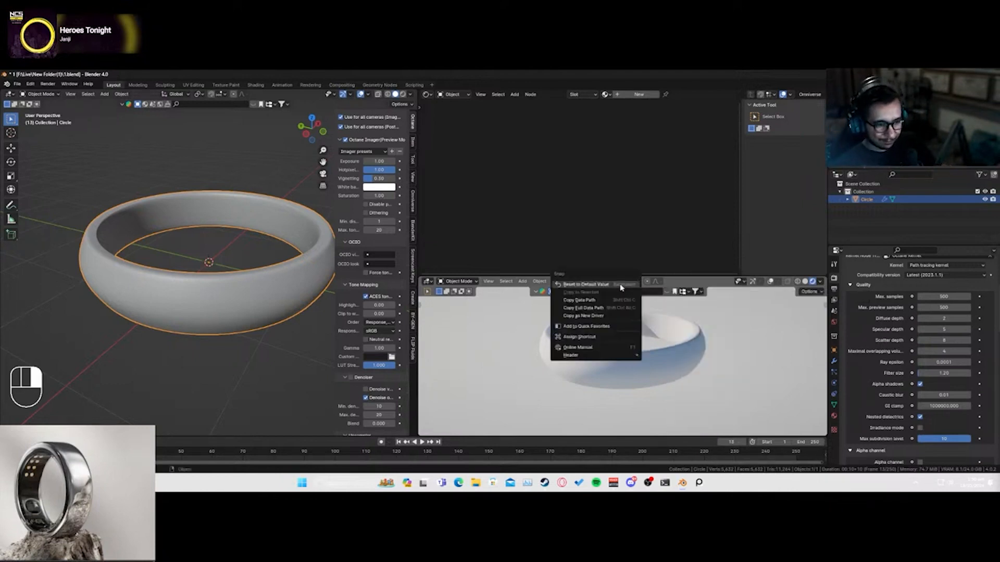
{"action": "right_click", "coordinate": [662, 285]}
{"action": "right_click", "coordinate": [687, 285]}
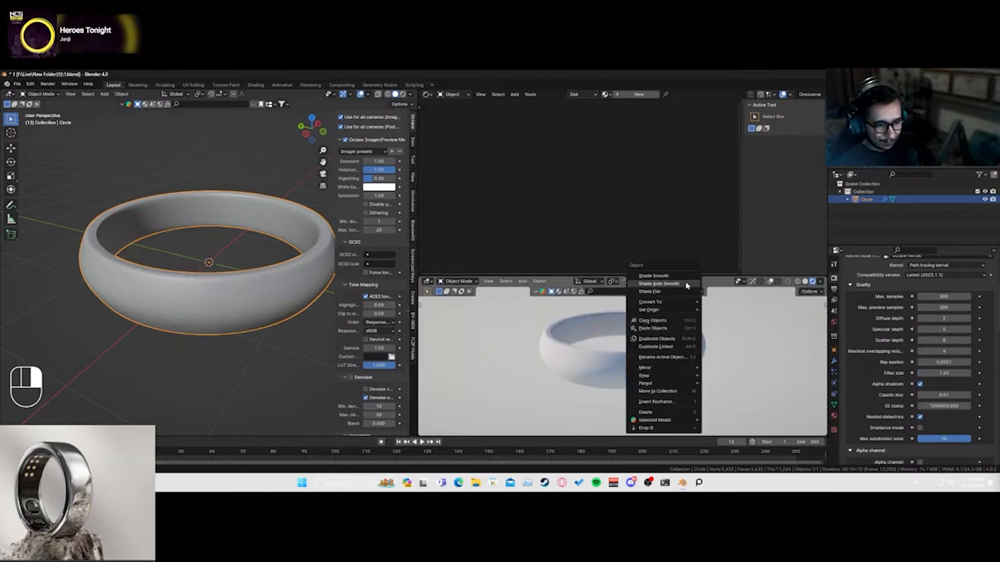
{"action": "right_click", "coordinate": [708, 290]}
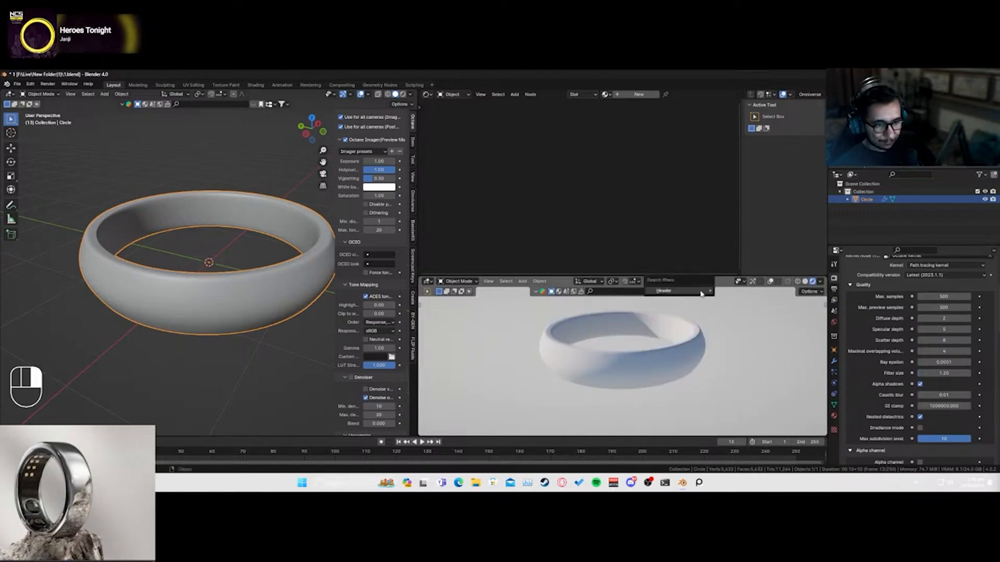
{"action": "left_click", "coordinate": [729, 291]}
{"action": "scroll", "coordinate": [654, 366], "scroll_direction": "up", "scroll_amount": 1}
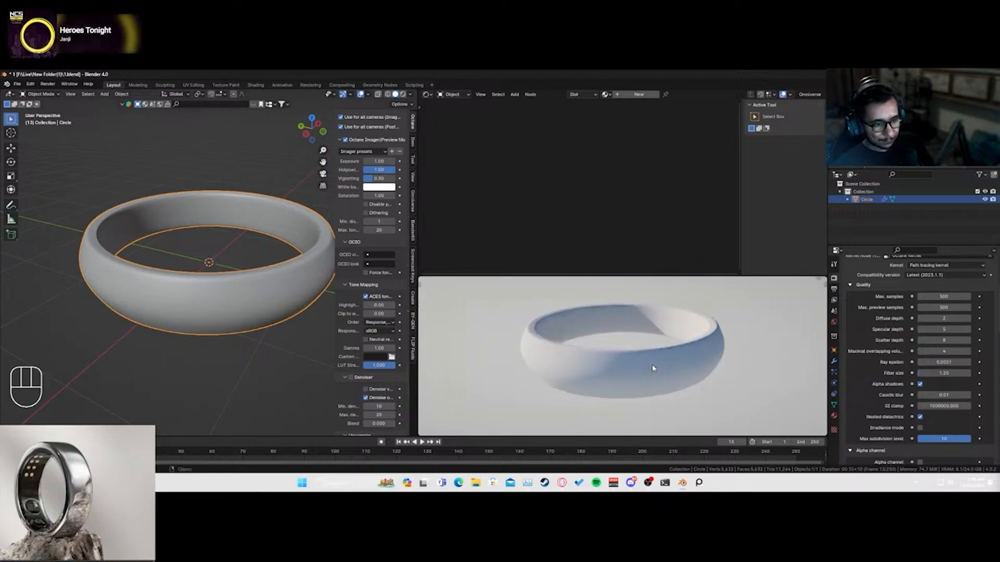
{"action": "middle_click_drag", "start_coordinate": [648, 342], "coordinate": [637, 358]}
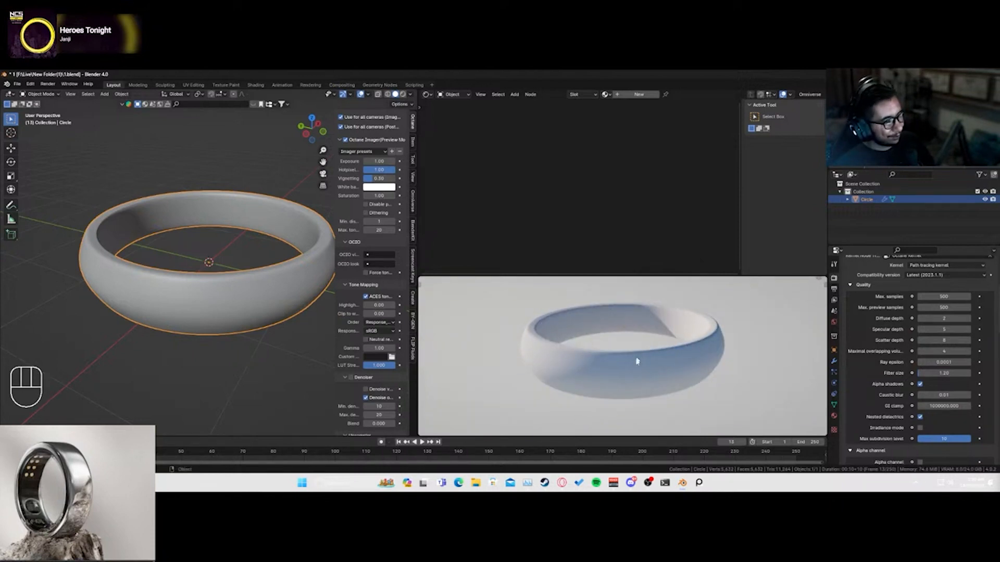
- Create a new material for the ring and delete its default shader node, keeping only the Material Output
{"action": "left_click", "coordinate": [638, 95]}
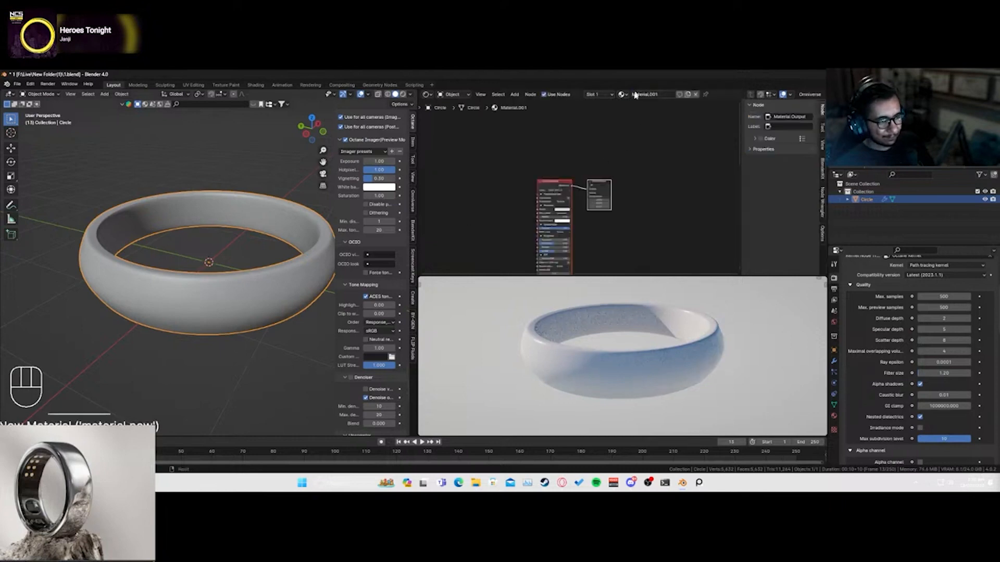
{"action": "left_click_drag", "start_coordinate": [507, 181], "coordinate": [549, 215]}
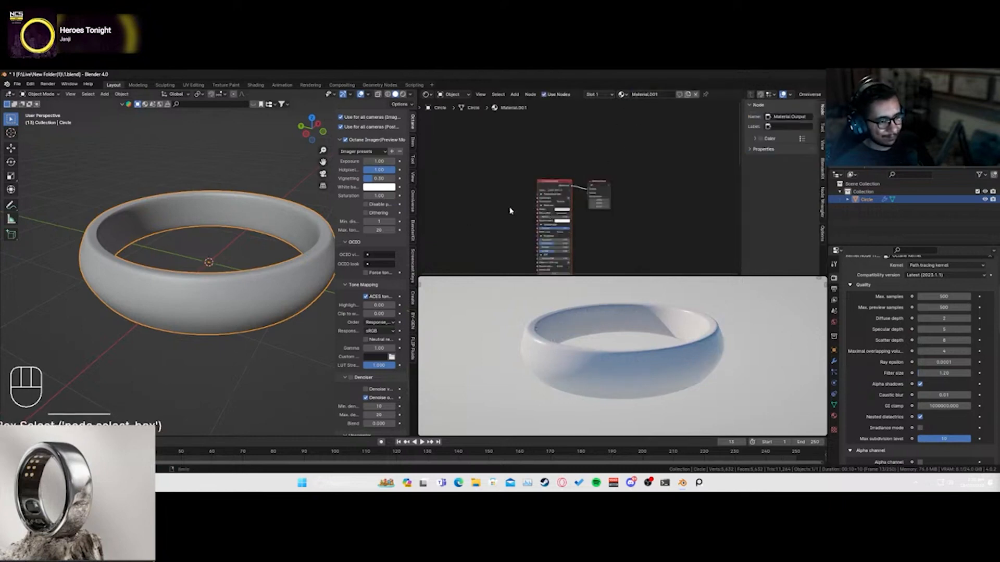
{"action": "key", "text": "c"}
{"action": "key", "text": "x"}
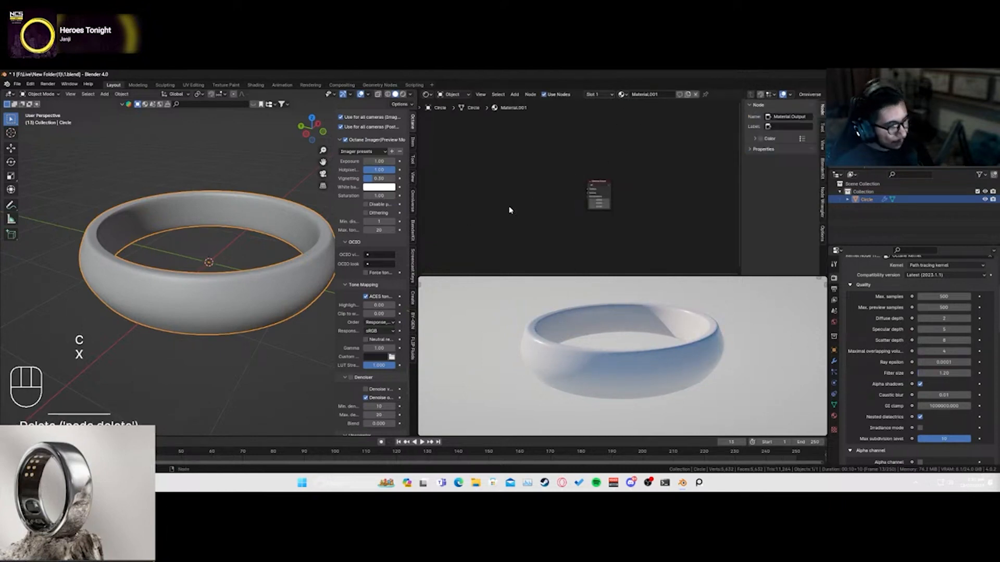
{"action": "middle_click_drag", "start_coordinate": [508, 219], "coordinate": [577, 200]}
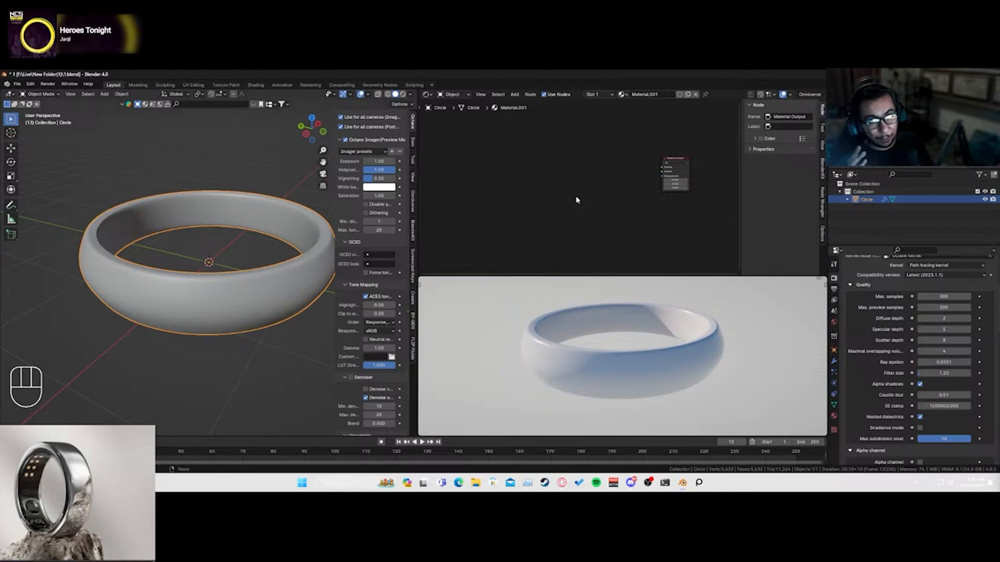
- Add an Octane Metallic material node and connect it to the Material Output's surface
{"action": "key", "text": "shift+a"}
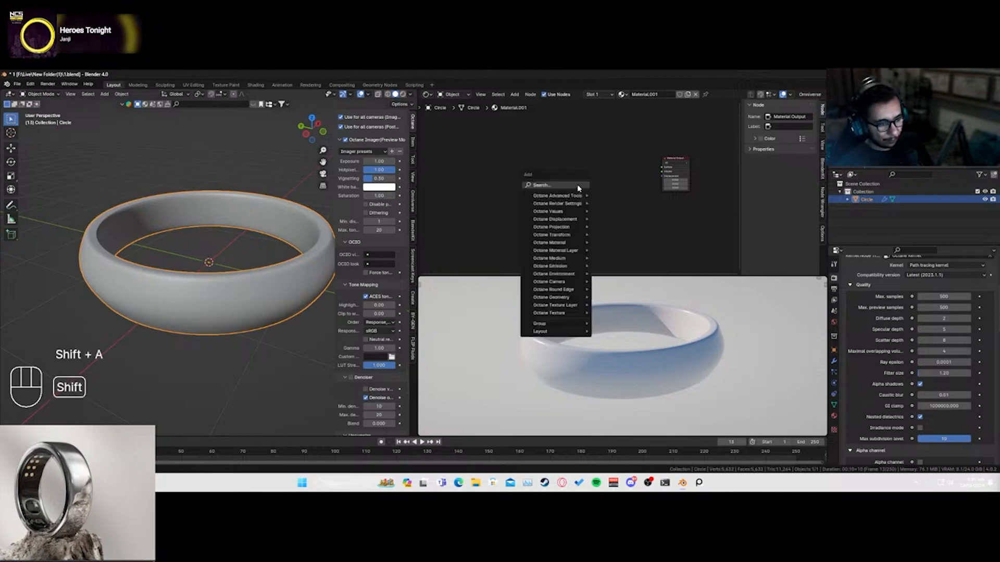
{"action": "type", "text": "metal"}
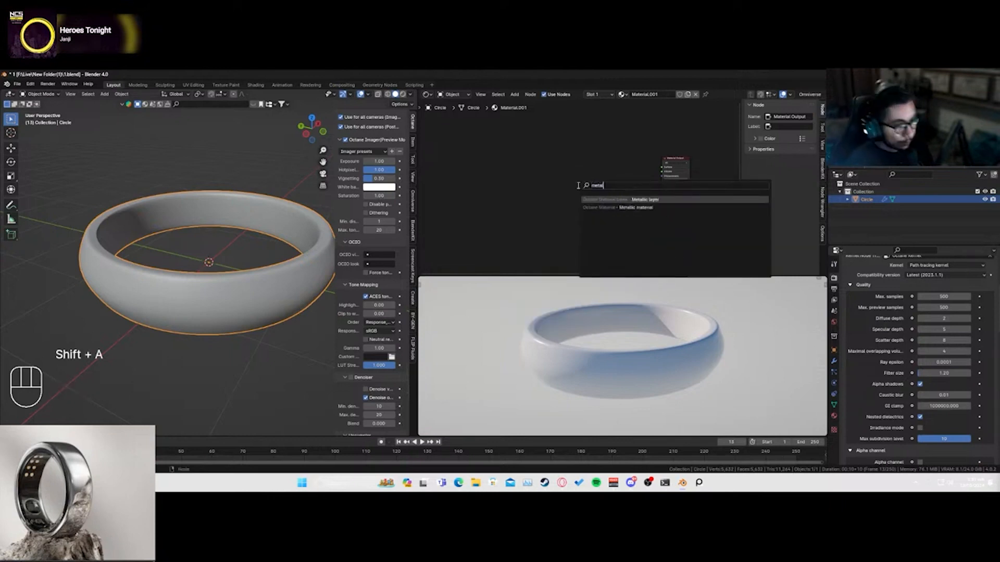
{"action": "left_click", "coordinate": [636, 207]}
{"action": "left_click", "coordinate": [570, 156]}
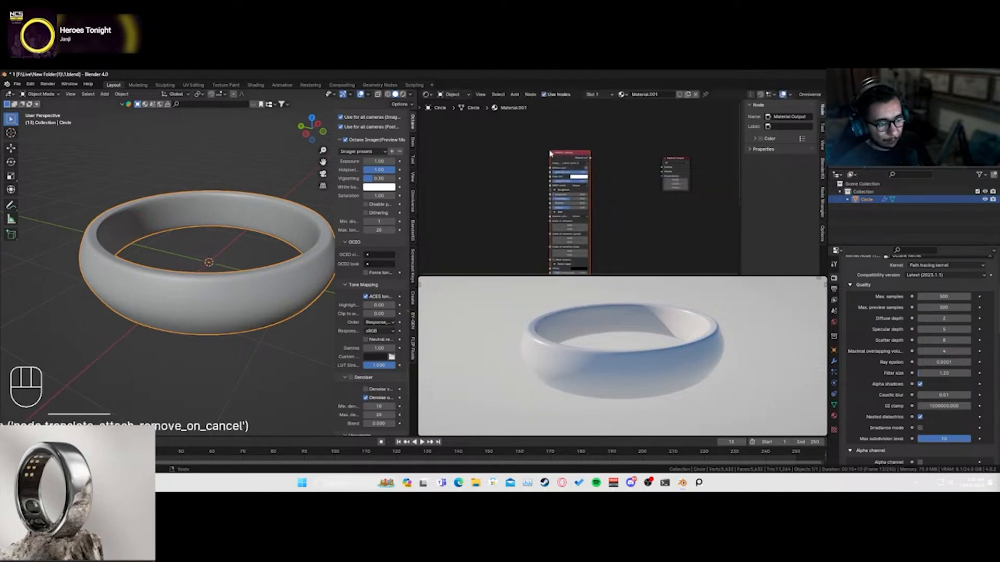
{"action": "left_click", "coordinate": [569, 171], "text": "ctrl+shift"}
{"action": "scroll", "coordinate": [530, 130], "scroll_direction": "up", "scroll_amount": 2}
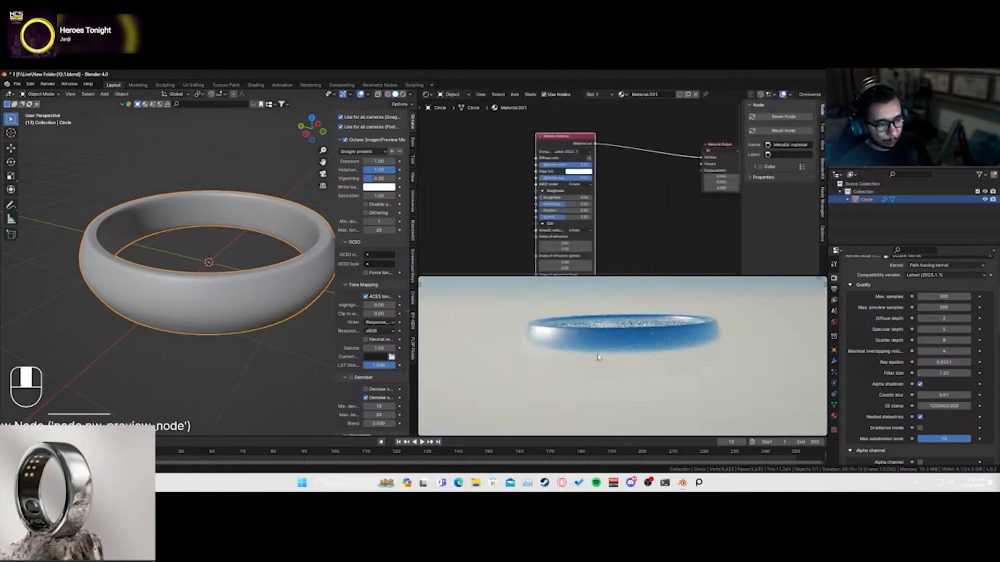
{"action": "scroll", "coordinate": [513, 222], "scroll_direction": "up", "scroll_amount": 2}
{"action": "scroll", "coordinate": [505, 224], "scroll_direction": "up", "scroll_amount": 3}
{"action": "scroll", "coordinate": [490, 212], "scroll_direction": "down", "scroll_amount": 4}
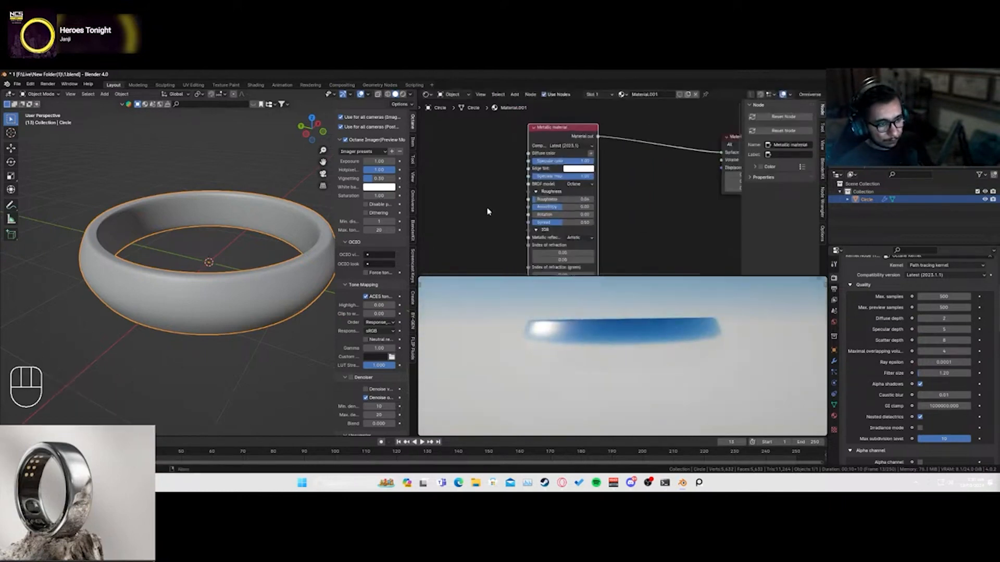
- Switch the shader editor to the World nodes and delete every node except the World Output
{"action": "left_click", "coordinate": [427, 95]}
{"action": "left_click", "coordinate": [451, 96]}
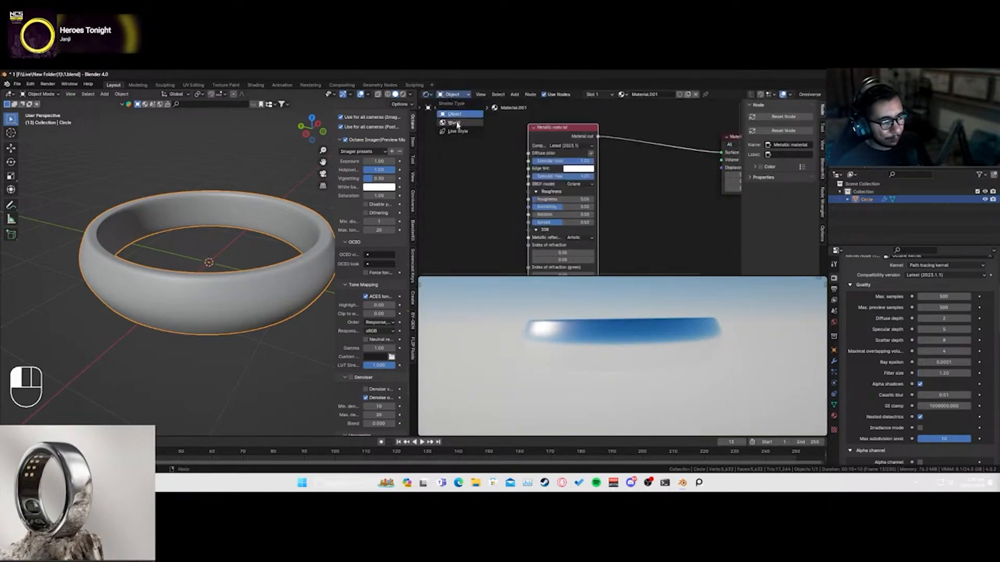
{"action": "left_click", "coordinate": [452, 124]}
{"action": "scroll", "coordinate": [473, 176], "scroll_direction": "down", "scroll_amount": 8}
{"action": "left_click_drag", "start_coordinate": [517, 127], "coordinate": [641, 218]}
{"action": "key", "text": "c"}
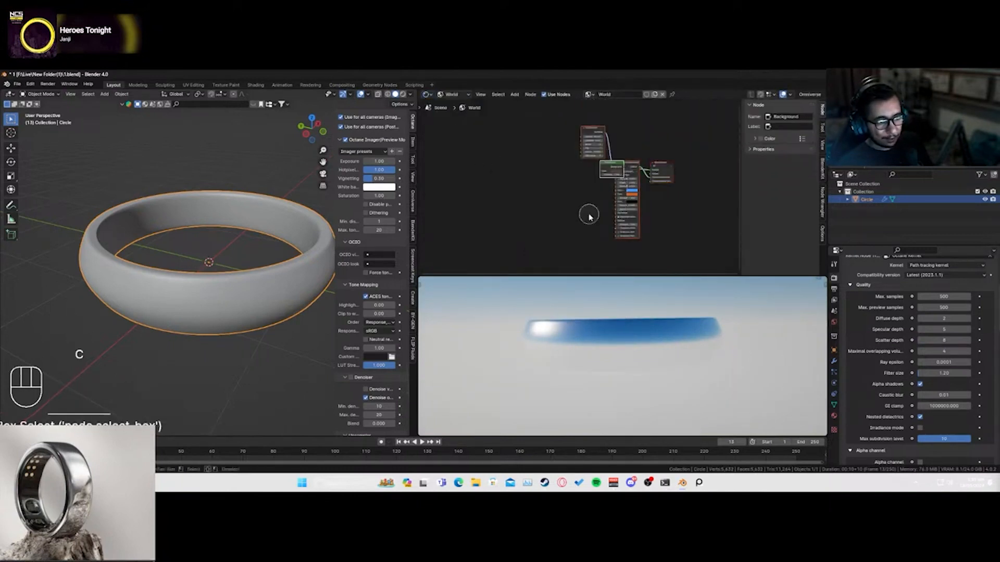
{"action": "right_click", "coordinate": [589, 214]}
{"action": "key", "text": "x"}
- Add an Octane Texture environment node and link it to the World Output
{"action": "key", "text": "shift+a"}
{"action": "type", "text": "s"}
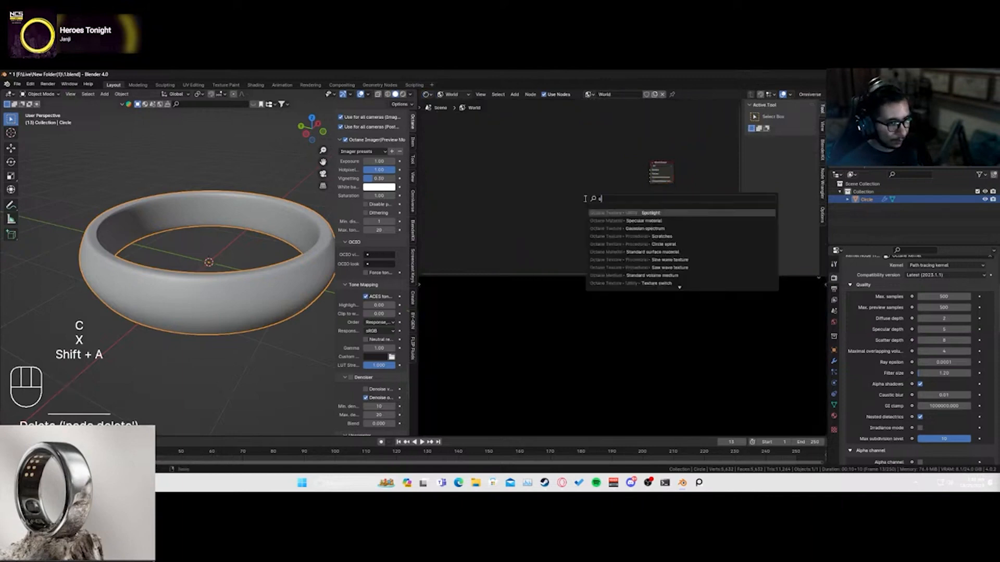
{"action": "key", "text": "BackSpace"}
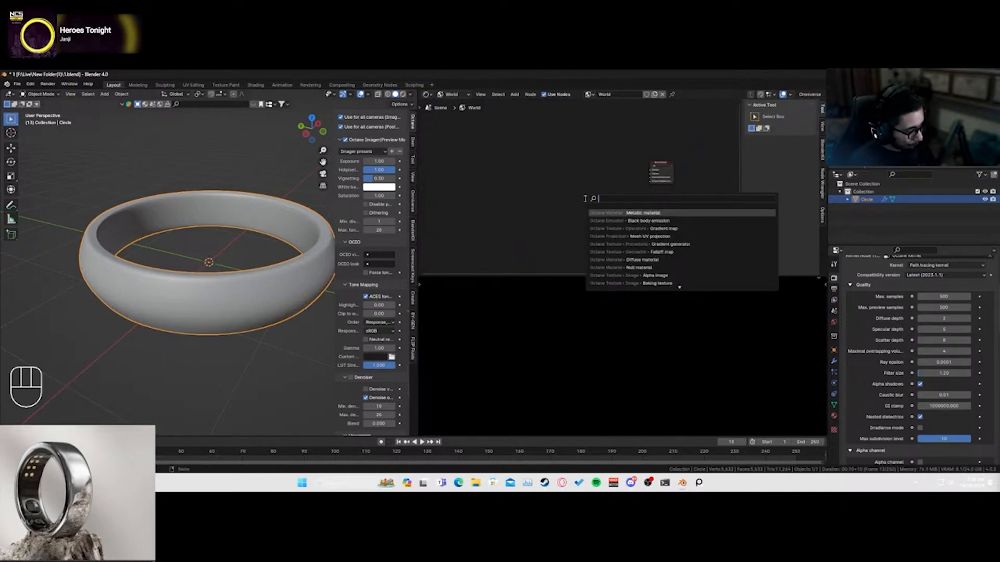
{"action": "type", "text": "envi"}
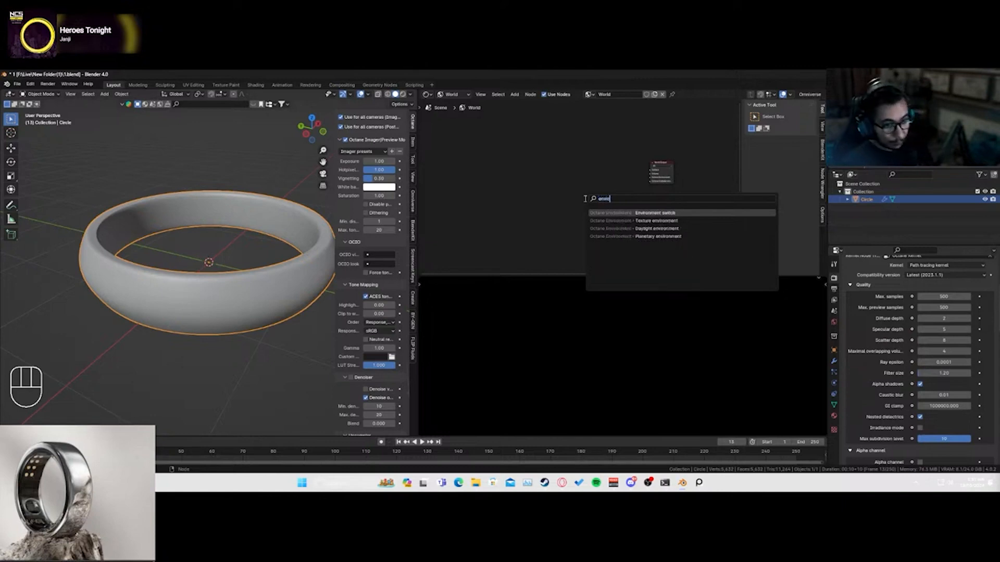
{"action": "left_click", "coordinate": [645, 221]}
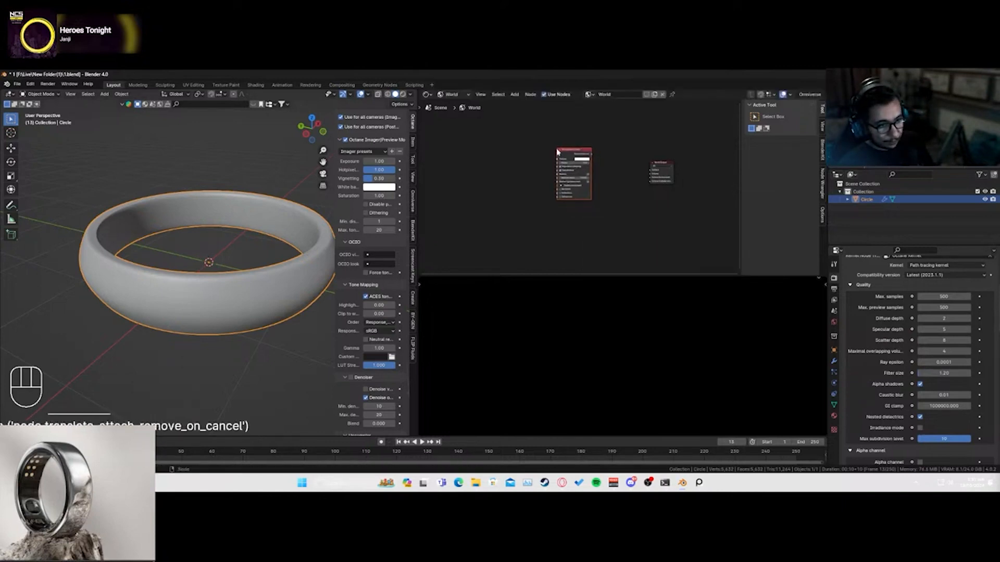
{"action": "left_click", "coordinate": [592, 158]}
{"action": "left_click_drag", "start_coordinate": [592, 155], "coordinate": [652, 178]}
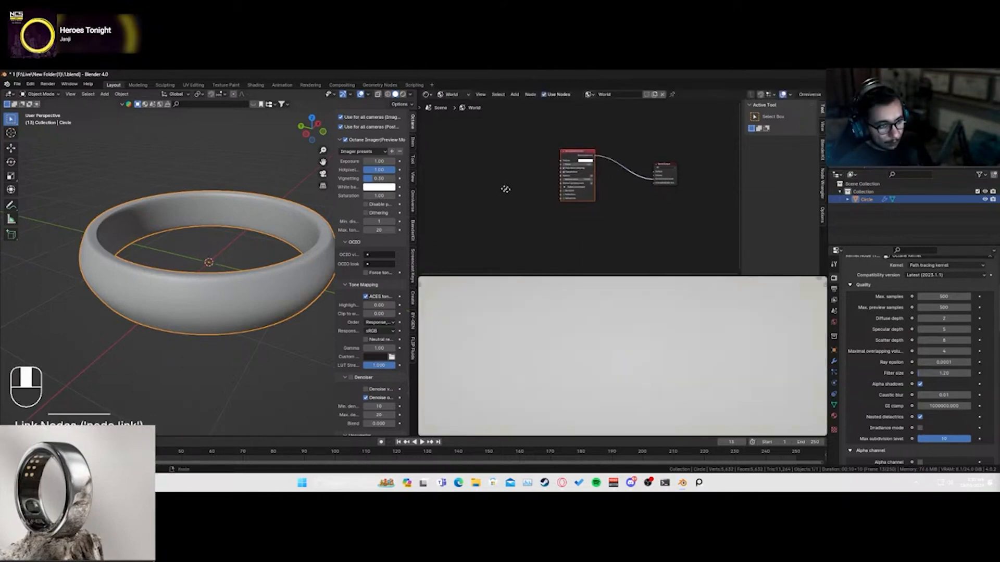
- Add an Octane RGB image node beside the Texture environment node
{"action": "middle_click_drag", "start_coordinate": [505, 189], "coordinate": [542, 192]}
{"action": "key", "text": "shift+a"}
{"action": "type", "text": "r"}
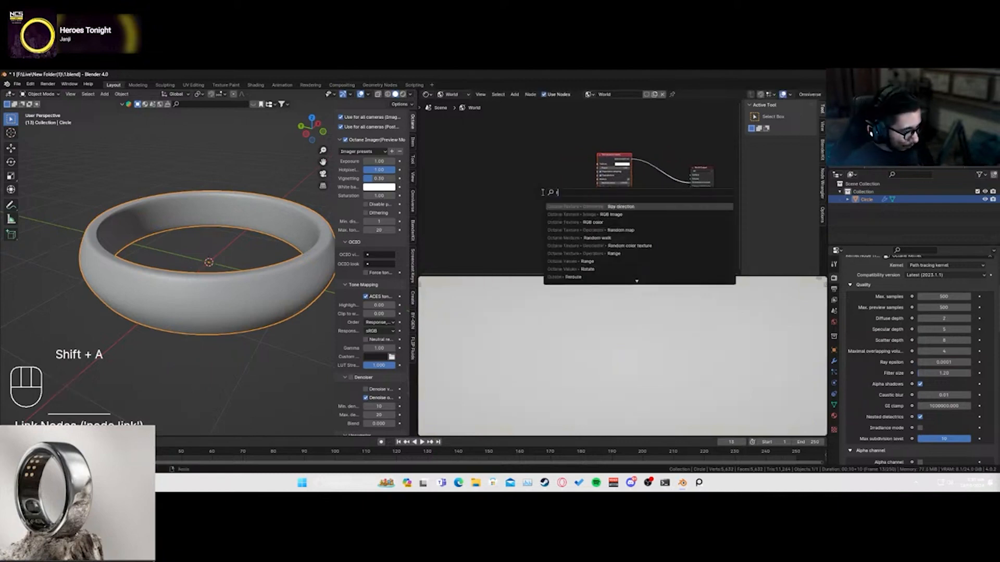
{"action": "type", "text": "gb"}
{"action": "left_click", "coordinate": [568, 214]}
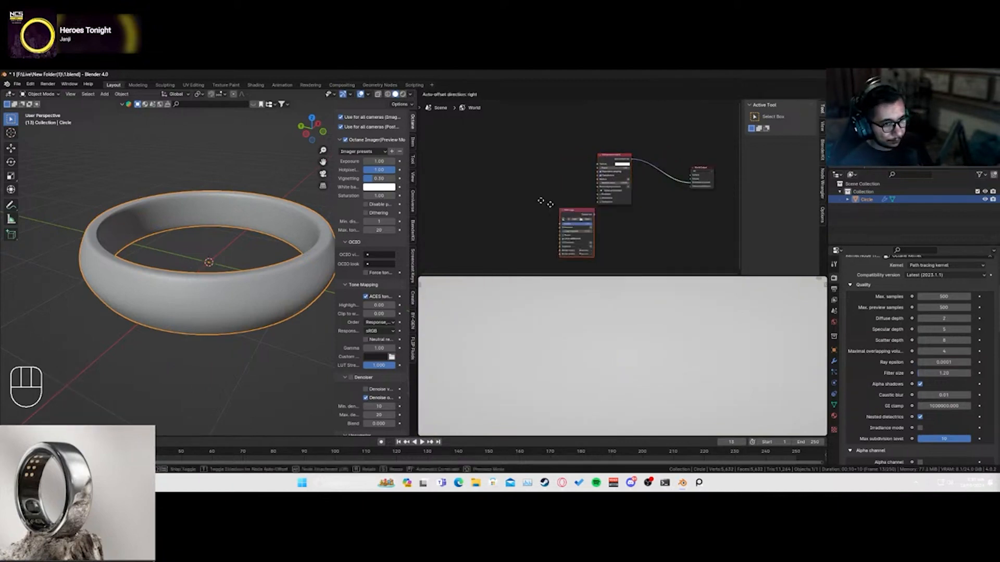
{"action": "left_click", "coordinate": [507, 142]}
- Load studio_small_08_2k.exr from the Downloads folder into the RGB image node and link it to the environment's texture input
{"action": "left_click", "coordinate": [544, 163]}
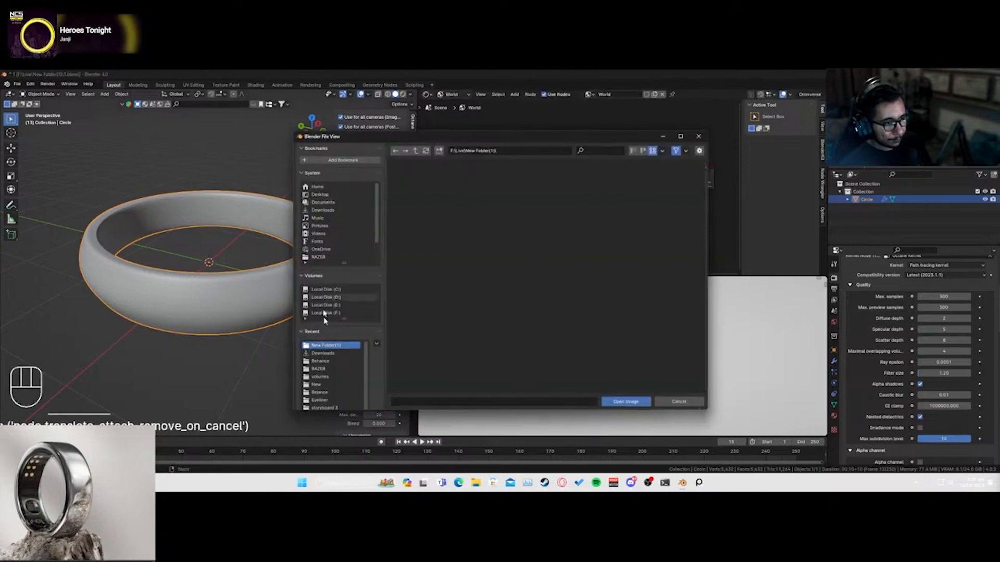
{"action": "left_click", "coordinate": [322, 353]}
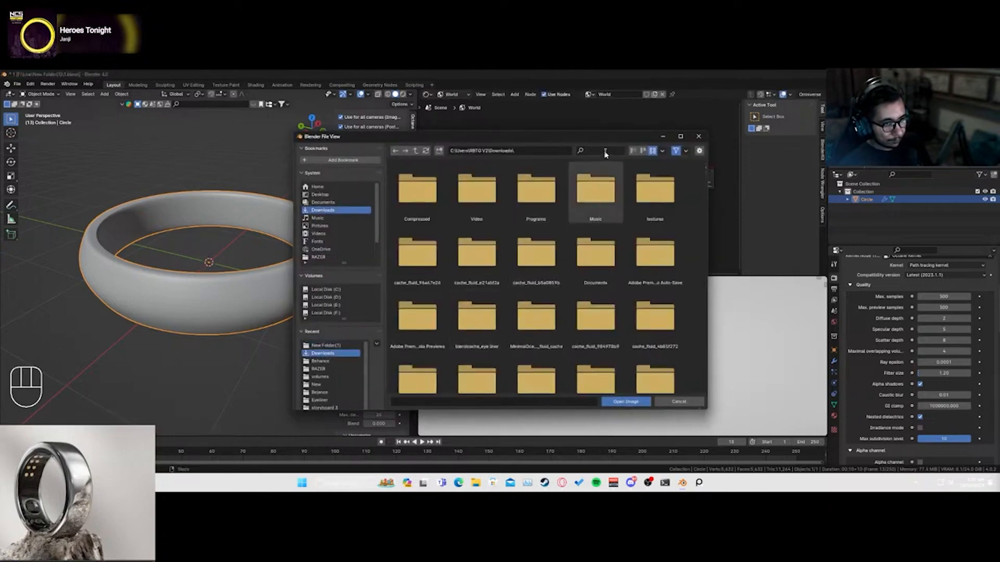
{"action": "left_click", "coordinate": [605, 151]}
{"action": "type", "text": "stu"}
{"action": "left_click", "coordinate": [539, 259]}
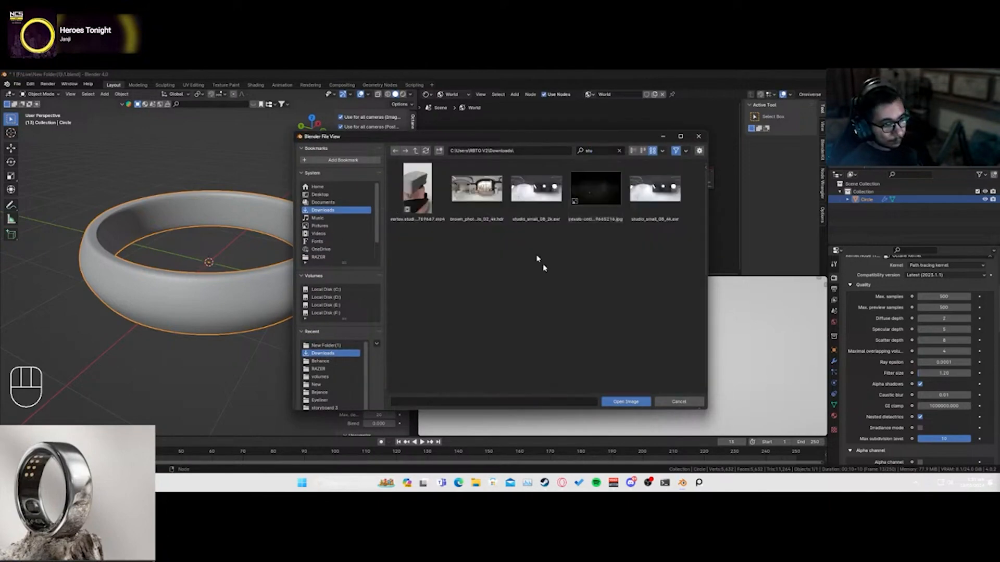
{"action": "double_click", "coordinate": [541, 186]}
{"action": "left_click_drag", "start_coordinate": [553, 154], "coordinate": [583, 180]}
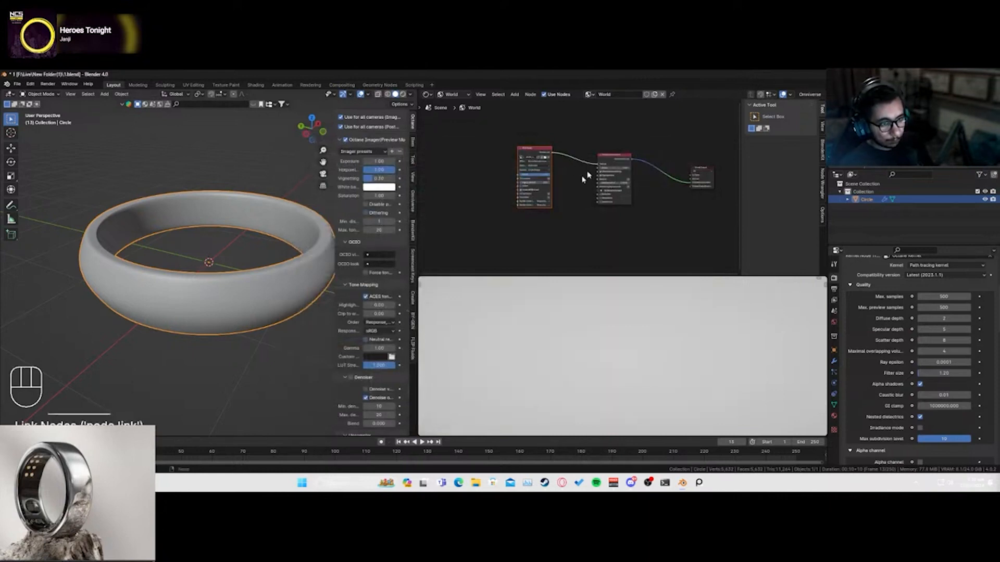
- Attach a 3D transformation node and a projection node to the environment's RGB image node and arrange them beside it
{"action": "left_click", "coordinate": [549, 193]}
{"action": "left_click", "coordinate": [548, 198]}
{"action": "left_click", "coordinate": [506, 187]}
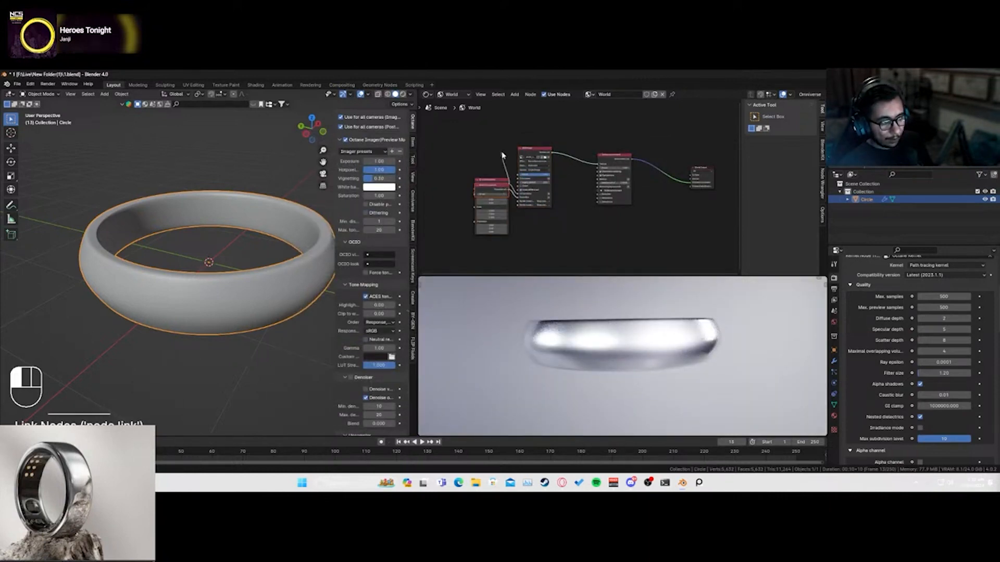
{"action": "left_click_drag", "start_coordinate": [500, 163], "coordinate": [508, 166]}
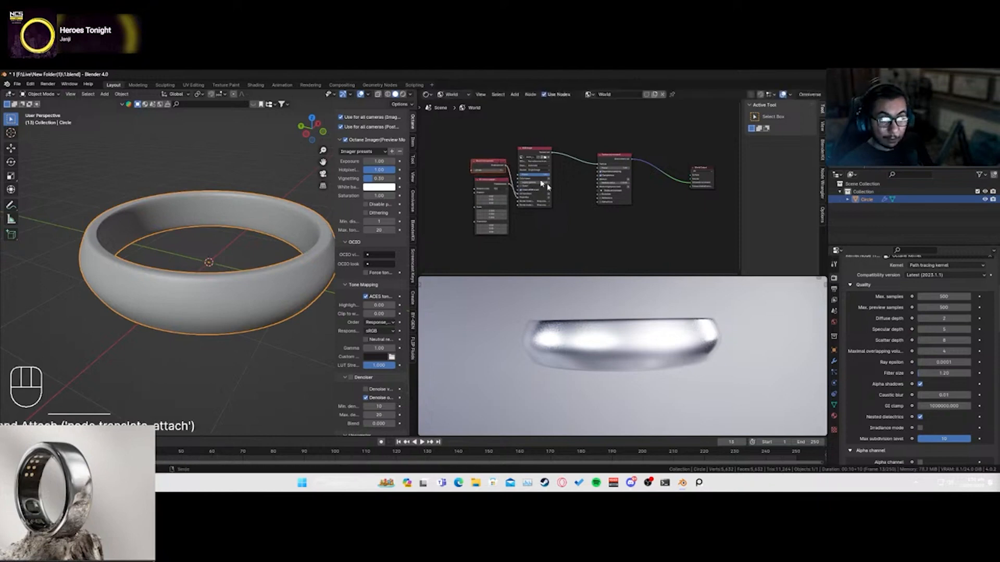
- Set the Legacy gamma of the environment's RGB image node to 1
{"action": "scroll", "coordinate": [538, 216], "scroll_direction": "up", "scroll_amount": 5}
{"action": "middle_click_drag", "start_coordinate": [542, 217], "coordinate": [565, 224]}
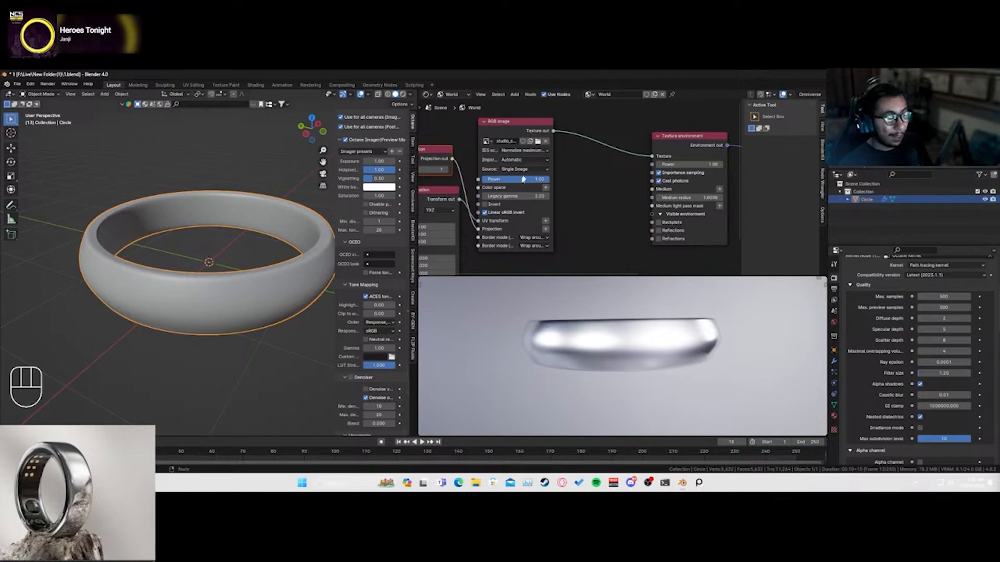
{"action": "left_click", "coordinate": [523, 195]}
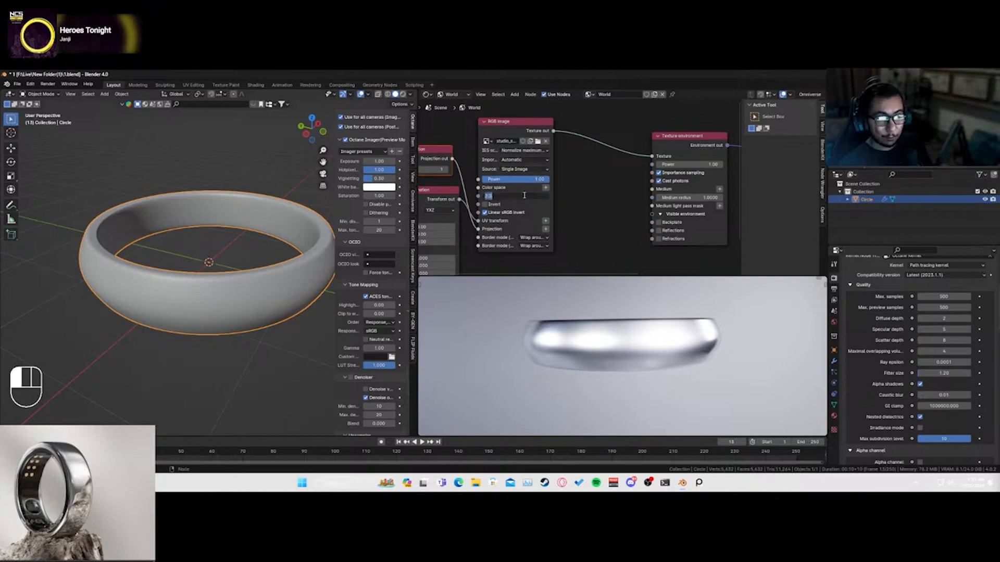
{"action": "type", "text": "1"}
{"action": "key", "text": "Return"}
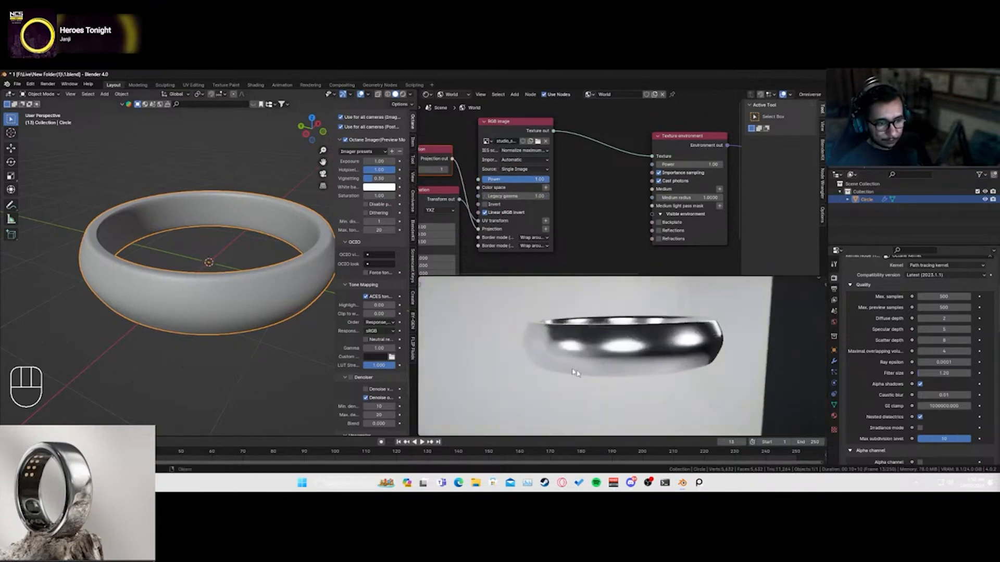
- Switch the shader editor from the World back to the ring's object material nodes
{"action": "left_click", "coordinate": [451, 94]}
{"action": "left_click", "coordinate": [454, 113]}
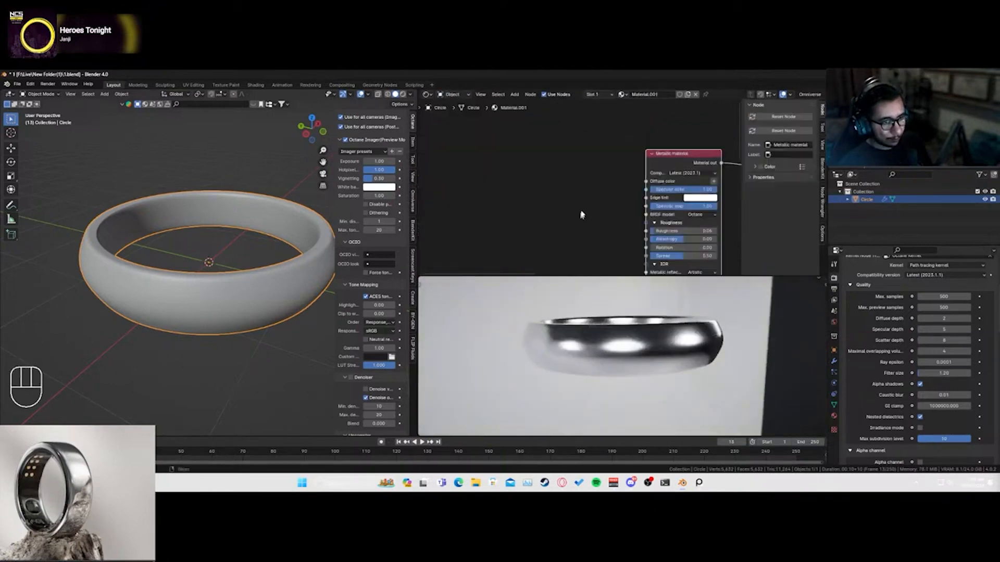
{"action": "middle_click_drag", "start_coordinate": [602, 212], "coordinate": [546, 189]}
{"action": "middle_click_drag", "start_coordinate": [624, 380], "coordinate": [599, 406]}
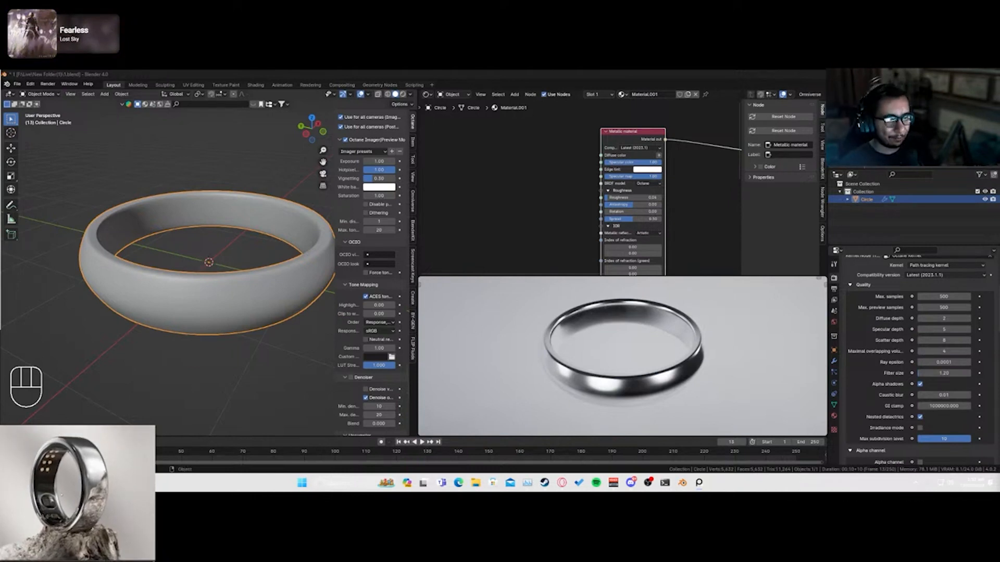
- Add an Octane RGB color node and link it to the Metallic material's Specular color input
{"action": "middle_click_drag", "start_coordinate": [499, 200], "coordinate": [526, 183]}
{"action": "key", "text": "shift+a"}
{"action": "type", "text": "s"}
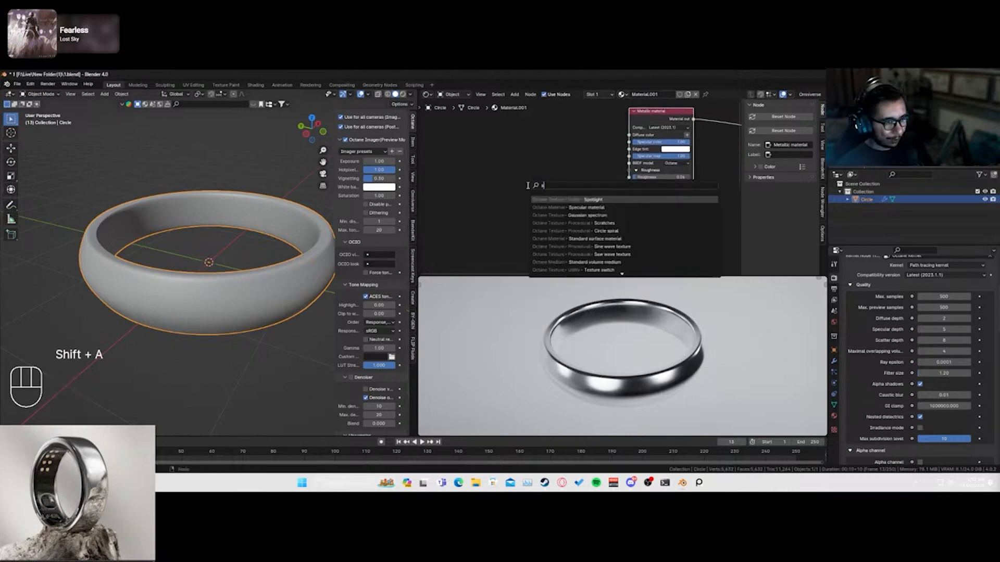
{"action": "key", "text": "BackSpace"}
{"action": "type", "text": "rgb"}
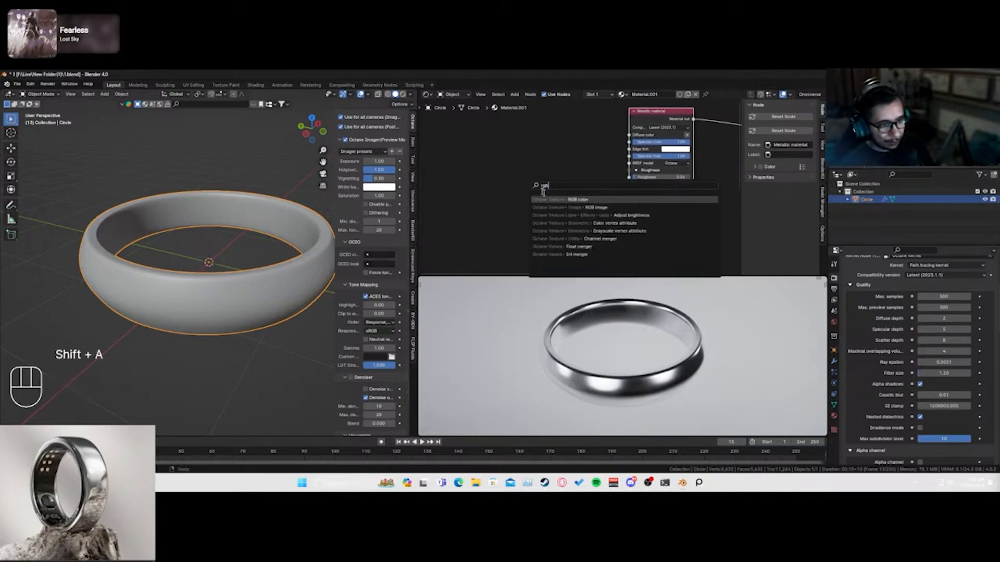
{"action": "key", "text": "Return"}
{"action": "left_click", "coordinate": [546, 161]}
{"action": "left_click_drag", "start_coordinate": [579, 160], "coordinate": [630, 144]}
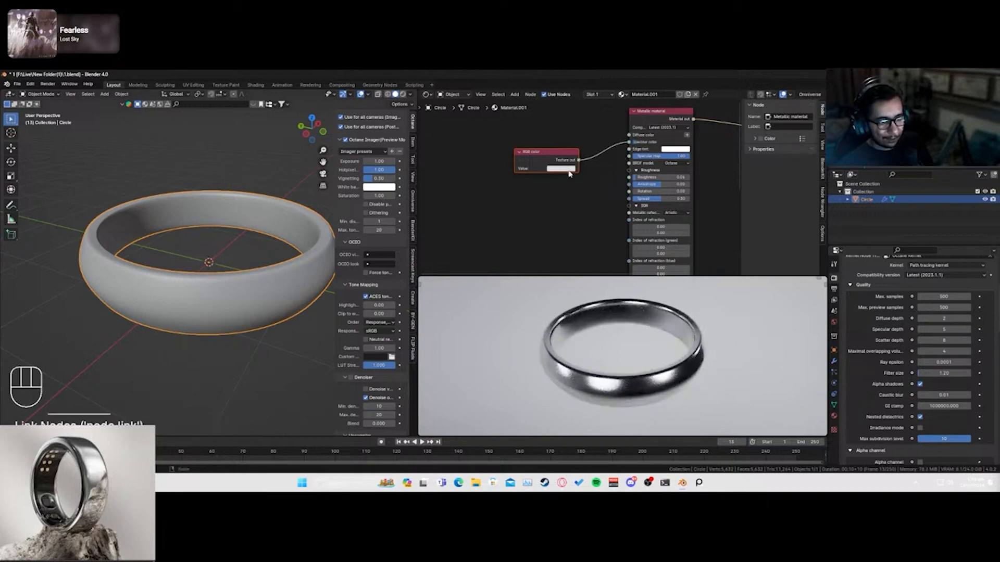
- Darken the RGB color node's value to near black and inspect the ring in the render preview
{"action": "left_click", "coordinate": [567, 169]}
{"action": "left_click", "coordinate": [611, 217]}
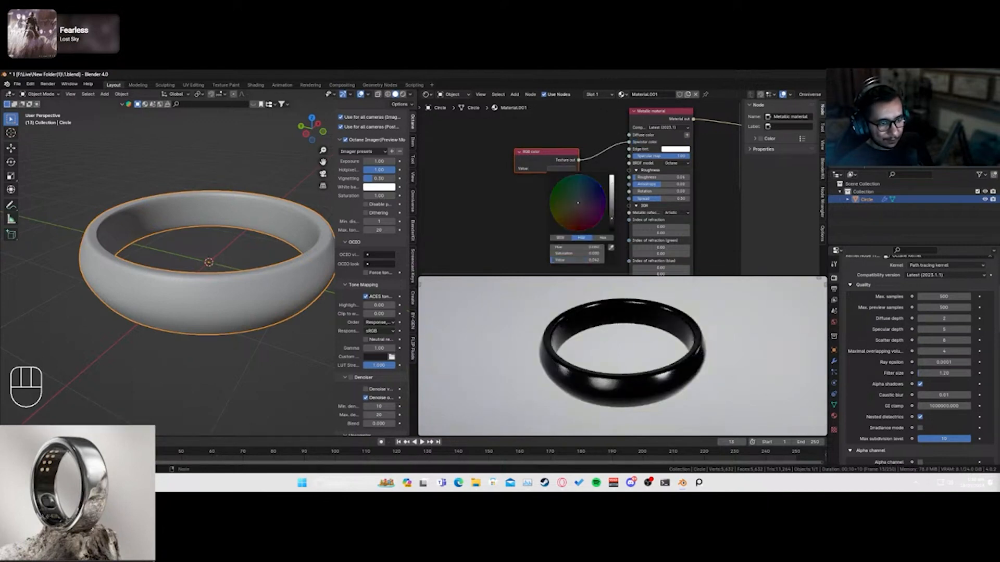
{"action": "left_click_drag", "start_coordinate": [632, 355], "coordinate": [628, 326]}
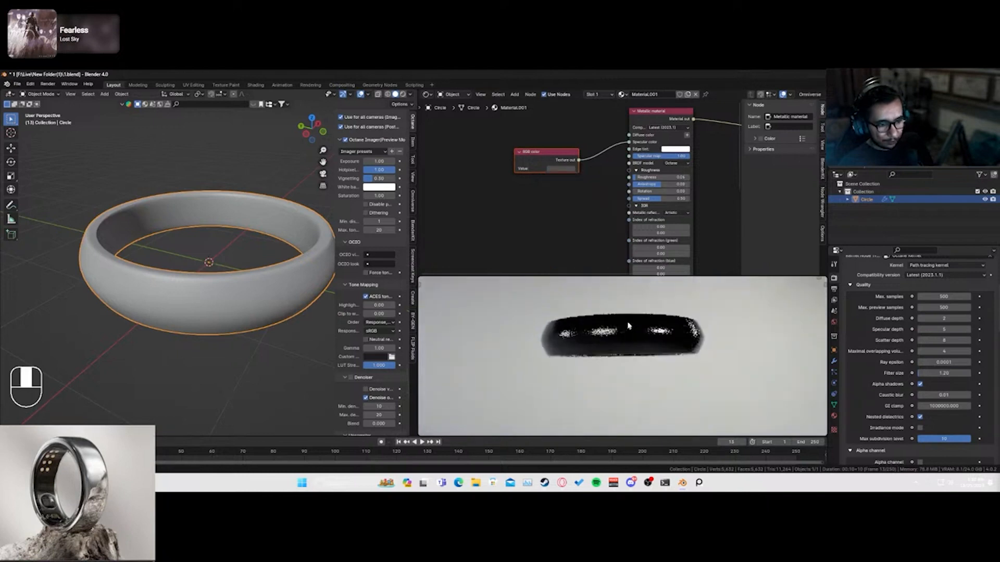
{"action": "middle_click_drag", "start_coordinate": [629, 326], "coordinate": [640, 364]}
{"action": "scroll", "coordinate": [640, 363], "scroll_direction": "up", "scroll_amount": 3}
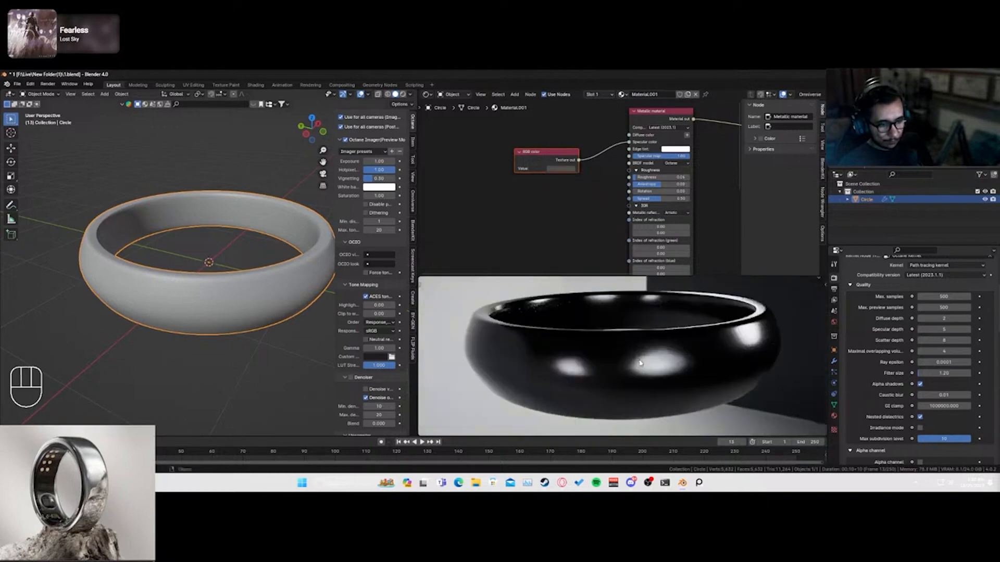
{"action": "scroll", "coordinate": [627, 360], "scroll_direction": "up", "scroll_amount": 2}
{"action": "scroll", "coordinate": [627, 359], "scroll_direction": "down", "scroll_amount": 2}
{"action": "mouse_move", "coordinate": [638, 349]}
{"action": "middle_mouse_down"}
{"action": "mouse_move", "coordinate": [636, 384]}
{"action": "mouse_move", "coordinate": [630, 344]}
{"action": "middle_mouse_up"}
- Insert an Octane Gradient map node on the link between the RGB color node and the Metallic material's Specular color input
{"action": "left_click_drag", "start_coordinate": [542, 154], "coordinate": [460, 145]}
{"action": "middle_click_drag", "start_coordinate": [587, 339], "coordinate": [572, 354]}
{"action": "scroll", "coordinate": [528, 183], "scroll_direction": "down", "scroll_amount": 1}
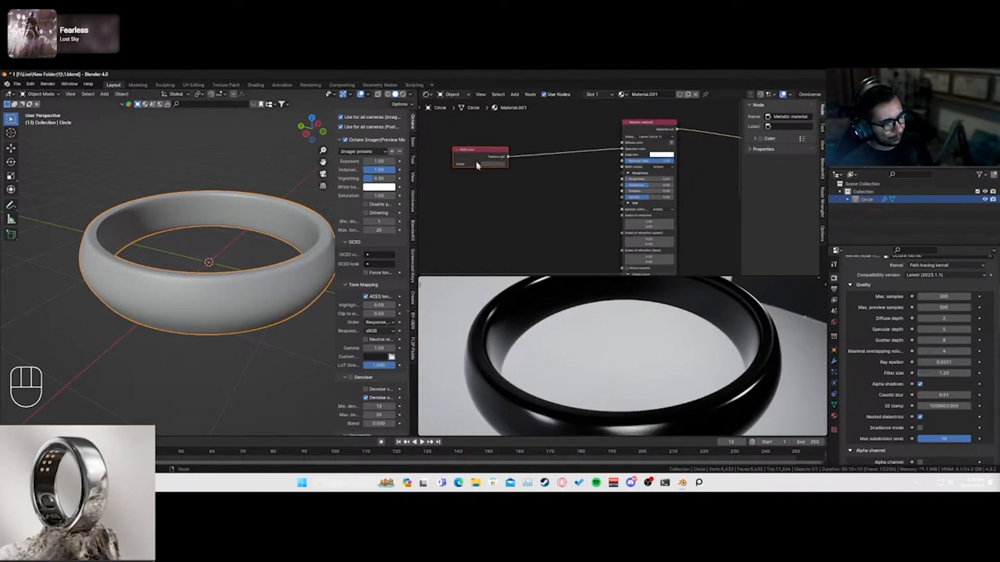
{"action": "left_click_drag", "start_coordinate": [462, 148], "coordinate": [460, 137]}
{"action": "middle_click_drag", "start_coordinate": [480, 196], "coordinate": [509, 200]}
{"action": "key", "text": "shift+a"}
{"action": "type", "text": "s"}
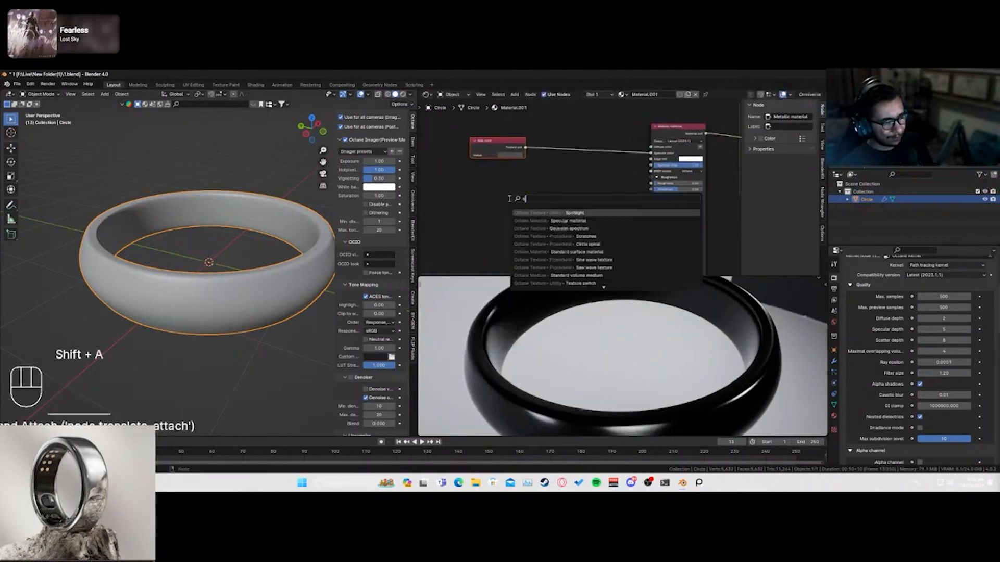
{"action": "type", "text": "rand"}
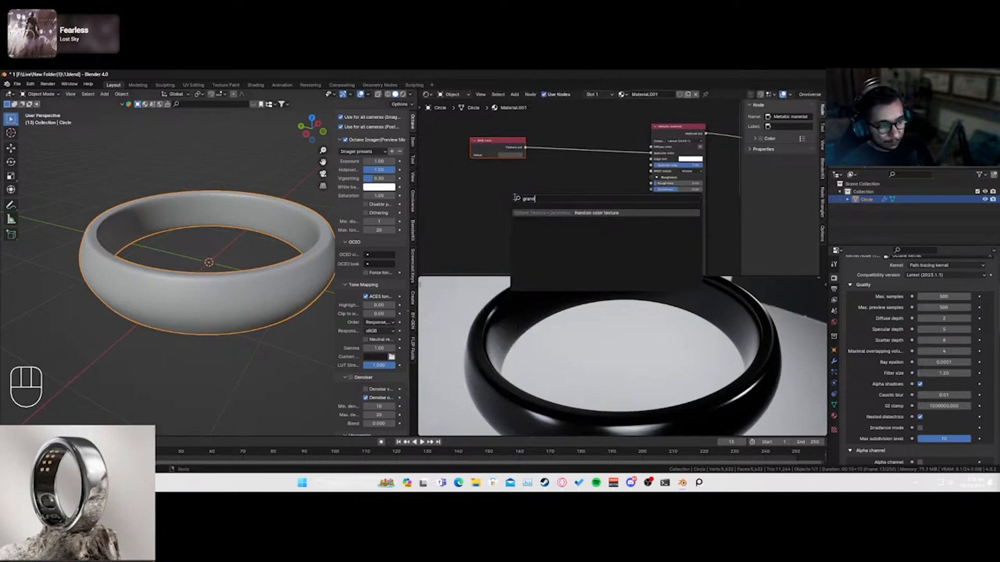
{"action": "double_click", "coordinate": [516, 197]}
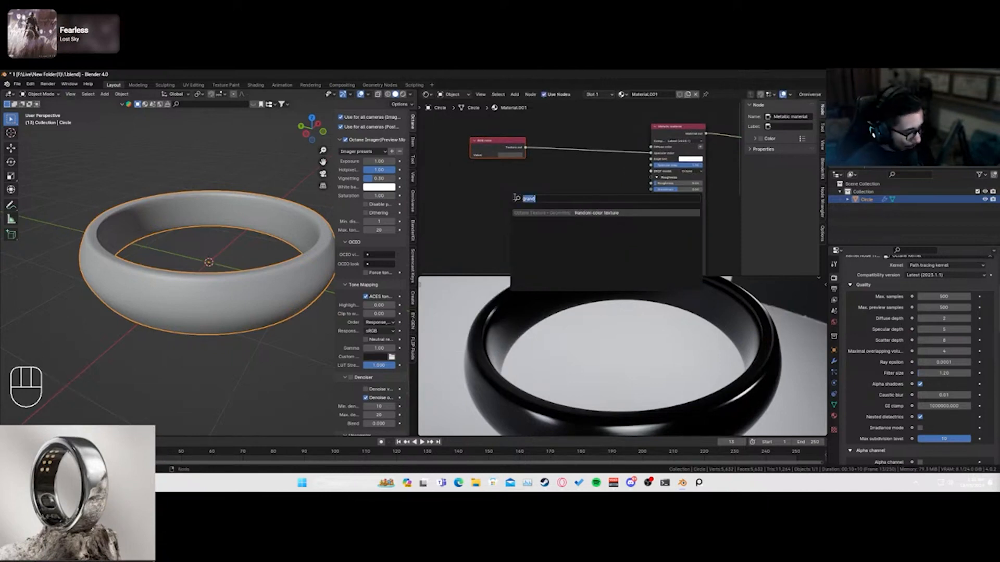
{"action": "type", "text": "gra"}
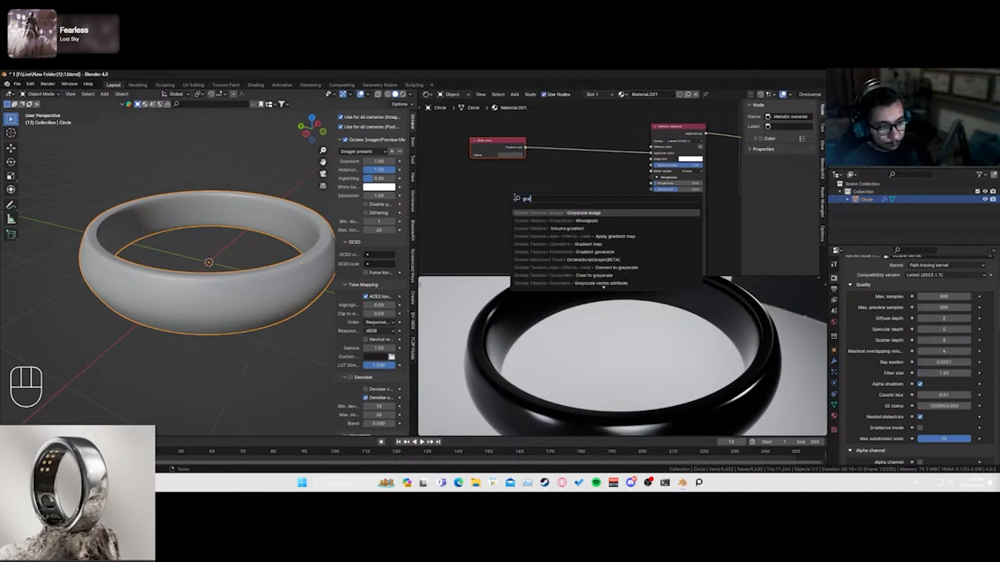
{"action": "type", "text": "d"}
{"action": "key", "text": "Return"}
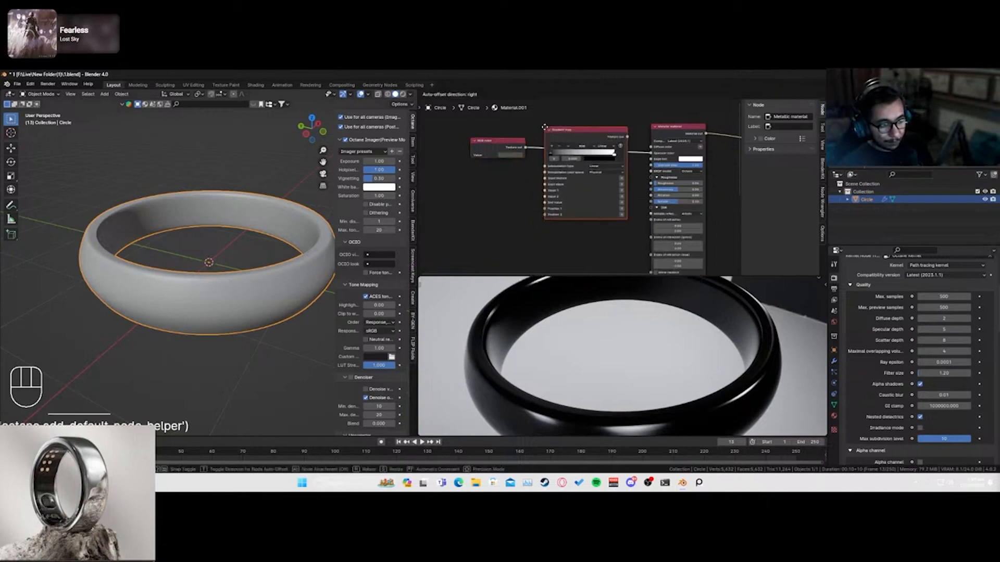
{"action": "left_click", "coordinate": [588, 151]}
- Delete the RGB color node and add a Cinema 4D noise node in its place
{"action": "left_click", "coordinate": [463, 149]}
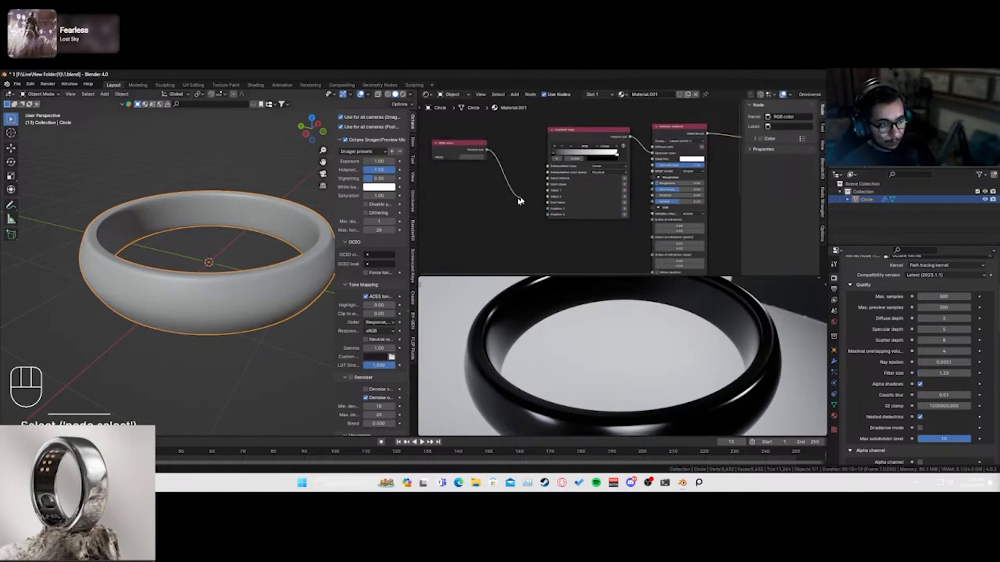
{"action": "key", "text": "Delete"}
{"action": "key", "text": "shift+a"}
{"action": "left_click", "coordinate": [448, 197]}
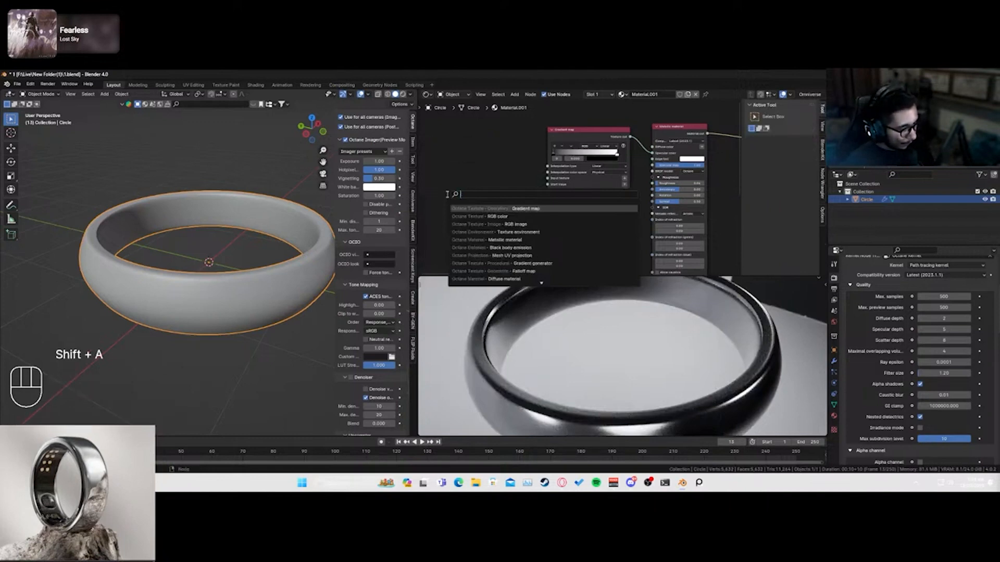
{"action": "type", "text": "noise"}
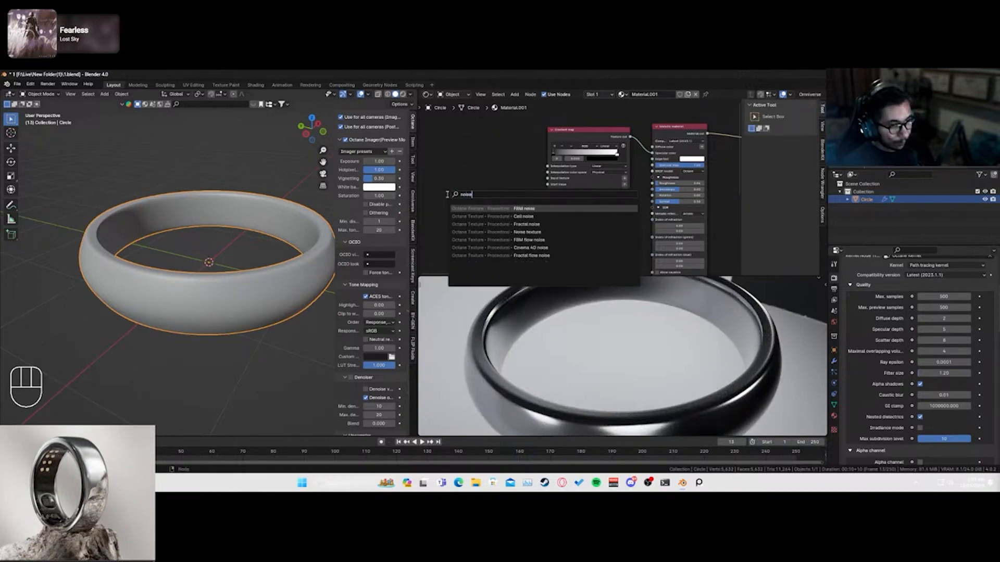
{"action": "key", "text": "Down"}
{"action": "key", "text": "Down"}
{"action": "key", "text": "Down"}
{"action": "key", "text": "Down"}
{"action": "key", "text": "Down"}
{"action": "key", "text": "Return"}
{"action": "left_click", "coordinate": [458, 177]}
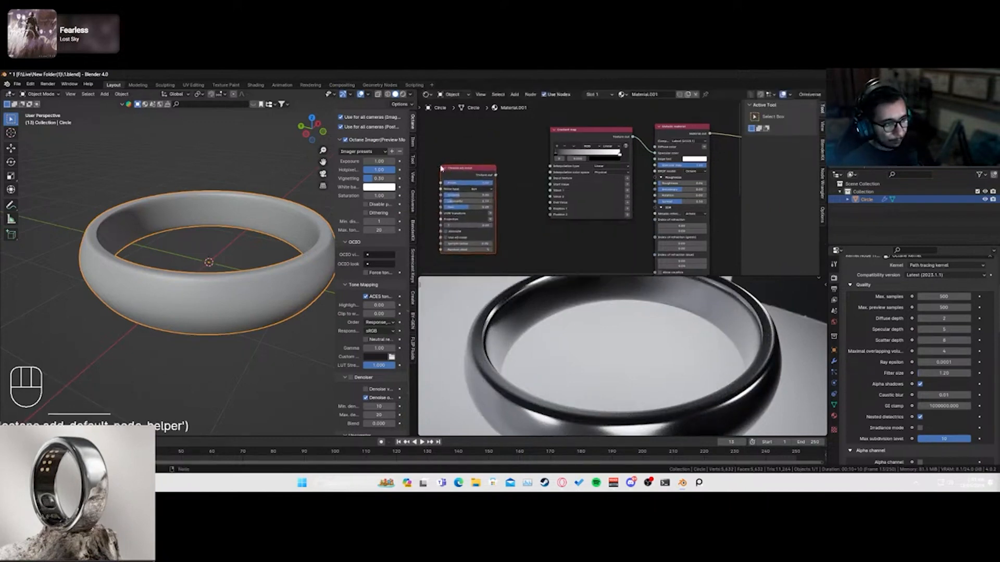
- Preview the Cinema 4D noise output on the ring and check the ring's mesh and Subdivision modifier
{"action": "left_click", "coordinate": [458, 177], "text": "ctrl+shift"}
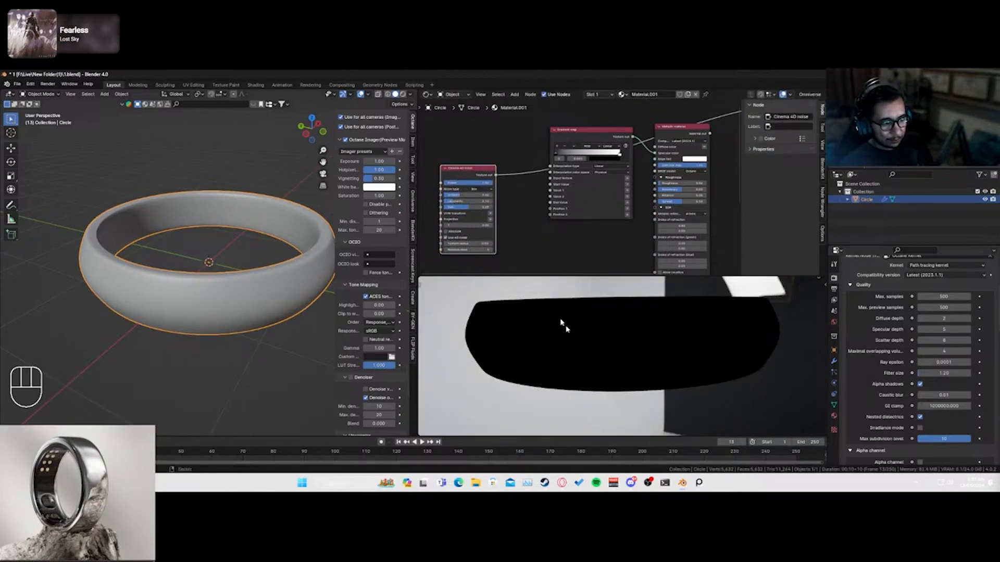
{"action": "middle_click_drag", "start_coordinate": [593, 345], "coordinate": [588, 370]}
{"action": "key", "text": "Tab"}
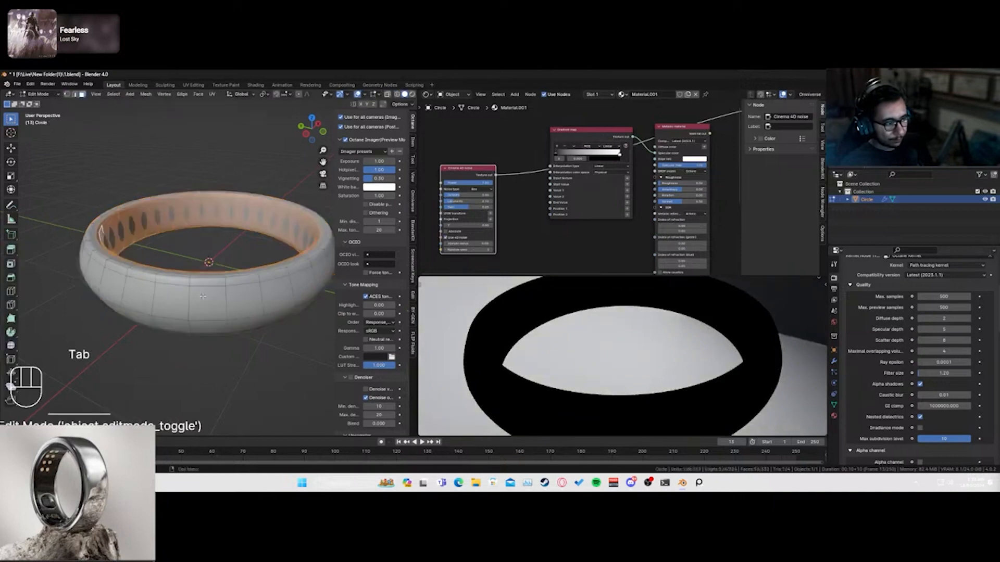
{"action": "key", "text": "Tab"}
{"action": "left_click", "coordinate": [834, 361]}
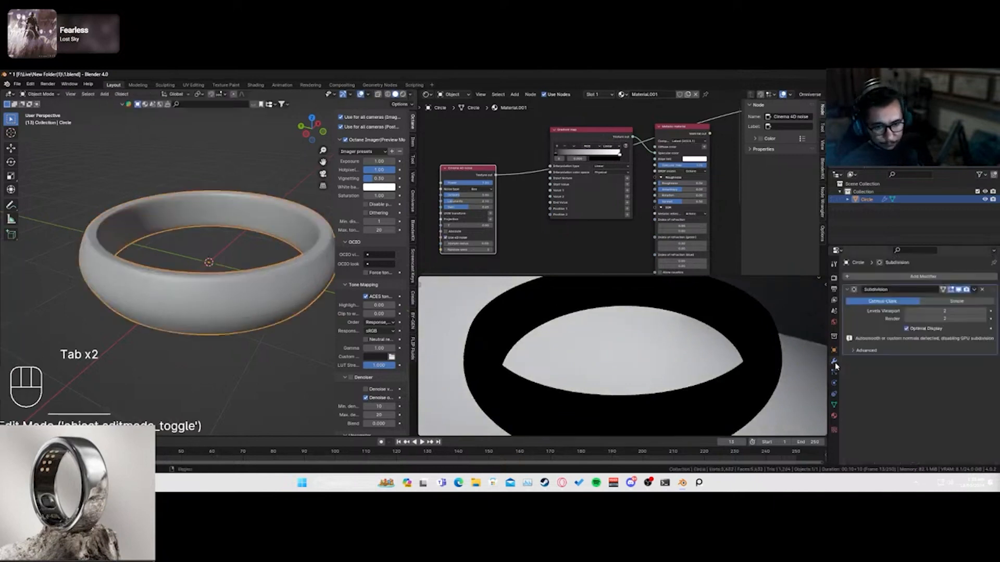
{"action": "left_click", "coordinate": [974, 290]}
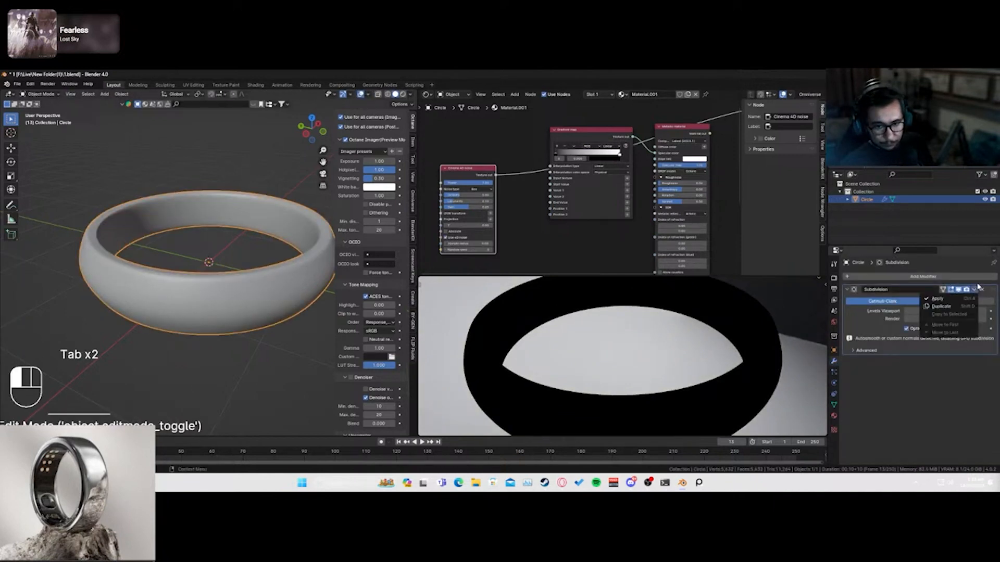
- Attach a 3D transformation node and a UVW projection node to the Cinema 4D noise node and arrange them beside it
{"action": "left_click_drag", "start_coordinate": [460, 178], "coordinate": [448, 164]}
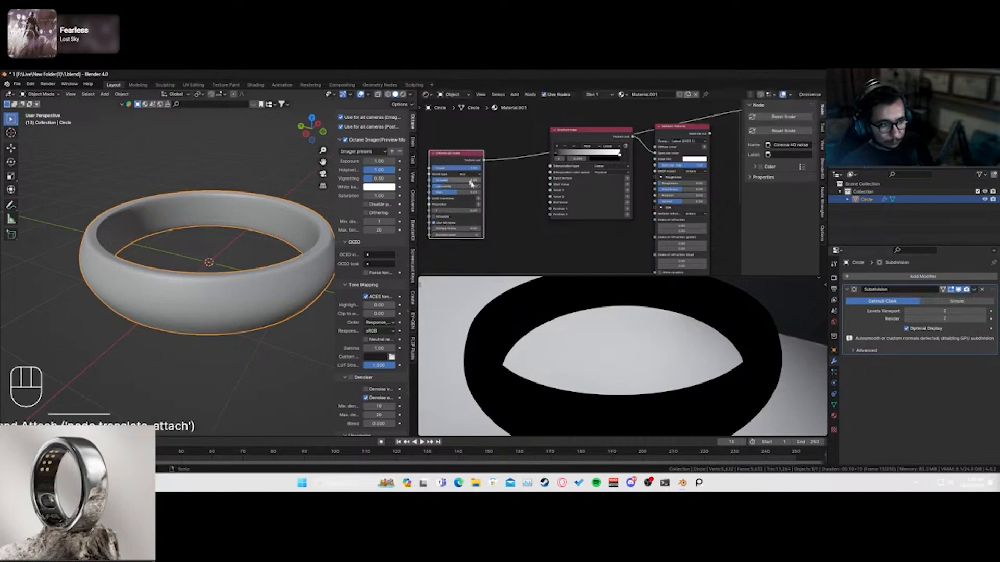
{"action": "middle_click_drag", "start_coordinate": [487, 232], "coordinate": [537, 225]}
{"action": "left_click", "coordinate": [529, 192]}
{"action": "left_click", "coordinate": [530, 198]}
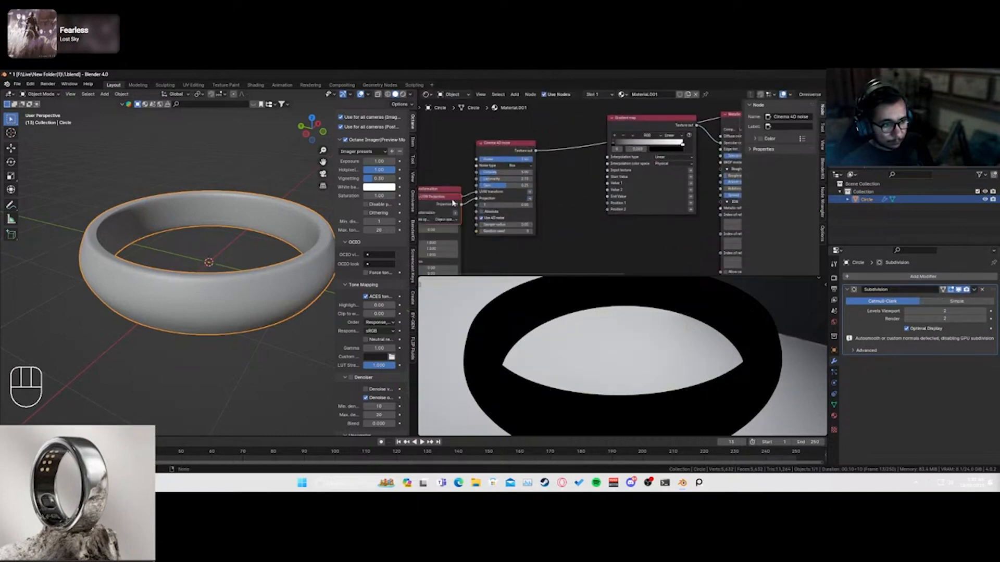
{"action": "left_click_drag", "start_coordinate": [447, 190], "coordinate": [440, 131]}
{"action": "middle_click_drag", "start_coordinate": [502, 221], "coordinate": [550, 179]}
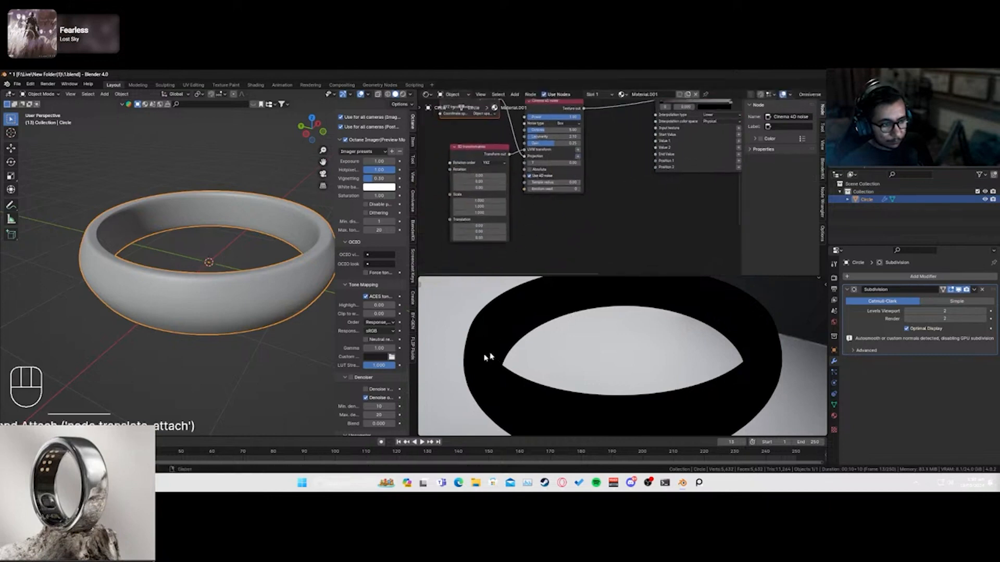
- Unwrap all of the ring's faces with the standard Unwrap method
{"action": "key", "text": "Tab"}
{"action": "key", "text": "a"}
{"action": "key", "text": "u"}
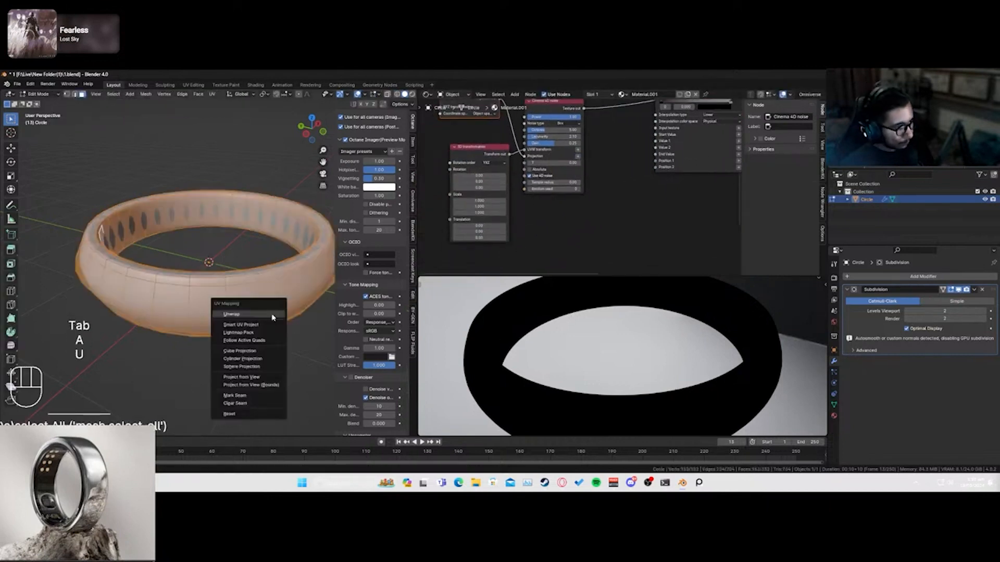
{"action": "left_click", "coordinate": [231, 315]}
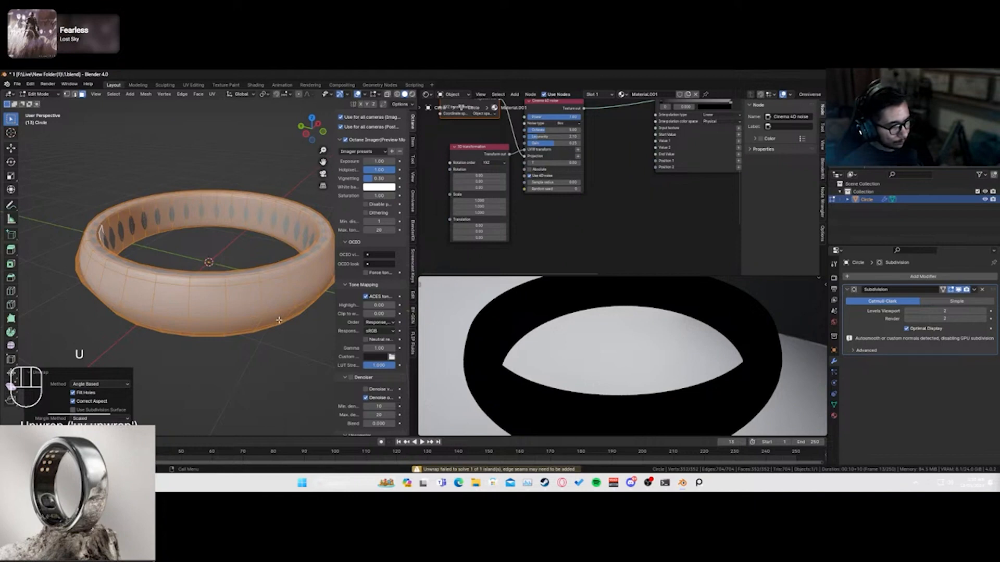
{"action": "key", "text": "Tab"}
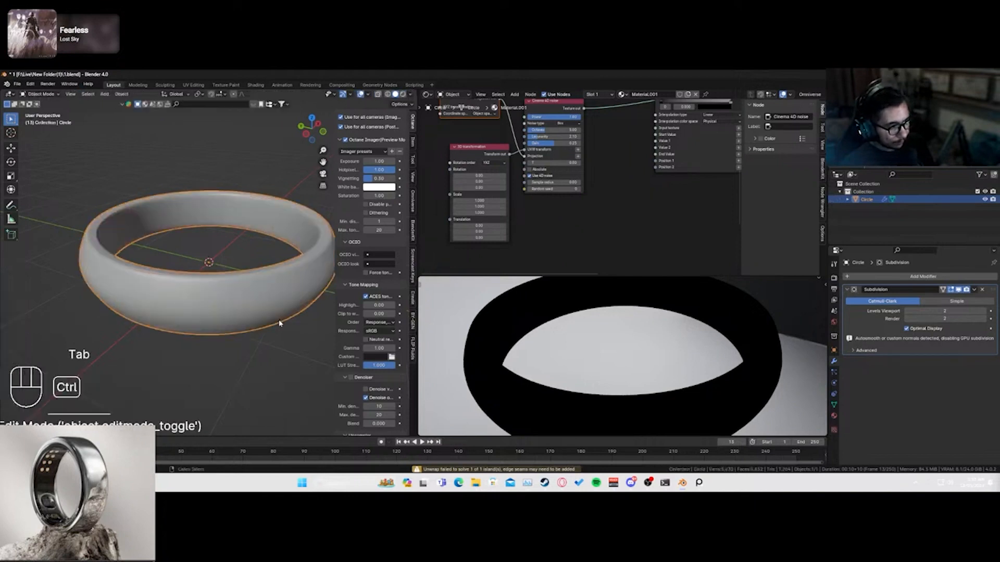
- Apply the ring's scale and return to editing its mesh
{"action": "key", "text": "ctrl+a"}
{"action": "left_click", "coordinate": [272, 337]}
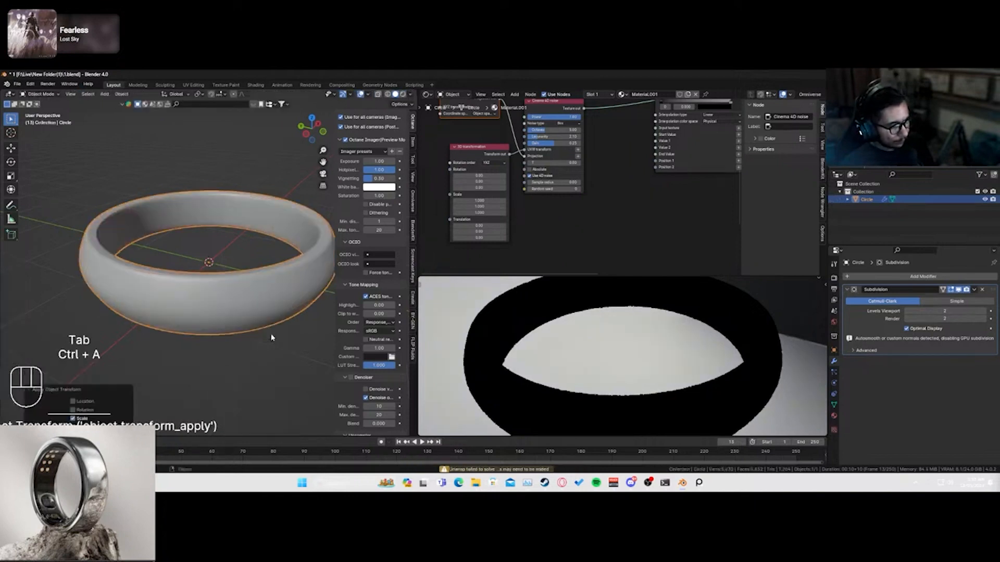
{"action": "key", "text": "Tab"}
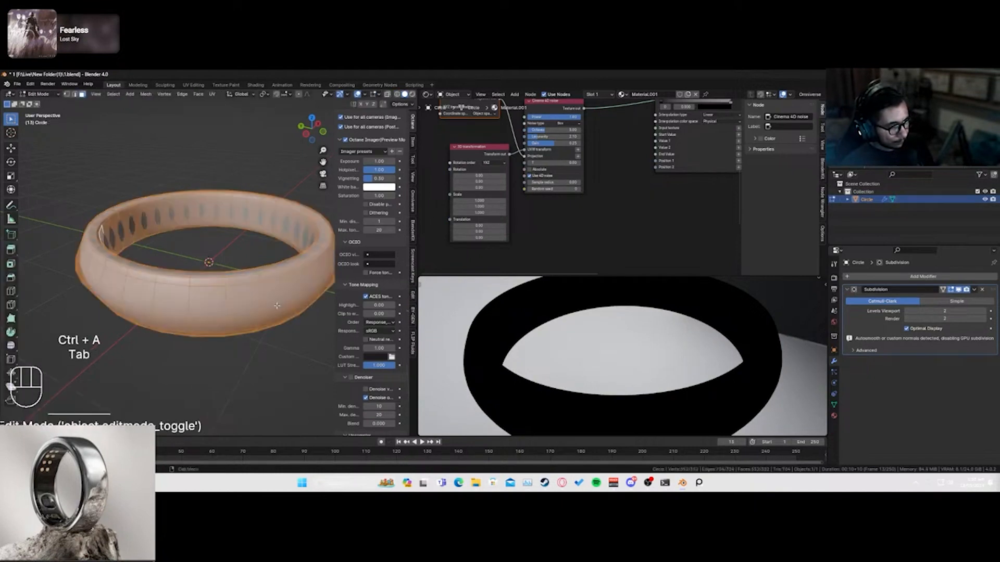
- Unwrap the ring's faces, trying the standard Unwrap and finishing with Smart UV Project at its default settings
{"action": "key", "text": "u"}
{"action": "left_click", "coordinate": [277, 306]}
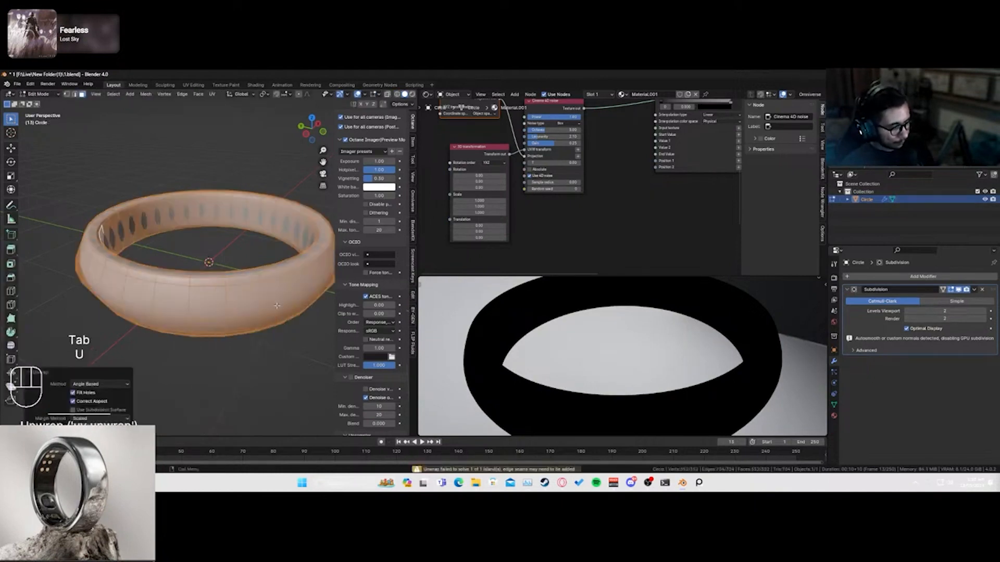
{"action": "key", "text": "u"}
{"action": "left_click", "coordinate": [268, 318]}
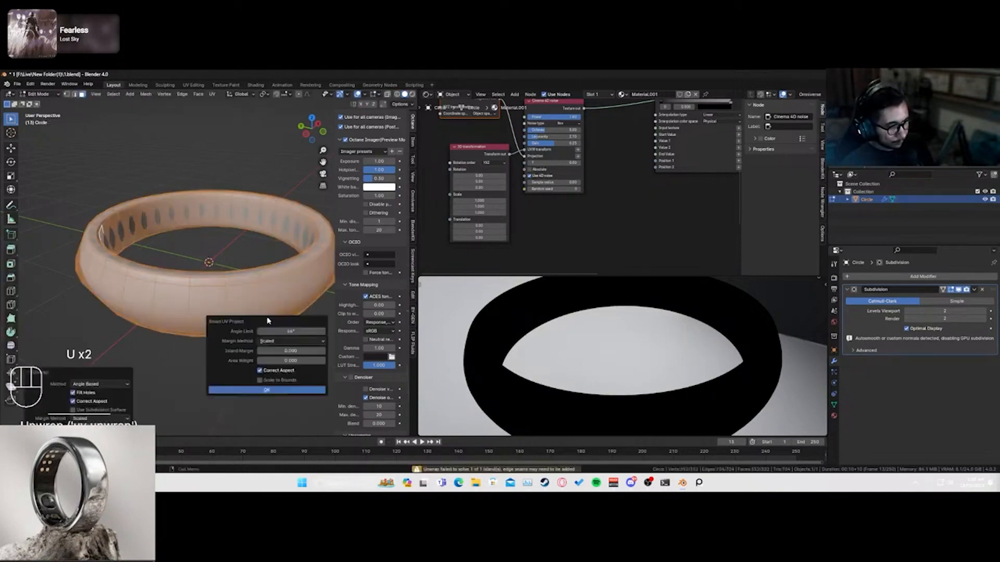
{"action": "left_click", "coordinate": [281, 391]}
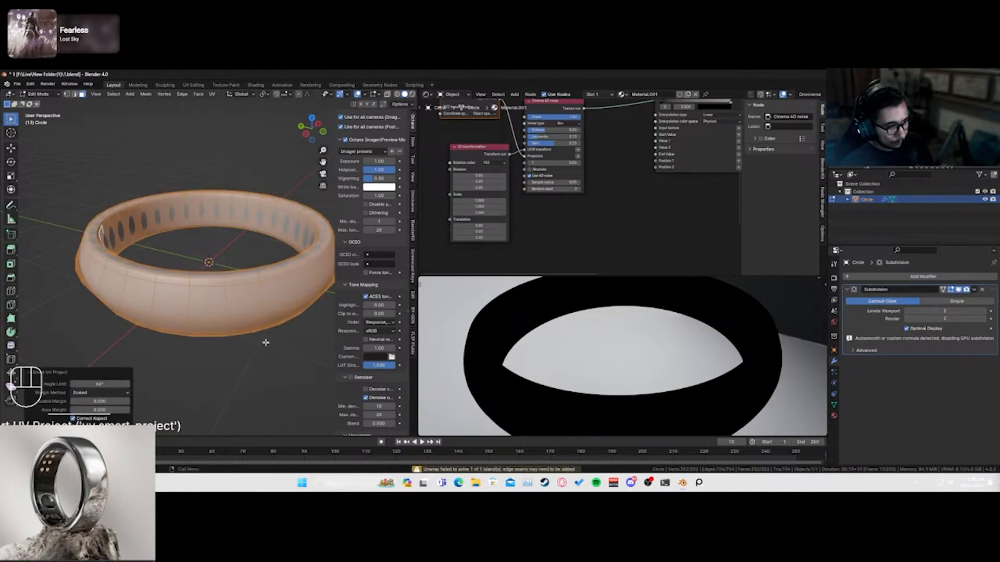
- Adjust the Cinema 4D noise's octaves and compare the noise and Gradient map outputs on the ring
{"action": "scroll", "coordinate": [596, 207], "scroll_direction": "down", "scroll_amount": 2}
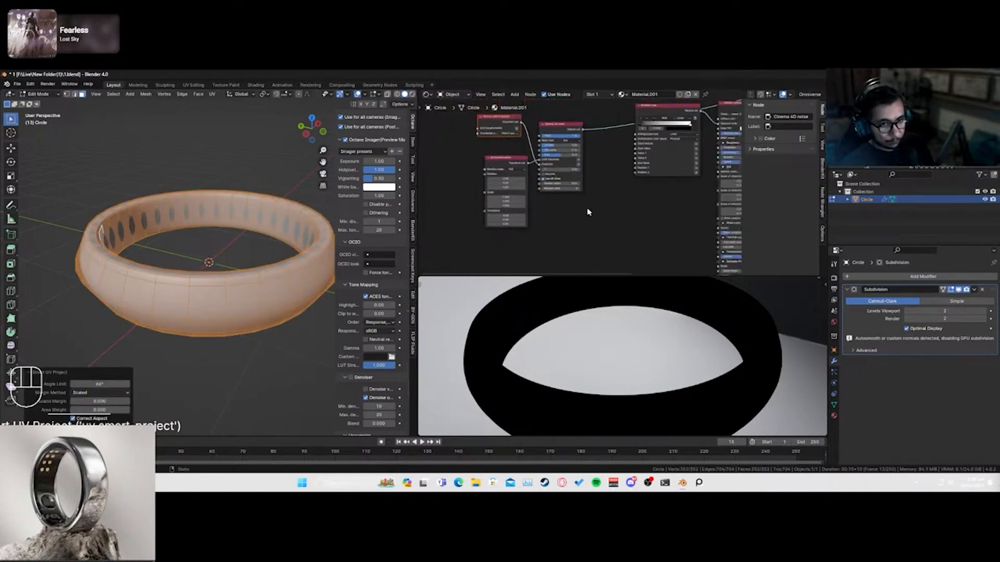
{"action": "scroll", "coordinate": [540, 226], "scroll_direction": "up", "scroll_amount": 3}
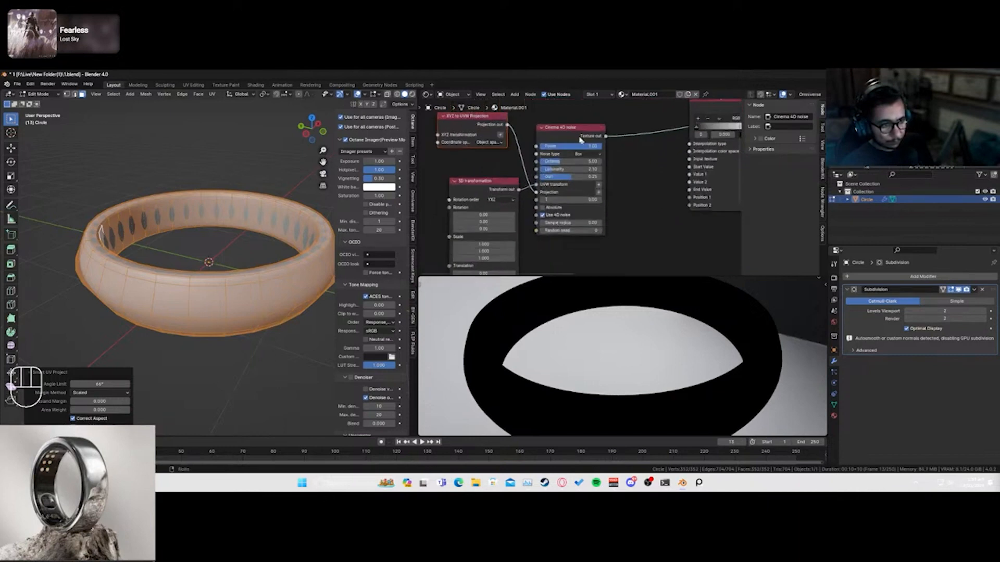
{"action": "left_click", "coordinate": [574, 137], "text": "ctrl+shift"}
{"action": "left_click_drag", "start_coordinate": [567, 162], "coordinate": [585, 162]}
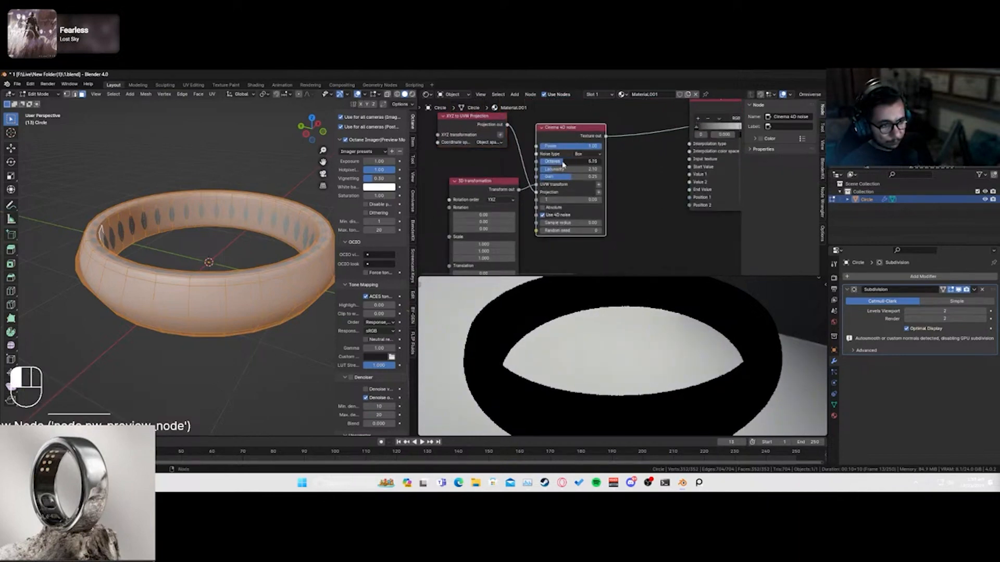
{"action": "scroll", "coordinate": [570, 172], "scroll_direction": "down", "scroll_amount": 1}
{"action": "left_click", "coordinate": [690, 114], "text": "ctrl+shift"}
{"action": "middle_click_drag", "start_coordinate": [776, 118], "coordinate": [645, 175]}
{"action": "left_click", "coordinate": [645, 175], "text": "ctrl+shift"}
{"action": "left_click", "coordinate": [467, 198], "text": "ctrl+shift"}
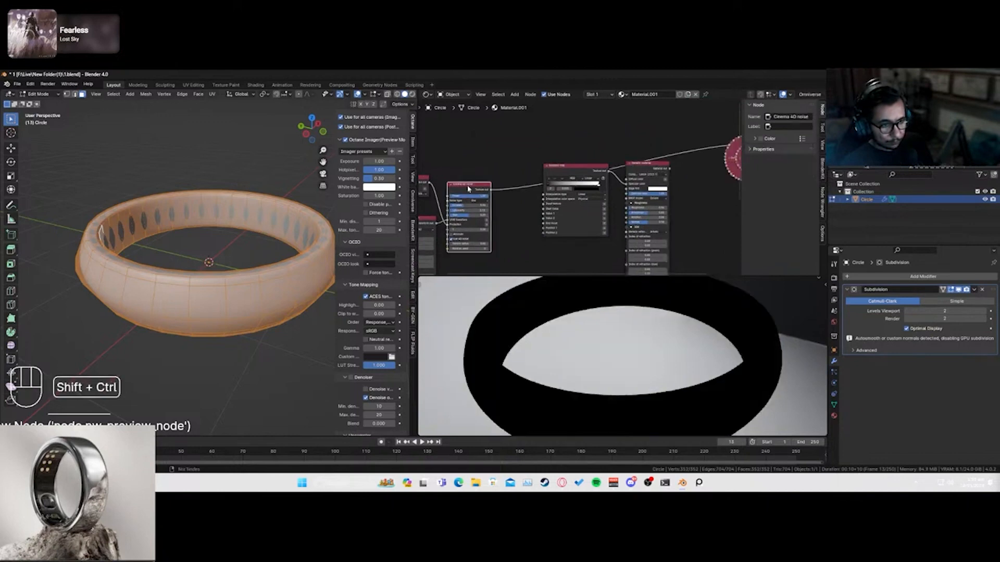
- Return the ring to Object Mode and delete the Cinema 4D noise together with its transformation and projection nodes
{"action": "left_click", "coordinate": [544, 335]}
{"action": "key", "text": "Tab"}
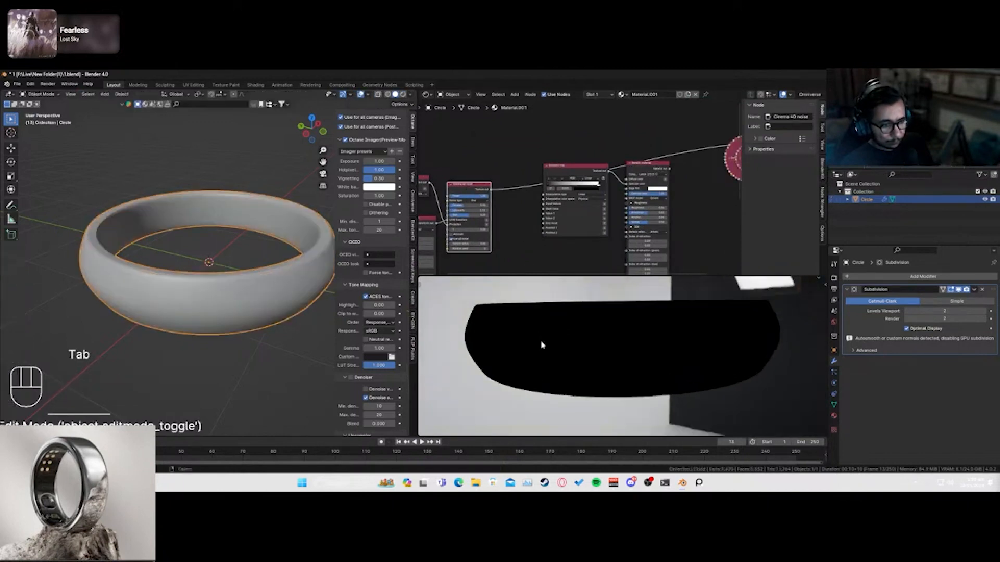
{"action": "scroll", "coordinate": [488, 237], "scroll_direction": "up", "scroll_amount": 2}
{"action": "scroll", "coordinate": [488, 237], "scroll_direction": "up", "scroll_amount": 2}
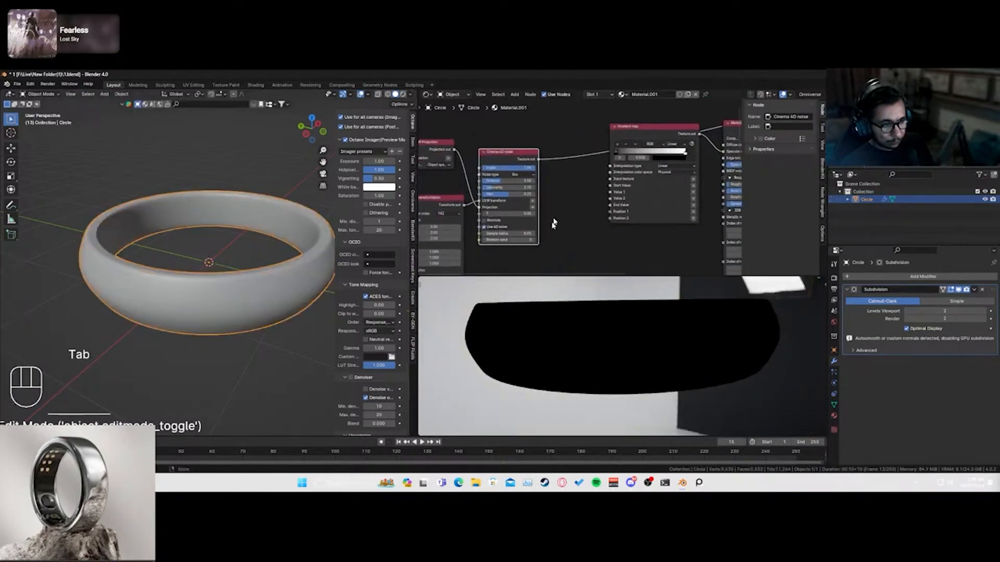
{"action": "scroll", "coordinate": [467, 227], "scroll_direction": "down", "scroll_amount": 2}
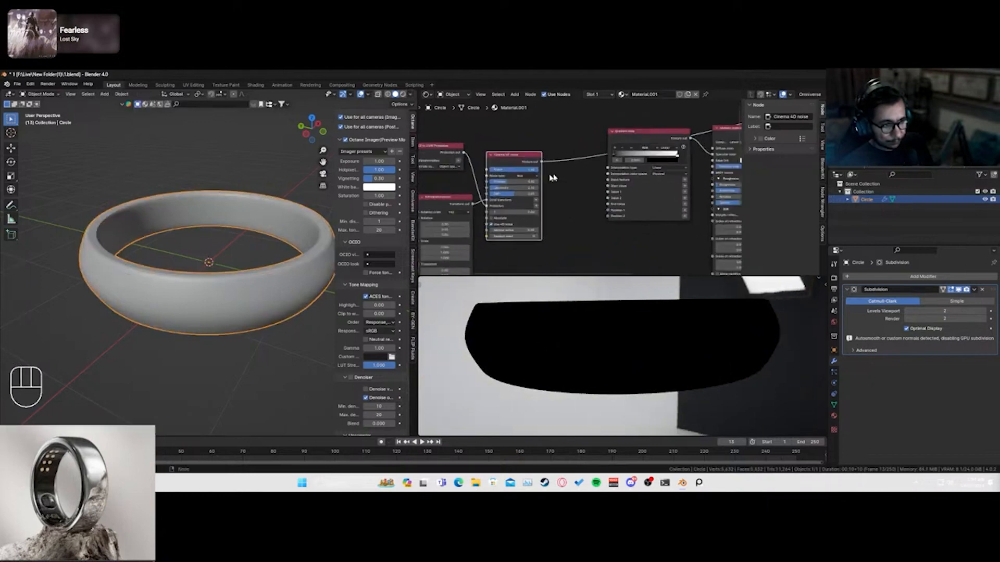
{"action": "left_click_drag", "start_coordinate": [538, 129], "coordinate": [441, 255]}
{"action": "key", "text": "x"}
- Try out a Fractal noise node previewed on the ring and remove it
{"action": "key", "text": "shift+a"}
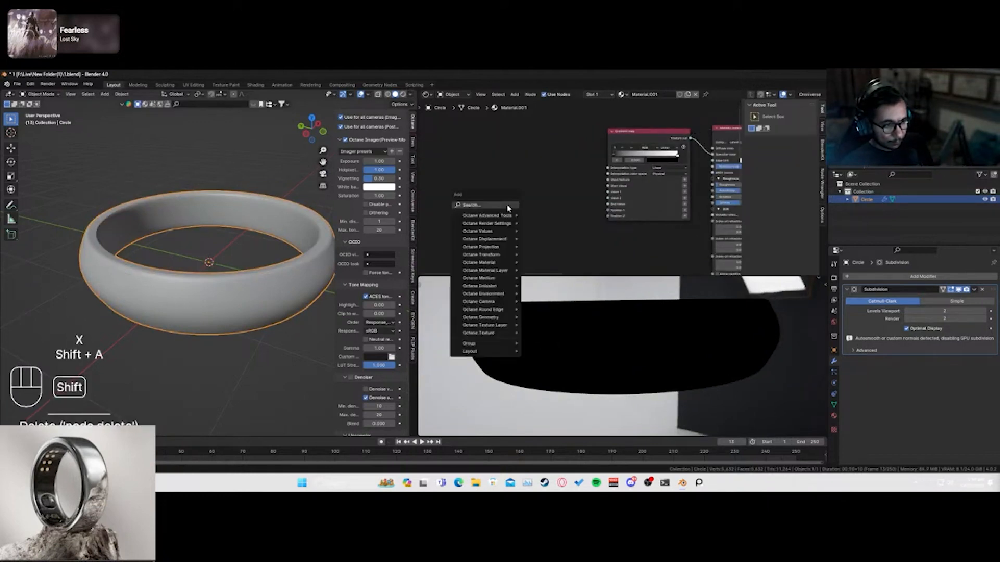
{"action": "type", "text": "c"}
{"action": "type", "text": "ois"}
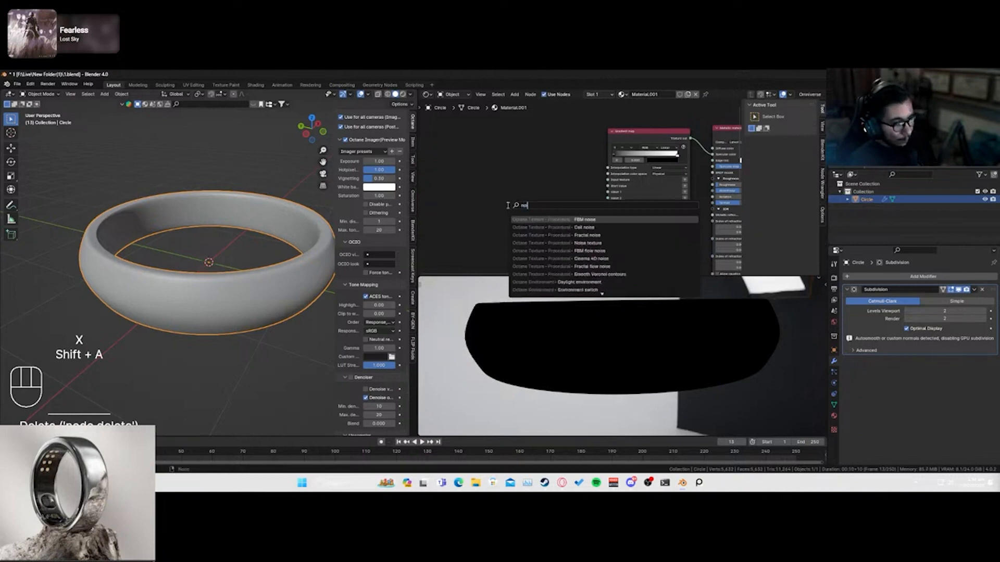
{"action": "left_click", "coordinate": [534, 235]}
{"action": "left_click", "coordinate": [464, 159]}
{"action": "left_click", "coordinate": [467, 161], "text": "ctrl+shift"}
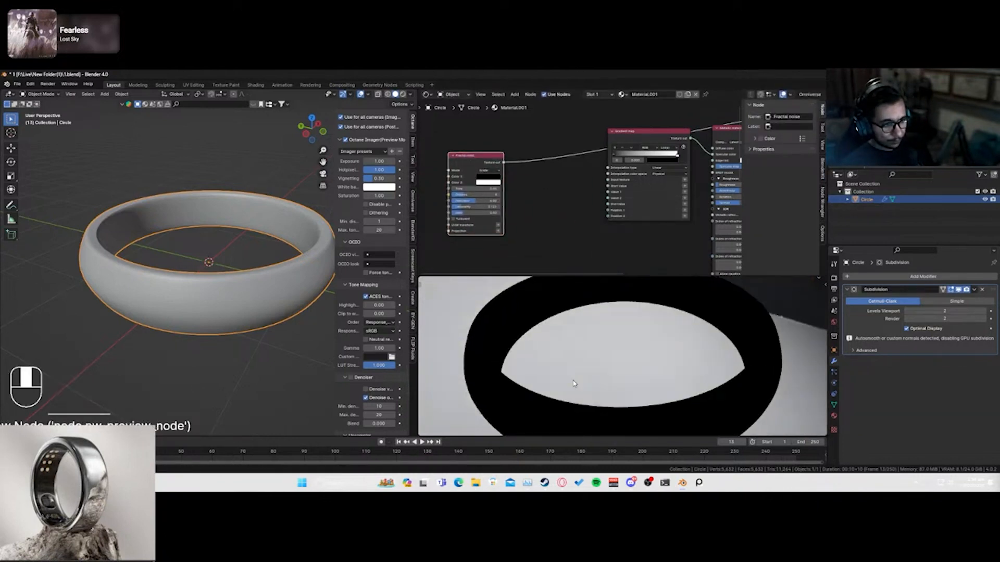
{"action": "key", "text": "x"}
- Reconnect the Metallic material to the material output so the ring renders with it
{"action": "middle_click_drag", "start_coordinate": [671, 138], "coordinate": [498, 151]}
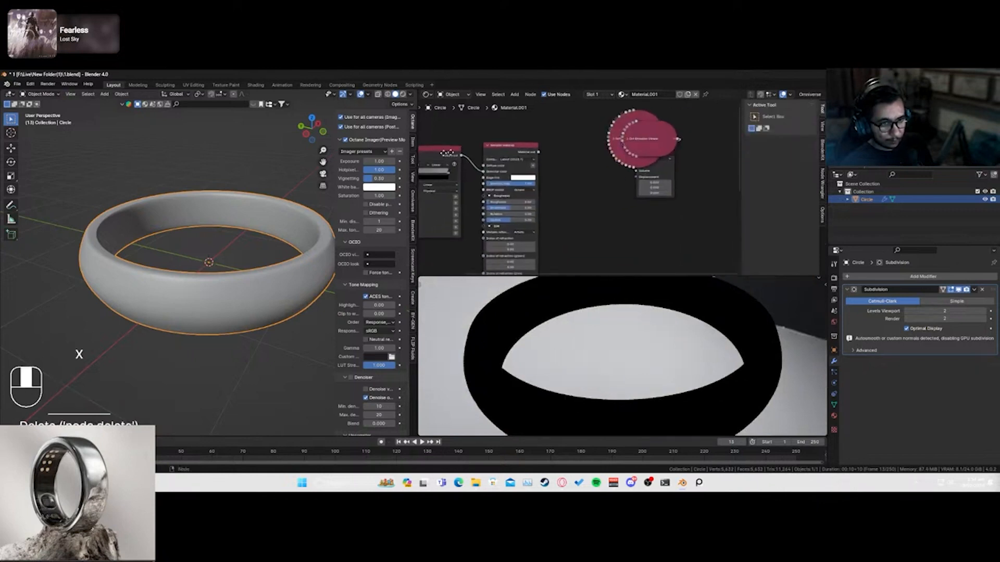
{"action": "left_click", "coordinate": [566, 156], "text": "ctrl+shift"}
{"action": "middle_click_drag", "start_coordinate": [508, 246], "coordinate": [583, 206]}
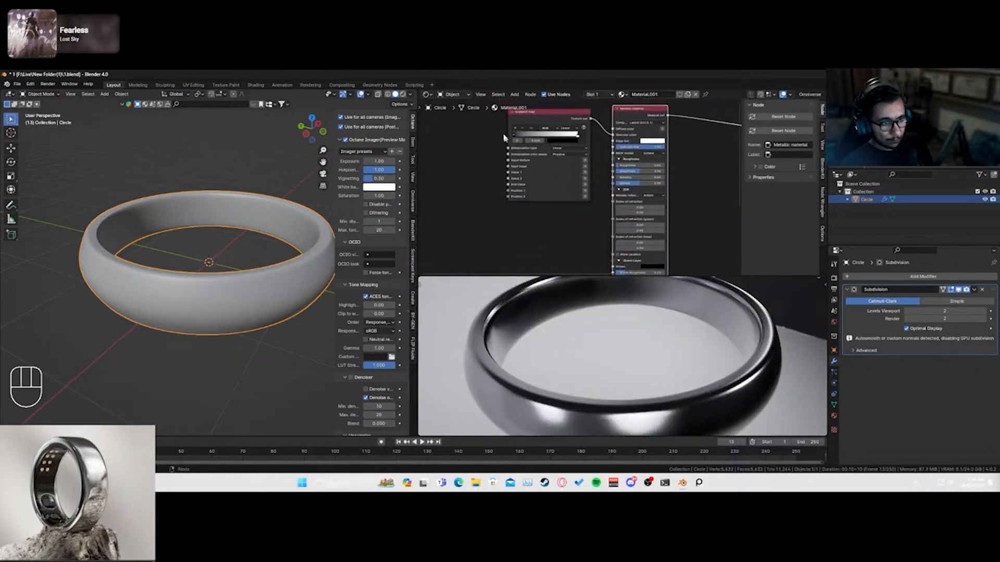
- Add a new Cinema 4D noise node and link its texture output to the Gradient map's input texture
{"action": "middle_click_drag", "start_coordinate": [477, 185], "coordinate": [585, 177]}
{"action": "key", "text": "shift+a"}
{"action": "type", "text": "s"}
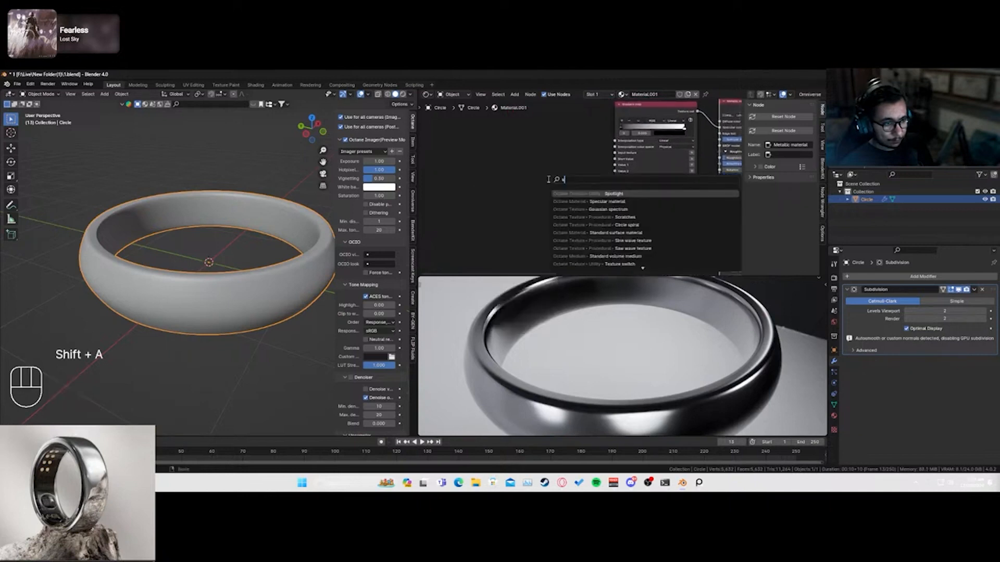
{"action": "key", "text": "BackSpace"}
{"action": "type", "text": "circle m"}
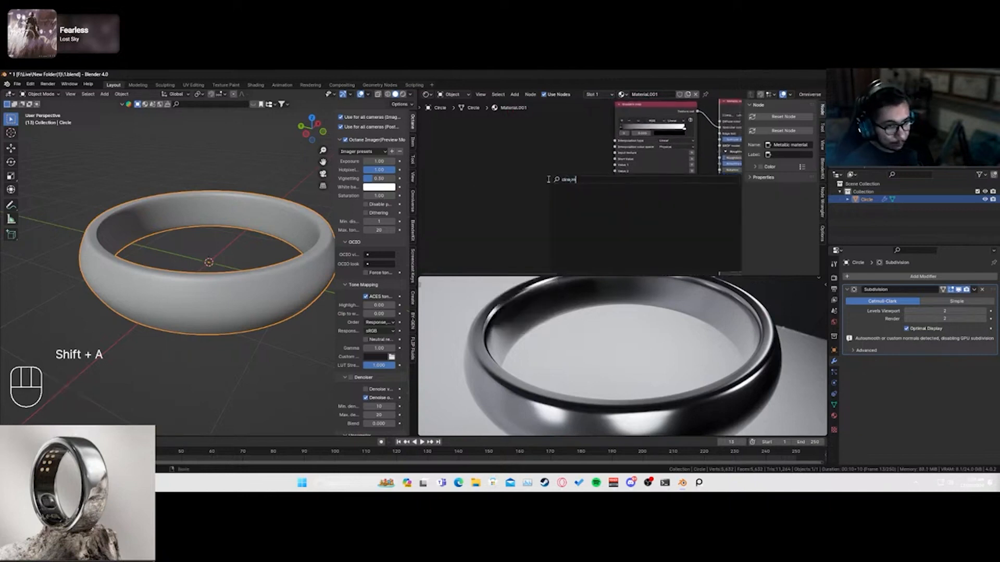
{"action": "key", "text": "BackSpace"}
{"action": "key", "text": "BackSpace"}
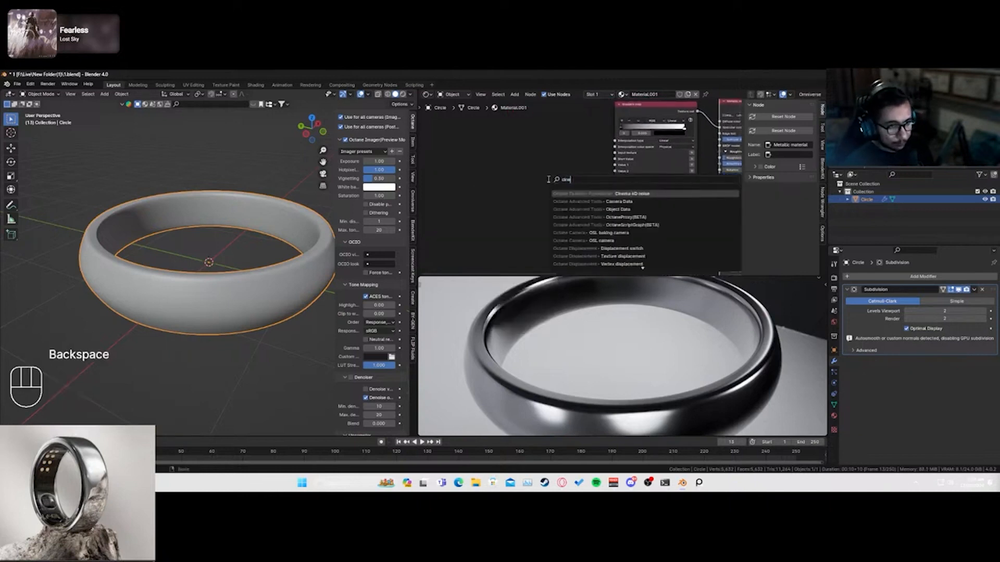
{"action": "left_click", "coordinate": [580, 192]}
{"action": "left_click", "coordinate": [452, 152]}
{"action": "left_click_drag", "start_coordinate": [507, 163], "coordinate": [615, 154]}
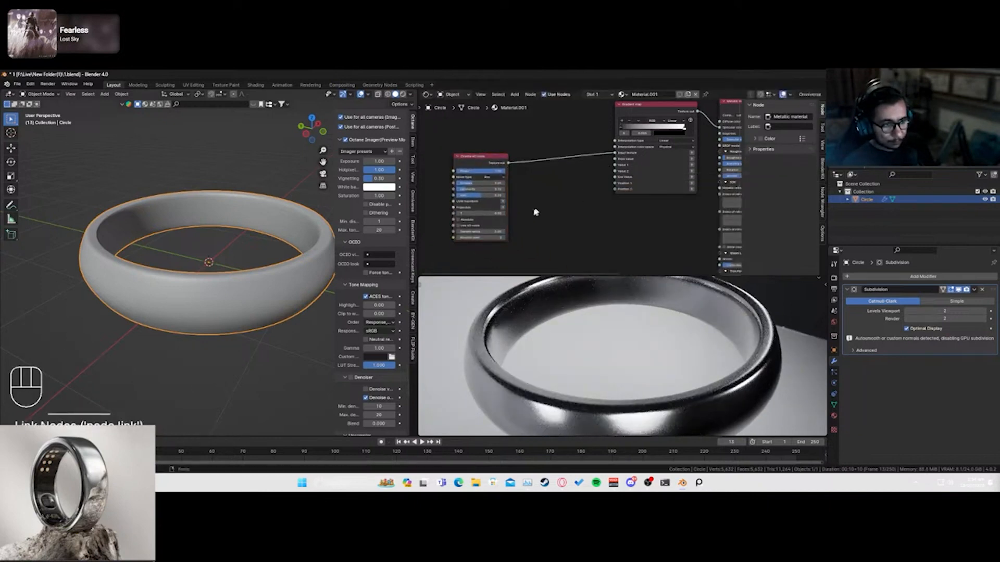
- Attach a 3D transformation and an XYZ to UVW projection to the Cinema 4D noise and place the projection above the transformation
{"action": "middle_click_drag", "start_coordinate": [536, 212], "coordinate": [567, 203]}
{"action": "left_click", "coordinate": [550, 195]}
{"action": "left_click", "coordinate": [550, 201]}
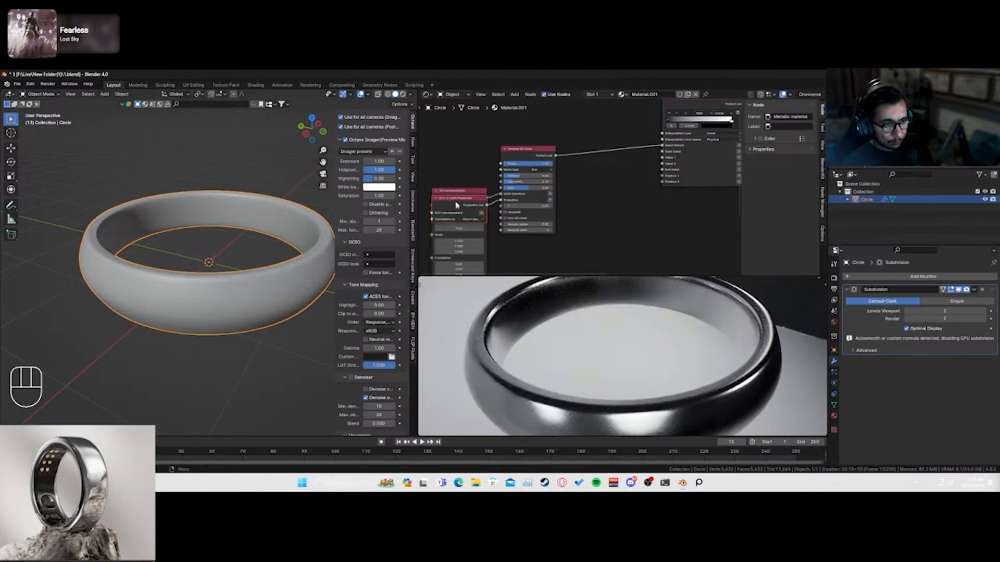
{"action": "left_click_drag", "start_coordinate": [456, 202], "coordinate": [451, 152]}
- Enable 4D noise on the Cinema 4D noise node and reduce the 3D transformation's scale on all axes
{"action": "left_click", "coordinate": [505, 212]}
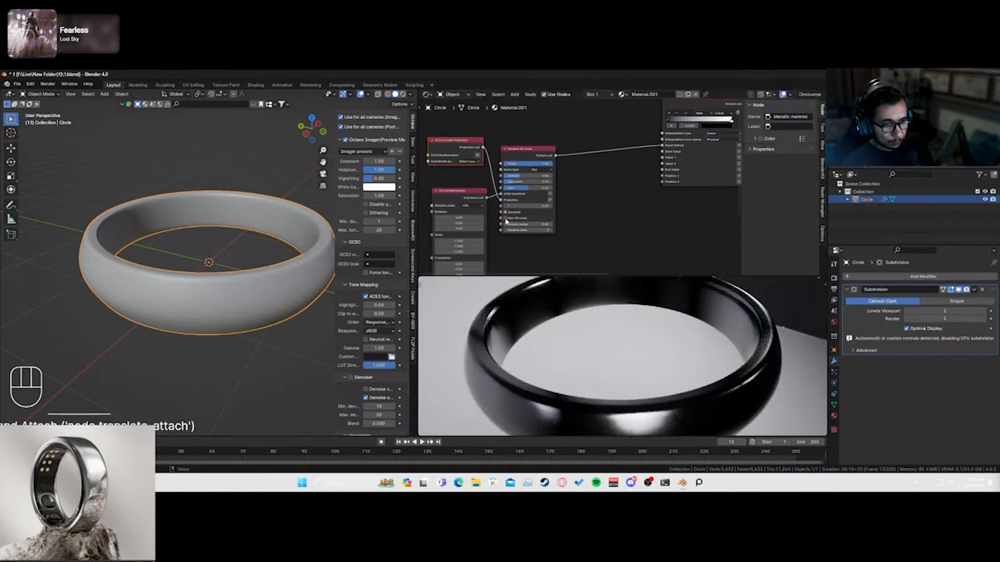
{"action": "middle_click_drag", "start_coordinate": [507, 221], "coordinate": [526, 183]}
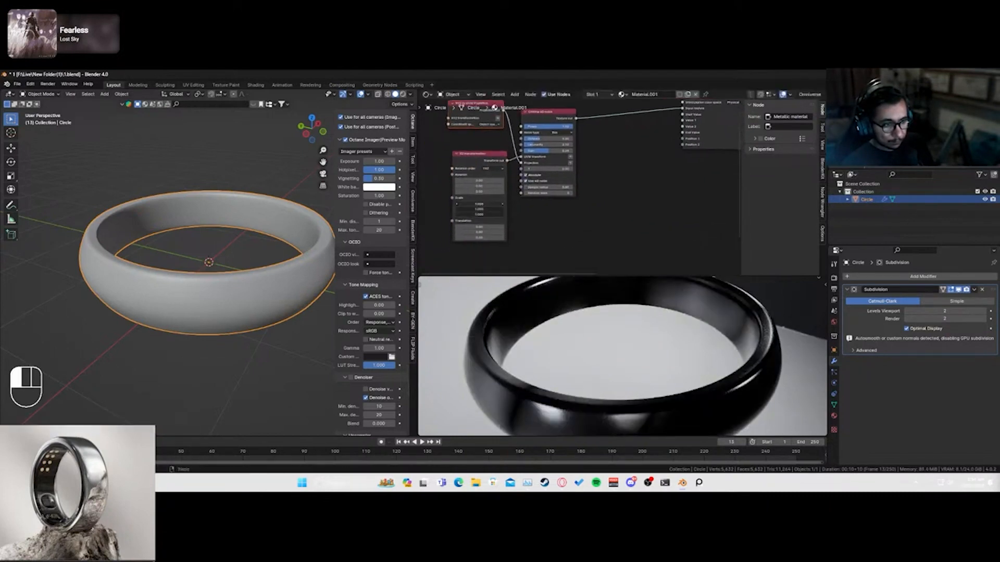
{"action": "left_click_drag", "start_coordinate": [479, 214], "coordinate": [438, 214]}
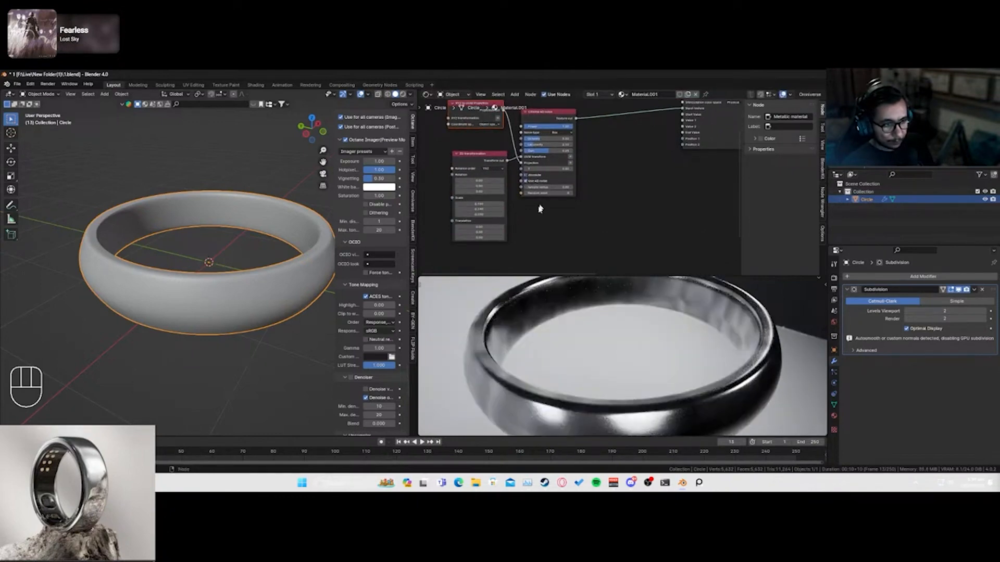
{"action": "middle_click_drag", "start_coordinate": [528, 375], "coordinate": [540, 295]}
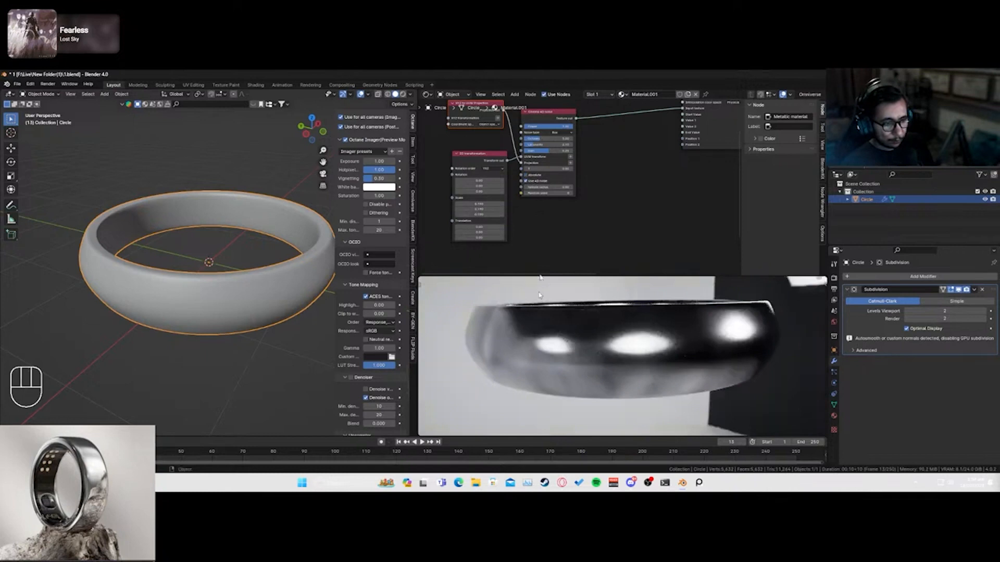
- Try the Buya noise type and set the 3D transformation's scale to about 0.77 on all axes
{"action": "left_click", "coordinate": [561, 135]}
{"action": "left_click", "coordinate": [561, 136]}
{"action": "scroll", "coordinate": [562, 135], "scroll_direction": "down", "scroll_amount": 1, "text": "ctrl"}
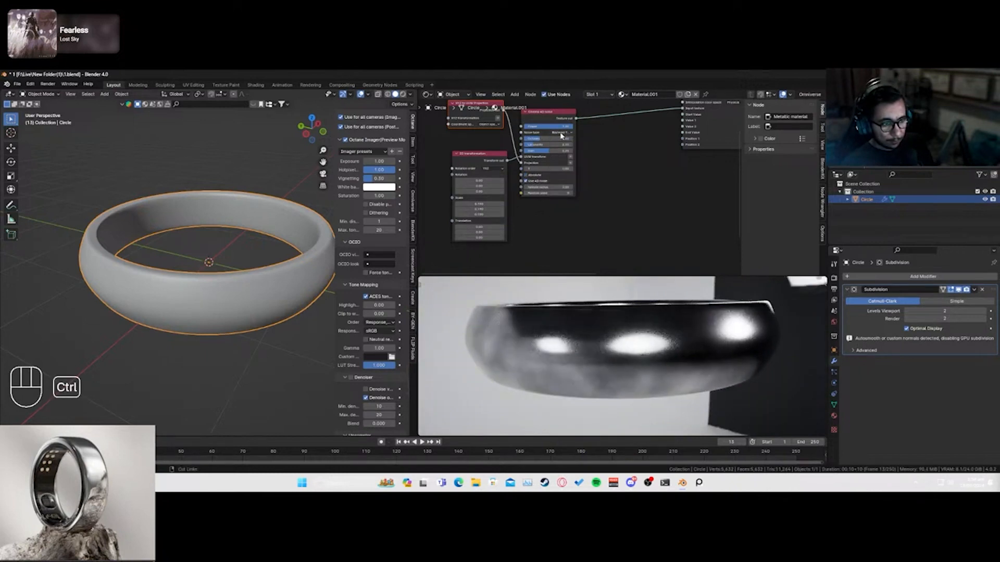
{"action": "scroll", "coordinate": [561, 135], "scroll_direction": "down", "scroll_amount": 1, "text": "ctrl"}
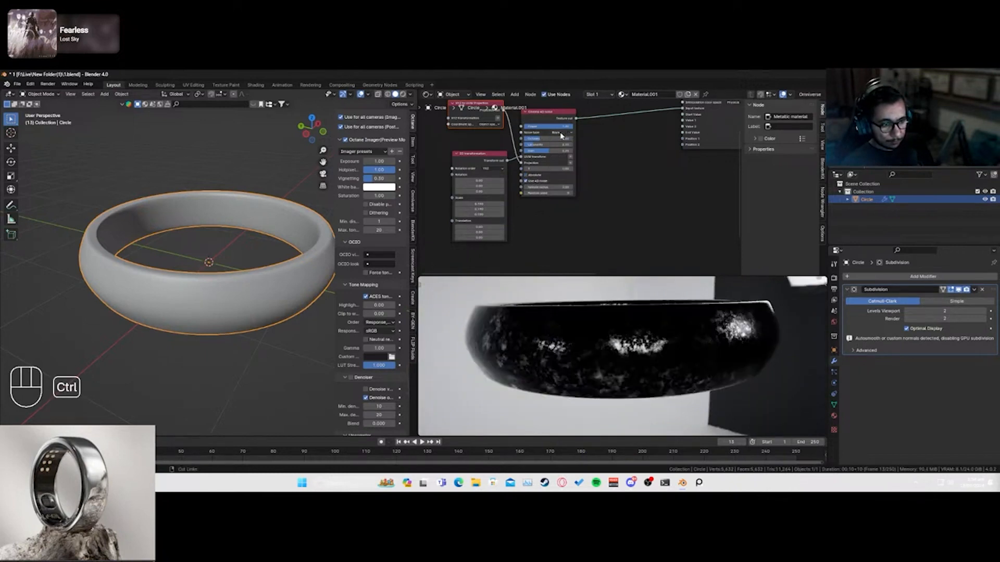
{"action": "middle_click_drag", "start_coordinate": [590, 352], "coordinate": [591, 347]}
{"action": "left_click_drag", "start_coordinate": [496, 207], "coordinate": [526, 207]}
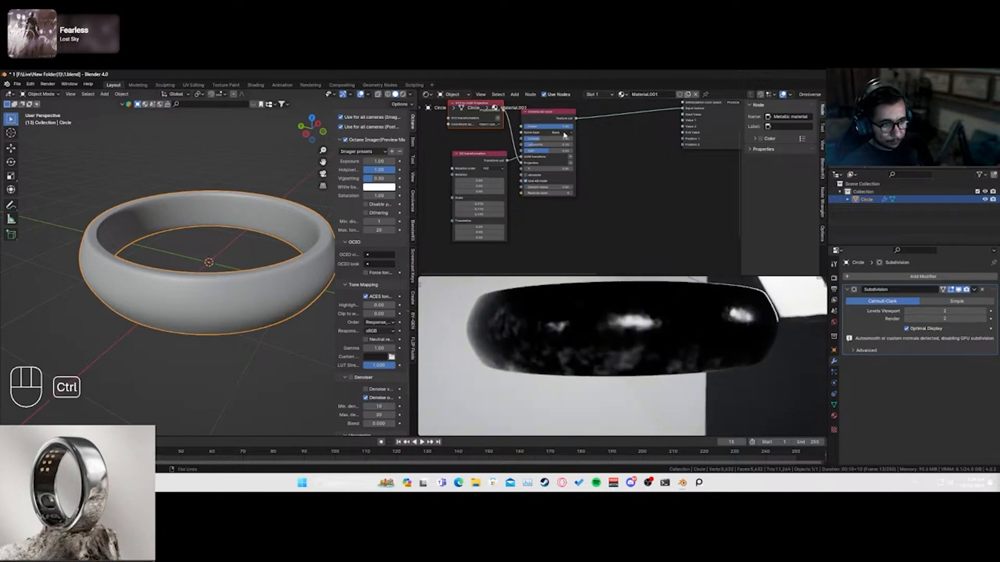
- Step through the Cinema 4D noise types and settle on Nutous, checking the pattern on the ring
{"action": "scroll", "coordinate": [565, 134], "scroll_direction": "down", "scroll_amount": 1, "text": "ctrl"}
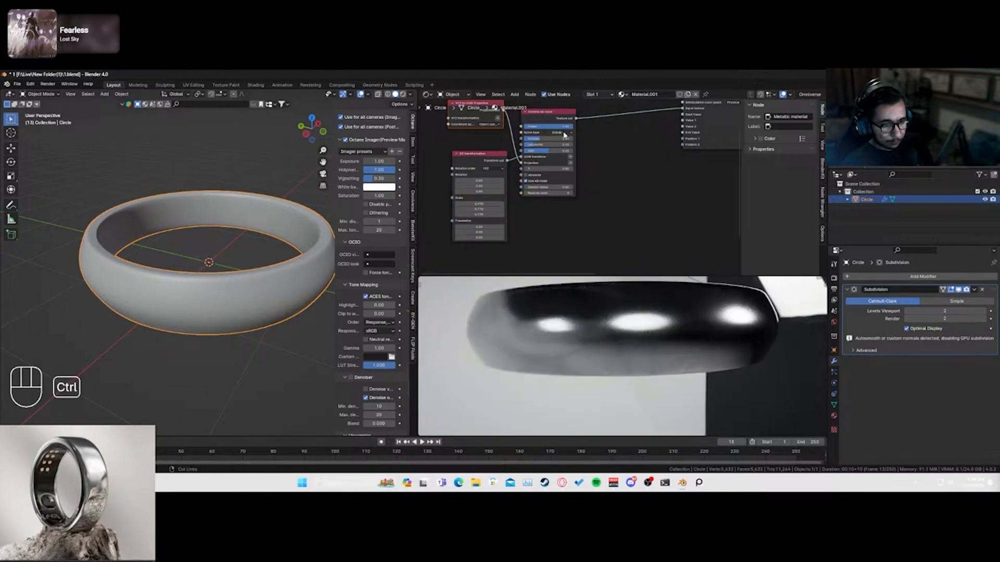
{"action": "scroll", "coordinate": [564, 134], "scroll_direction": "down", "scroll_amount": 1, "text": "ctrl"}
{"action": "scroll", "coordinate": [565, 134], "scroll_direction": "down", "scroll_amount": 1, "text": "ctrl"}
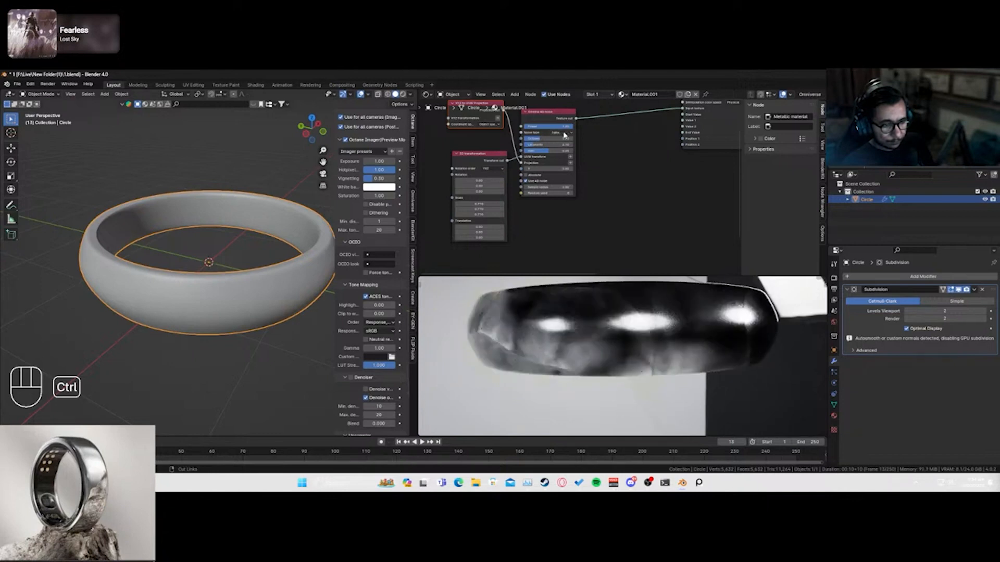
{"action": "scroll", "coordinate": [565, 134], "scroll_direction": "down", "scroll_amount": 1, "text": "ctrl"}
{"action": "scroll", "coordinate": [565, 134], "scroll_direction": "down", "scroll_amount": 1, "text": "ctrl"}
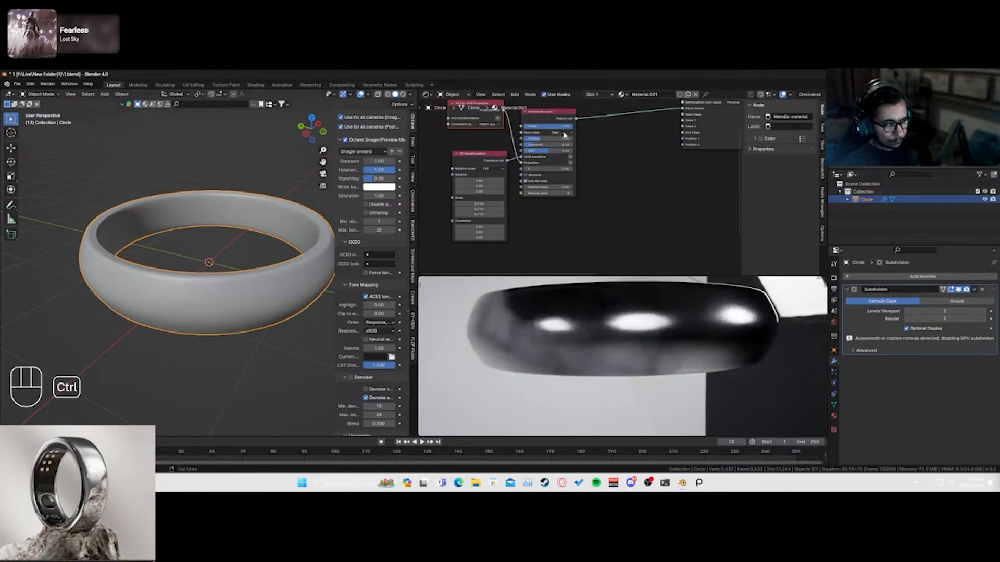
{"action": "scroll", "coordinate": [565, 135], "scroll_direction": "down", "scroll_amount": 1, "text": "ctrl"}
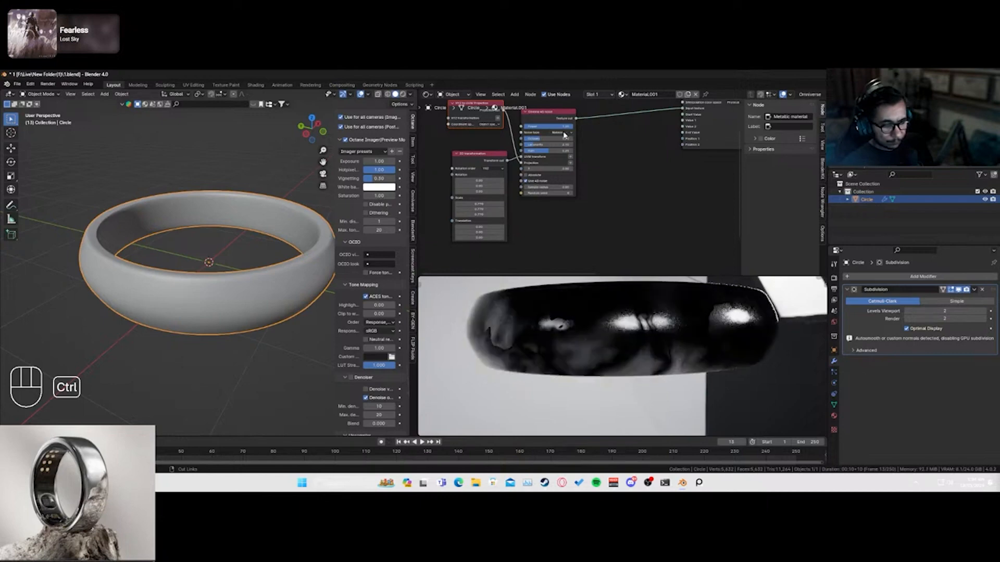
{"action": "middle_click_drag", "start_coordinate": [565, 319], "coordinate": [582, 345]}
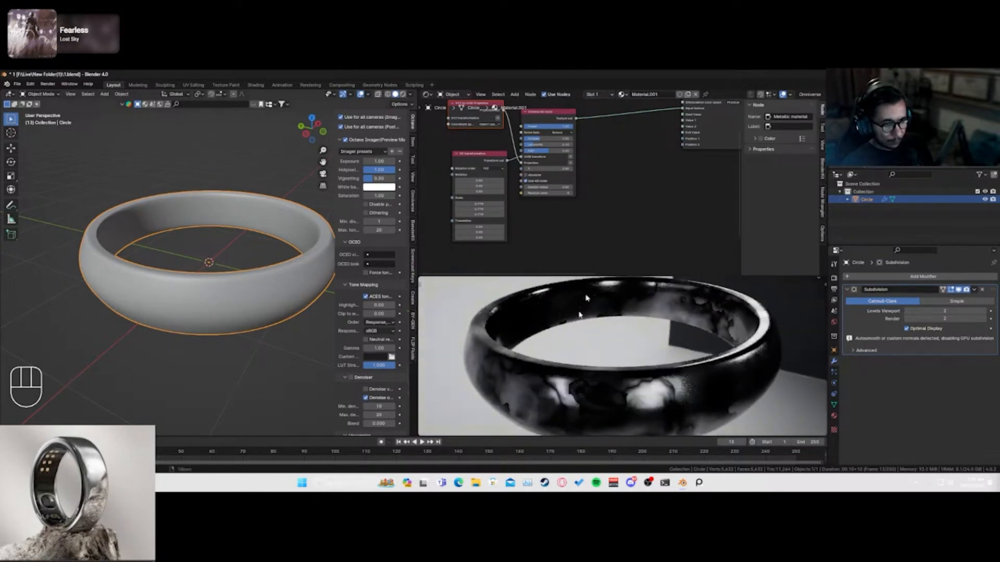
- Move the Gradient map's dark stop toward the middle of the ramp to sharpen the noise contrast on the ring
{"action": "scroll", "coordinate": [618, 161], "scroll_direction": "down", "scroll_amount": 4}
{"action": "middle_click_drag", "start_coordinate": [618, 161], "coordinate": [491, 207]}
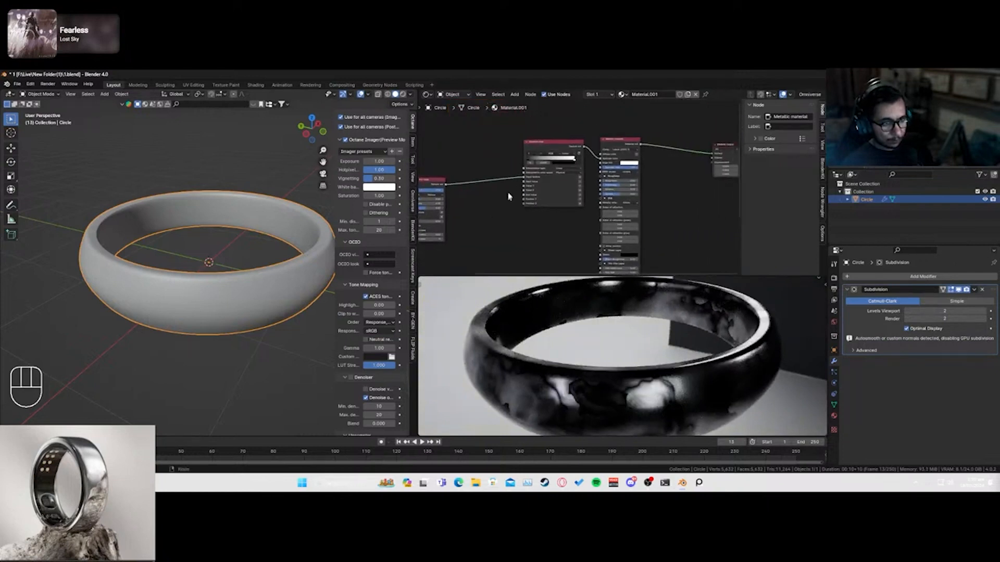
{"action": "scroll", "coordinate": [509, 196], "scroll_direction": "up", "scroll_amount": 2}
{"action": "mouse_move", "coordinate": [509, 150]}
{"action": "left_mouse_down"}
{"action": "mouse_move", "coordinate": [560, 152]}
{"action": "mouse_move", "coordinate": [539, 152]}
{"action": "left_mouse_up"}
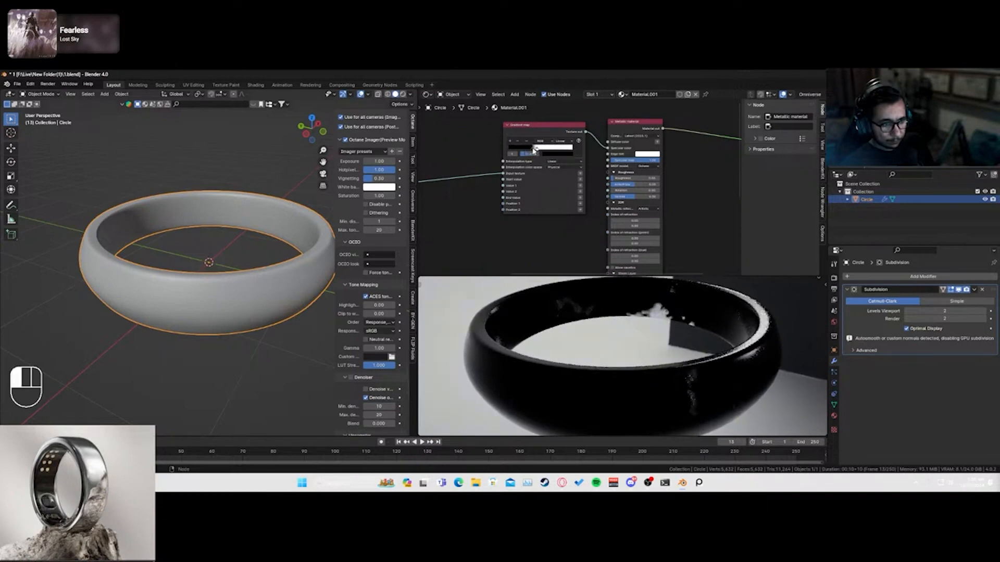
{"action": "left_click_drag", "start_coordinate": [611, 297], "coordinate": [615, 359]}
- Try a different X scale on the noise's 3D transformation and undo the last change
{"action": "middle_click_drag", "start_coordinate": [498, 211], "coordinate": [638, 165]}
{"action": "left_click", "coordinate": [486, 218]}
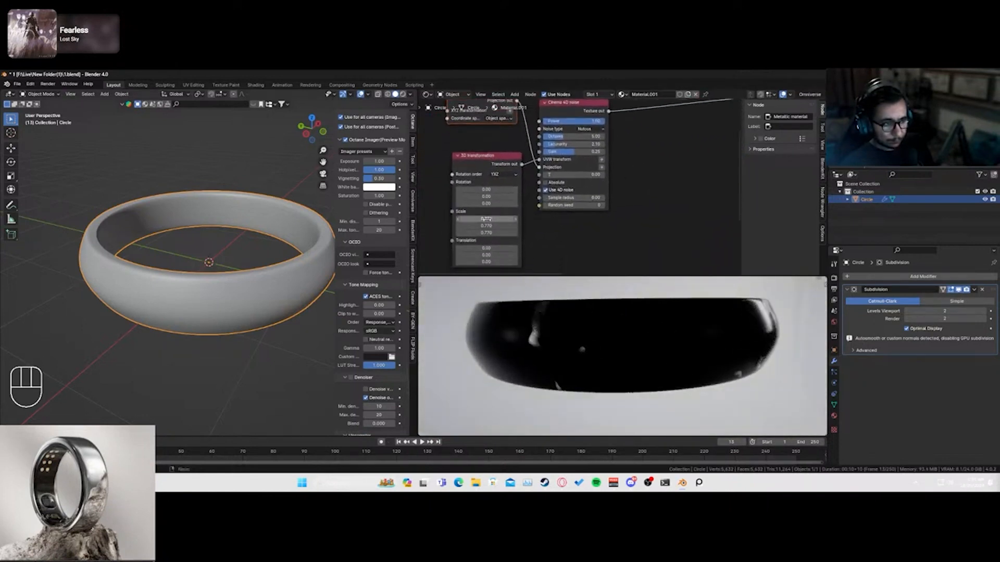
{"action": "type", "text": "1"}
{"action": "key", "text": "Return"}
{"action": "left_click_drag", "start_coordinate": [486, 219], "coordinate": [474, 219]}
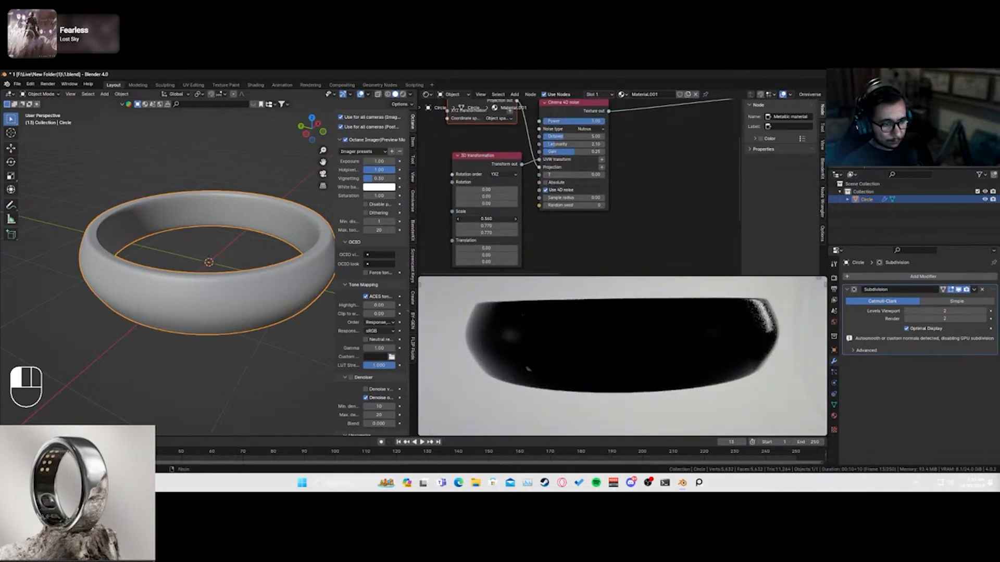
{"action": "key", "text": "ctrl+z"}
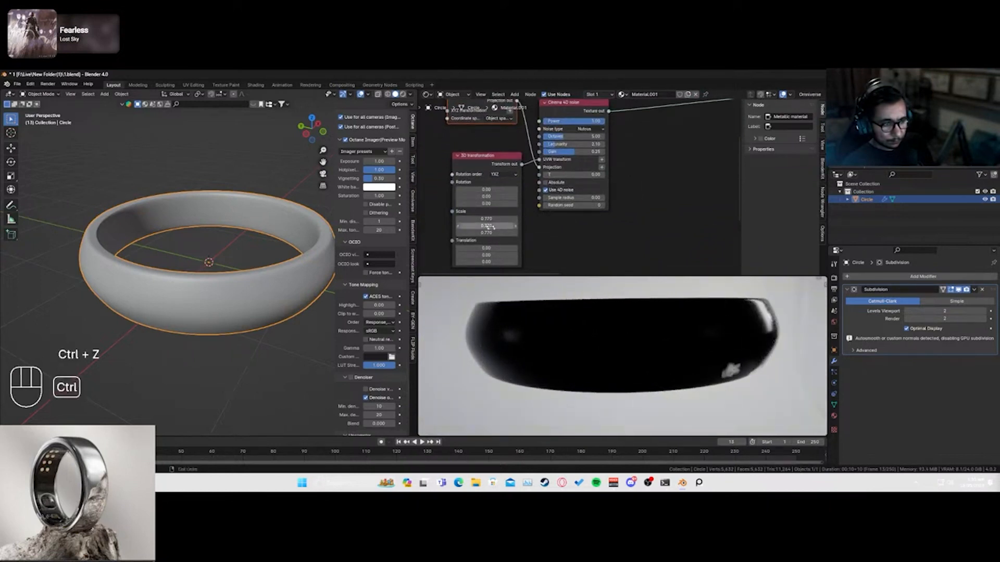
- Shift the noise by setting the 3D transformation's translation to about -2.39 in X and -1.02 in Y
{"action": "left_click_drag", "start_coordinate": [486, 248], "coordinate": [453, 248]}
{"action": "left_click_drag", "start_coordinate": [613, 383], "coordinate": [670, 405]}
{"action": "left_click_drag", "start_coordinate": [498, 255], "coordinate": [484, 255]}
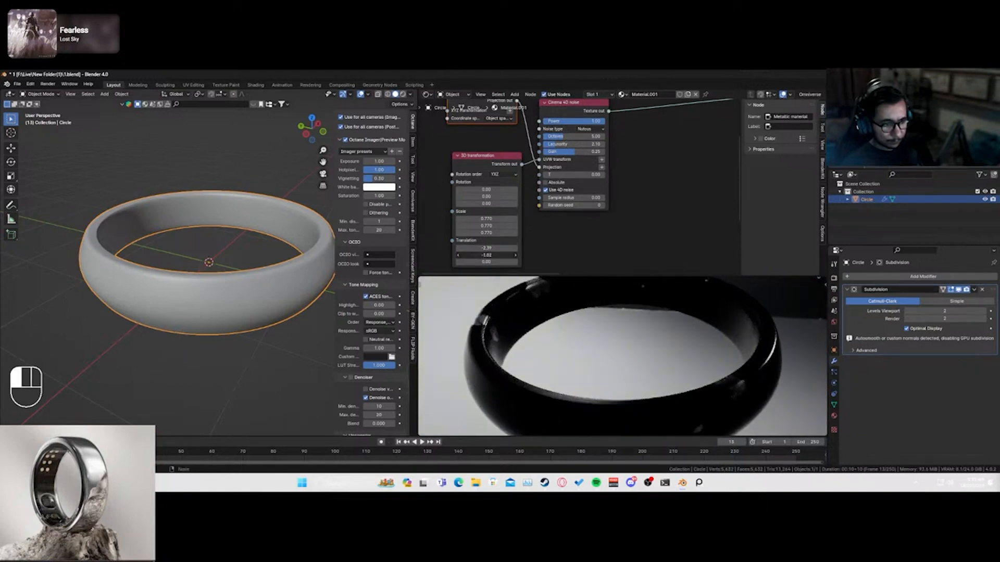
- Connect the Gradient map's texture output to the Metallic material's Roughness input and check the ring's surface
{"action": "scroll", "coordinate": [575, 233], "scroll_direction": "down", "scroll_amount": 2}
{"action": "middle_click_drag", "start_coordinate": [644, 198], "coordinate": [554, 246]}
{"action": "scroll", "coordinate": [563, 226], "scroll_direction": "up", "scroll_amount": 3}
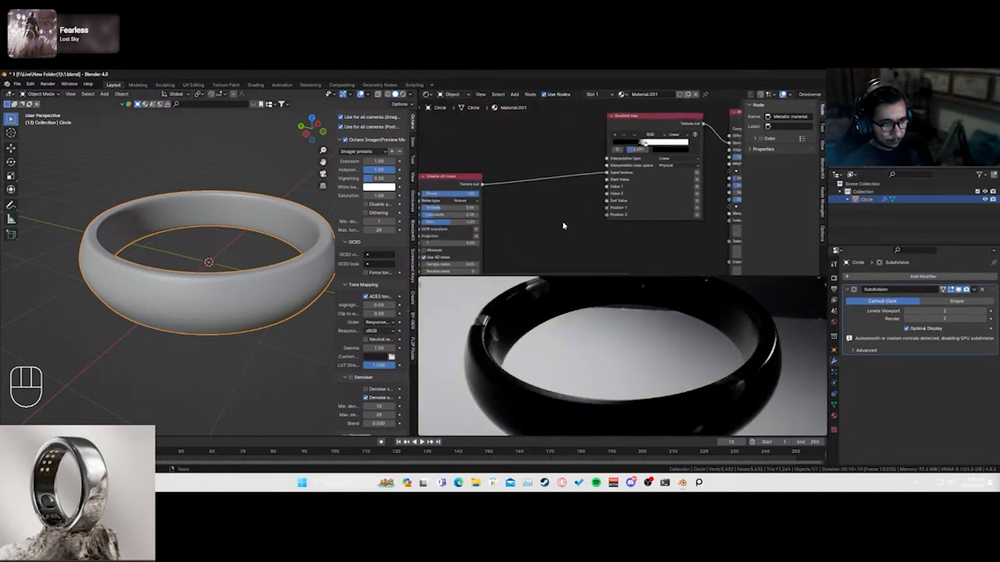
{"action": "middle_click_drag", "start_coordinate": [570, 196], "coordinate": [438, 236]}
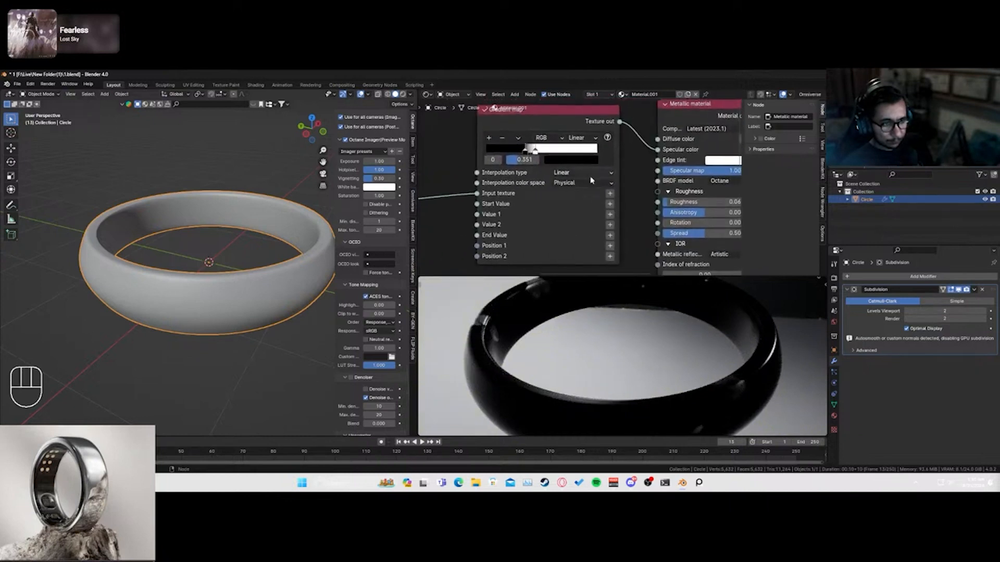
{"action": "scroll", "coordinate": [591, 180], "scroll_direction": "down", "scroll_amount": 5}
{"action": "left_click_drag", "start_coordinate": [592, 165], "coordinate": [546, 157]}
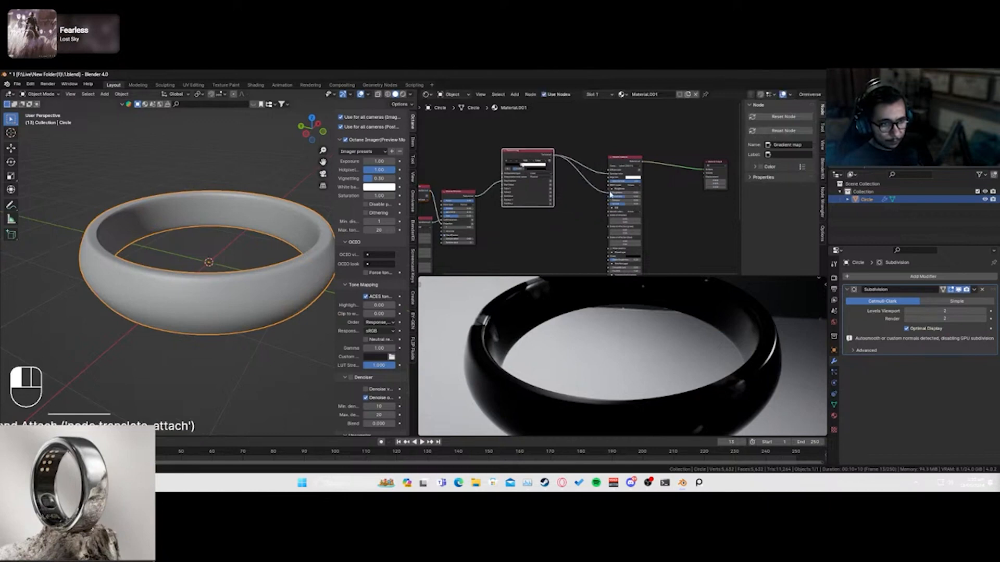
{"action": "left_click_drag", "start_coordinate": [610, 194], "coordinate": [609, 194]}
{"action": "scroll", "coordinate": [498, 339], "scroll_direction": "up", "scroll_amount": 3}
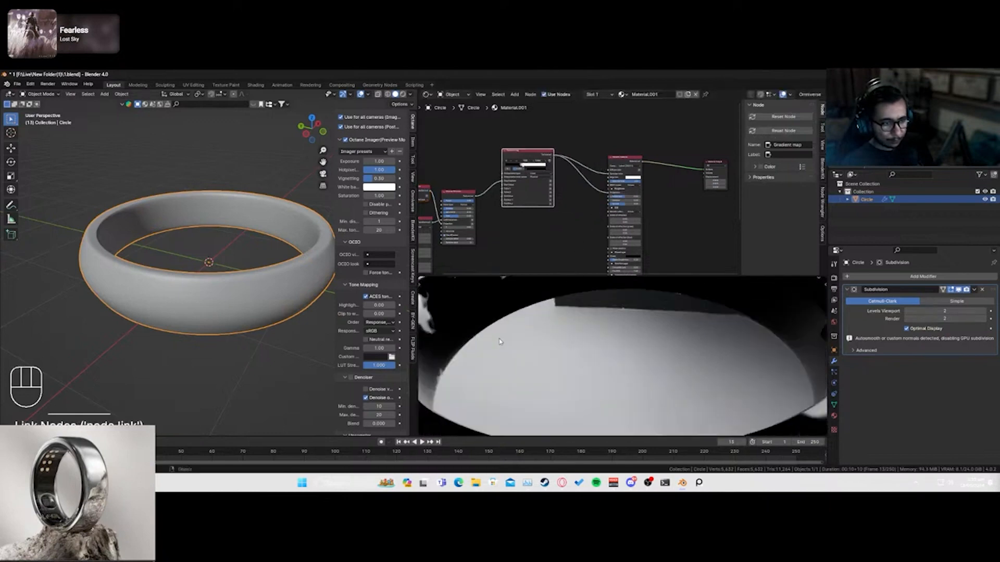
{"action": "middle_click_drag", "start_coordinate": [473, 334], "coordinate": [585, 348]}
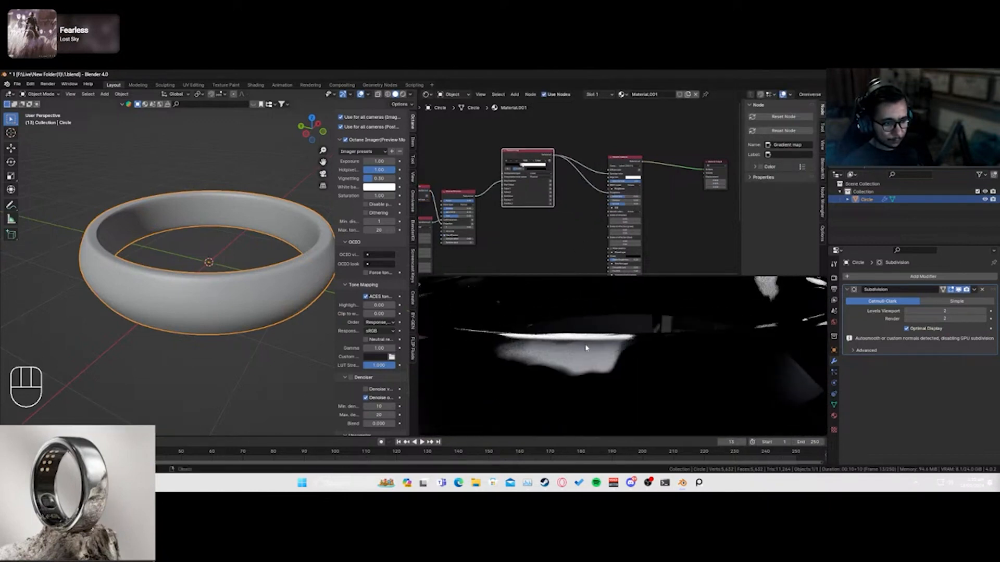
- Add an Invert texture node on the link between the Gradient map and the Metallic material's Roughness
{"action": "scroll", "coordinate": [562, 195], "scroll_direction": "up", "scroll_amount": 2}
{"action": "key", "text": "shift+a"}
{"action": "type", "text": "s"}
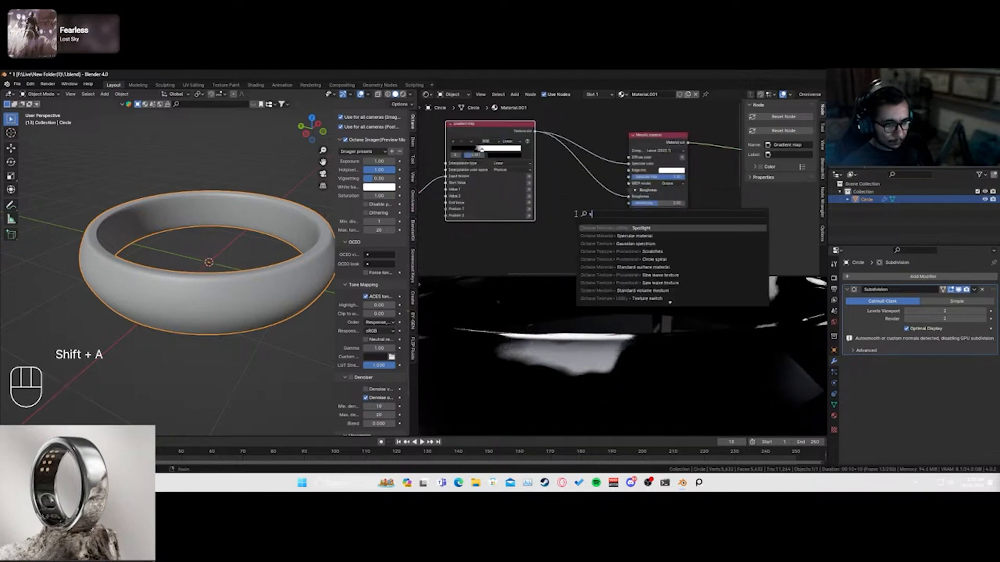
{"action": "key", "text": "BackSpace"}
{"action": "type", "text": "inver"}
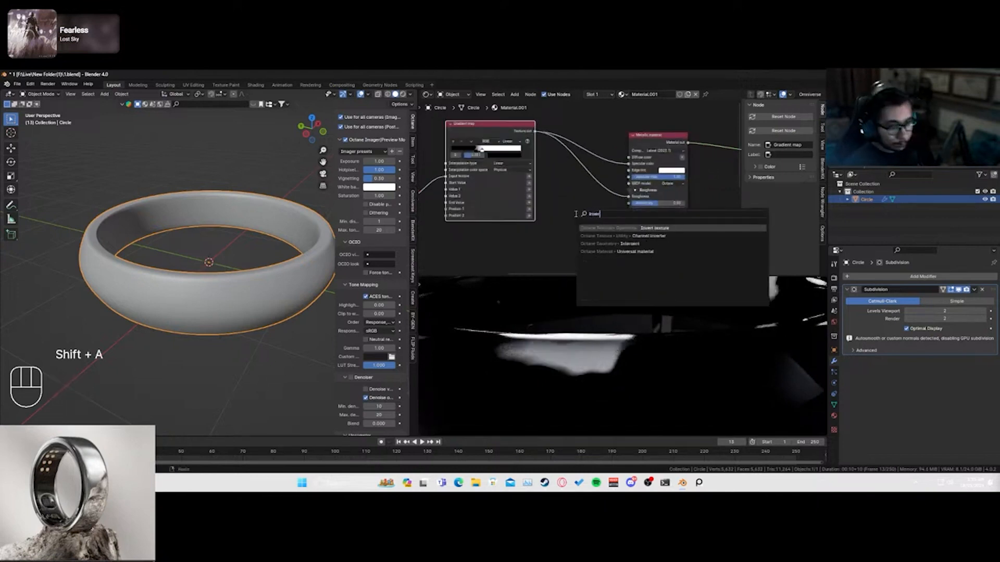
{"action": "left_click", "coordinate": [655, 228]}
{"action": "left_click", "coordinate": [628, 194]}
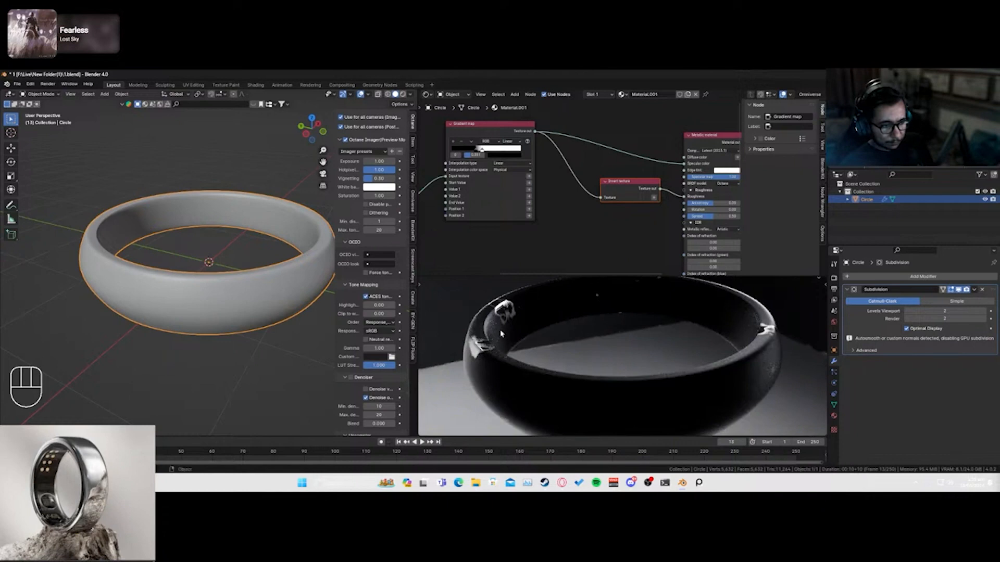
- Duplicate the Gradient map and insert the copy between the Invert texture node and the Roughness input
{"action": "scroll", "coordinate": [604, 223], "scroll_direction": "up", "scroll_amount": 1}
{"action": "left_click_drag", "start_coordinate": [620, 188], "coordinate": [592, 237]}
{"action": "left_click", "coordinate": [469, 126]}
{"action": "key", "text": "shift+d"}
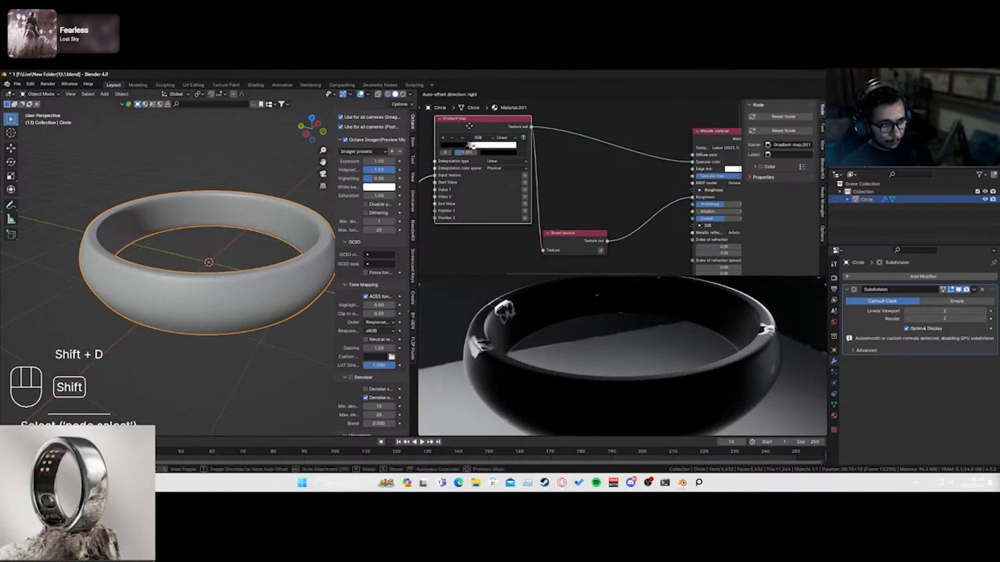
{"action": "left_click", "coordinate": [614, 211]}
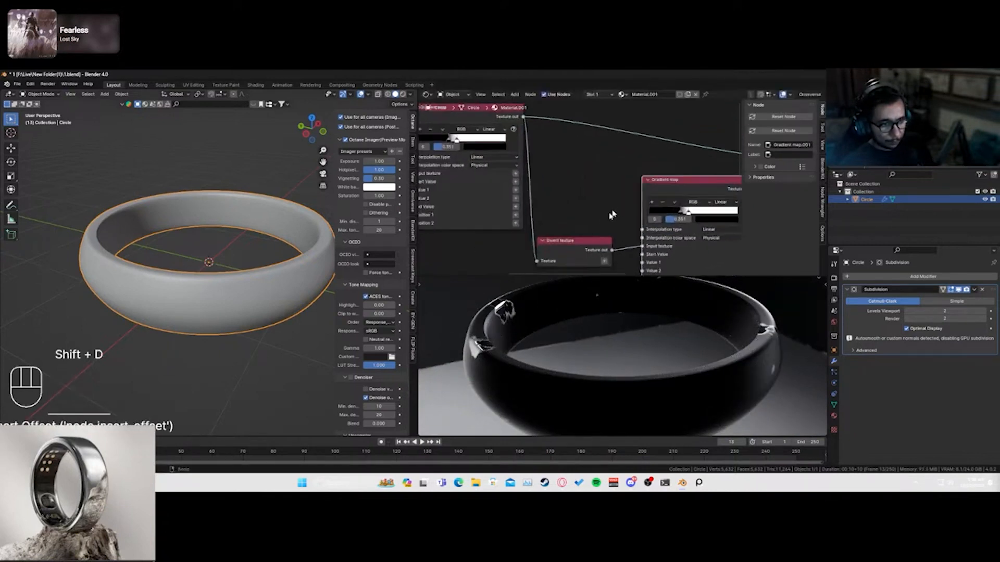
- On the duplicated Gradient map, move the white stop to the ramp's end and the dark stop past the middle
{"action": "middle_click_drag", "start_coordinate": [661, 215], "coordinate": [574, 194]}
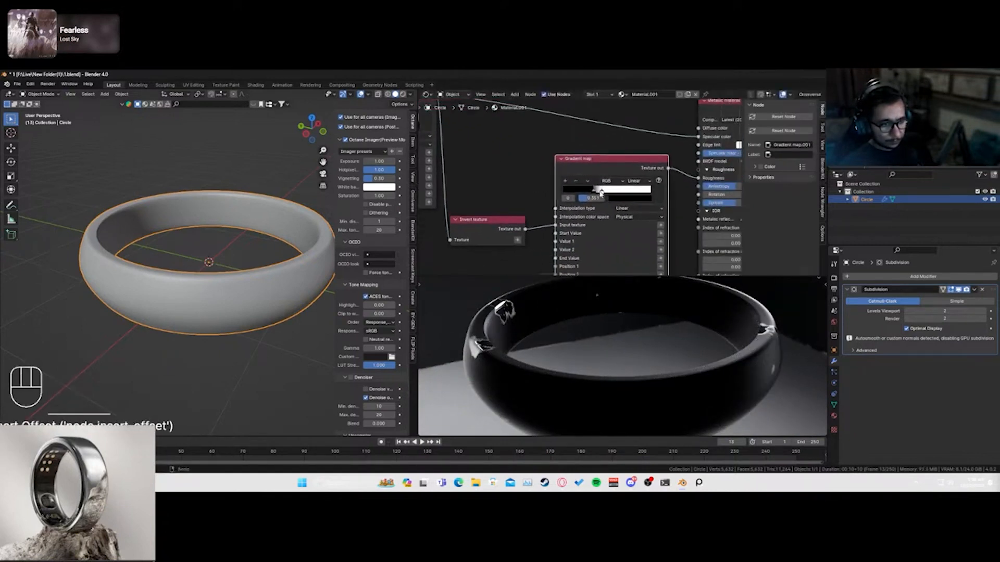
{"action": "left_click_drag", "start_coordinate": [600, 191], "coordinate": [655, 189]}
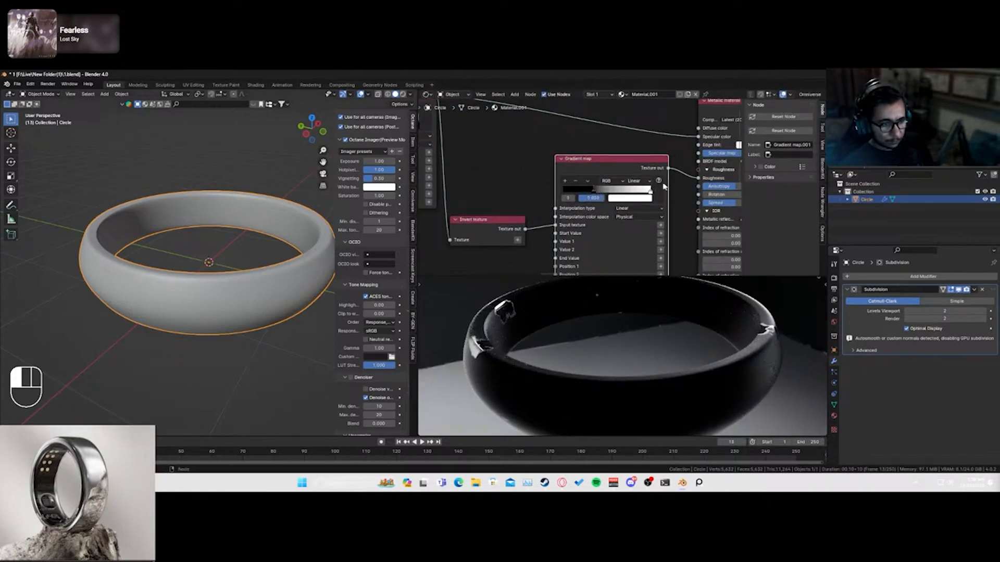
{"action": "left_click_drag", "start_coordinate": [596, 191], "coordinate": [599, 195]}
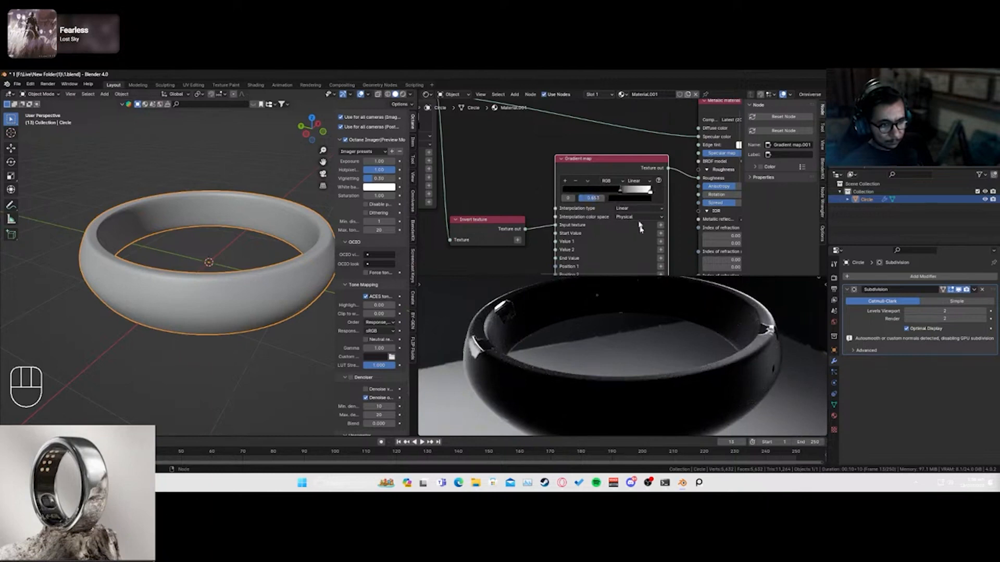
- Lighten the duplicated Gradient map's dark stop to a grey with a value of about 0.15 and save the file
{"action": "left_click", "coordinate": [627, 198]}
{"action": "left_click", "coordinate": [686, 247]}
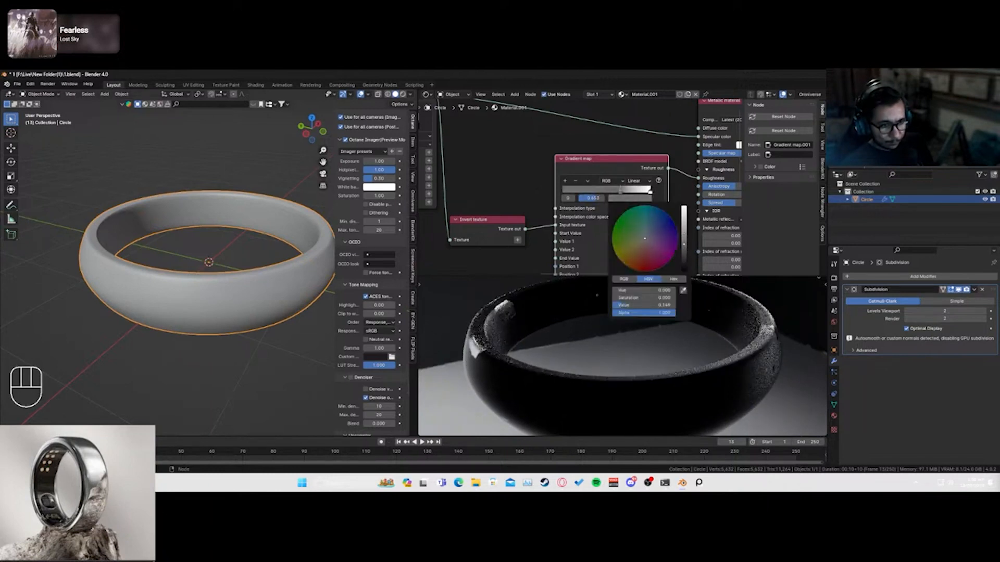
{"action": "middle_click_drag", "start_coordinate": [496, 353], "coordinate": [561, 360]}
{"action": "key", "text": "ctrl+s"}
- Reduce the 3D transformation's scale to about 0.34 on all axes to shrink the noise pattern
{"action": "scroll", "coordinate": [488, 172], "scroll_direction": "down", "scroll_amount": 8}
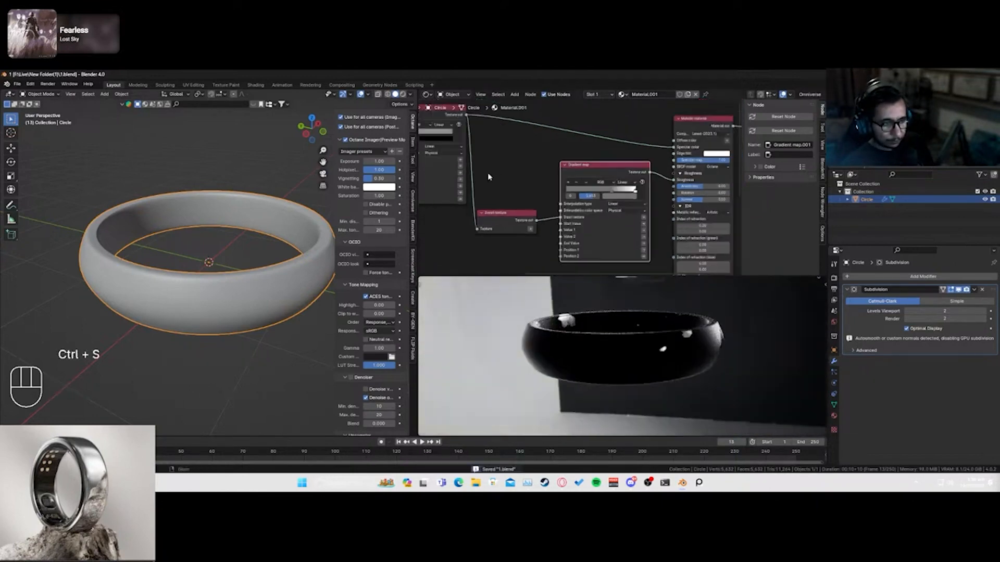
{"action": "middle_click_drag", "start_coordinate": [476, 185], "coordinate": [614, 148]}
{"action": "scroll", "coordinate": [548, 213], "scroll_direction": "up", "scroll_amount": 6}
{"action": "scroll", "coordinate": [550, 216], "scroll_direction": "up", "scroll_amount": 1}
{"action": "middle_click_drag", "start_coordinate": [554, 195], "coordinate": [668, 172]}
{"action": "left_click_drag", "start_coordinate": [545, 201], "coordinate": [524, 214]}
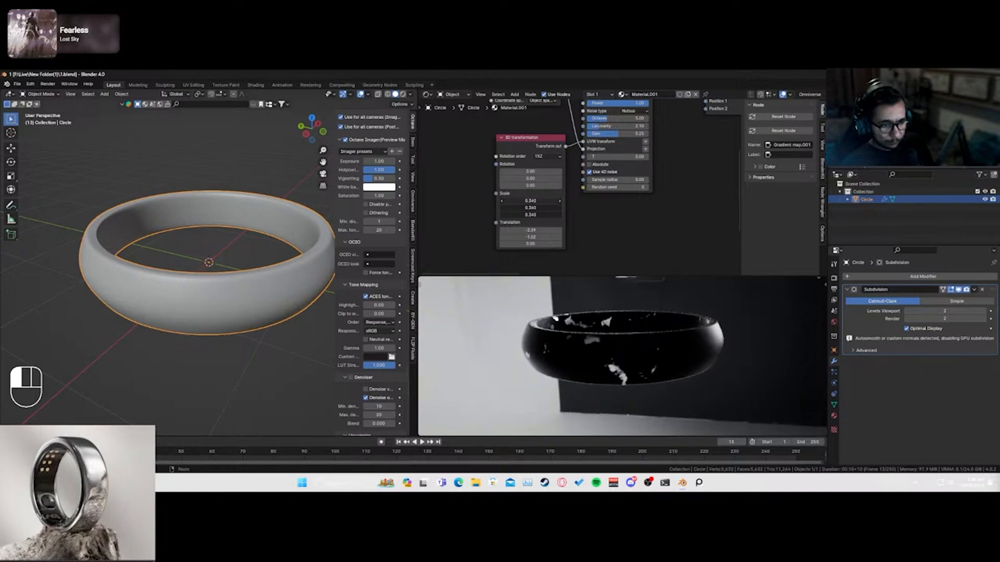
- Switch the Cinema 4D noise type to Pezo and set the 3D transformation's scale to about 0.86 on all axes
{"action": "middle_click_drag", "start_coordinate": [639, 132], "coordinate": [563, 190]}
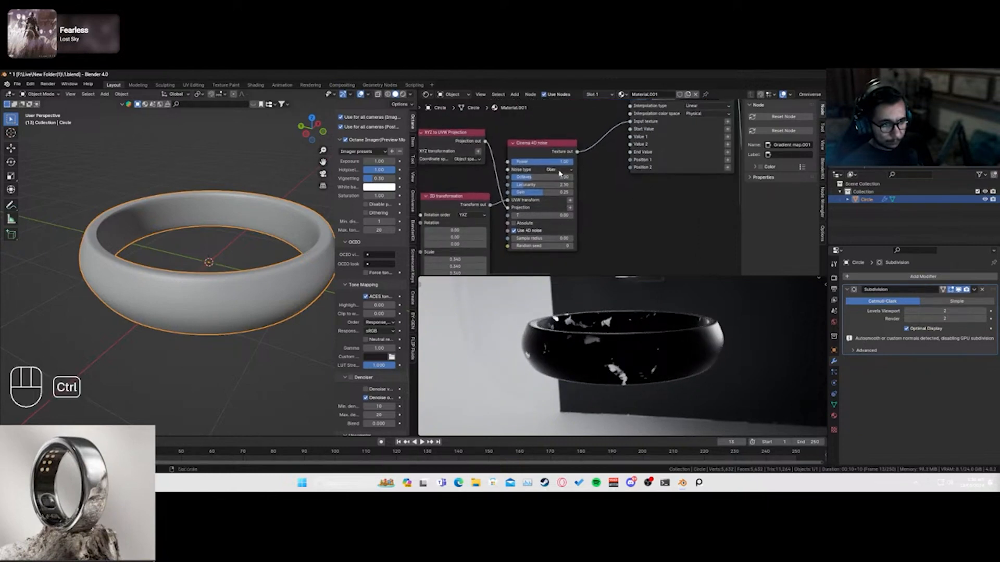
{"action": "scroll", "coordinate": [560, 174], "scroll_direction": "down", "scroll_amount": 1, "text": "ctrl"}
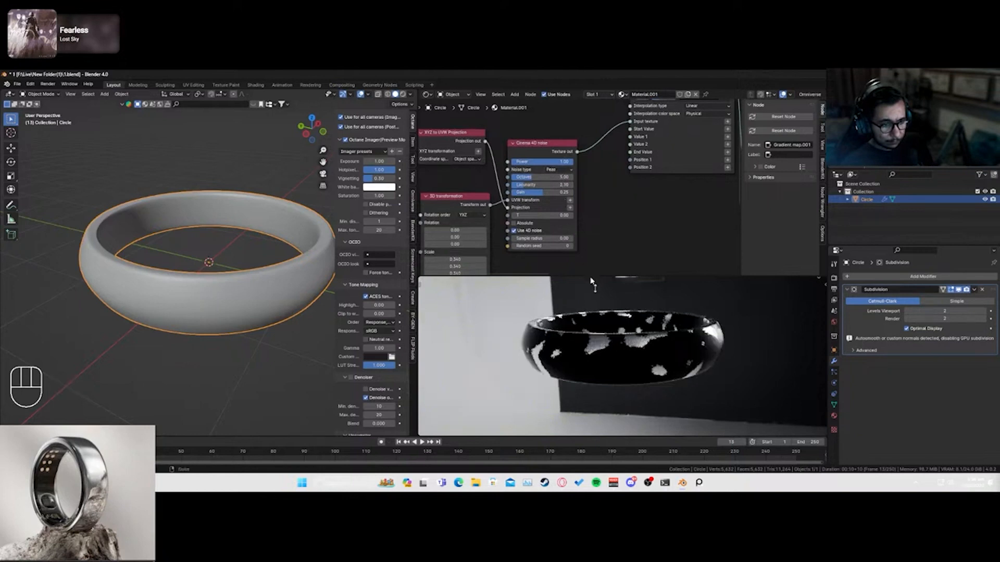
{"action": "middle_click_drag", "start_coordinate": [506, 239], "coordinate": [514, 208]}
{"action": "left_click_drag", "start_coordinate": [486, 207], "coordinate": [512, 208]}
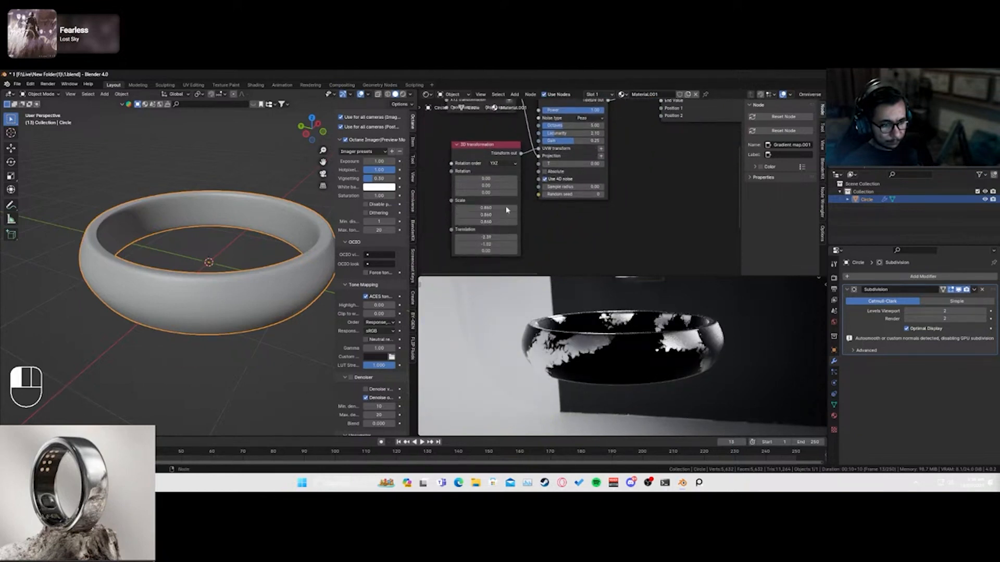
{"action": "middle_click_drag", "start_coordinate": [593, 324], "coordinate": [729, 310]}
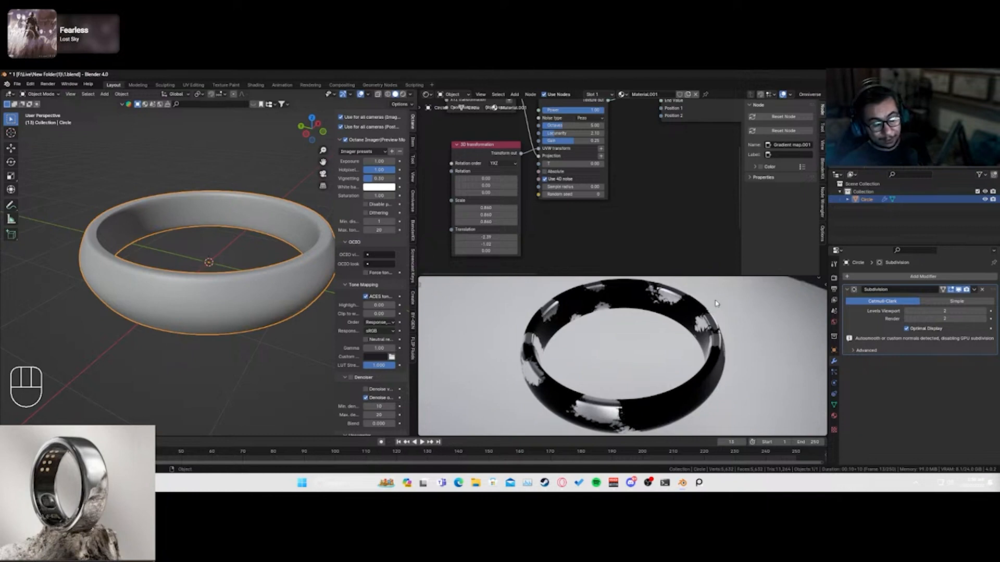
- Step through further Cinema 4D noise types and increase the 3D transformation's scale on all axes
{"action": "scroll", "coordinate": [582, 185], "scroll_direction": "down", "scroll_amount": 2}
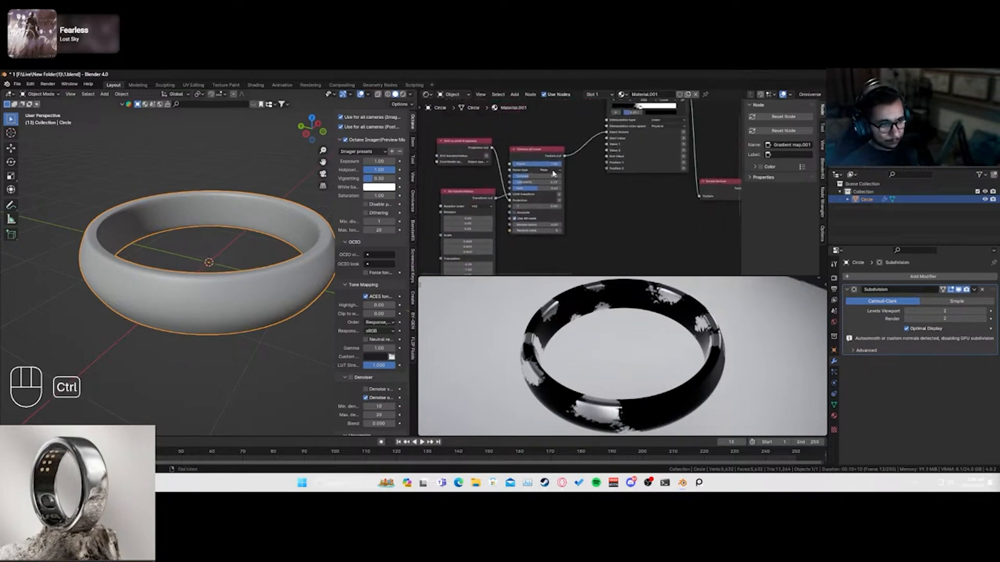
{"action": "scroll", "coordinate": [553, 173], "scroll_direction": "down", "scroll_amount": 2, "text": "ctrl"}
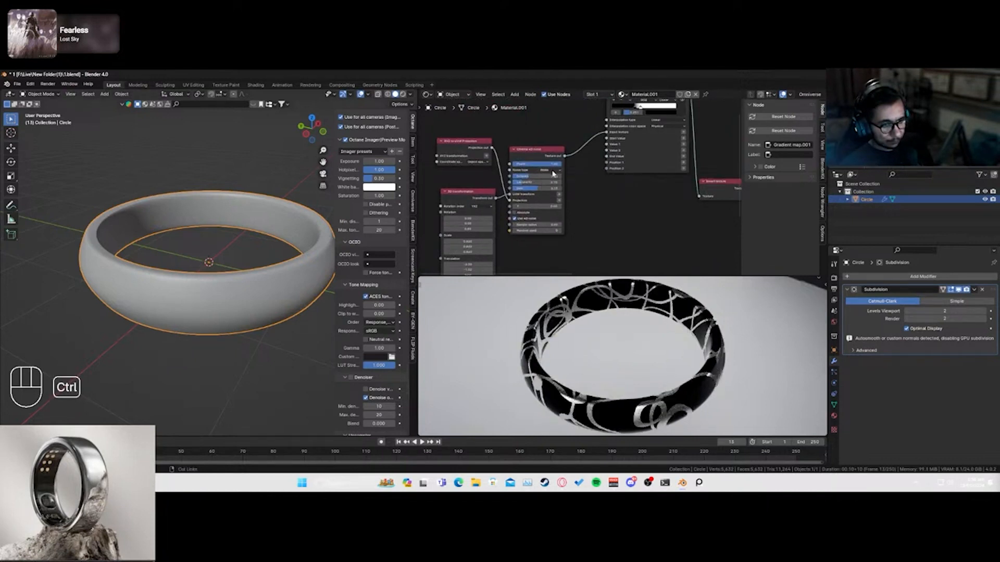
{"action": "scroll", "coordinate": [554, 173], "scroll_direction": "down", "scroll_amount": 2, "text": "ctrl"}
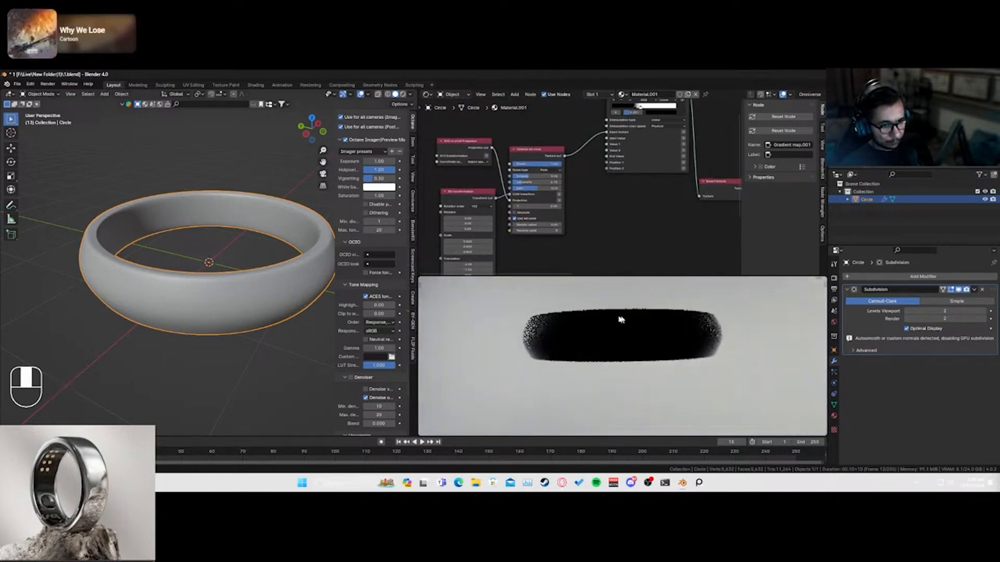
{"action": "left_click_drag", "start_coordinate": [475, 239], "coordinate": [474, 222]}
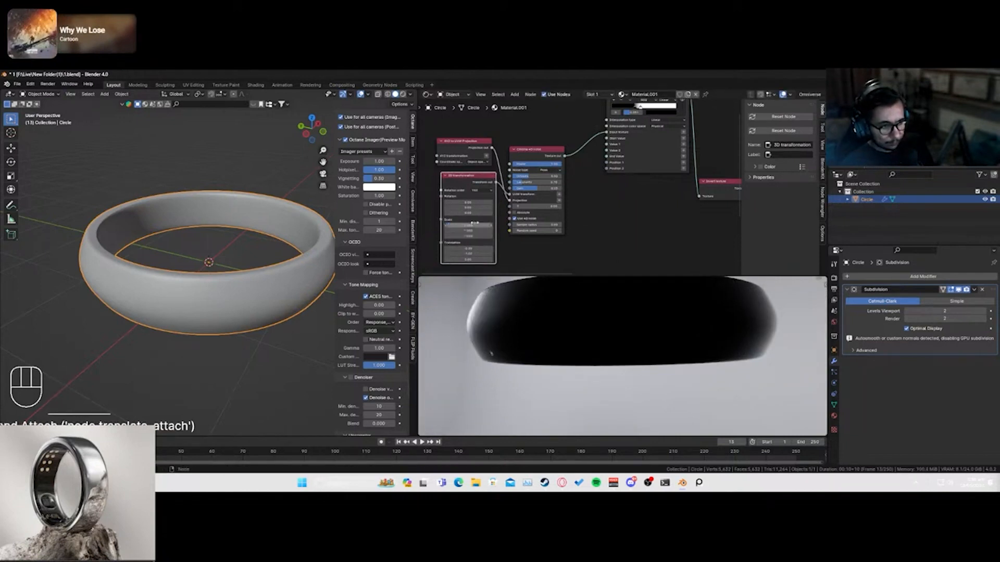
{"action": "left_click", "coordinate": [517, 341]}
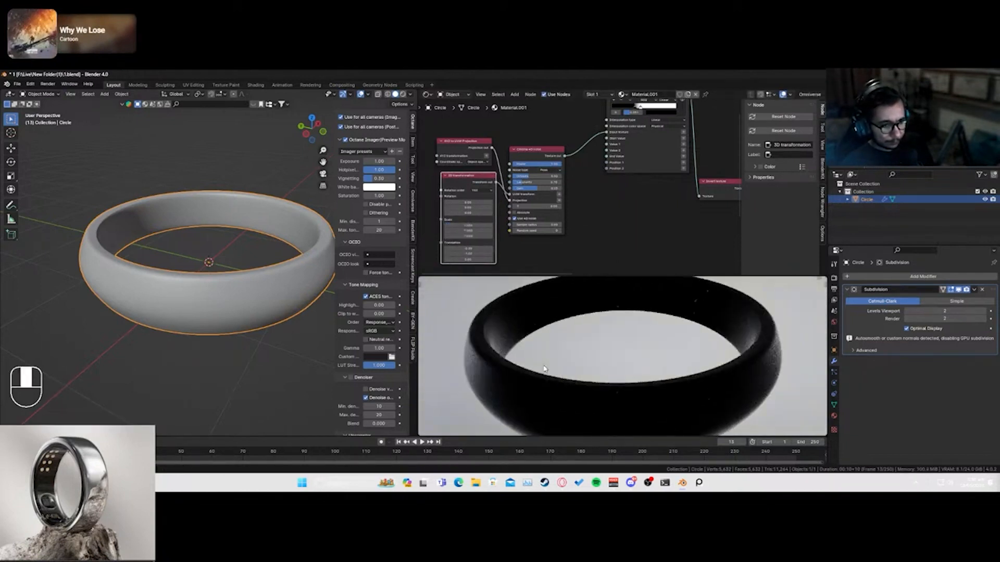
- Increase the Cinema 4D noise's octaves and move the first Gradient map's dark stop toward the start of the ramp
{"action": "middle_click_drag", "start_coordinate": [544, 369], "coordinate": [539, 307]}
{"action": "mouse_move", "coordinate": [550, 176]}
{"action": "left_mouse_down"}
{"action": "mouse_move", "coordinate": [560, 176]}
{"action": "mouse_move", "coordinate": [541, 176]}
{"action": "left_mouse_up"}
{"action": "middle_click_drag", "start_coordinate": [644, 197], "coordinate": [620, 236]}
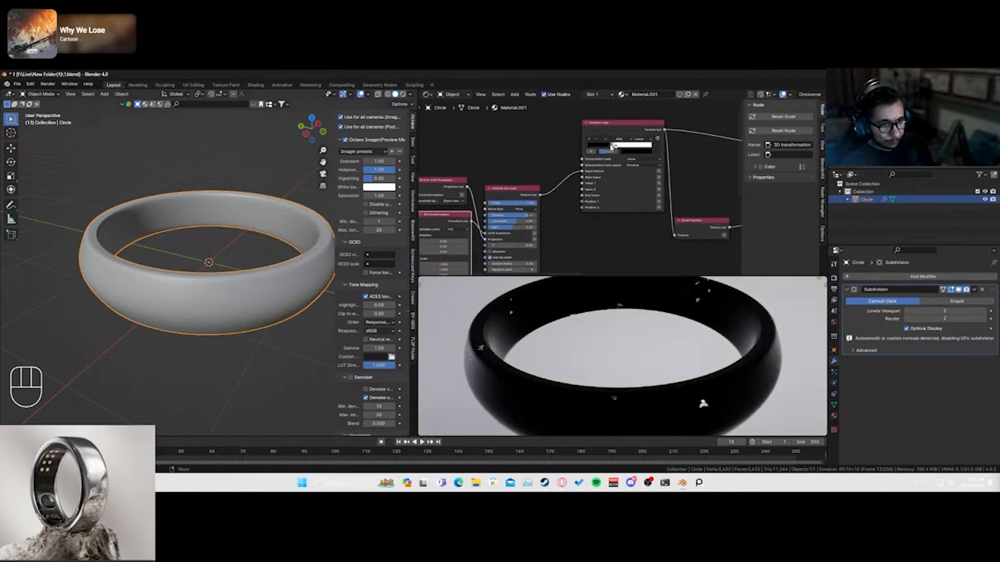
{"action": "left_click_drag", "start_coordinate": [612, 146], "coordinate": [600, 149]}
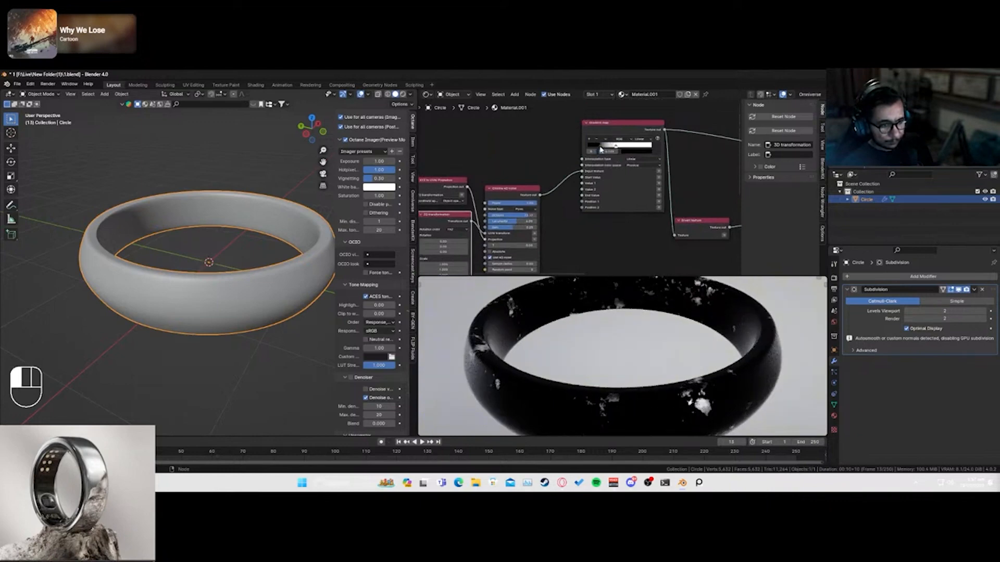
- Add a second, empty material slot to the ring, saving the file before and after
{"action": "middle_click_drag", "start_coordinate": [573, 333], "coordinate": [589, 356]}
{"action": "key", "text": "ctrl+s"}
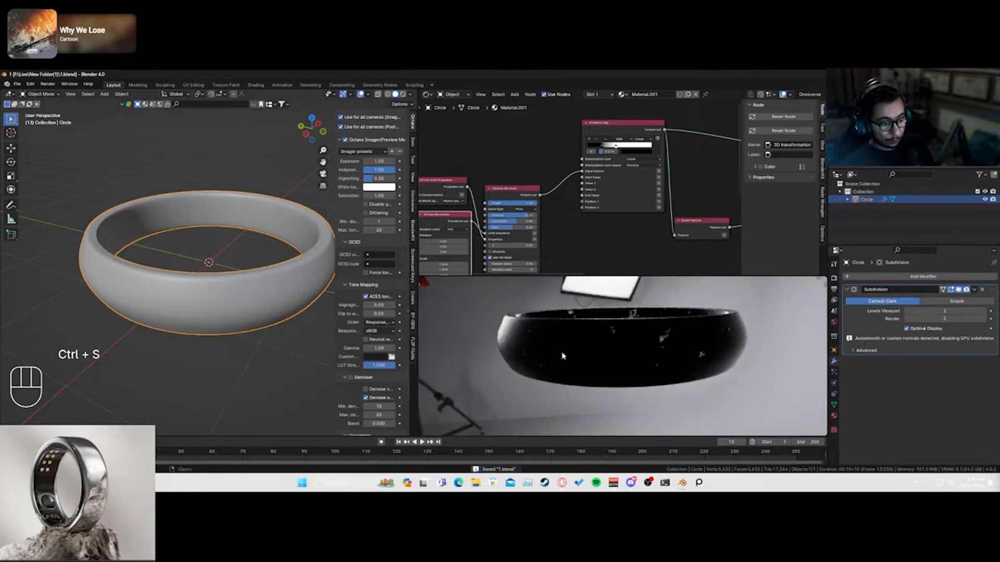
{"action": "scroll", "coordinate": [238, 316], "scroll_direction": "down", "scroll_amount": 2}
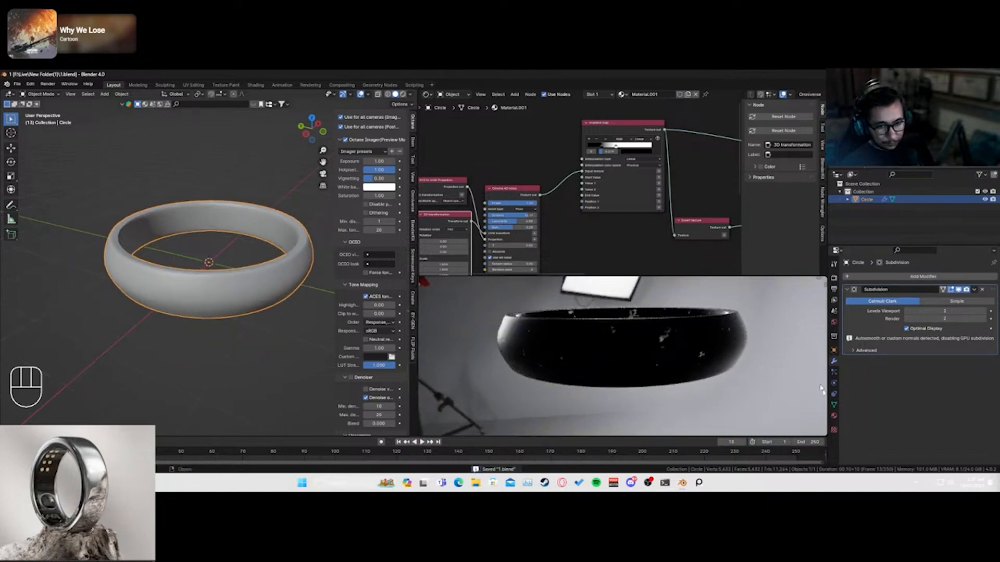
{"action": "left_click", "coordinate": [834, 416]}
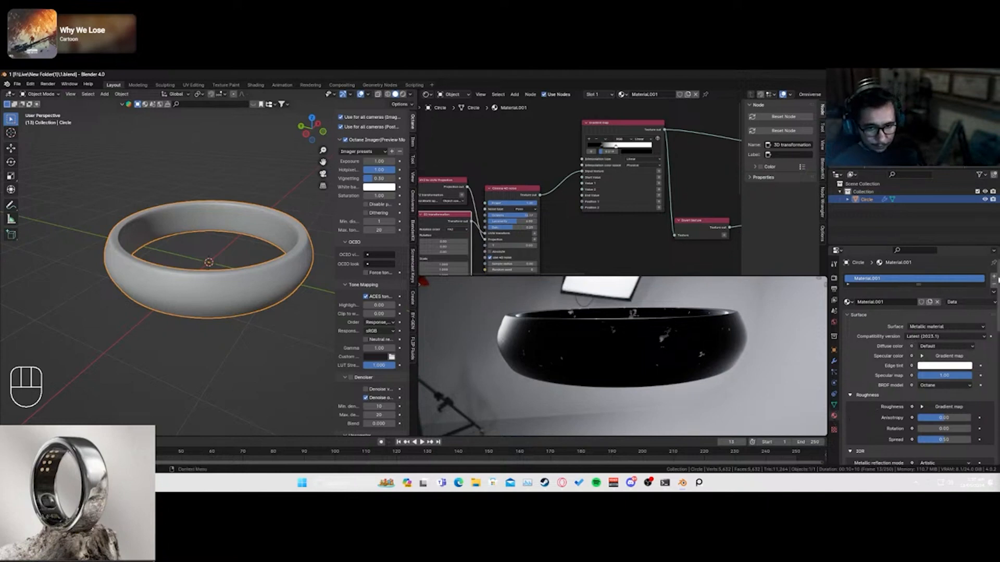
{"action": "left_click", "coordinate": [994, 277]}
{"action": "key", "text": "ctrl+s"}
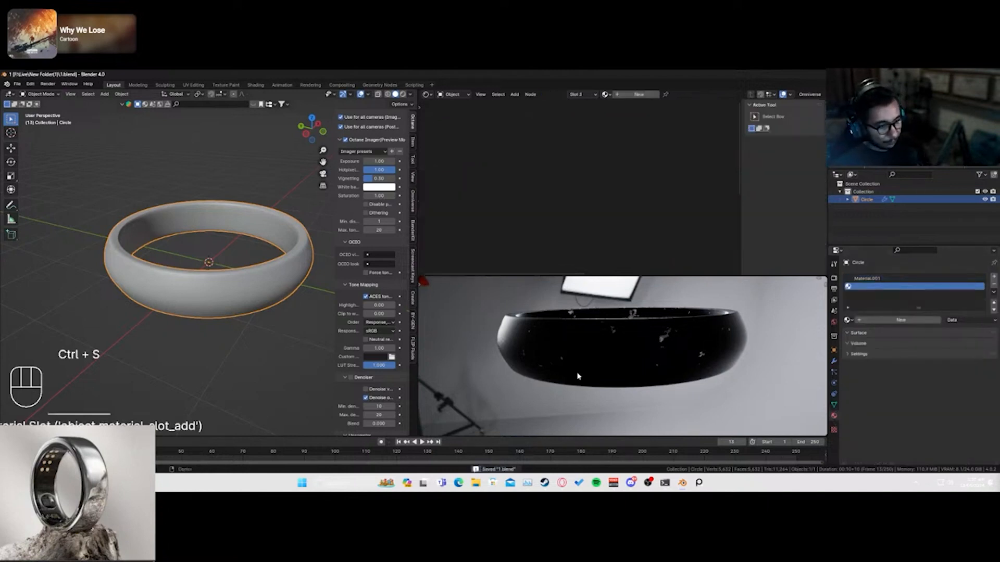
- Assign the empty second material slot to all of the ring's outer faces, including the narrow loop at the lower rim
{"action": "left_click", "coordinate": [260, 299]}
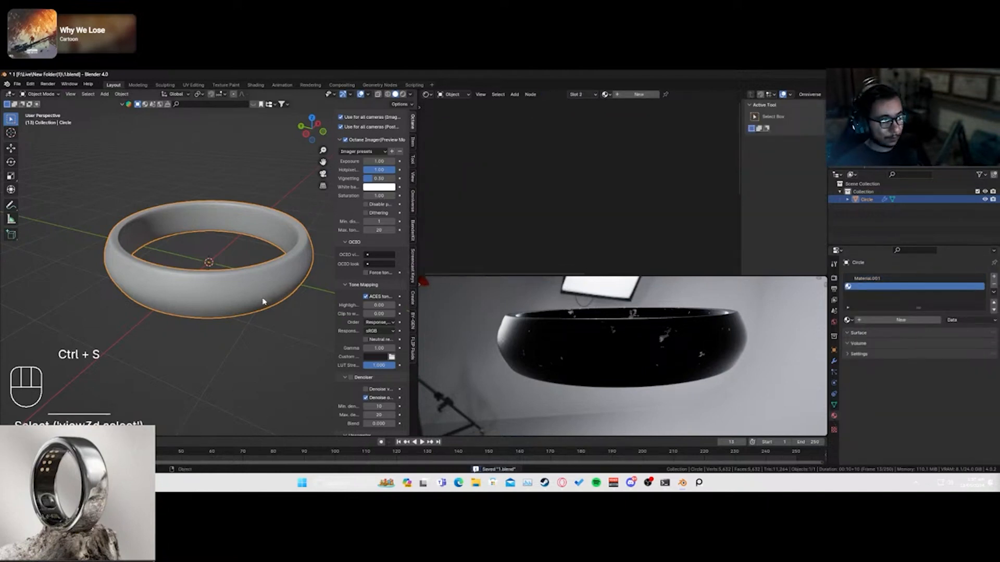
{"action": "key", "text": "Tab"}
{"action": "middle_click_drag", "start_coordinate": [262, 301], "coordinate": [111, 162]}
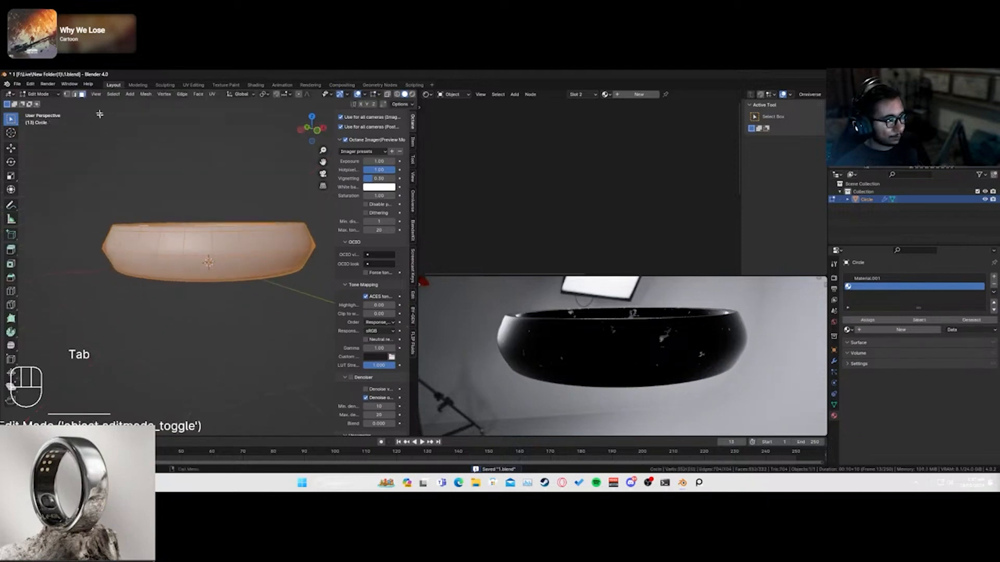
{"action": "left_click", "coordinate": [176, 241], "text": "alt"}
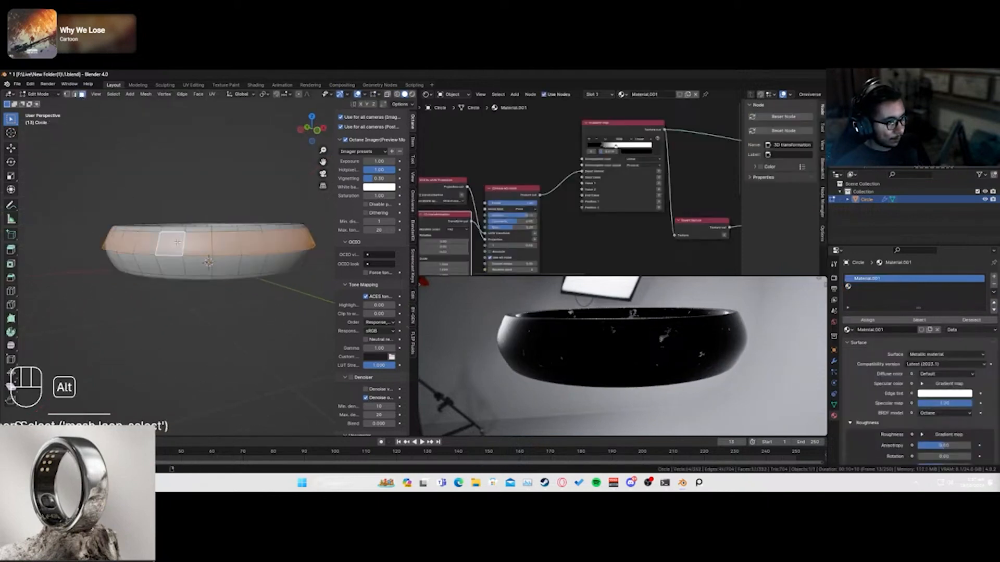
{"action": "key", "text": "ctrl+KP_Add"}
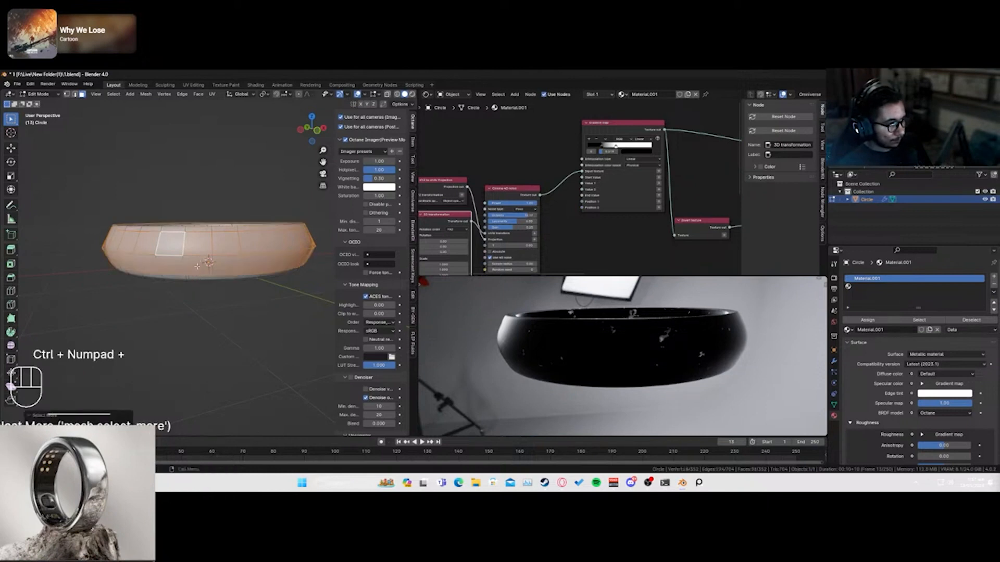
{"action": "middle_click_drag", "start_coordinate": [180, 232], "coordinate": [202, 247]}
{"action": "left_click", "coordinate": [197, 238], "text": "alt+shift"}
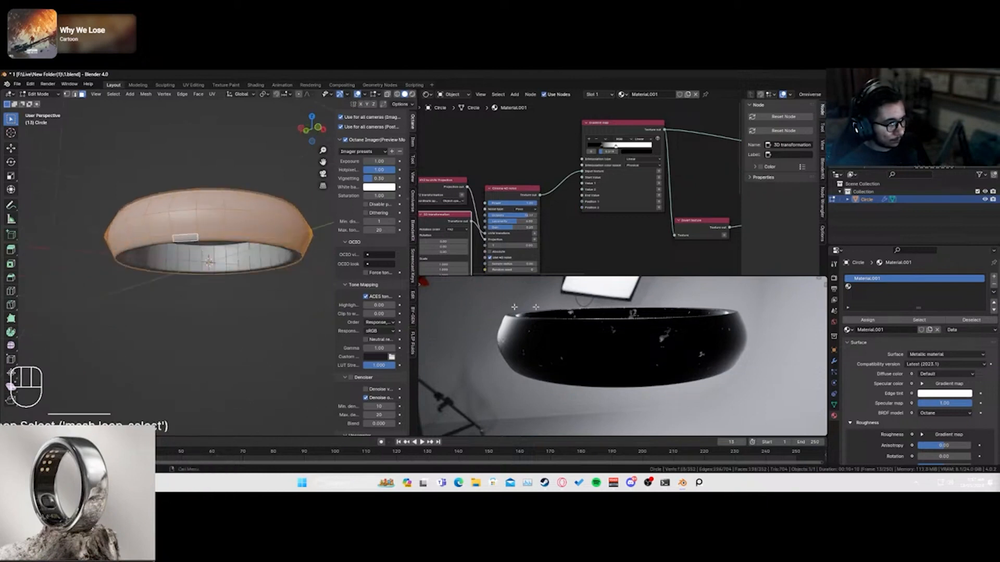
{"action": "left_click", "coordinate": [885, 286]}
{"action": "left_click", "coordinate": [868, 319]}
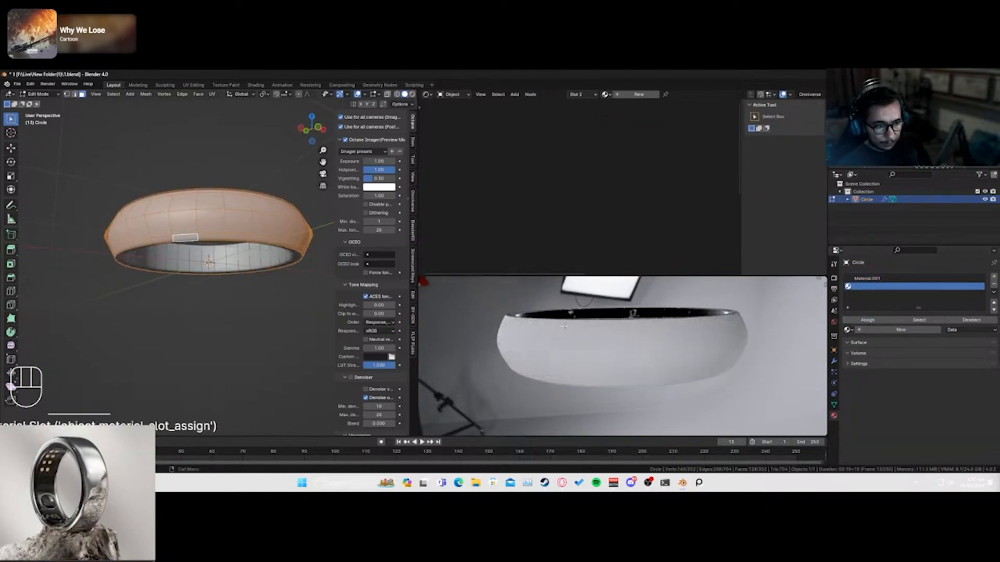
{"action": "key", "text": "Tab"}
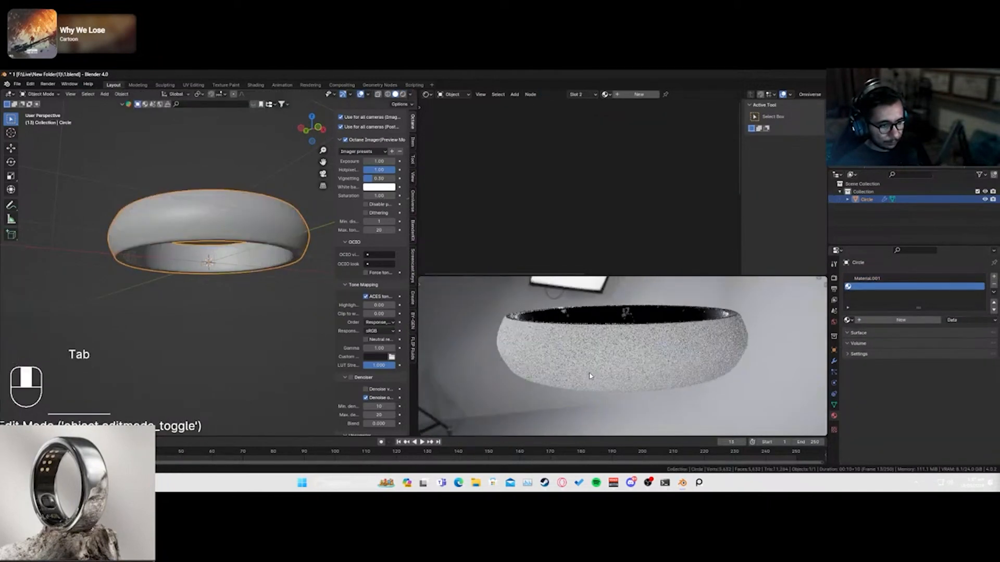
- Create a new material in the ring's second slot
{"action": "left_click", "coordinate": [635, 94]}
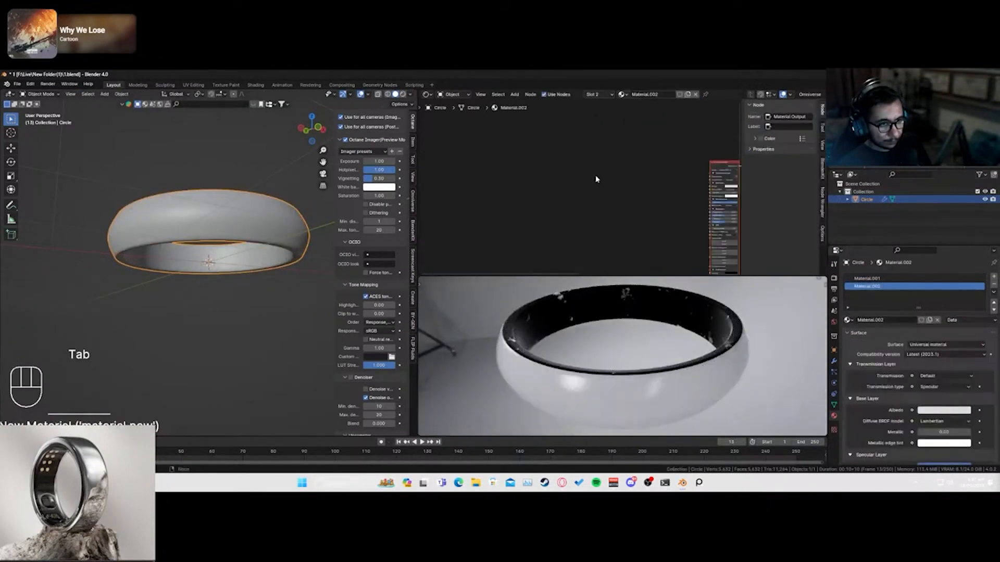
{"action": "middle_click_drag", "start_coordinate": [605, 239], "coordinate": [492, 194]}
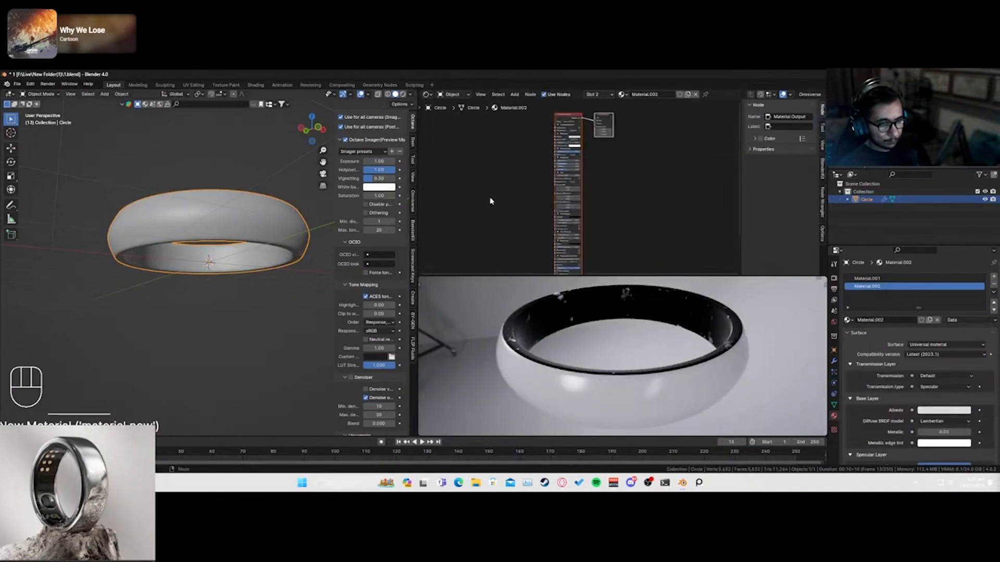
{"action": "left_click_drag", "start_coordinate": [602, 116], "coordinate": [558, 99]}
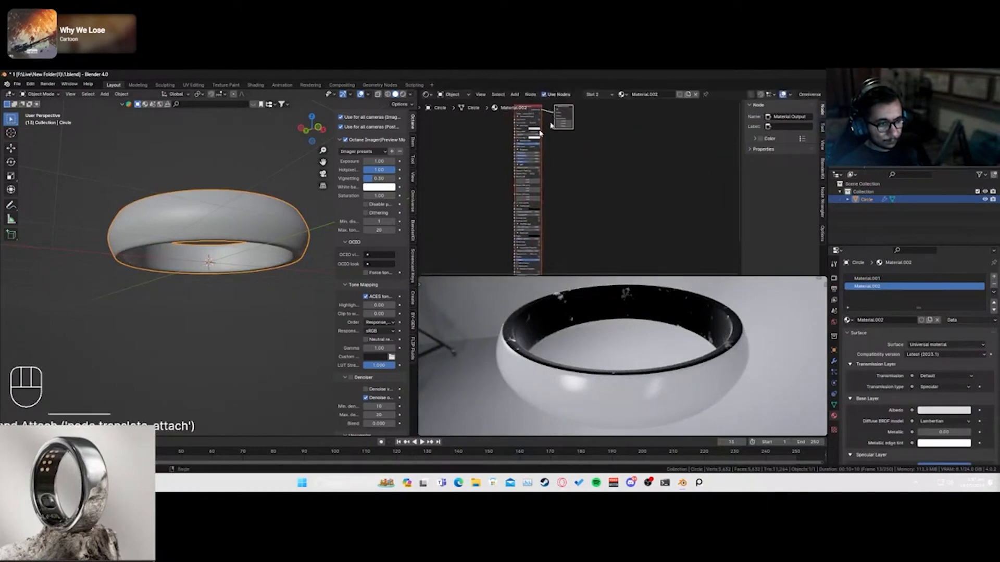
{"action": "left_click", "coordinate": [459, 175]}
{"action": "middle_click_drag", "start_coordinate": [459, 175], "coordinate": [566, 197]}
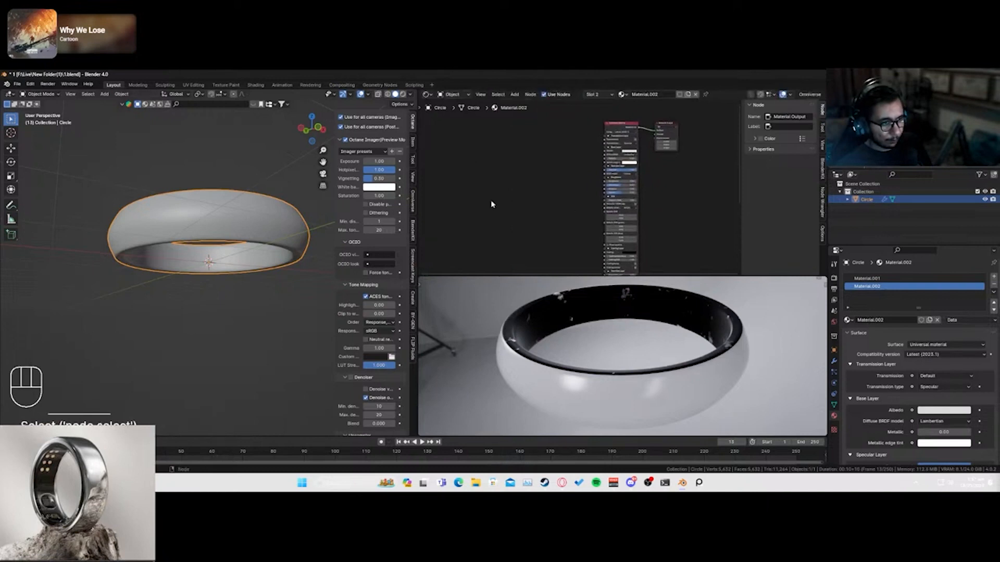
{"action": "middle_click_drag", "start_coordinate": [482, 195], "coordinate": [529, 187]}
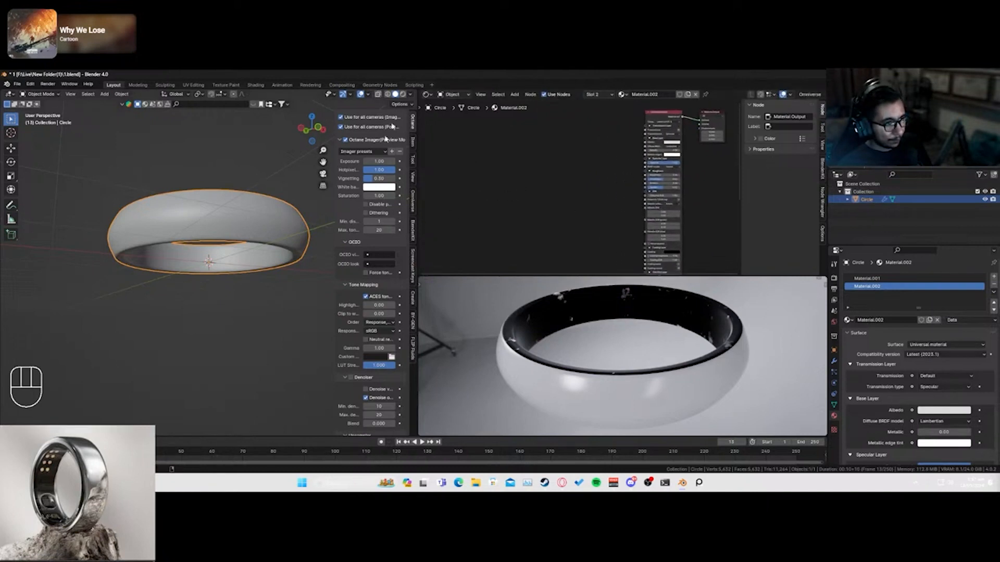
- Search the BlenderKit material library for "wood"
{"action": "left_click", "coordinate": [210, 104]}
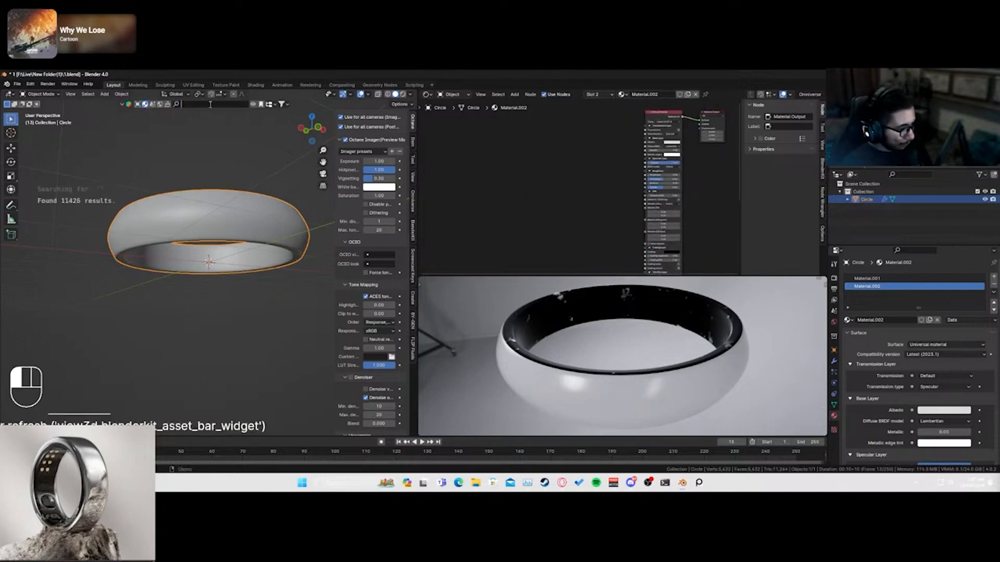
{"action": "type", "text": "wood"}
{"action": "key", "text": "Return"}
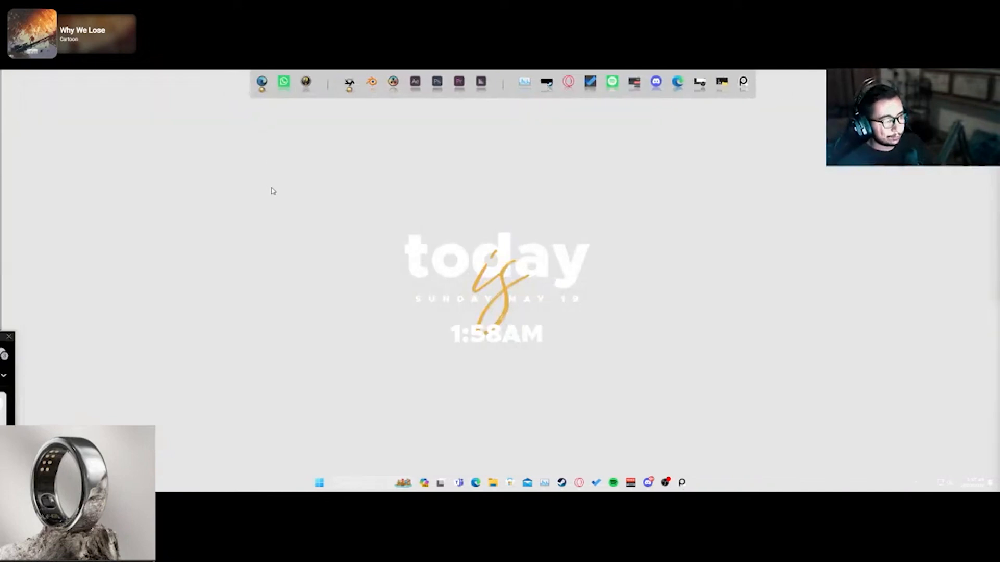
- Relaunch Blender, reopen the recent file 1.blend and set the lower viewport to rendered shading
{"action": "left_click", "coordinate": [369, 89]}
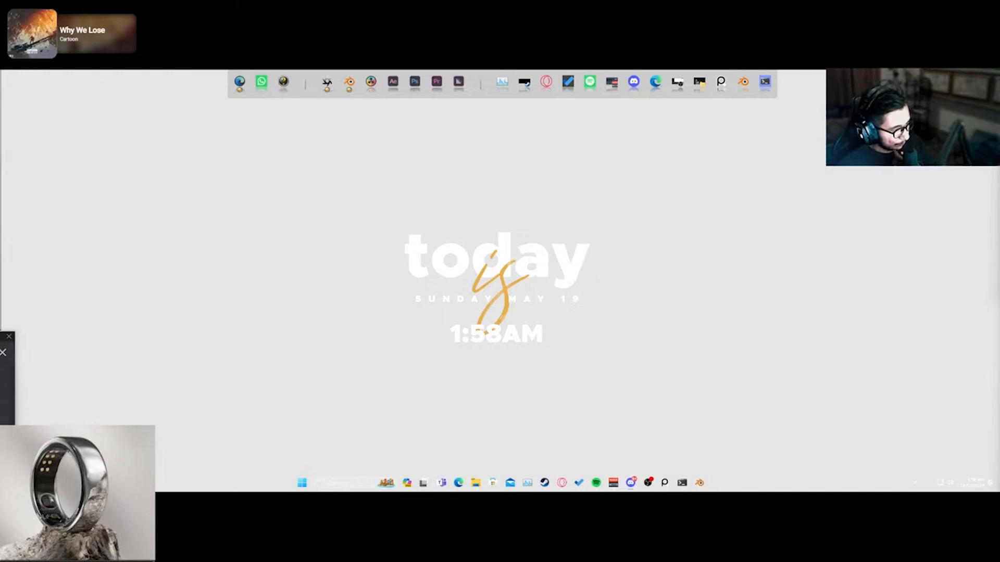
{"action": "left_click", "coordinate": [4, 354]}
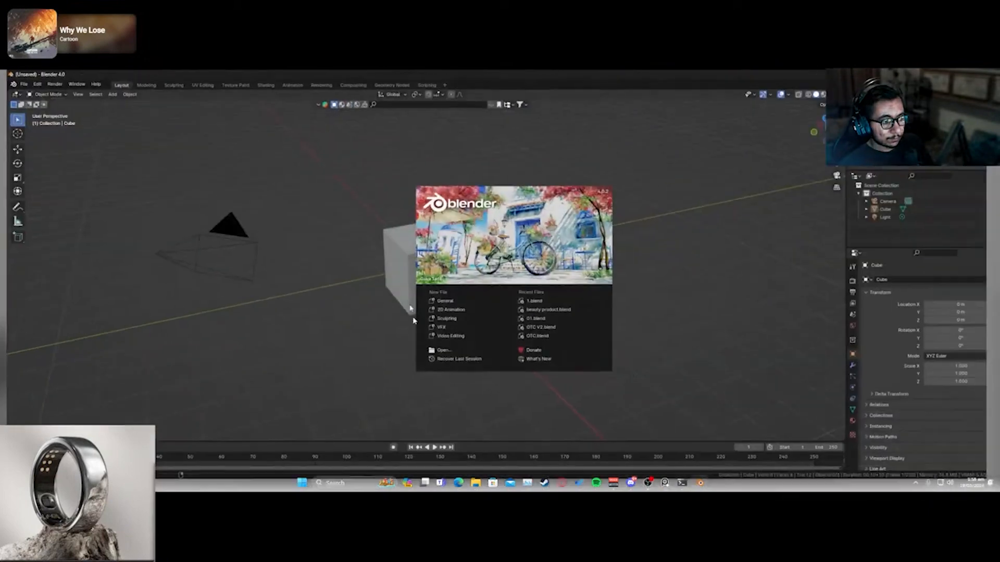
{"action": "left_click", "coordinate": [534, 301]}
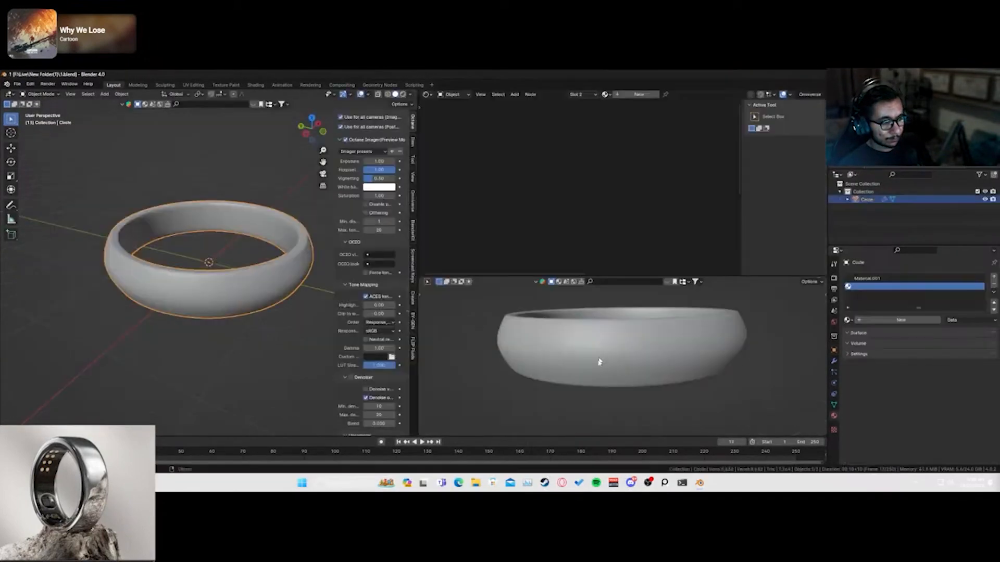
{"action": "key", "text": "z"}
{"action": "left_click", "coordinate": [614, 265]}
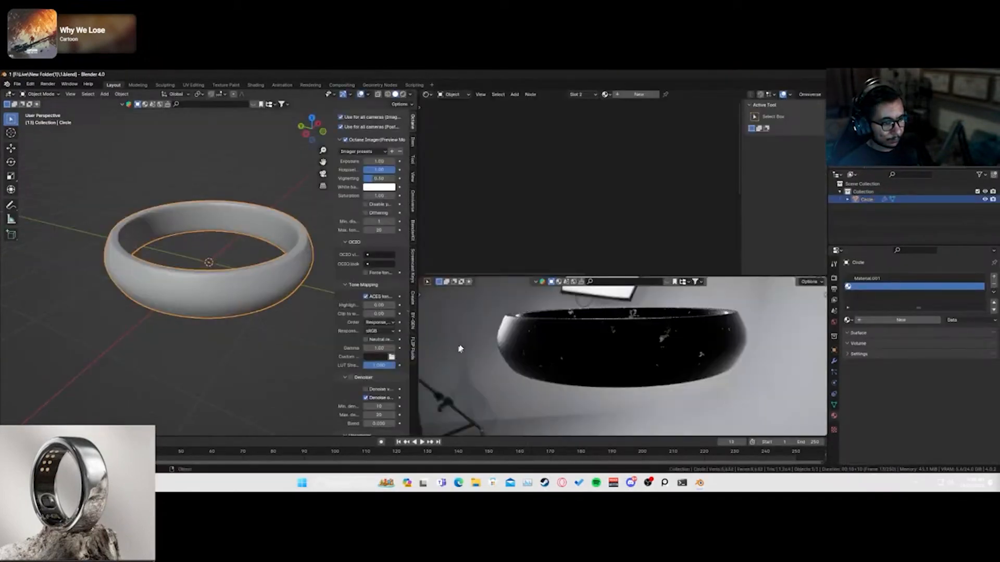
{"action": "middle_click_drag", "start_coordinate": [197, 345], "coordinate": [198, 348]}
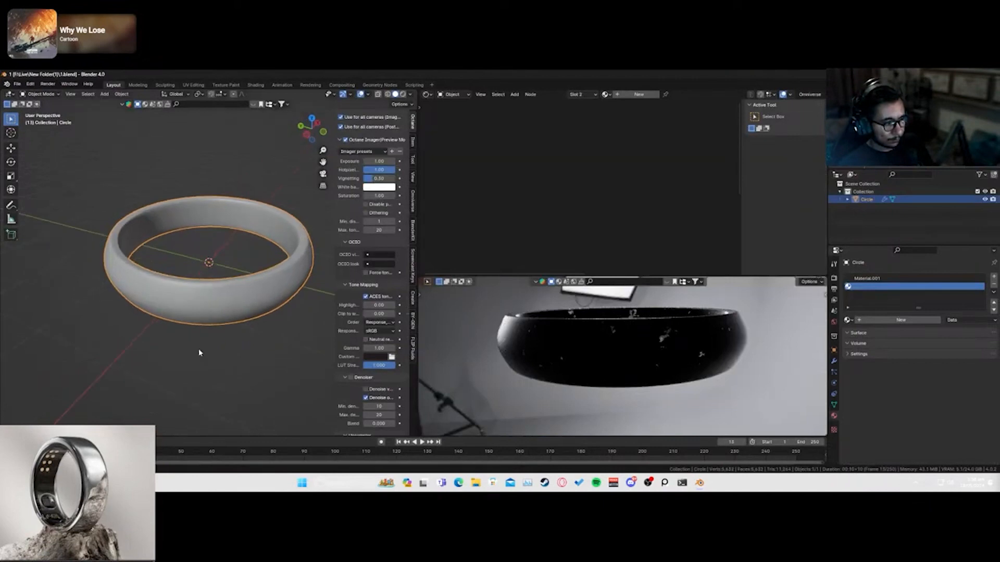
- Set the Screencast Keys origin to the large modelling viewport with offsets of about -225 in X and 0 in Y, and save the file
{"action": "left_click", "coordinate": [413, 266]}
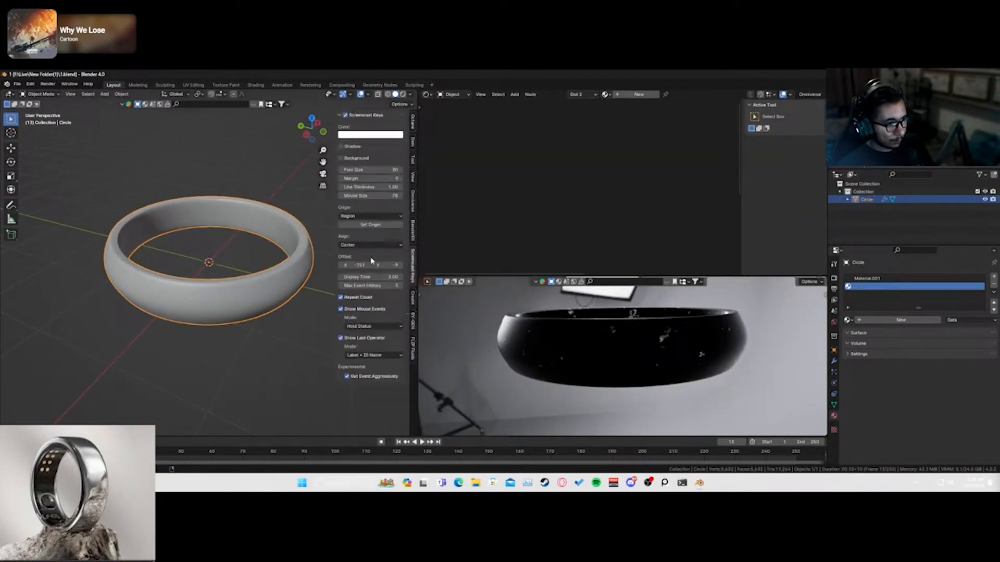
{"action": "left_click", "coordinate": [373, 223]}
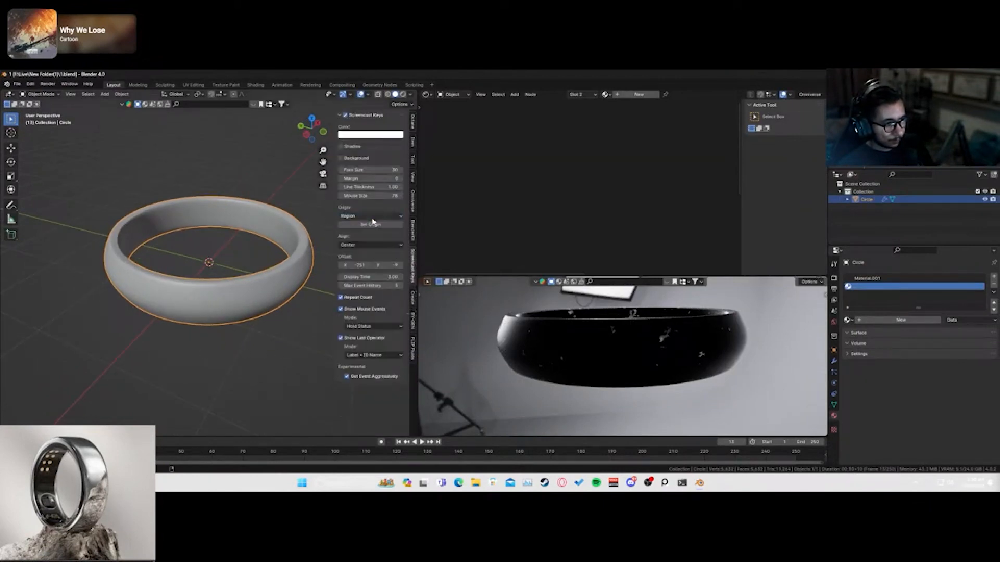
{"action": "left_click", "coordinate": [334, 290]}
{"action": "left_click", "coordinate": [358, 265]}
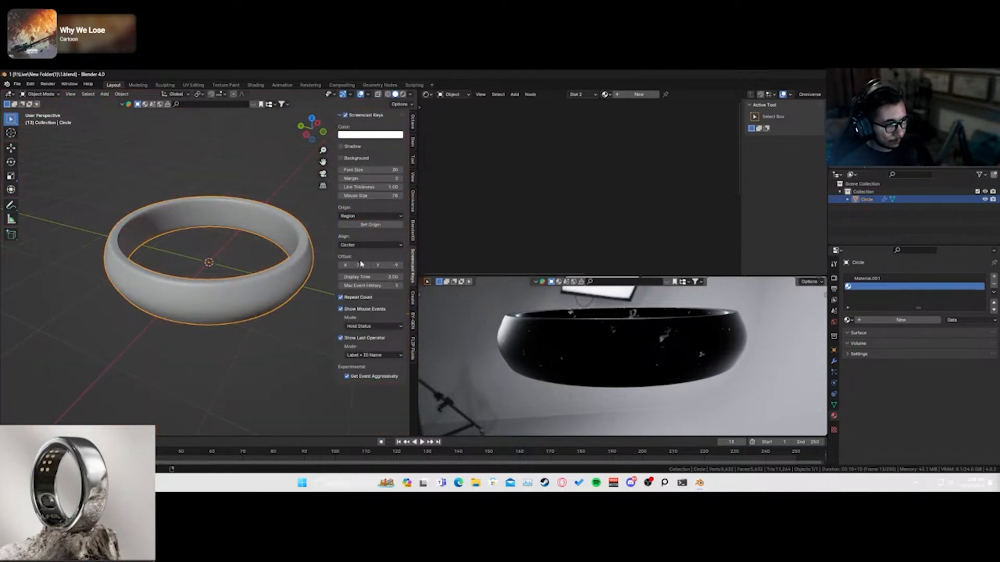
{"action": "type", "text": "0"}
{"action": "left_click", "coordinate": [386, 265]}
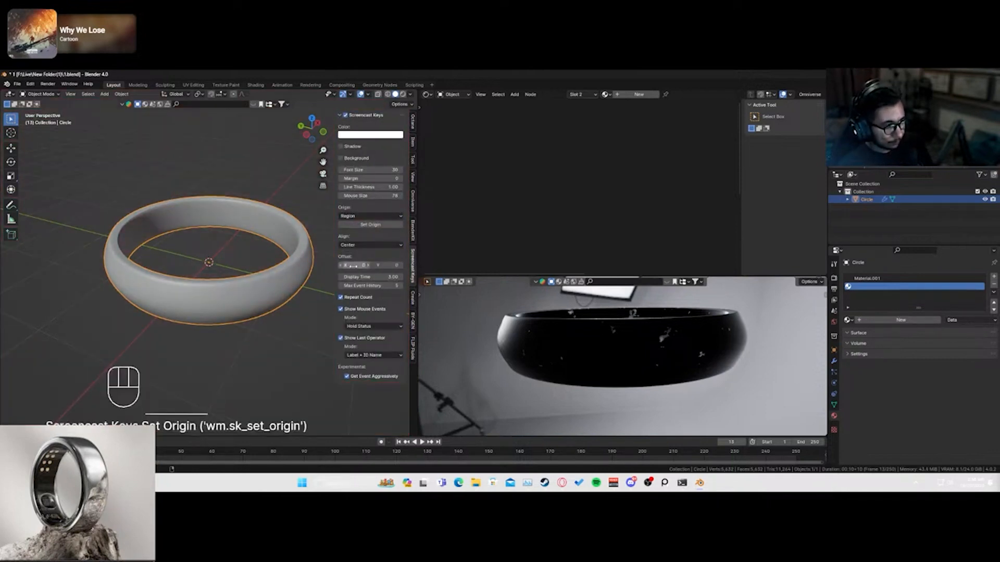
{"action": "left_click_drag", "start_coordinate": [359, 265], "coordinate": [307, 265]}
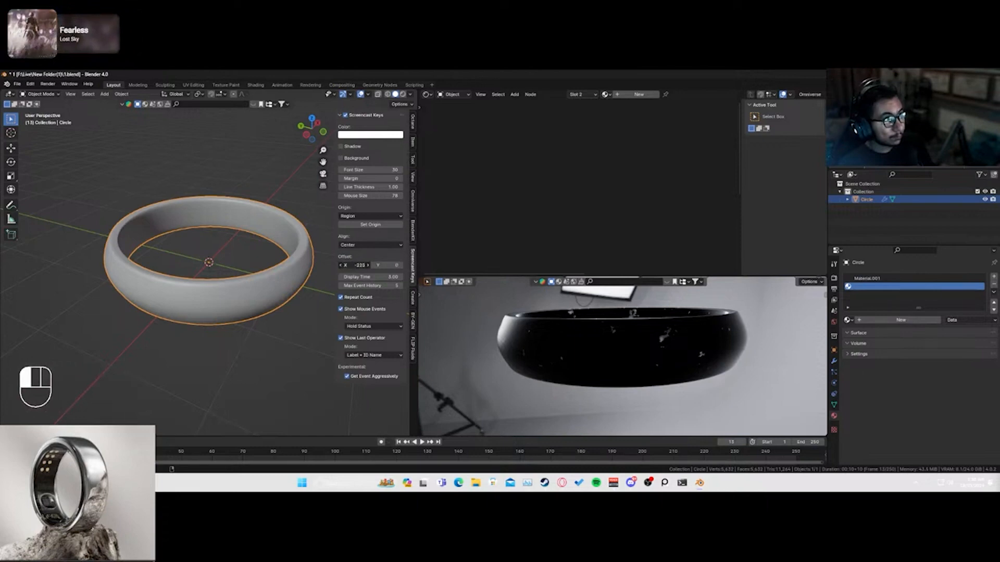
{"action": "left_click", "coordinate": [215, 360]}
{"action": "key", "text": "ctrl+s"}
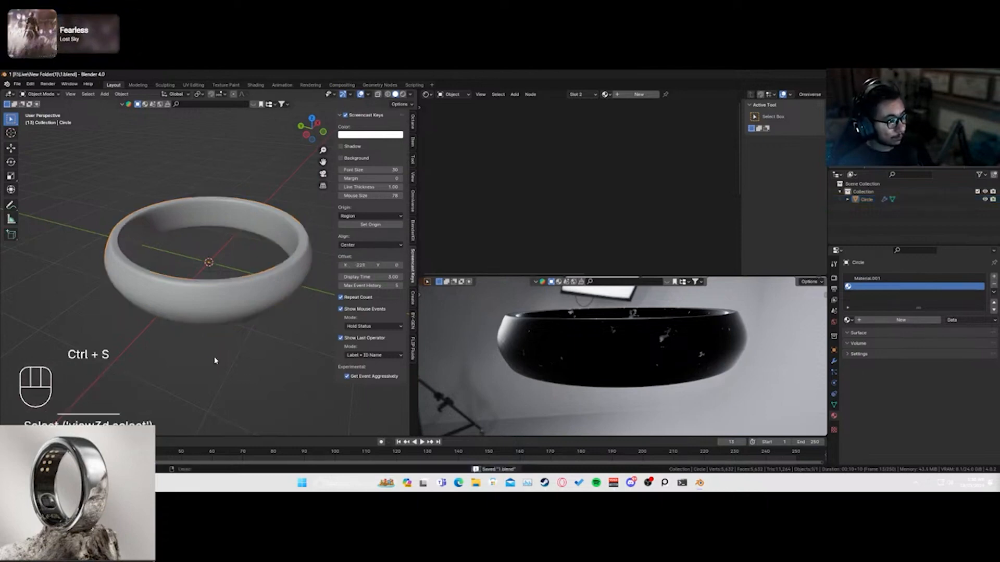
- Assign the empty second material slot to the two wide face loops around the ring's outer side
{"action": "left_click", "coordinate": [246, 310]}
{"action": "key", "text": "Tab"}
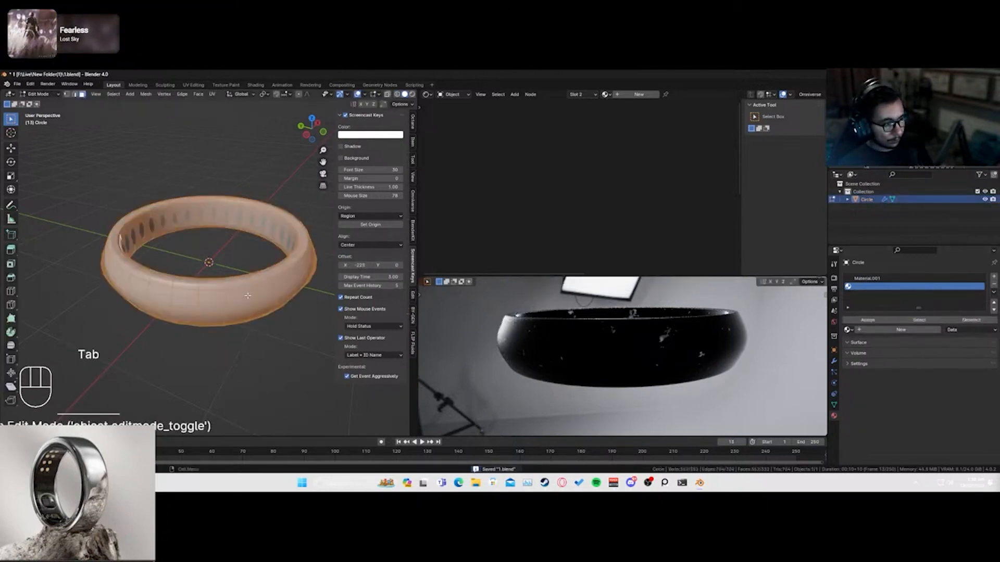
{"action": "left_click", "coordinate": [250, 296]}
{"action": "left_click", "coordinate": [255, 294], "text": "alt"}
{"action": "middle_click_drag", "start_coordinate": [256, 295], "coordinate": [263, 272]}
{"action": "left_click", "coordinate": [251, 250], "text": "alt+shift"}
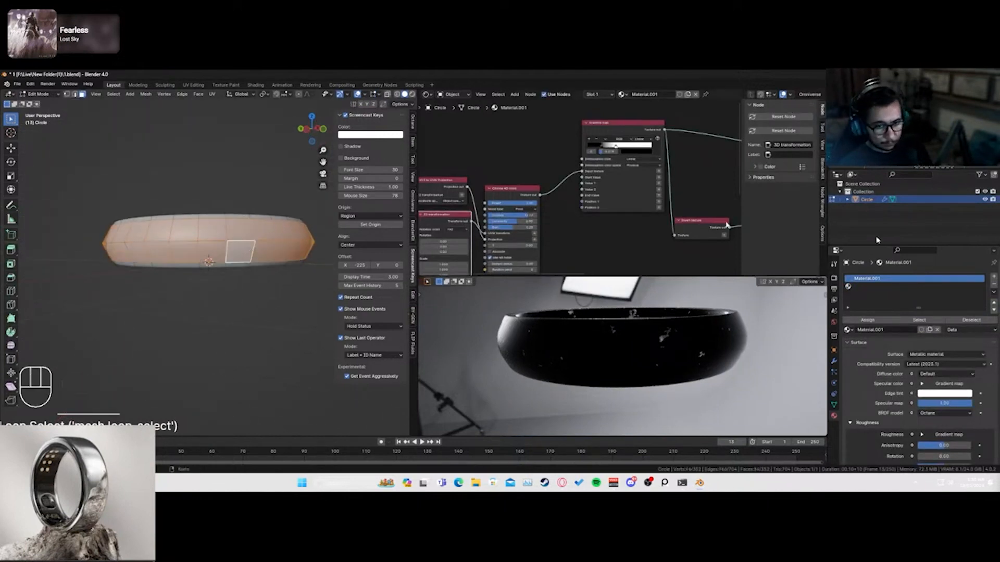
{"action": "left_click", "coordinate": [913, 286]}
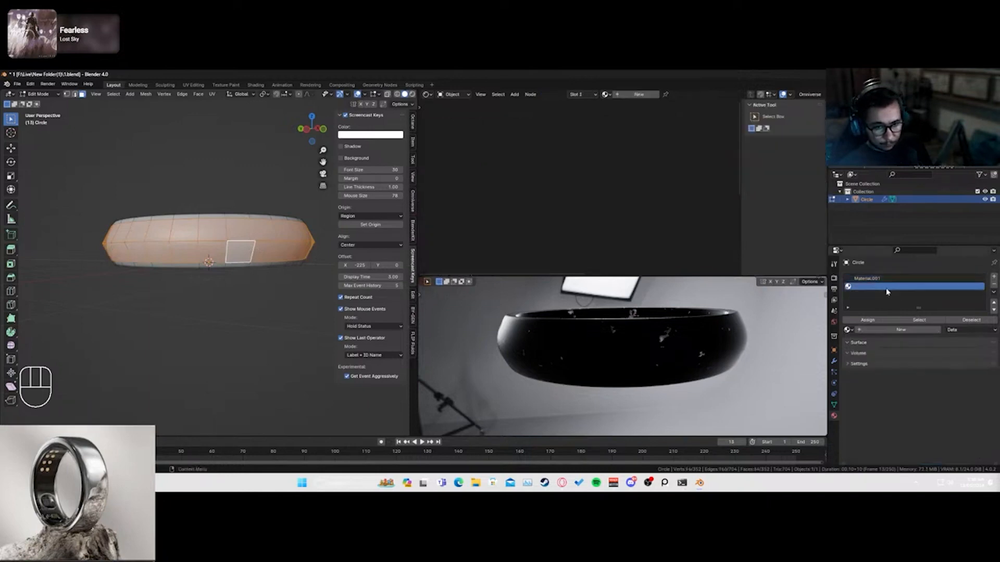
{"action": "left_click", "coordinate": [868, 319]}
{"action": "key", "text": "Tab"}
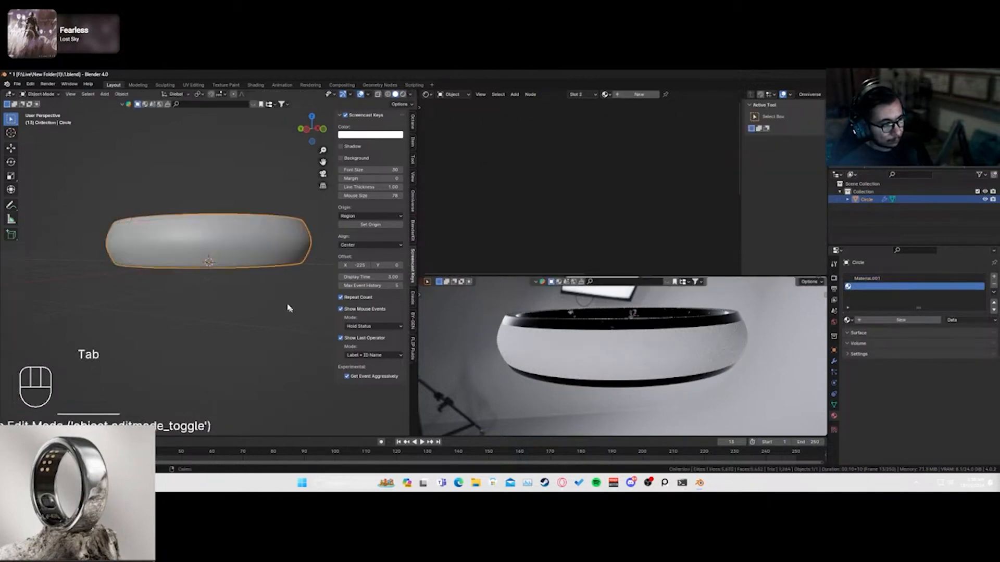
- Create a new material in the second slot for the outer band and save the file
{"action": "left_click", "coordinate": [639, 94]}
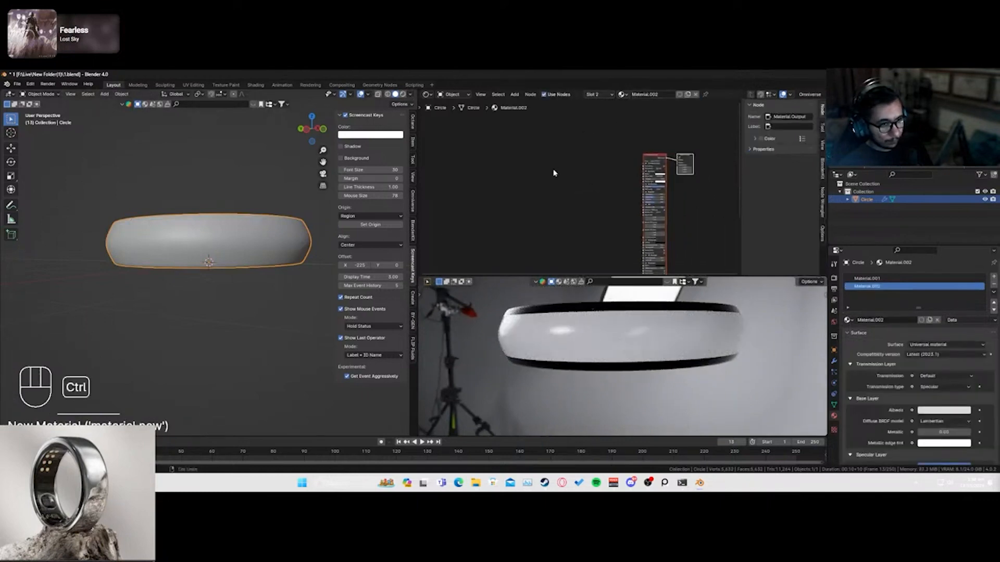
{"action": "key", "text": "ctrl+s"}
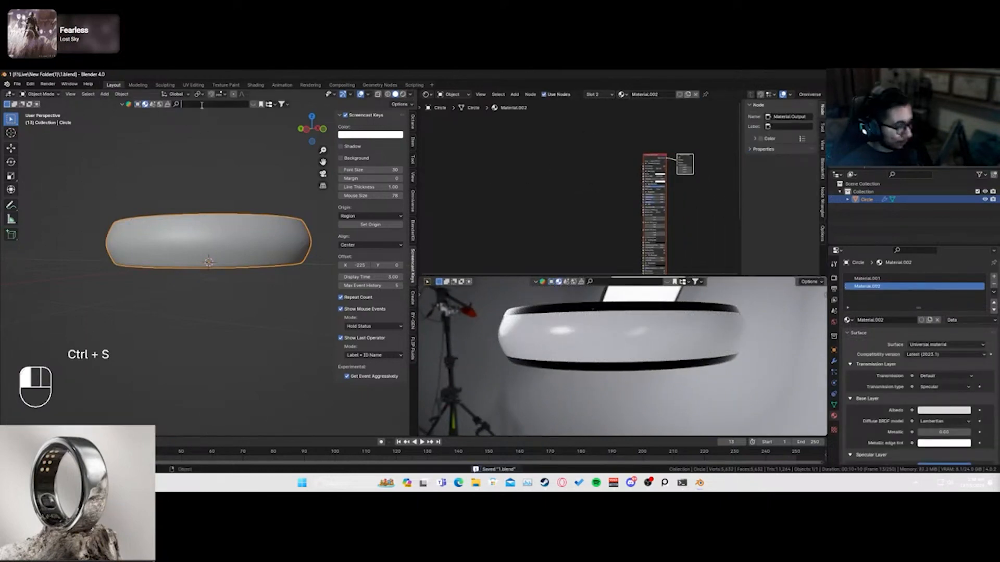
- Search the BlenderKit materials for wood and restrict the search to texture-based assets
{"action": "type", "text": "od"}
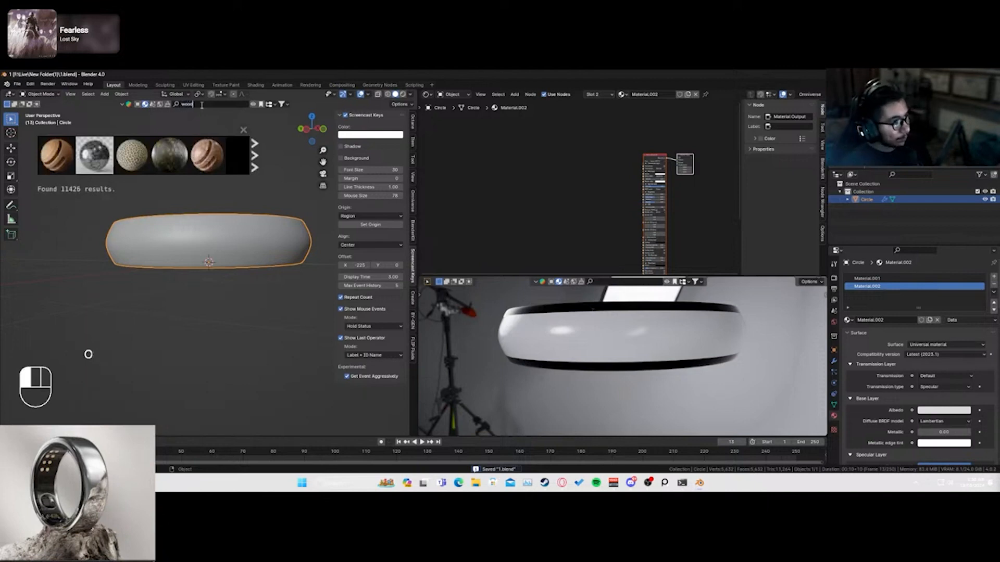
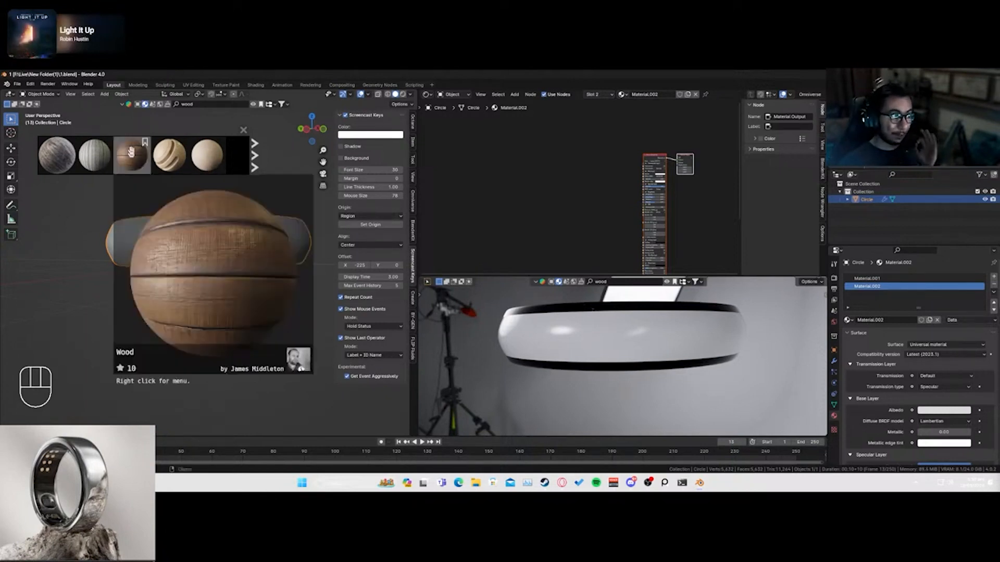
{"action": "left_click", "coordinate": [413, 235]}
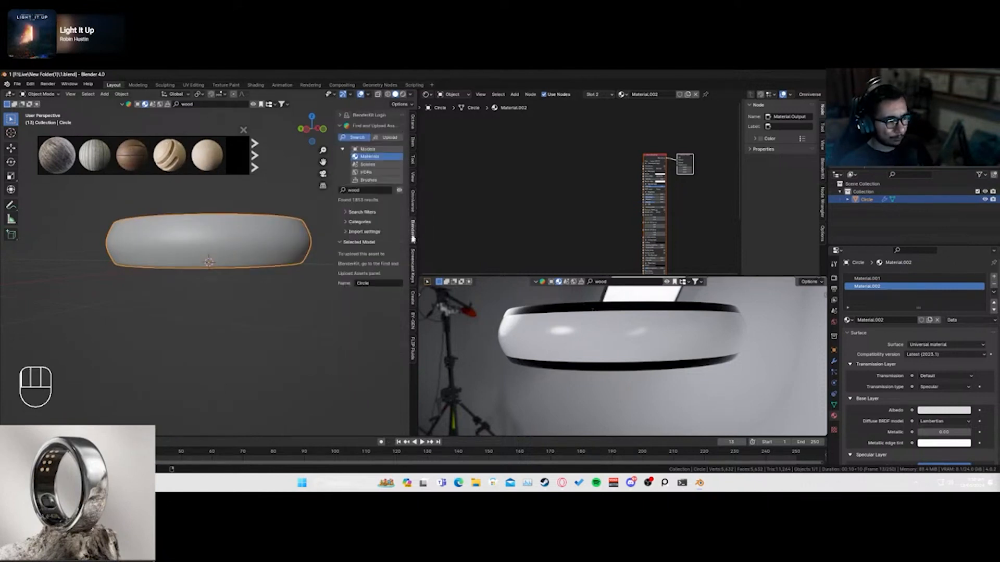
{"action": "left_click", "coordinate": [345, 213]}
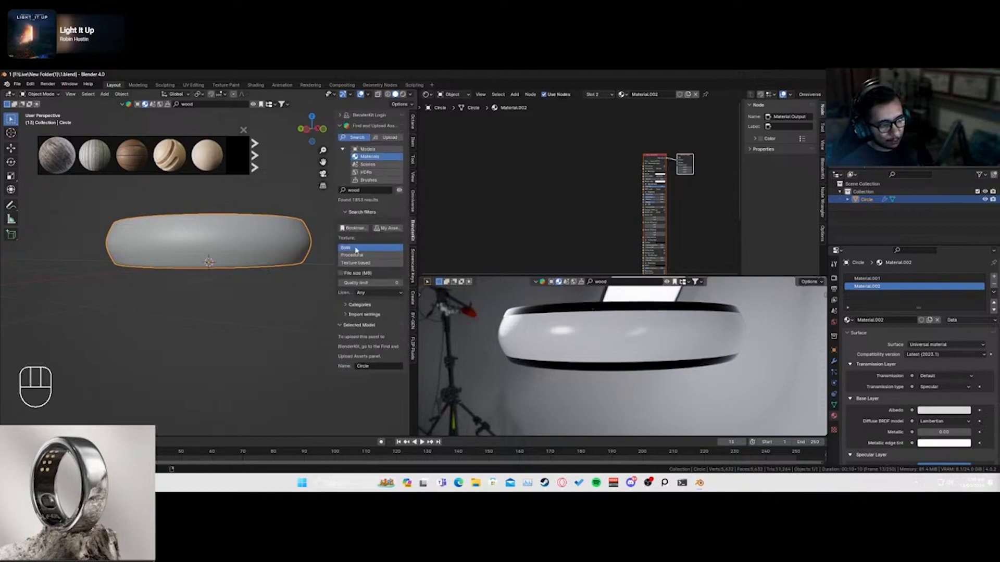
{"action": "left_click", "coordinate": [355, 249]}
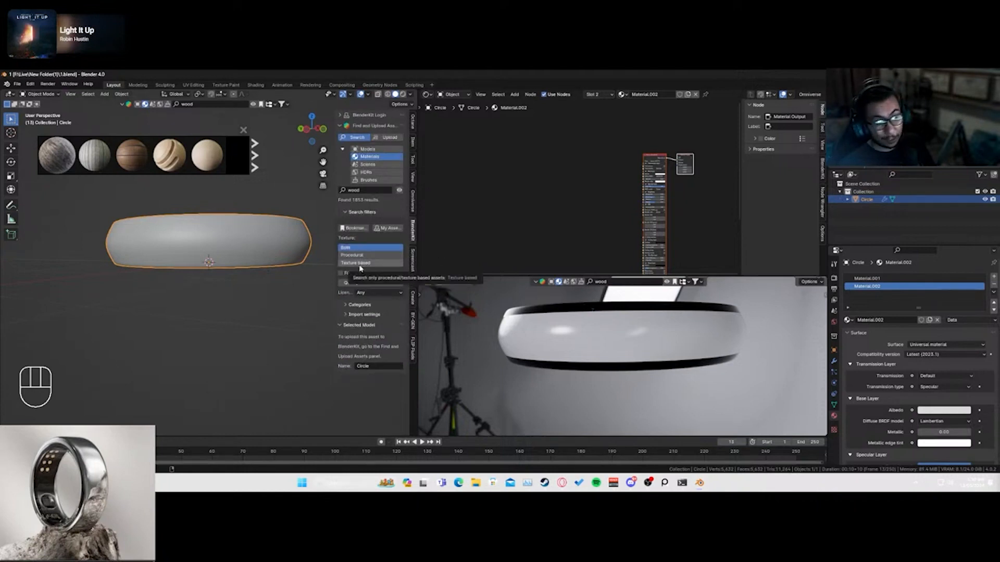
{"action": "left_click", "coordinate": [359, 263]}
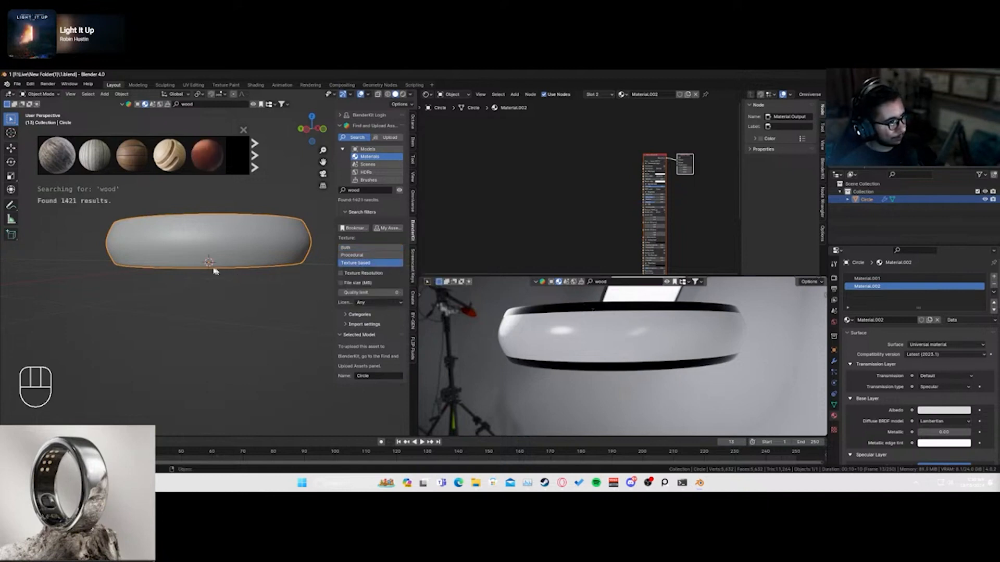
- Apply the rough weathered wood plank material from the second page of results to the ring's second material slot
{"action": "mouse_move", "coordinate": [92, 162]}
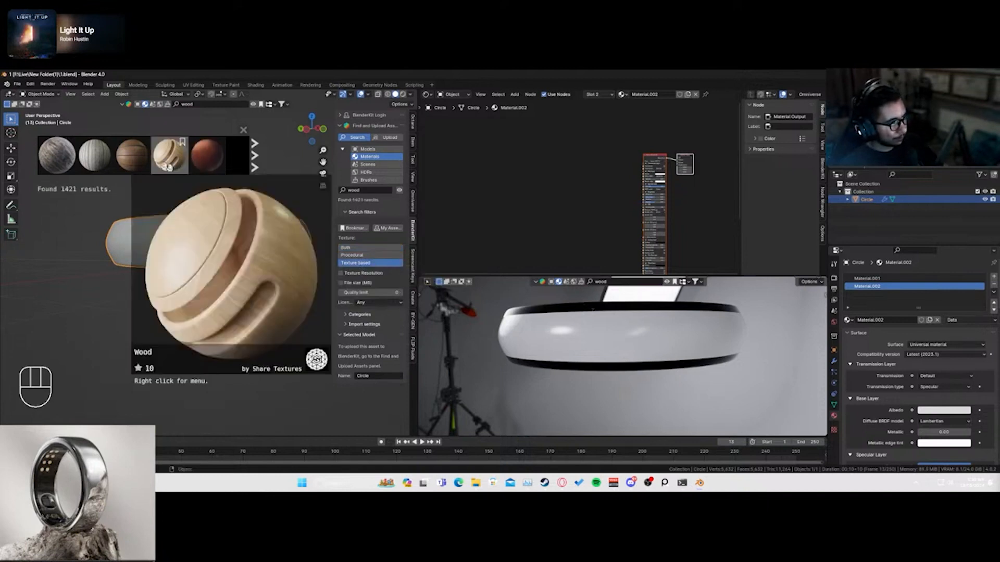
{"action": "left_click", "coordinate": [255, 158]}
{"action": "mouse_move", "coordinate": [214, 157]}
{"action": "mouse_move", "coordinate": [170, 164]}
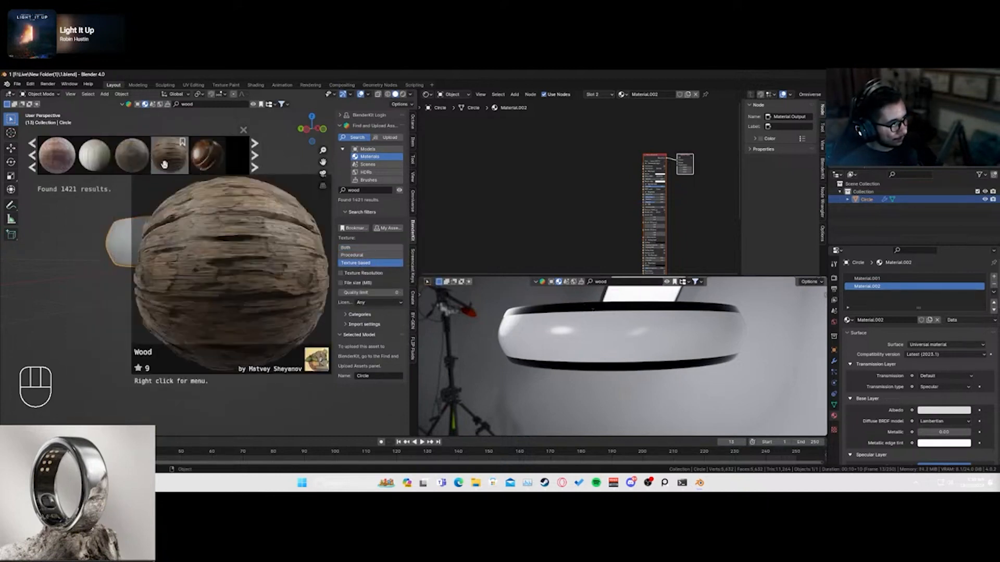
{"action": "left_click_drag", "start_coordinate": [165, 164], "coordinate": [234, 244]}
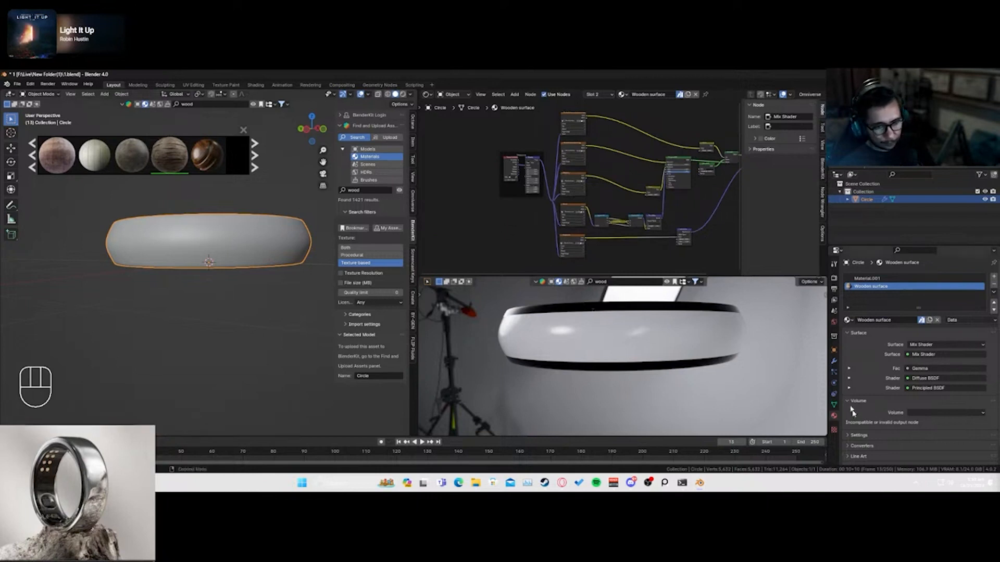
- Link the roughness texture directly to the Principled BSDF's Roughness input and delete the bypassed Gamma node
{"action": "scroll", "coordinate": [679, 226], "scroll_direction": "up", "scroll_amount": 8}
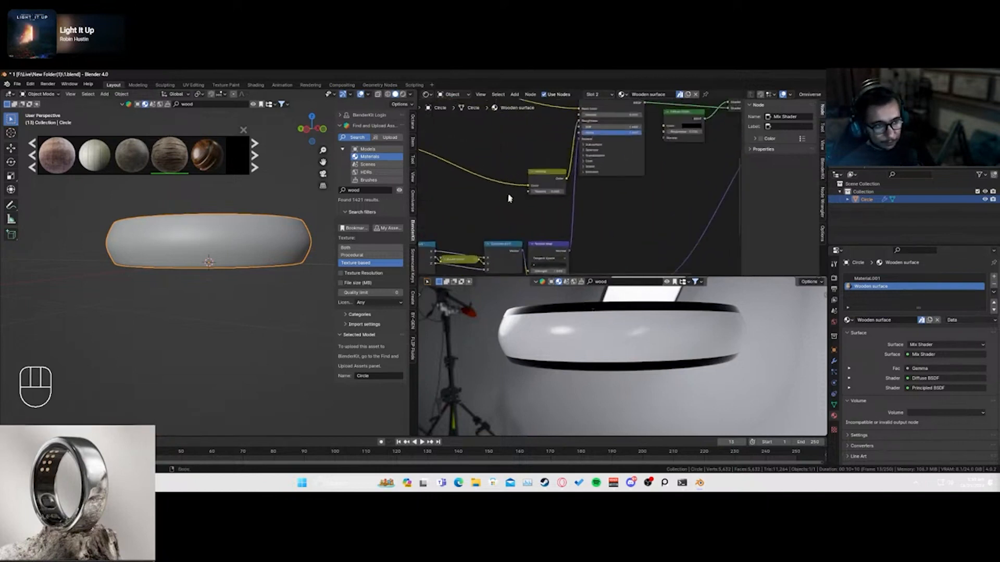
{"action": "scroll", "coordinate": [504, 209], "scroll_direction": "down", "scroll_amount": 3}
{"action": "left_click", "coordinate": [531, 188]}
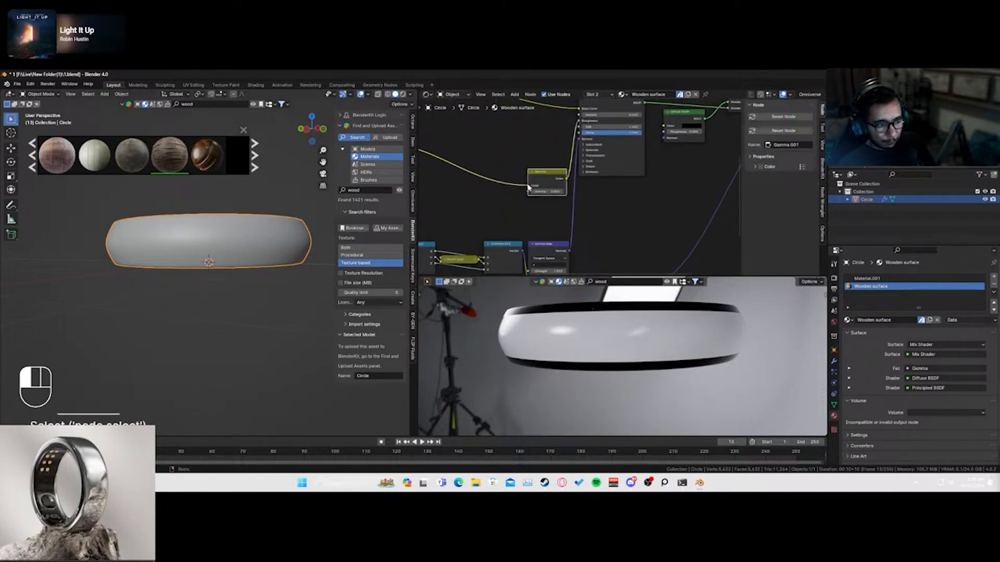
{"action": "left_click_drag", "start_coordinate": [570, 126], "coordinate": [579, 120]}
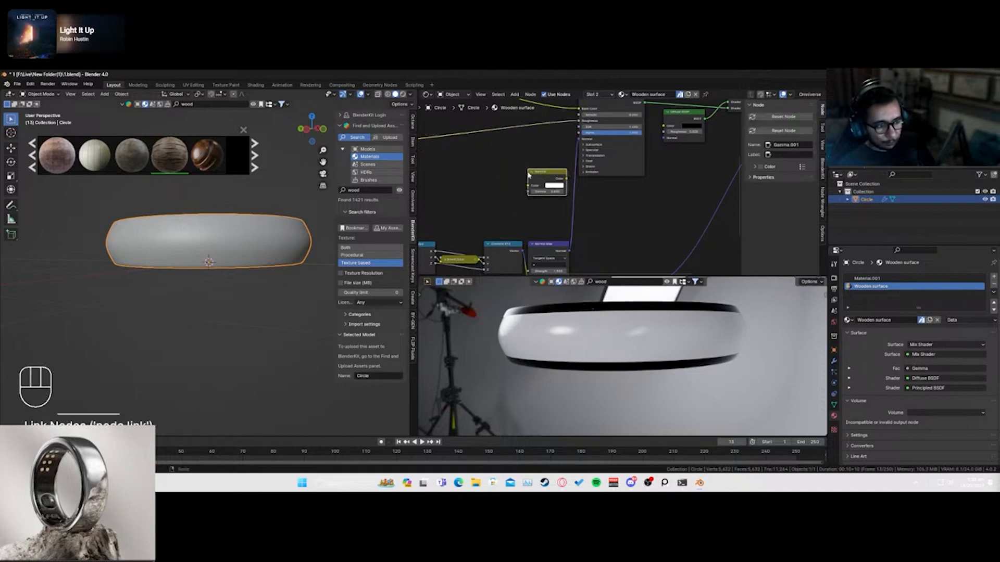
{"action": "left_click", "coordinate": [529, 174]}
{"action": "key", "text": "Delete"}
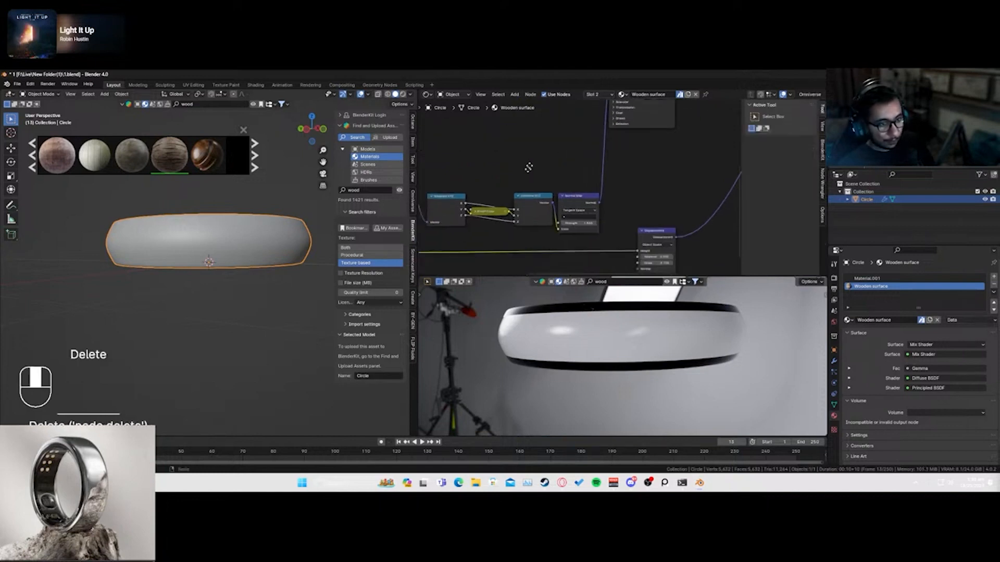
- Delete the separate, invert and combine nodes before the Normal Map node and link the normal texture directly to its colour input
{"action": "middle_click_drag", "start_coordinate": [529, 167], "coordinate": [556, 153]}
{"action": "left_click_drag", "start_coordinate": [471, 159], "coordinate": [574, 221]}
{"action": "key", "text": "Delete"}
{"action": "left_click_drag", "start_coordinate": [438, 163], "coordinate": [589, 218]}
- Delete the Diffuse BSDF, Mix Shader and remaining Gamma nodes, and link the Principled BSDF straight to the Material Output's Surface
{"action": "scroll", "coordinate": [561, 230], "scroll_direction": "down", "scroll_amount": 5}
{"action": "middle_click_drag", "start_coordinate": [584, 154], "coordinate": [575, 191]}
{"action": "scroll", "coordinate": [627, 196], "scroll_direction": "up", "scroll_amount": 8}
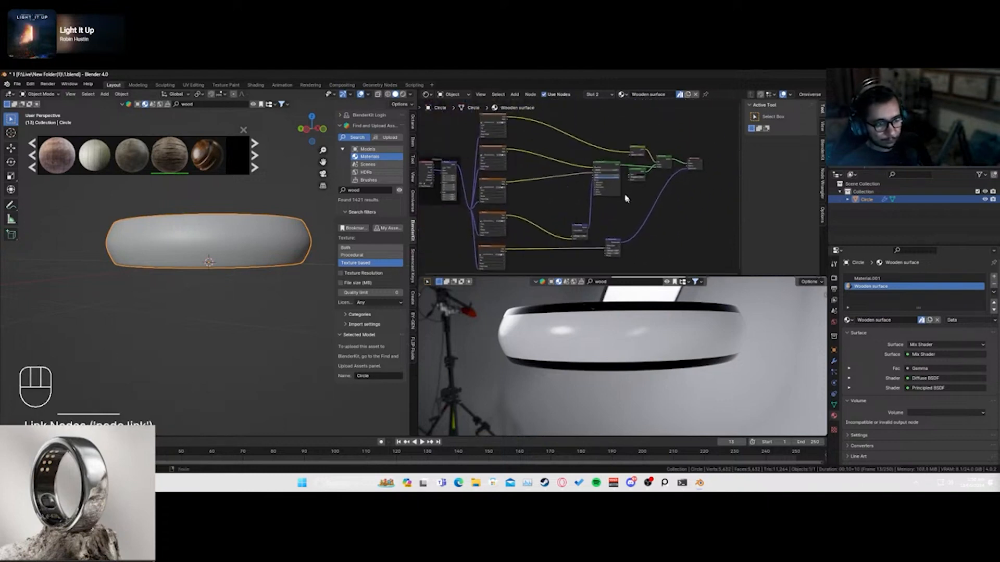
{"action": "middle_click_drag", "start_coordinate": [682, 179], "coordinate": [587, 220]}
{"action": "key", "text": "Delete"}
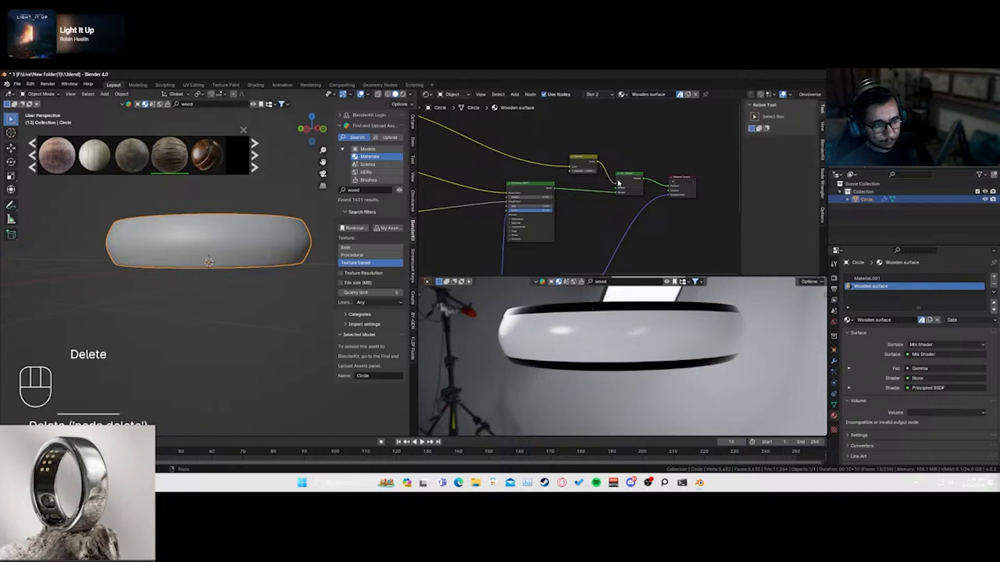
{"action": "left_click", "coordinate": [625, 175]}
{"action": "key", "text": "Delete"}
{"action": "left_click", "coordinate": [583, 162]}
{"action": "scroll", "coordinate": [570, 188], "scroll_direction": "down", "scroll_amount": 4}
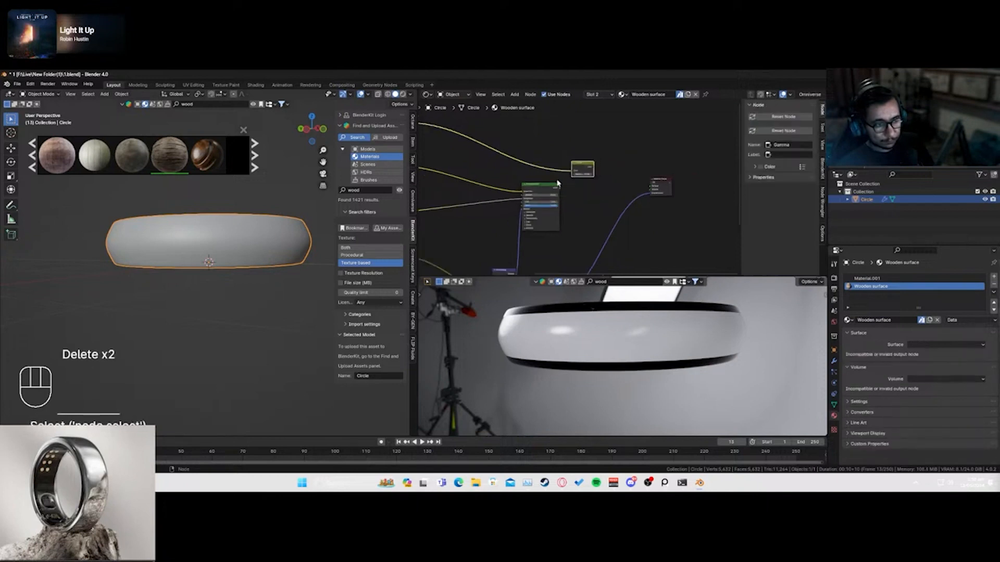
{"action": "scroll", "coordinate": [567, 190], "scroll_direction": "up", "scroll_amount": 2}
{"action": "key", "text": "Delete"}
{"action": "left_click_drag", "start_coordinate": [567, 188], "coordinate": [633, 194]}
- Convert the wooden surface material to an Octane material
{"action": "scroll", "coordinate": [631, 195], "scroll_direction": "up", "scroll_amount": 3}
{"action": "scroll", "coordinate": [885, 411], "scroll_direction": "down", "scroll_amount": 3}
{"action": "scroll", "coordinate": [880, 419], "scroll_direction": "down", "scroll_amount": 2}
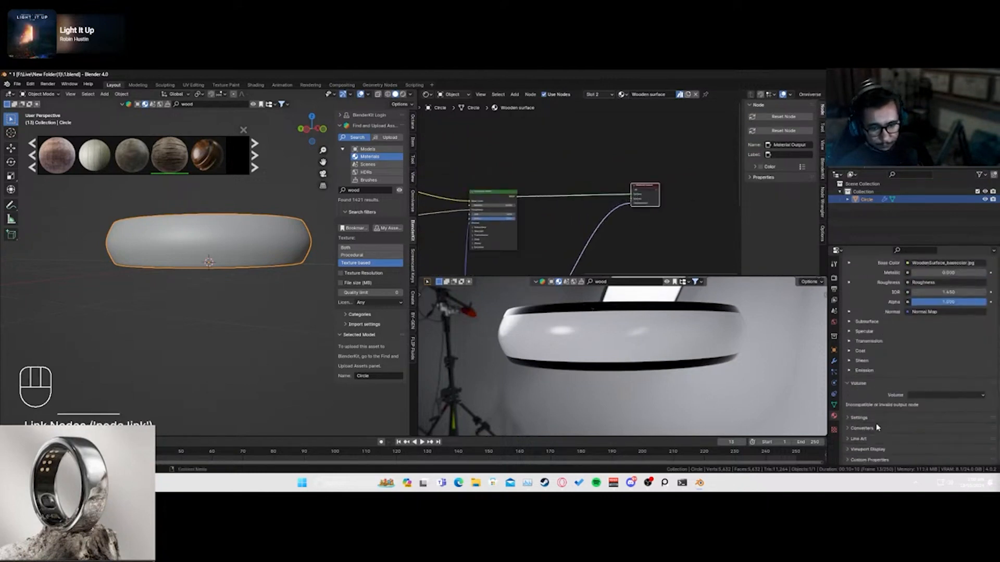
{"action": "left_click", "coordinate": [849, 429]}
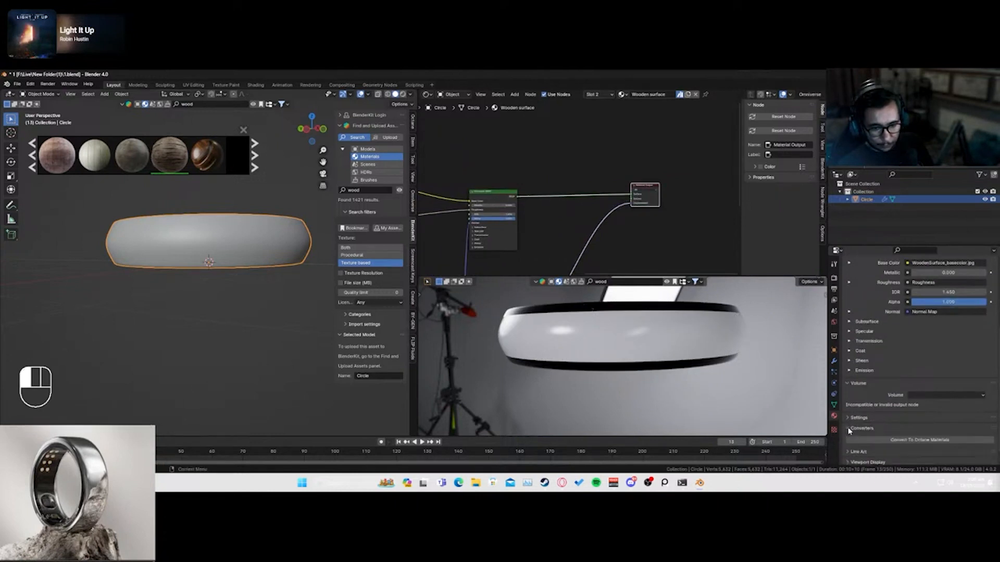
{"action": "left_click", "coordinate": [884, 441]}
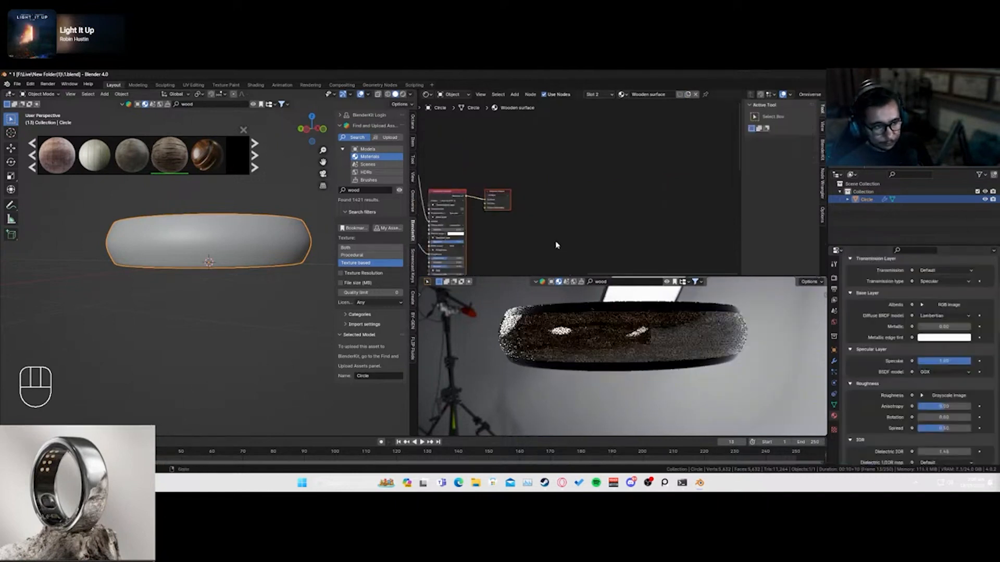
- Set the coating and sheen colours of the converted wood material to black
{"action": "middle_click_drag", "start_coordinate": [573, 269], "coordinate": [620, 127]}
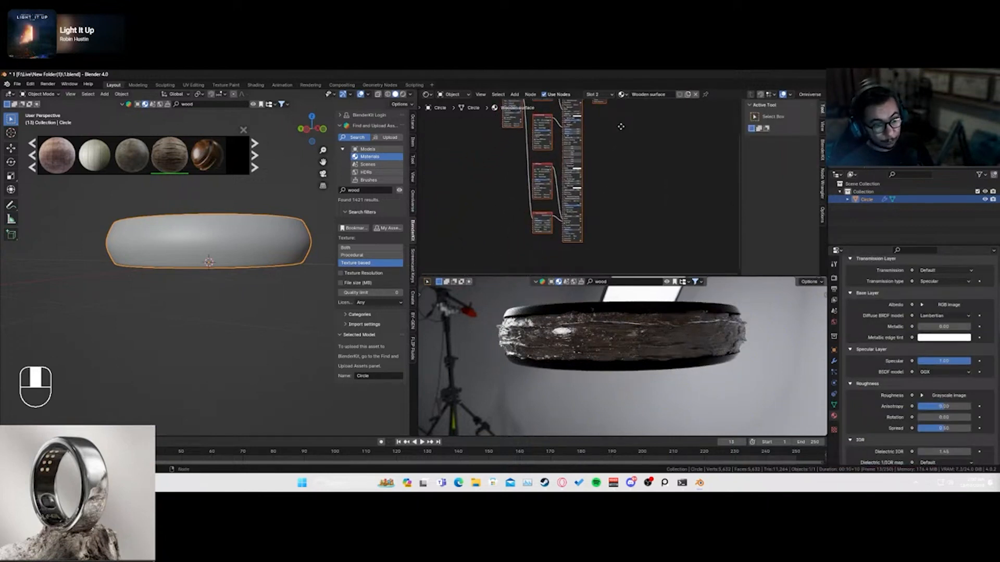
{"action": "scroll", "coordinate": [625, 161], "scroll_direction": "up", "scroll_amount": 4}
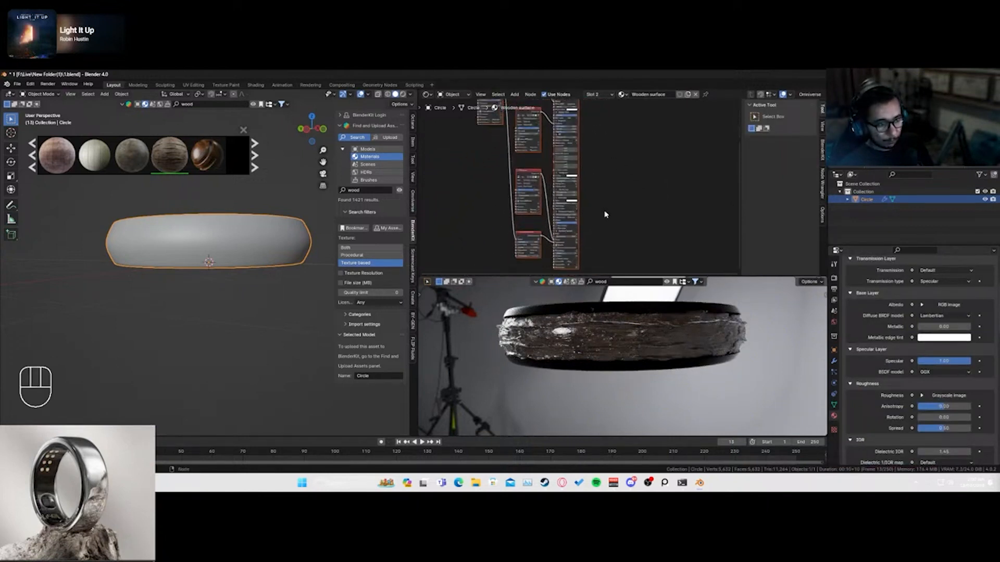
{"action": "scroll", "coordinate": [590, 214], "scroll_direction": "up", "scroll_amount": 1}
{"action": "left_click", "coordinate": [566, 166]}
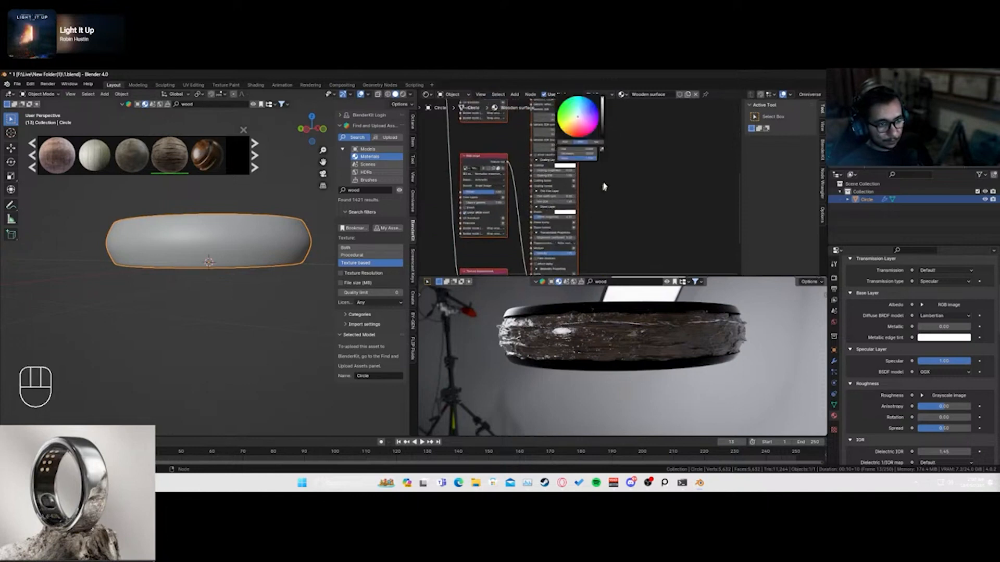
{"action": "left_click", "coordinate": [567, 166]}
{"action": "left_click", "coordinate": [601, 139]}
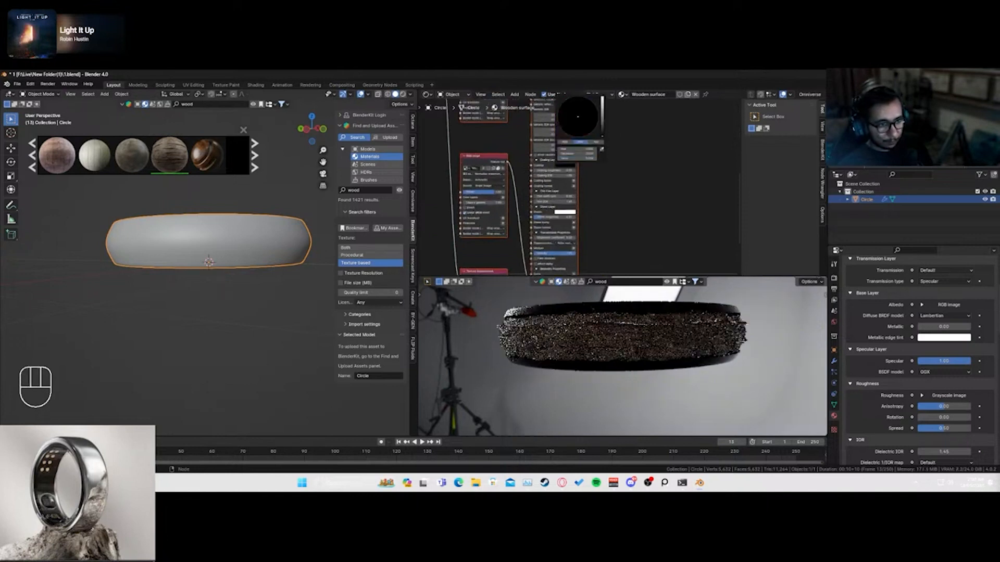
{"action": "left_click", "coordinate": [568, 213]}
{"action": "left_click_drag", "start_coordinate": [603, 172], "coordinate": [606, 201]}
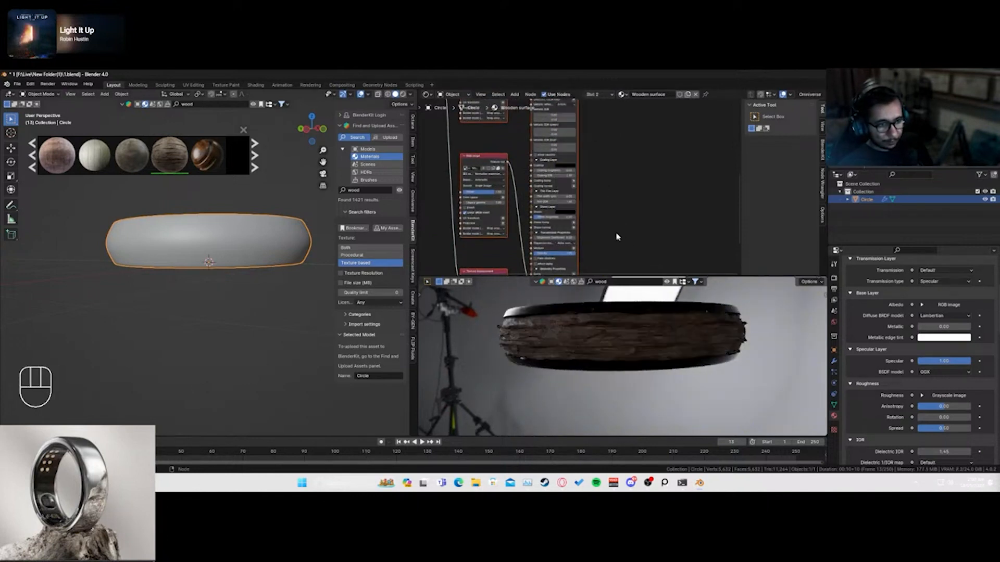
- Set the Texture displacement node's level of detail to 4096x4096 and its height to 0
{"action": "middle_click_drag", "start_coordinate": [616, 231], "coordinate": [657, 128]}
{"action": "scroll", "coordinate": [542, 210], "scroll_direction": "up", "scroll_amount": 4}
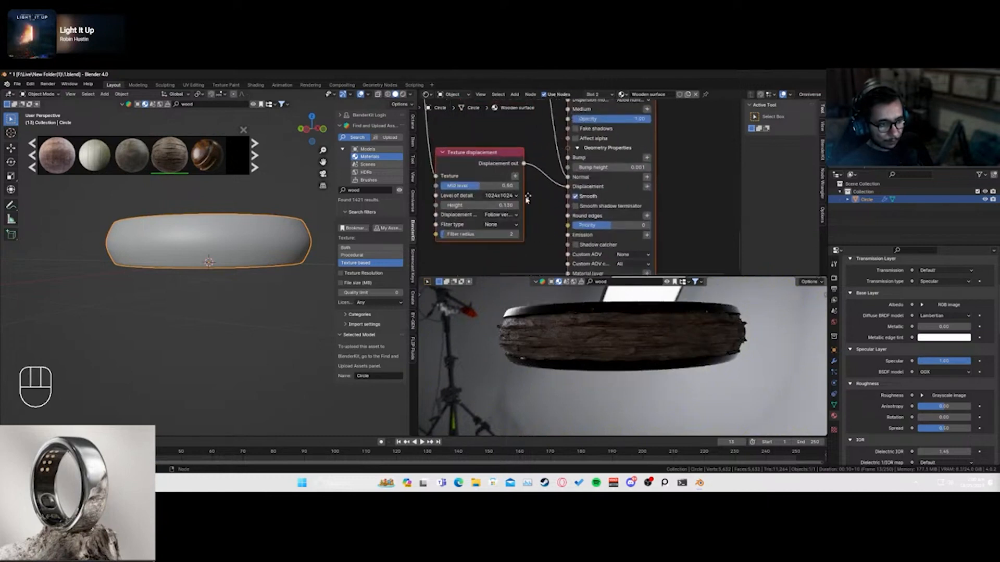
{"action": "middle_click_drag", "start_coordinate": [527, 198], "coordinate": [561, 178]}
{"action": "left_click", "coordinate": [529, 177]}
{"action": "left_click", "coordinate": [534, 225]}
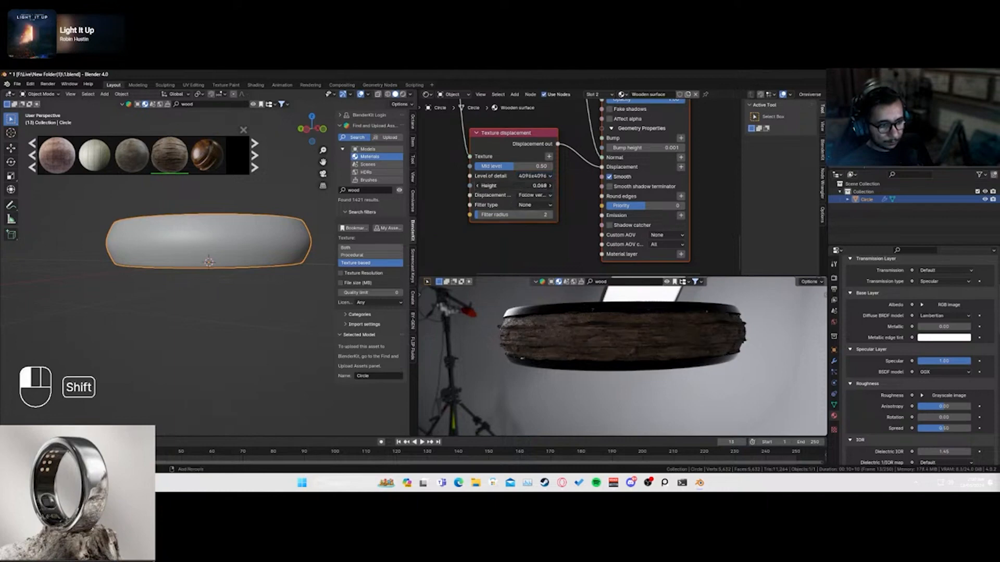
{"action": "key", "text": "BackSpace"}
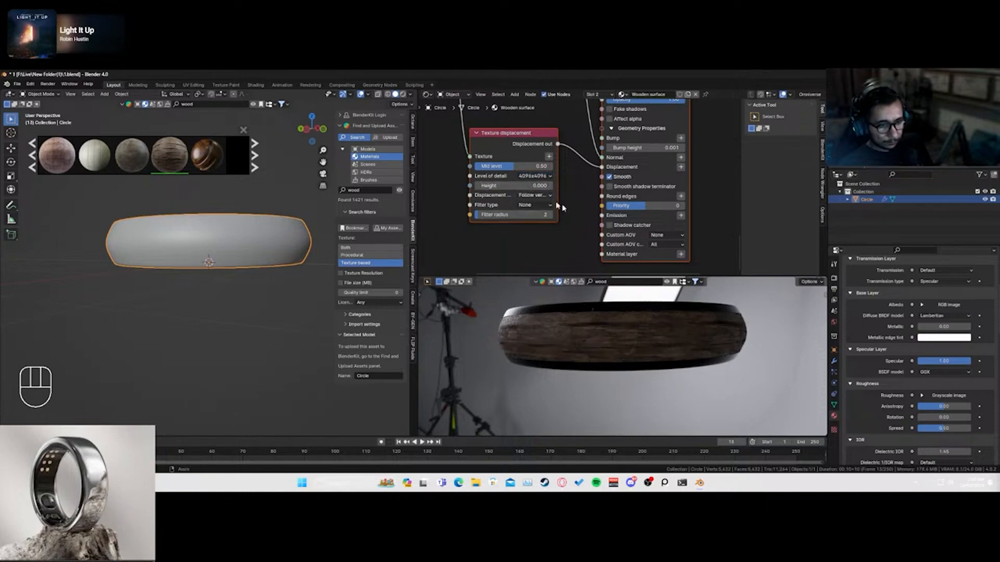
- Add a Material layer group to the wood material's Material layer input, with a Specular layer as Layer 1
{"action": "middle_click_drag", "start_coordinate": [591, 299], "coordinate": [586, 355]}
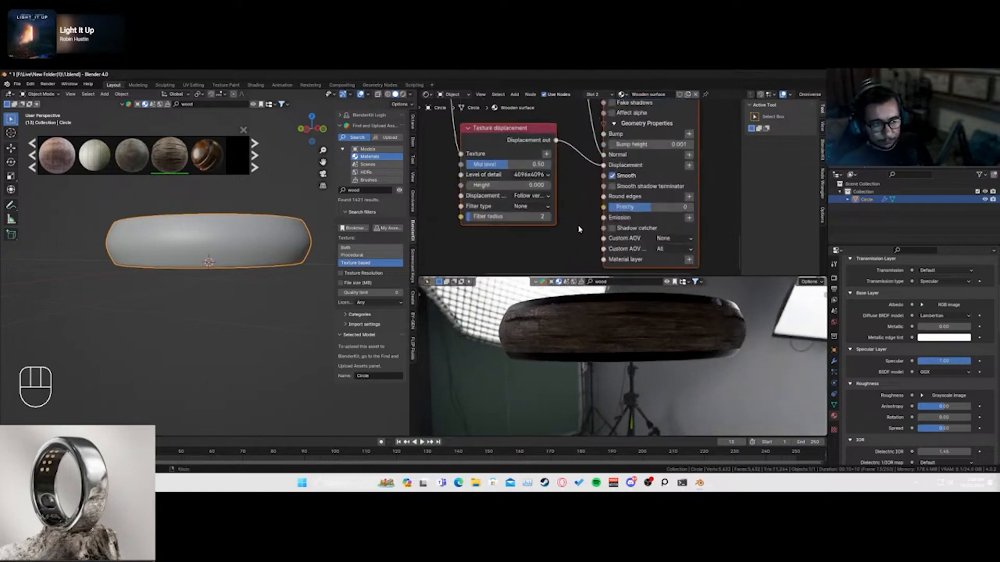
{"action": "middle_click_drag", "start_coordinate": [582, 263], "coordinate": [559, 221]}
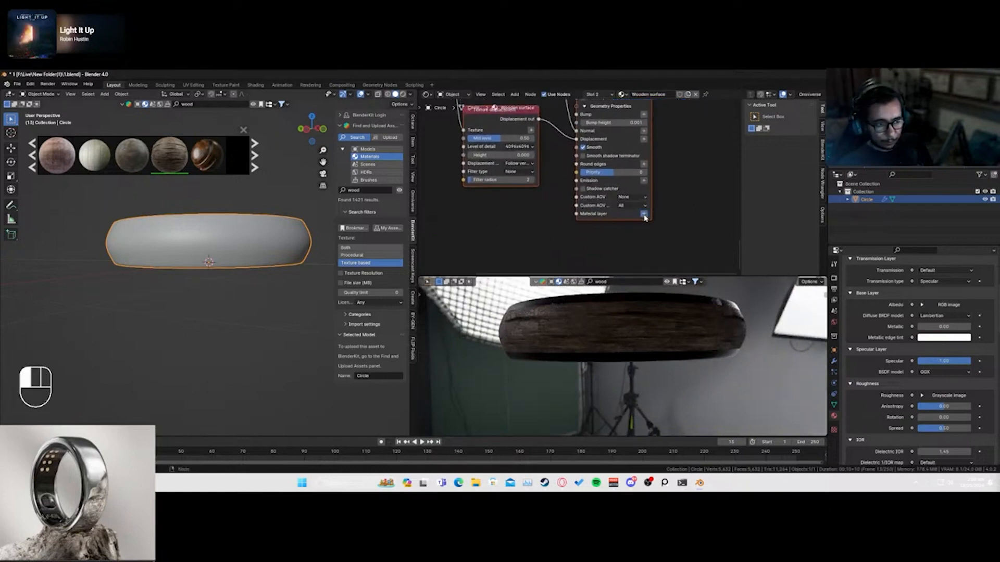
{"action": "left_click", "coordinate": [644, 215]}
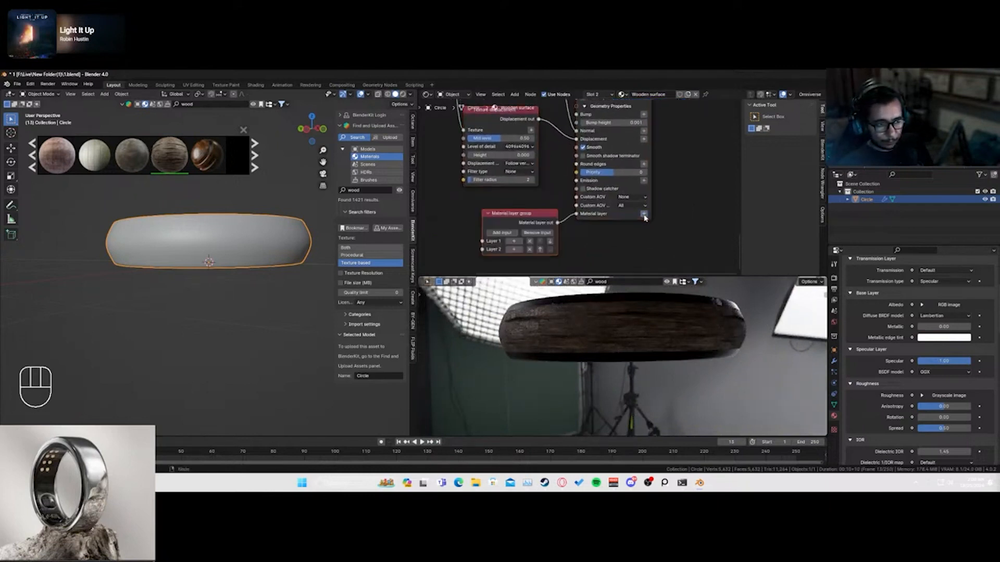
{"action": "left_click", "coordinate": [518, 241]}
{"action": "mouse_move", "coordinate": [515, 250]}
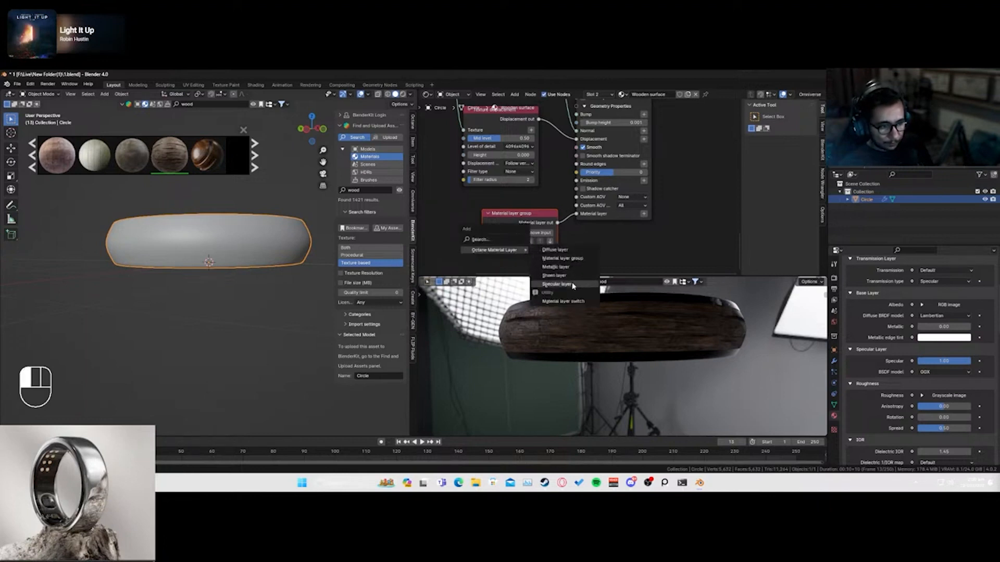
{"action": "left_click", "coordinate": [556, 284]}
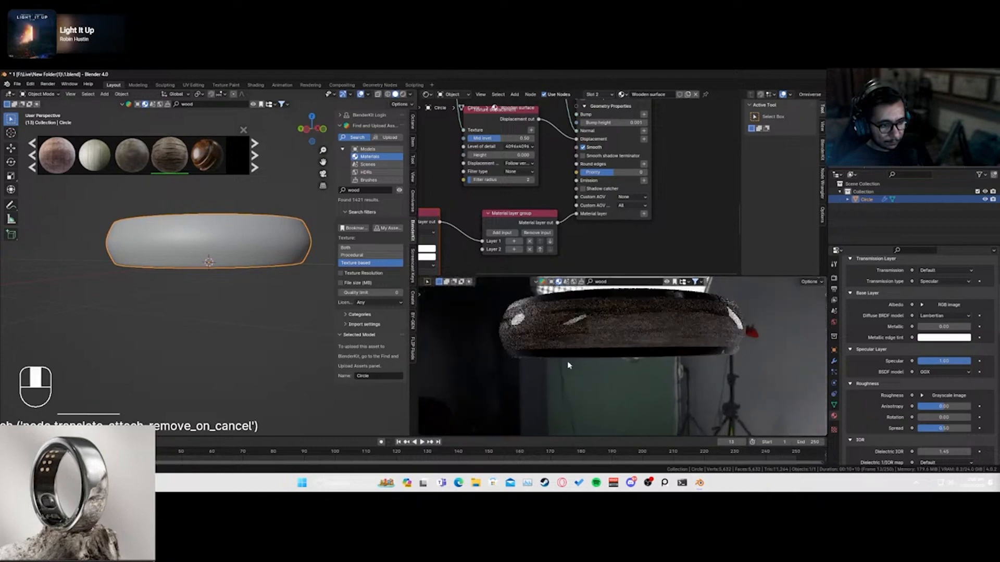
- Raise the roughness of the wood material's Specular layer to about 0.20 and save the file
{"action": "middle_click_drag", "start_coordinate": [568, 366], "coordinate": [583, 367]}
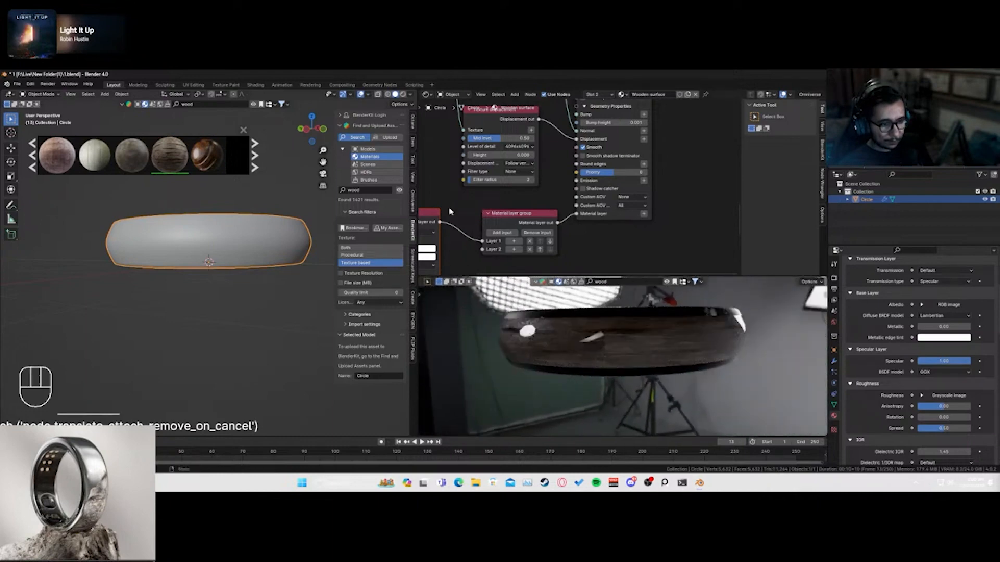
{"action": "middle_click_drag", "start_coordinate": [450, 211], "coordinate": [572, 122]}
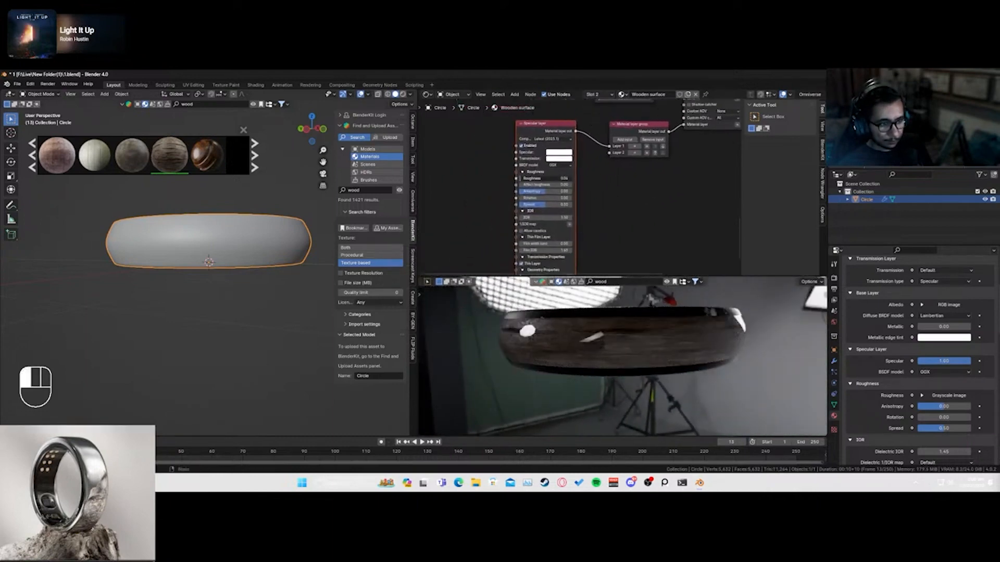
{"action": "left_click_drag", "start_coordinate": [547, 178], "coordinate": [530, 178]}
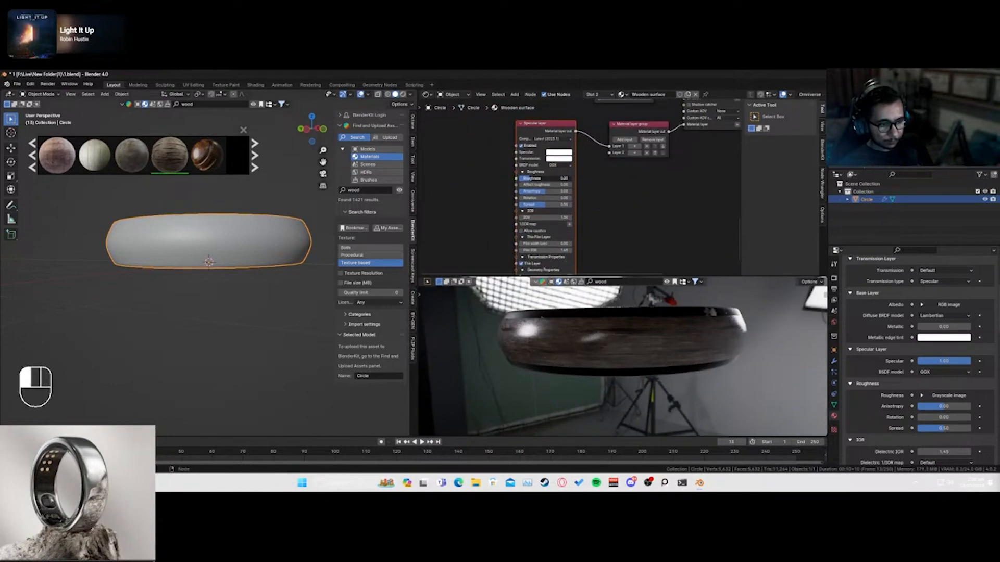
{"action": "mouse_move", "coordinate": [540, 341]}
{"action": "middle_mouse_down"}
{"action": "mouse_move", "coordinate": [535, 359]}
{"action": "mouse_move", "coordinate": [525, 334]}
{"action": "middle_mouse_up"}
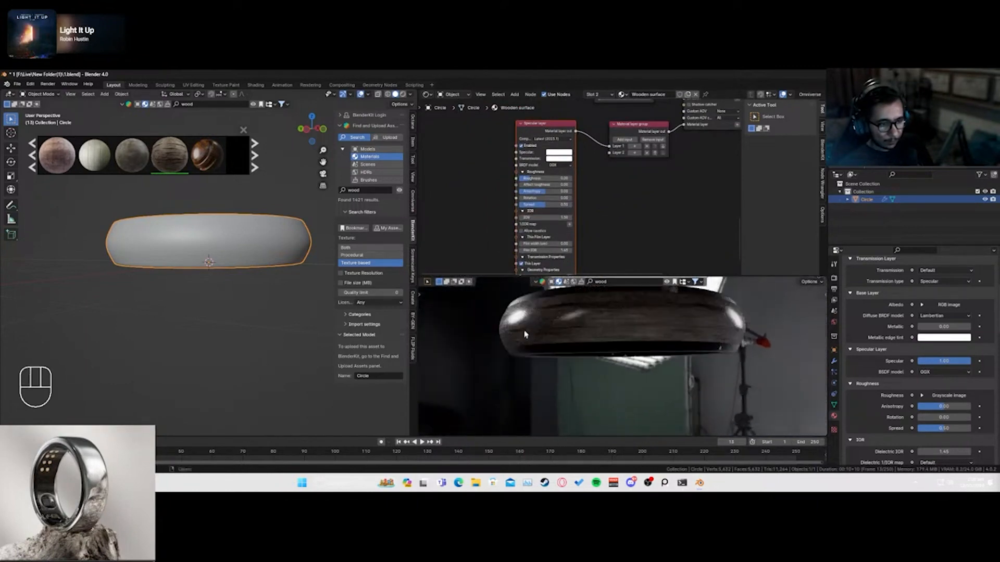
{"action": "middle_click_drag", "start_coordinate": [577, 246], "coordinate": [533, 182]}
{"action": "mouse_move", "coordinate": [581, 369]}
{"action": "left_mouse_down"}
{"action": "mouse_move", "coordinate": [567, 351]}
{"action": "mouse_move", "coordinate": [588, 378]}
{"action": "left_mouse_up"}
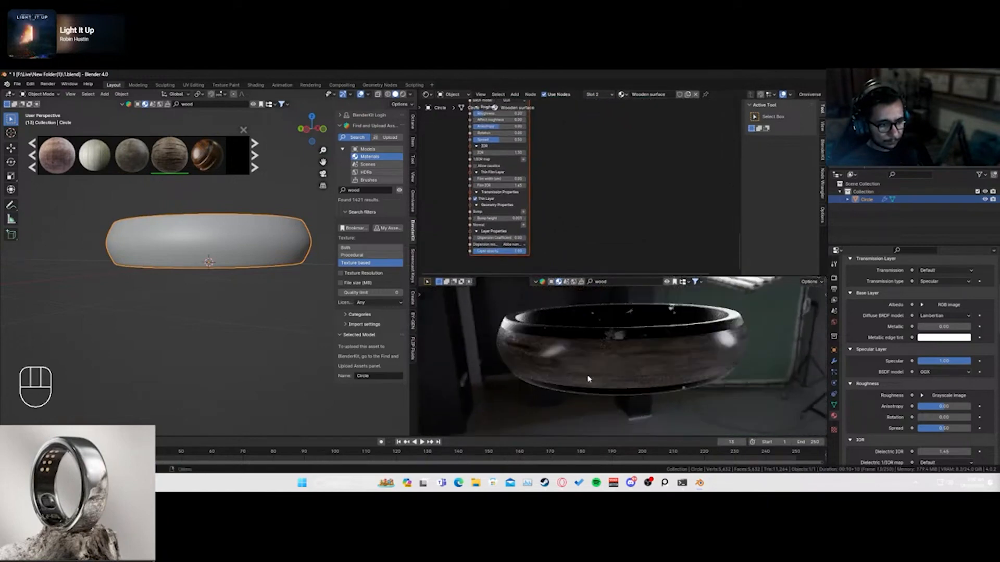
{"action": "scroll", "coordinate": [547, 241], "scroll_direction": "down", "scroll_amount": 3}
{"action": "middle_click_drag", "start_coordinate": [573, 195], "coordinate": [542, 95]}
{"action": "scroll", "coordinate": [563, 221], "scroll_direction": "up", "scroll_amount": 5}
{"action": "middle_click_drag", "start_coordinate": [589, 367], "coordinate": [627, 349]}
{"action": "key", "text": "ctrl+s"}
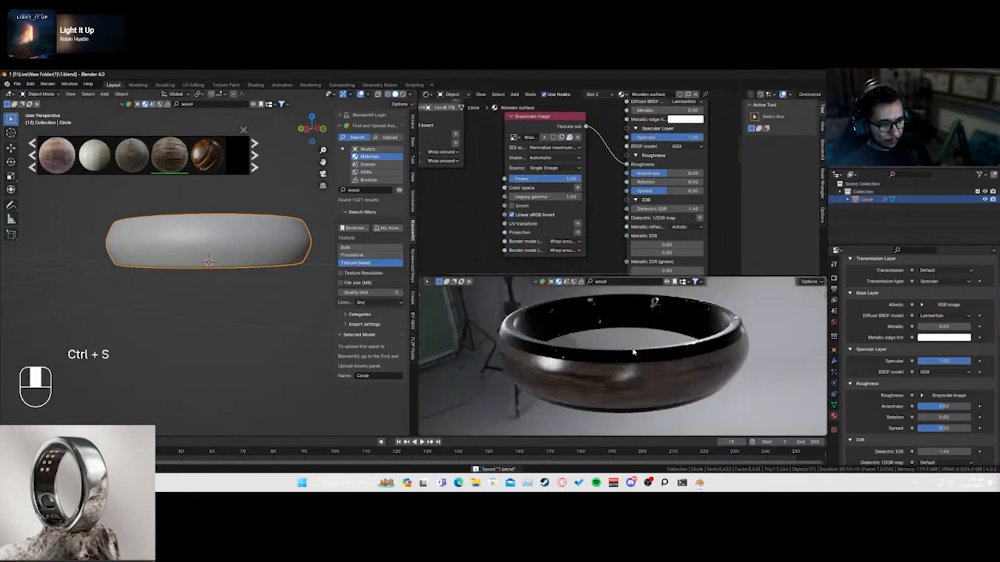
- Shift the dark stop of Material.001's first Gradient map to adjust the spread of the worn specks, and save the file
{"action": "scroll", "coordinate": [505, 132], "scroll_direction": "down", "scroll_amount": 3}
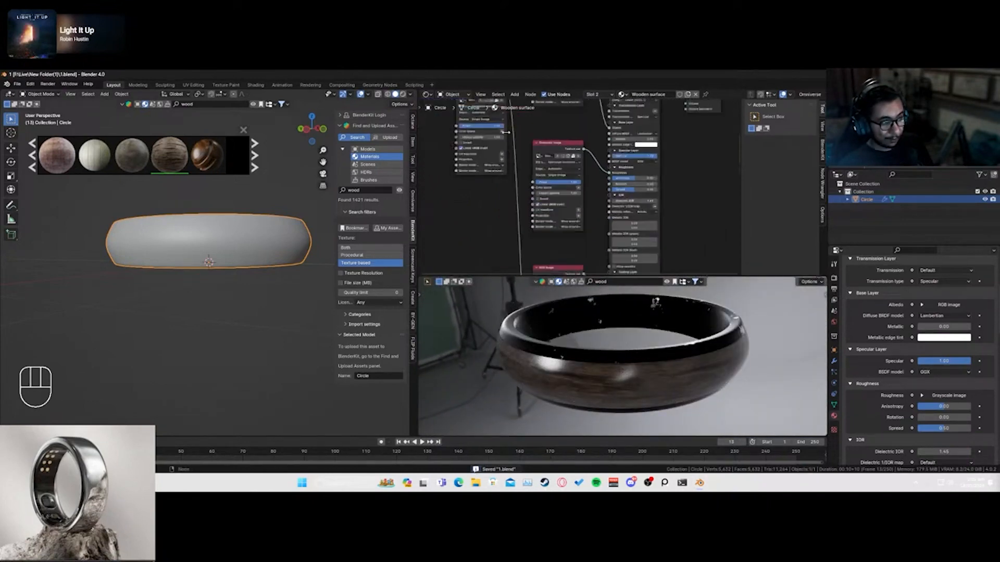
{"action": "scroll", "coordinate": [888, 276], "scroll_direction": "up", "scroll_amount": 5}
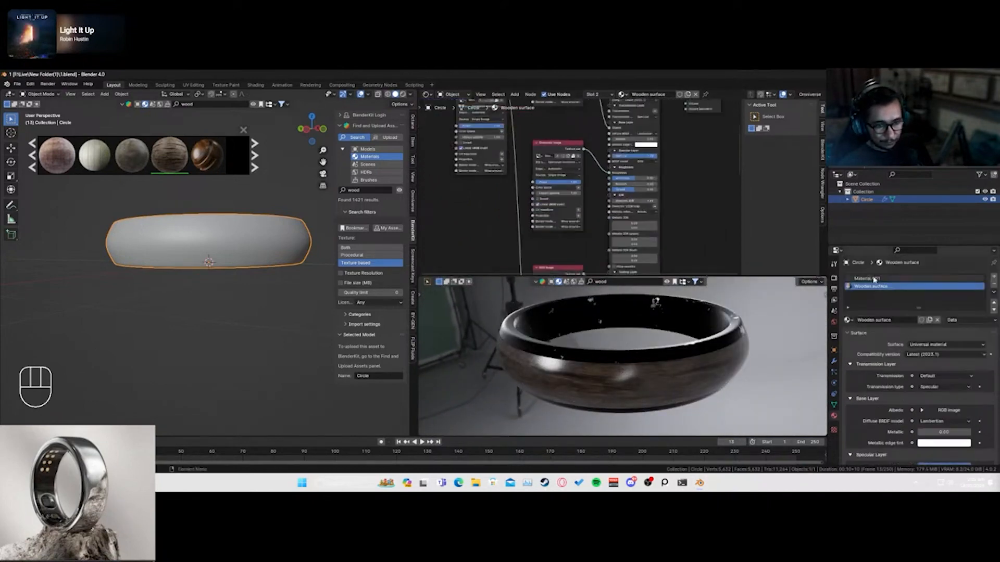
{"action": "left_click", "coordinate": [874, 279]}
{"action": "scroll", "coordinate": [701, 197], "scroll_direction": "up", "scroll_amount": 4}
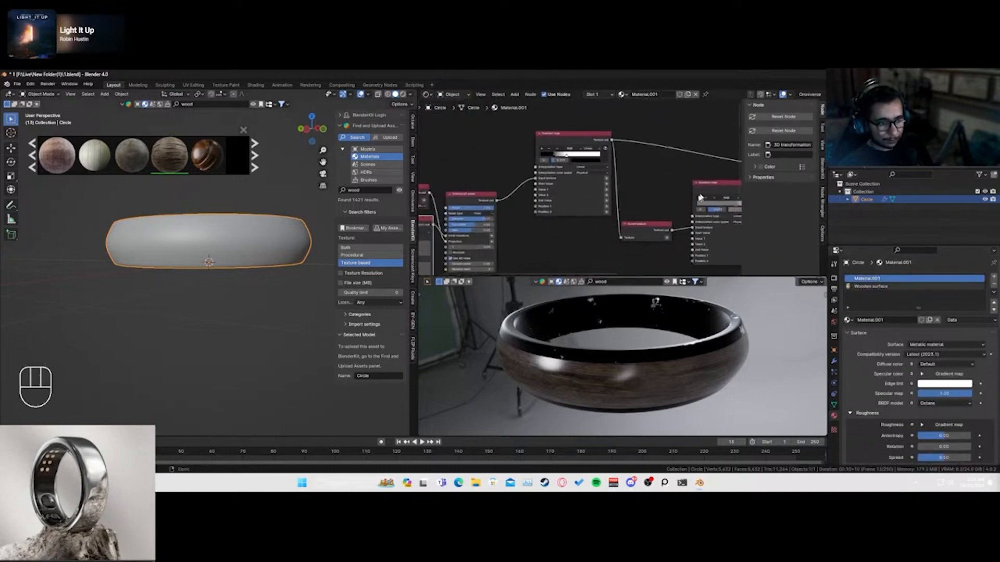
{"action": "scroll", "coordinate": [519, 143], "scroll_direction": "up", "scroll_amount": 2}
{"action": "mouse_move", "coordinate": [537, 138]}
{"action": "left_mouse_down"}
{"action": "mouse_move", "coordinate": [555, 137]}
{"action": "mouse_move", "coordinate": [530, 138]}
{"action": "left_mouse_up"}
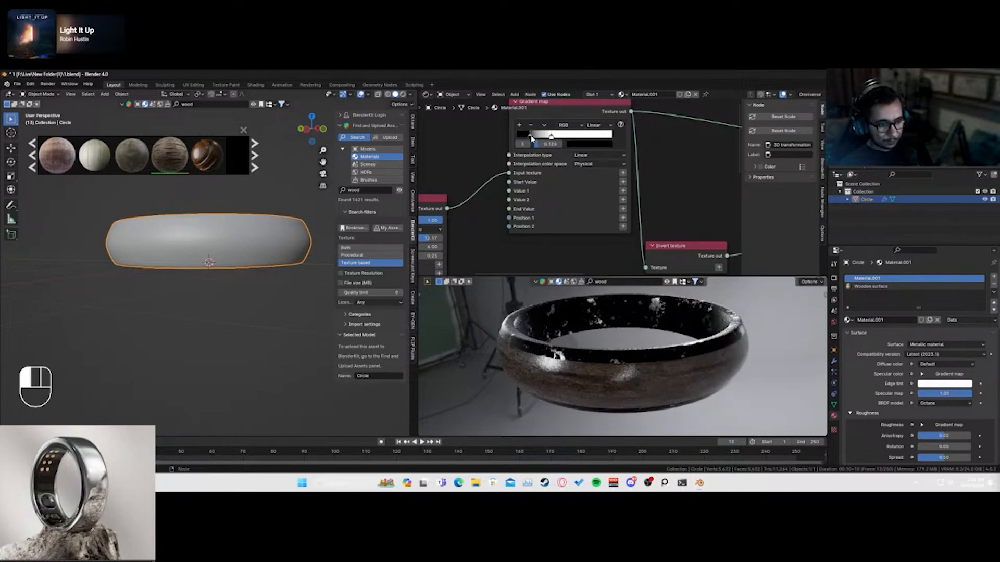
{"action": "left_click_drag", "start_coordinate": [531, 138], "coordinate": [534, 138]}
{"action": "middle_click_drag", "start_coordinate": [573, 323], "coordinate": [593, 346]}
{"action": "key", "text": "ctrl+s"}
- Return to the Wooden surface material and bring its Specular layer nodes into view
{"action": "scroll", "coordinate": [521, 172], "scroll_direction": "down", "scroll_amount": 5}
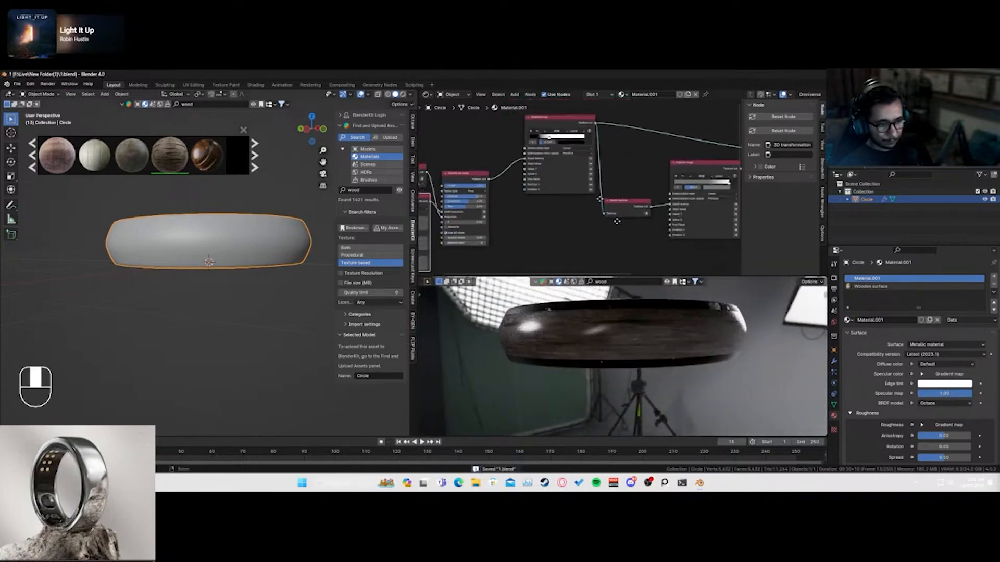
{"action": "middle_click_drag", "start_coordinate": [487, 156], "coordinate": [467, 131]}
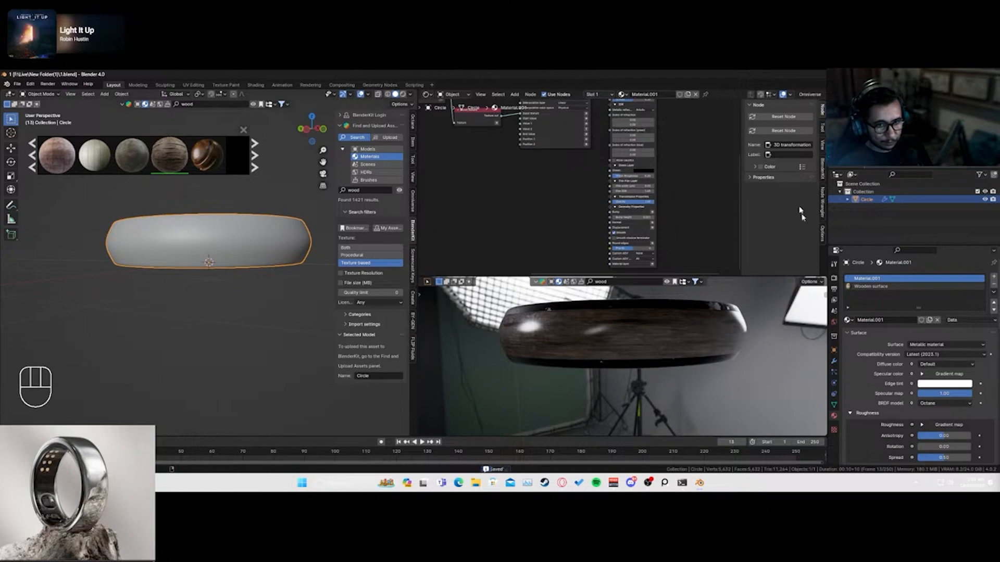
{"action": "left_click", "coordinate": [884, 292]}
{"action": "middle_click_drag", "start_coordinate": [572, 250], "coordinate": [601, 147]}
{"action": "middle_click_drag", "start_coordinate": [471, 186], "coordinate": [546, 198]}
{"action": "key", "text": "shift+a"}
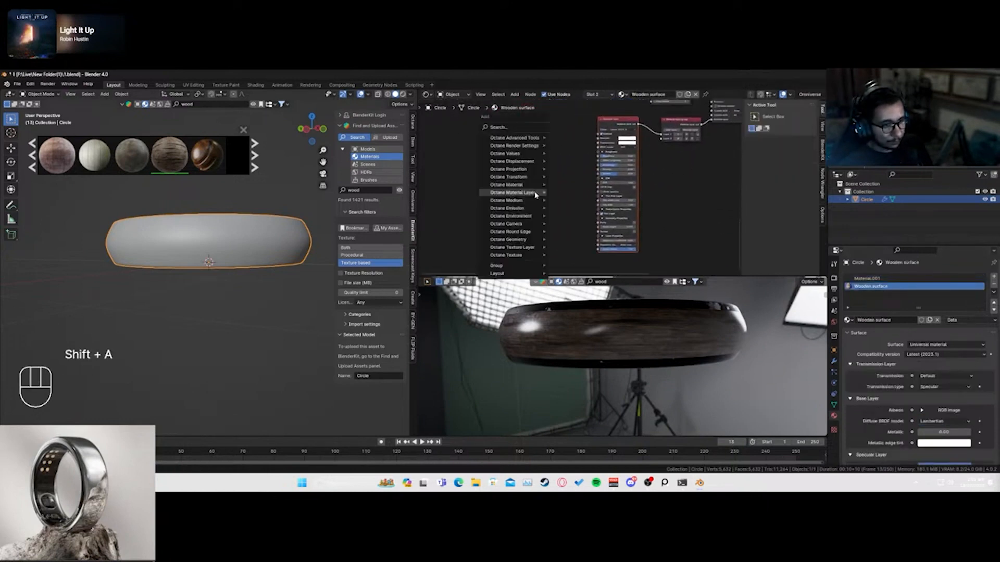
{"action": "type", "text": "s"}
{"action": "key", "text": "Escape"}
- Lower the roughness of the wood material's Specular layer to about 0.13 and save the file
{"action": "scroll", "coordinate": [576, 188], "scroll_direction": "up", "scroll_amount": 3}
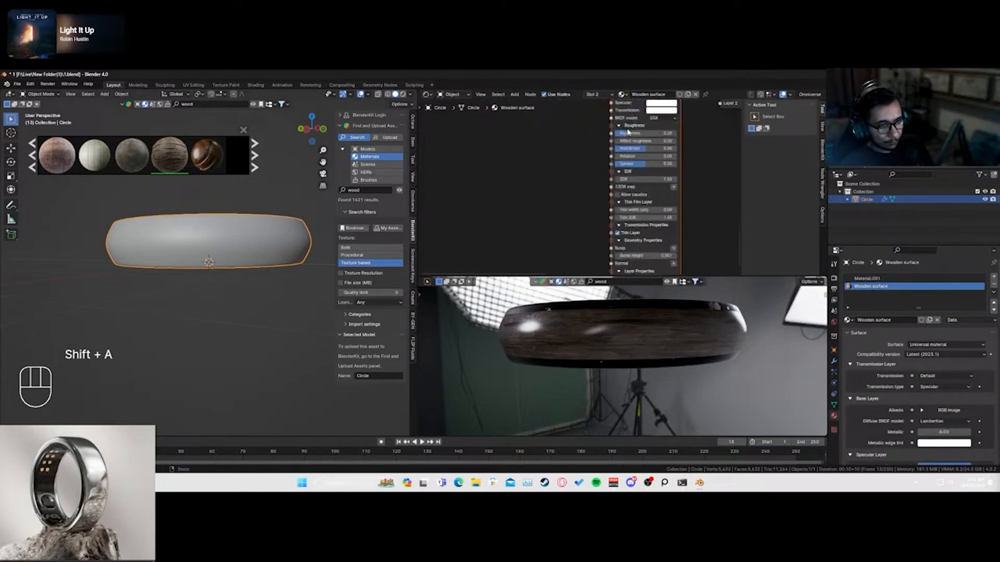
{"action": "left_click_drag", "start_coordinate": [646, 133], "coordinate": [619, 132]}
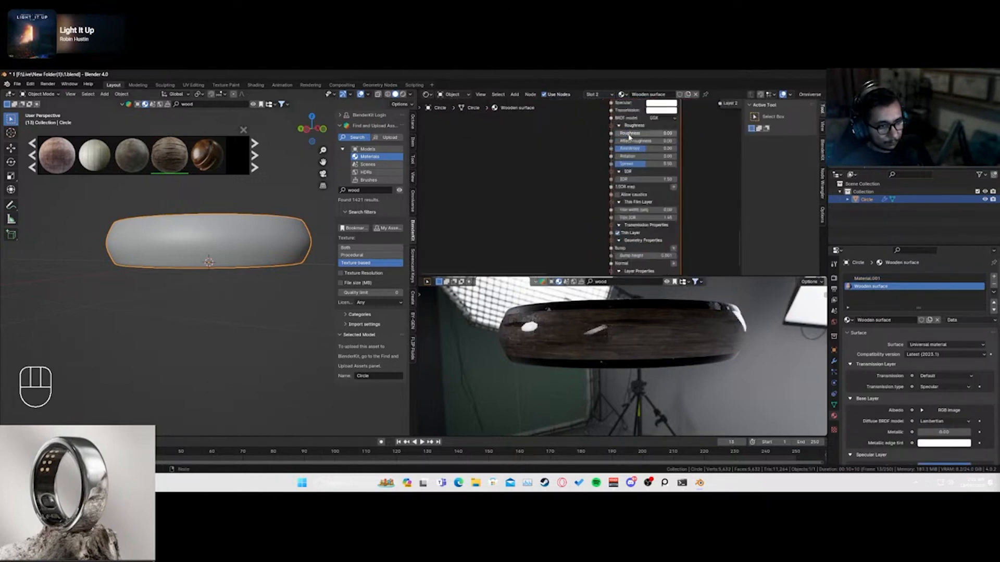
{"action": "scroll", "coordinate": [609, 153], "scroll_direction": "down", "scroll_amount": 3}
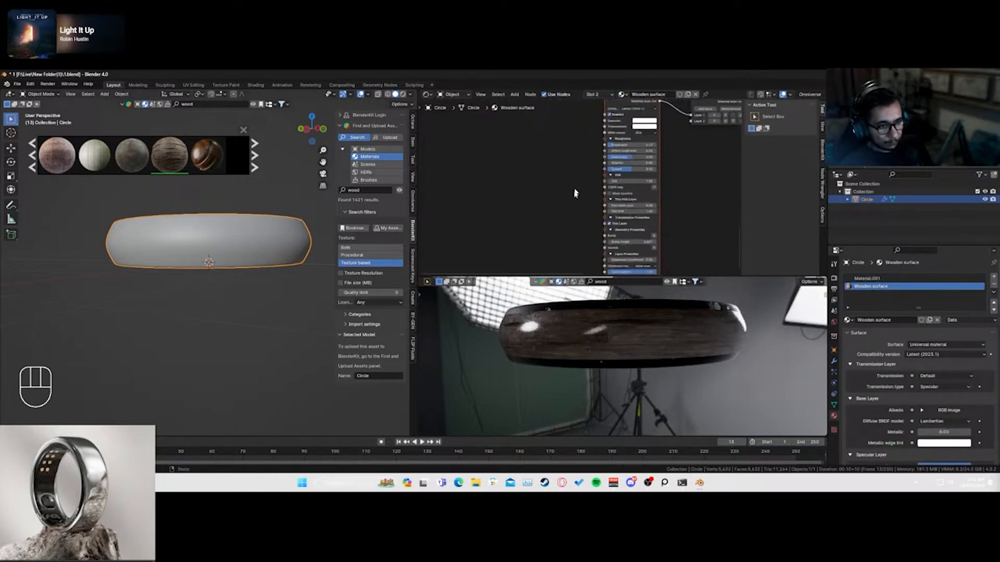
{"action": "middle_click_drag", "start_coordinate": [503, 211], "coordinate": [480, 214]}
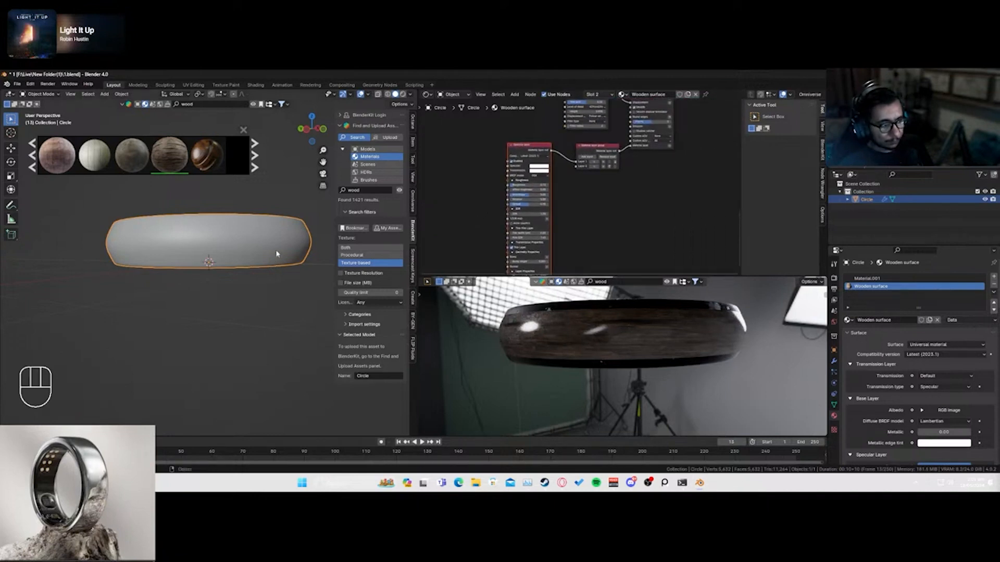
{"action": "middle_click_drag", "start_coordinate": [276, 254], "coordinate": [270, 261]}
{"action": "key", "text": "ctrl+s"}
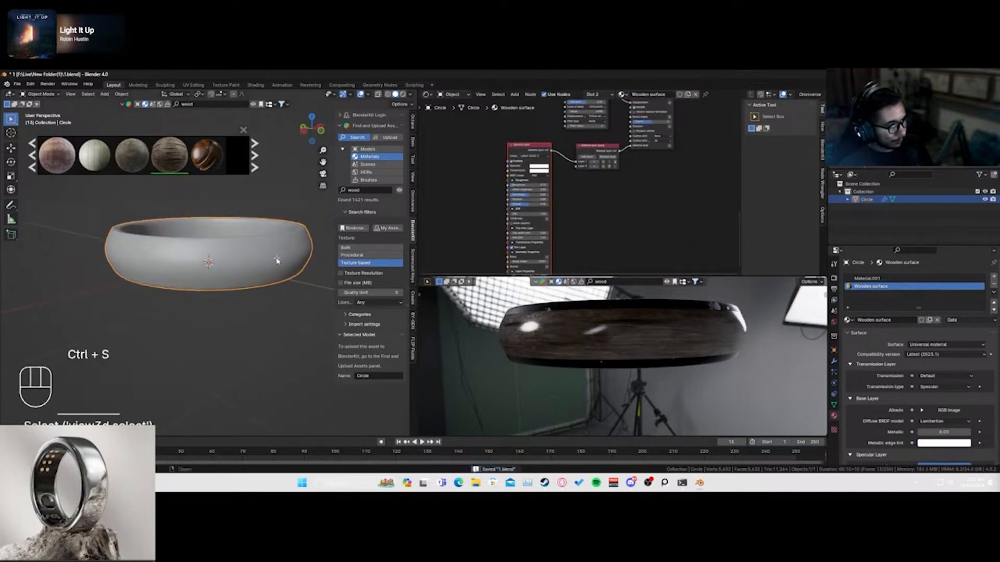
{"action": "key", "text": "Tab"}
{"action": "scroll", "coordinate": [278, 269], "scroll_direction": "up", "scroll_amount": 2}
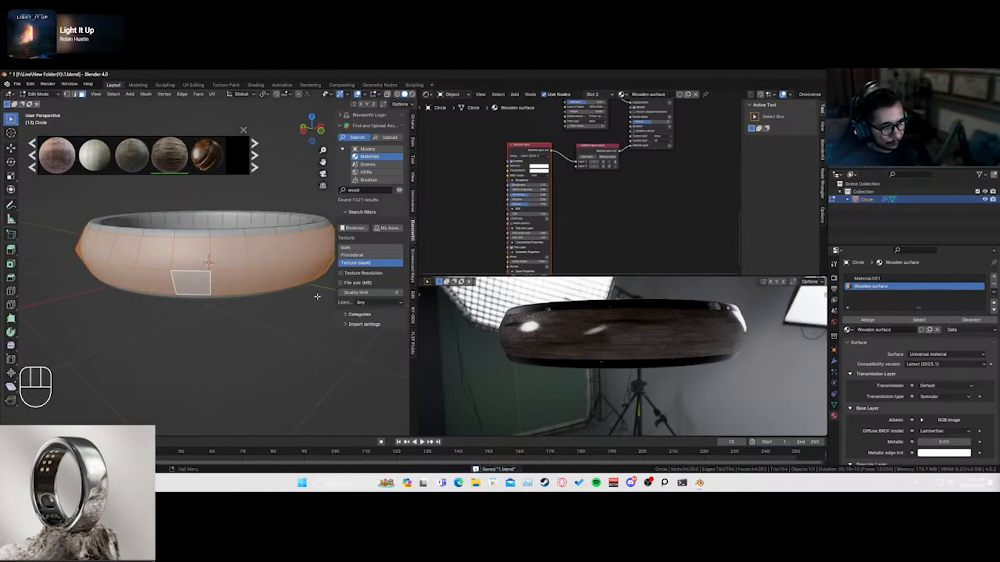
{"action": "key", "text": "Tab"}
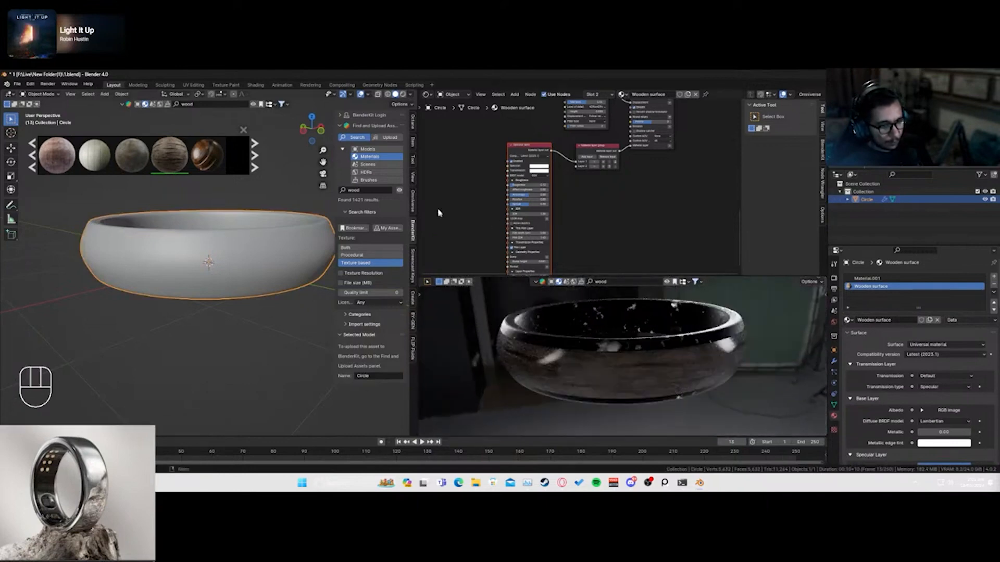
- Set the Specular layer's thin film width to about 0.54 to give the wood coating an iridescent tint
{"action": "scroll", "coordinate": [469, 232], "scroll_direction": "up", "scroll_amount": 2}
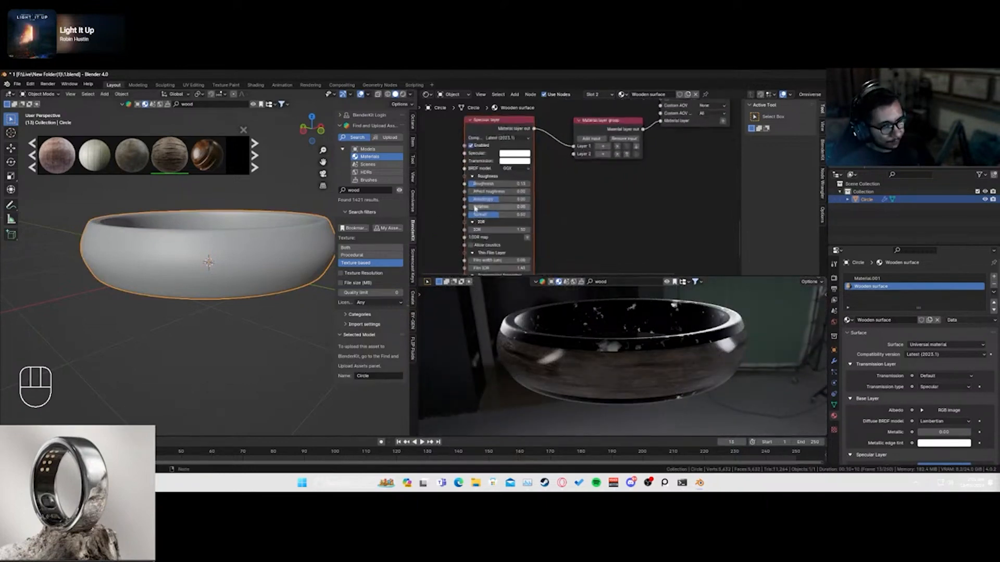
{"action": "middle_click_drag", "start_coordinate": [468, 240], "coordinate": [506, 155]}
{"action": "left_click_drag", "start_coordinate": [507, 156], "coordinate": [525, 156]}
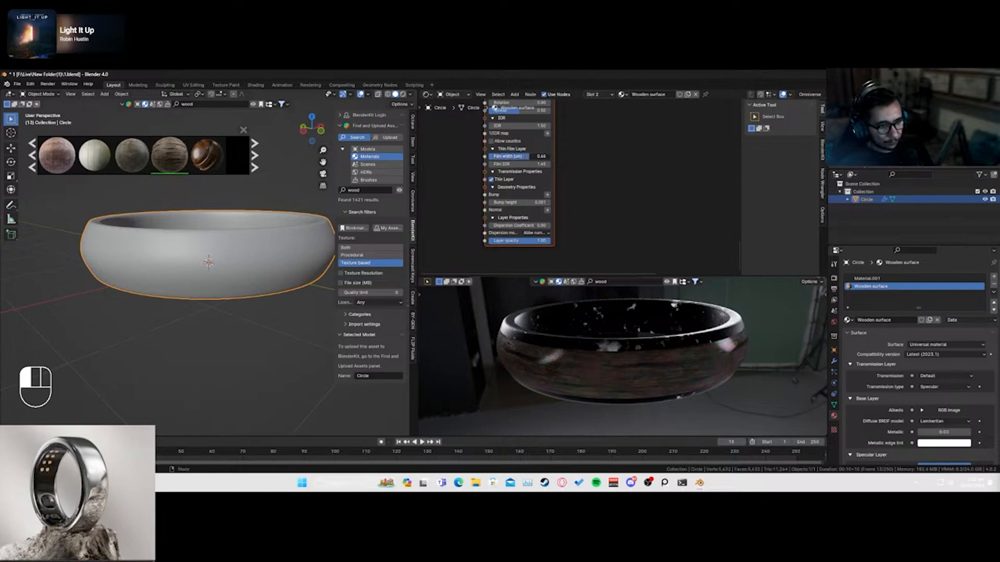
{"action": "middle_click_drag", "start_coordinate": [597, 374], "coordinate": [631, 365]}
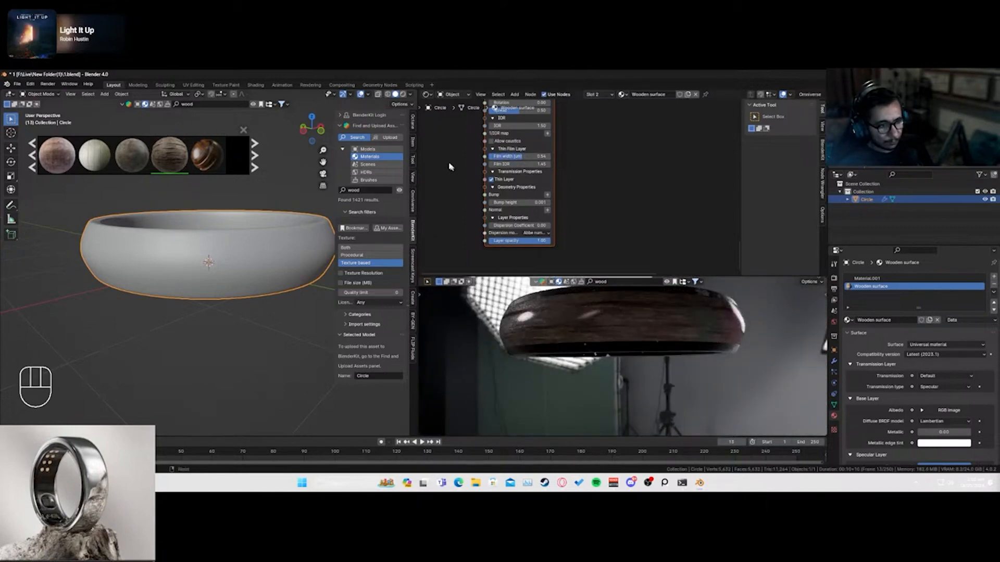
- Add a Scratches texture node beside the wood material's Specular layer
{"action": "middle_click_drag", "start_coordinate": [451, 167], "coordinate": [557, 188]}
{"action": "key", "text": "shift+a"}
{"action": "type", "text": "scrat"}
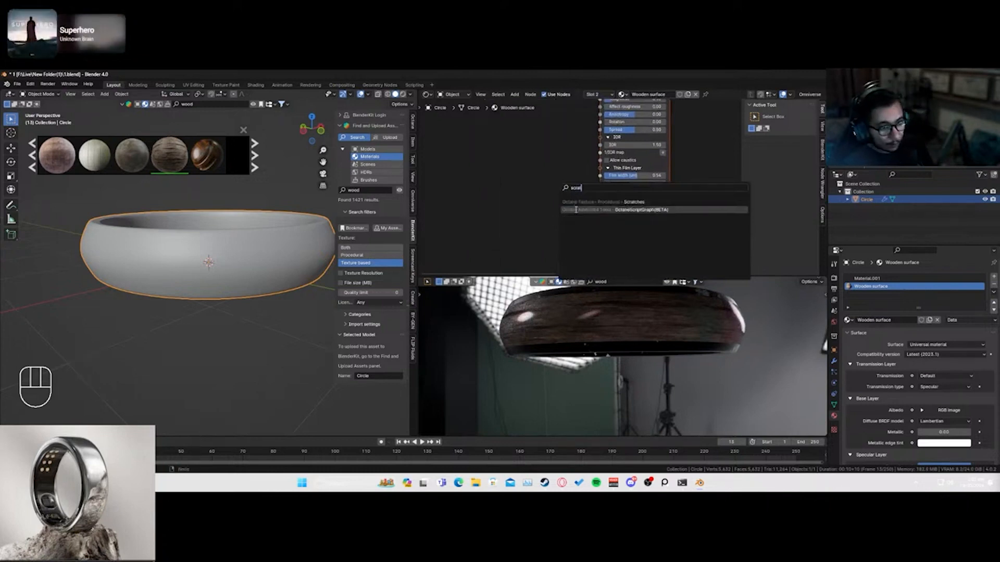
{"action": "key", "text": "Return"}
- Preview the Scratches texture and the Specular layer on the ring, and restore the Universal material as the surface output
{"action": "left_click", "coordinate": [494, 146], "text": "ctrl+shift"}
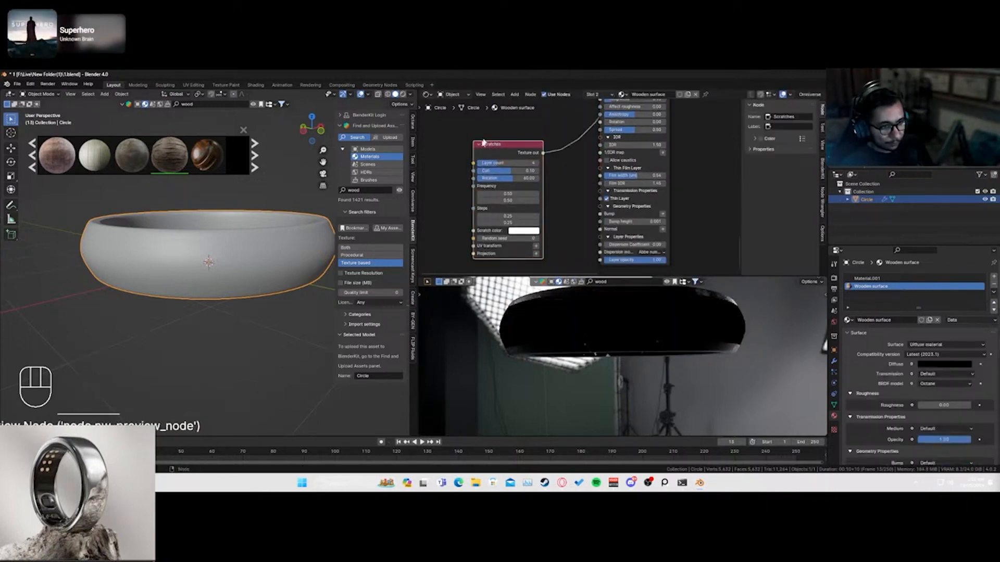
{"action": "scroll", "coordinate": [564, 174], "scroll_direction": "down", "scroll_amount": 6}
{"action": "middle_click_drag", "start_coordinate": [576, 128], "coordinate": [563, 201]}
{"action": "left_click", "coordinate": [586, 161], "text": "ctrl+shift"}
{"action": "scroll", "coordinate": [615, 148], "scroll_direction": "down", "scroll_amount": 3}
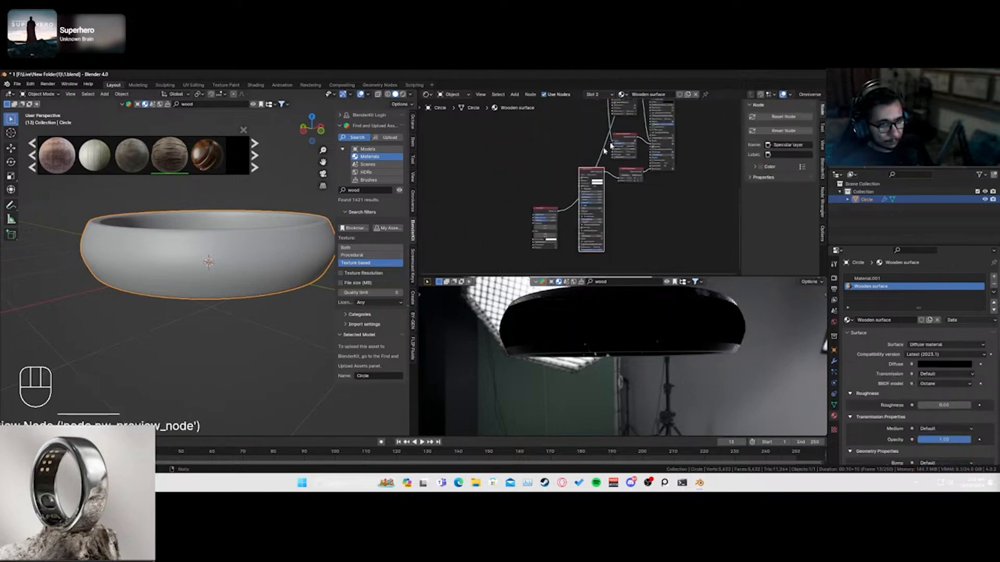
{"action": "left_click", "coordinate": [605, 138], "text": "ctrl+shift"}
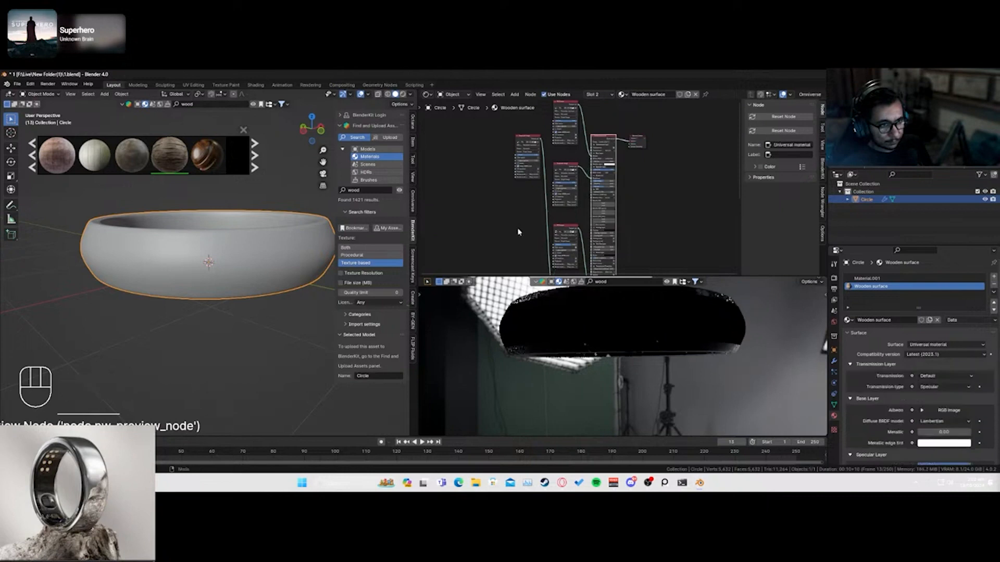
- Connect the Scratches texture to the Specular layer's Roughness input and inspect the ring
{"action": "scroll", "coordinate": [599, 156], "scroll_direction": "up", "scroll_amount": 3}
{"action": "middle_click_drag", "start_coordinate": [520, 245], "coordinate": [509, 201]}
{"action": "scroll", "coordinate": [509, 202], "scroll_direction": "up", "scroll_amount": 1}
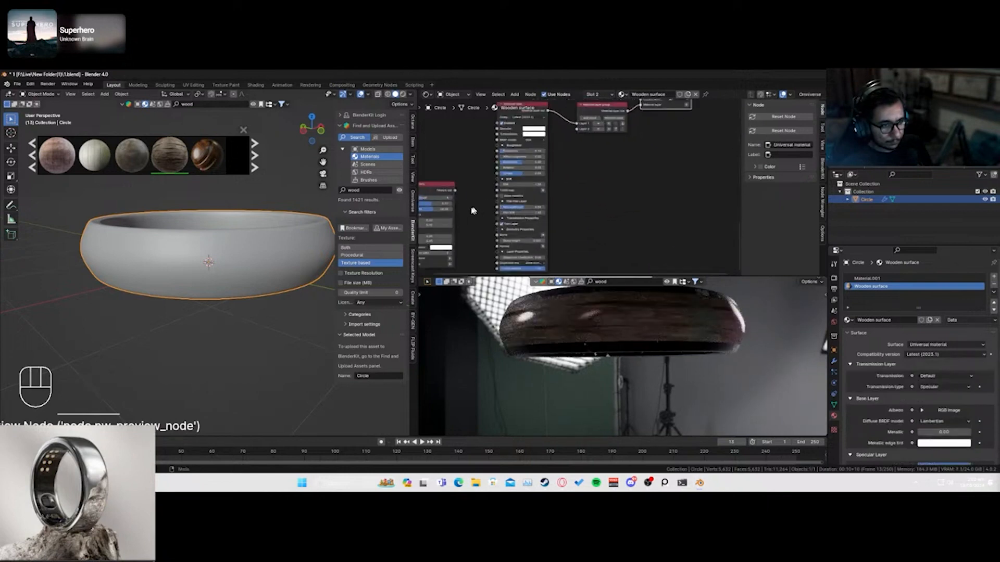
{"action": "left_click_drag", "start_coordinate": [456, 191], "coordinate": [490, 160]}
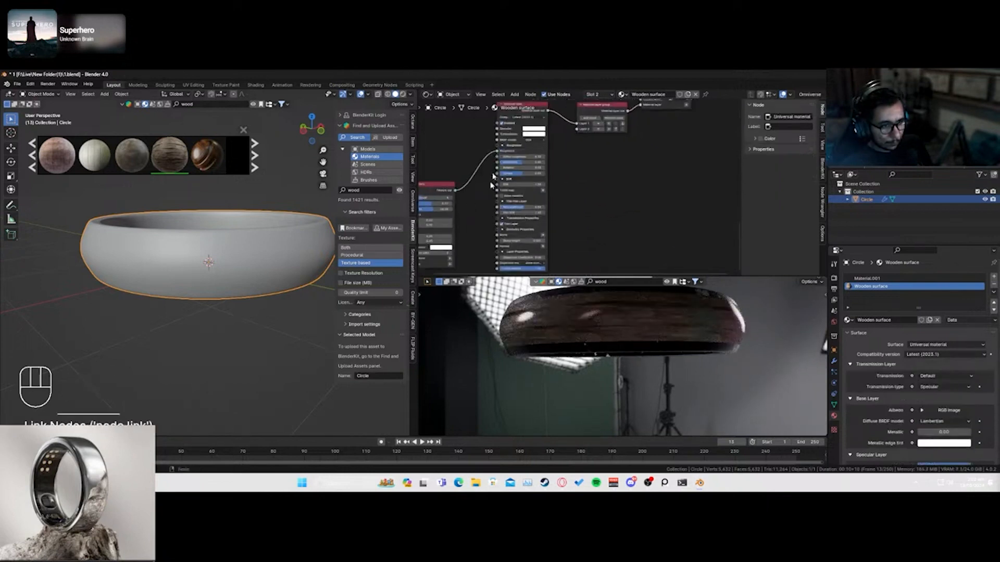
{"action": "middle_click_drag", "start_coordinate": [478, 242], "coordinate": [539, 207]}
{"action": "middle_click_drag", "start_coordinate": [567, 350], "coordinate": [560, 353]}
- Move the Scratches texture's link from Roughness to the Specular layer's Bump input and set the bump height to 0.021
{"action": "left_click_drag", "start_coordinate": [561, 116], "coordinate": [535, 145]}
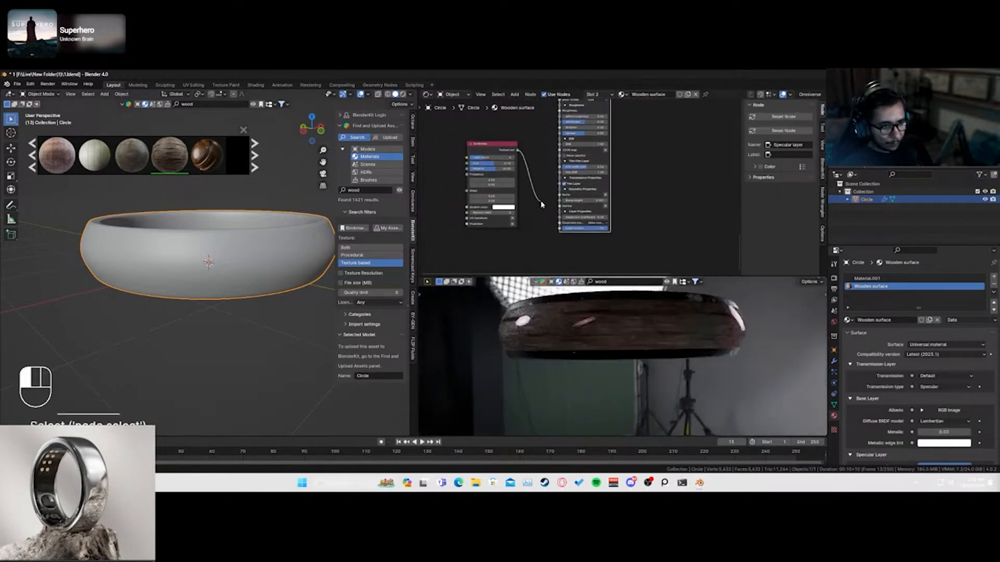
{"action": "left_click_drag", "start_coordinate": [561, 196], "coordinate": [612, 209]}
{"action": "scroll", "coordinate": [577, 234], "scroll_direction": "up", "scroll_amount": 3}
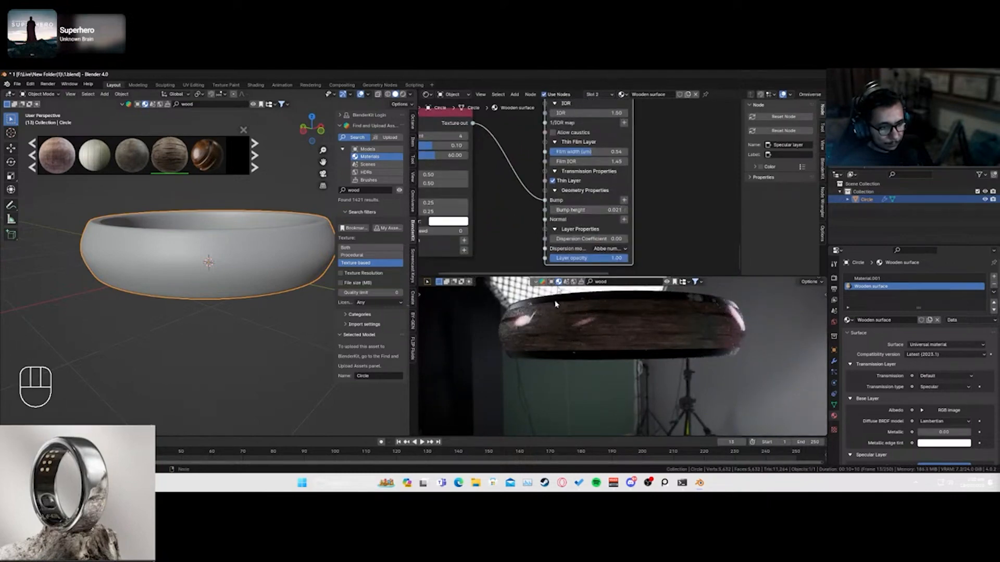
{"action": "mouse_move", "coordinate": [548, 337]}
{"action": "middle_mouse_down"}
{"action": "mouse_move", "coordinate": [551, 321]}
{"action": "mouse_move", "coordinate": [562, 332]}
{"action": "mouse_move", "coordinate": [530, 338]}
{"action": "middle_mouse_up"}
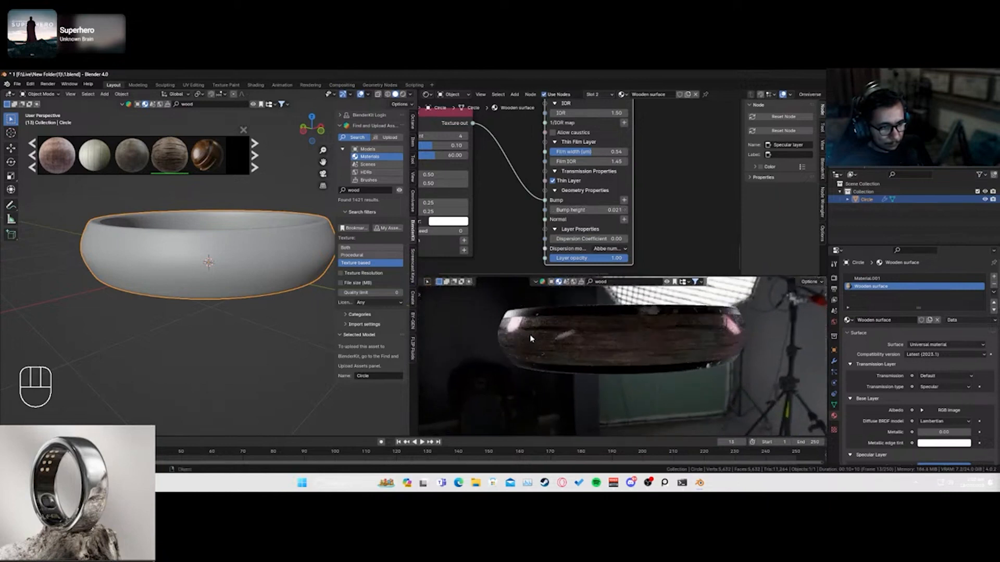
- Add a 3D transformation and a projection node to the Scratches texture's UV transform and Projection inputs, and move the projection node clear
{"action": "middle_click_drag", "start_coordinate": [493, 209], "coordinate": [618, 164]}
{"action": "scroll", "coordinate": [588, 190], "scroll_direction": "up", "scroll_amount": 3}
{"action": "left_click", "coordinate": [596, 207]}
{"action": "left_click", "coordinate": [596, 218]}
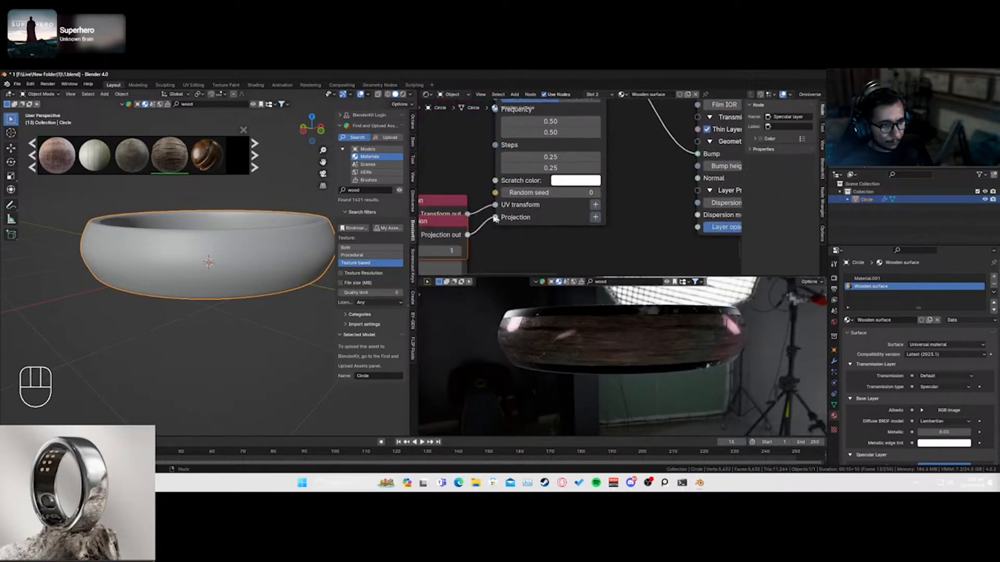
{"action": "left_click_drag", "start_coordinate": [458, 224], "coordinate": [453, 146]}
- Set the Scratches texture's 3D transformation scale to 1.030 on all axes, inspect the ring, and save the file
{"action": "middle_click_drag", "start_coordinate": [489, 247], "coordinate": [547, 178]}
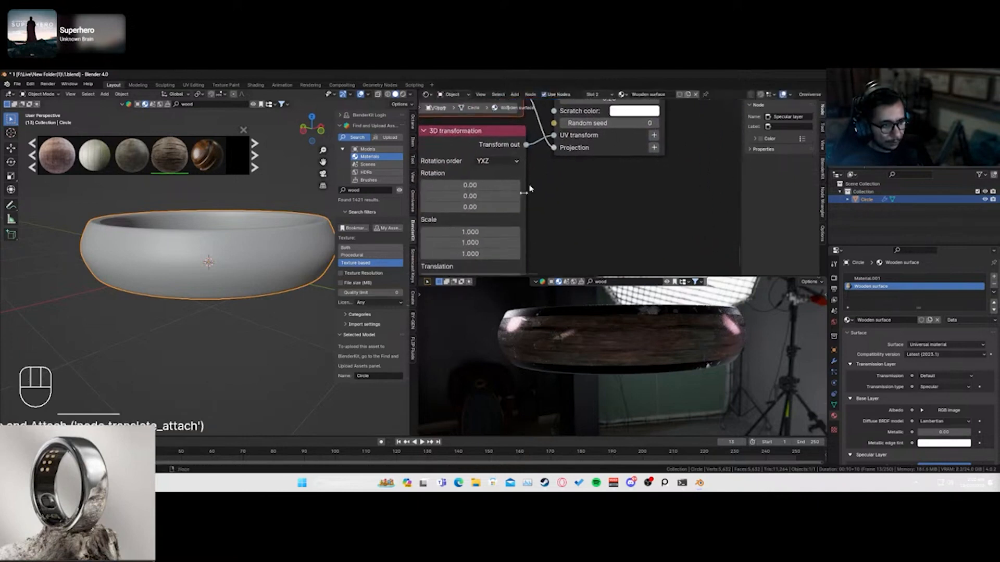
{"action": "left_click_drag", "start_coordinate": [502, 233], "coordinate": [502, 255]}
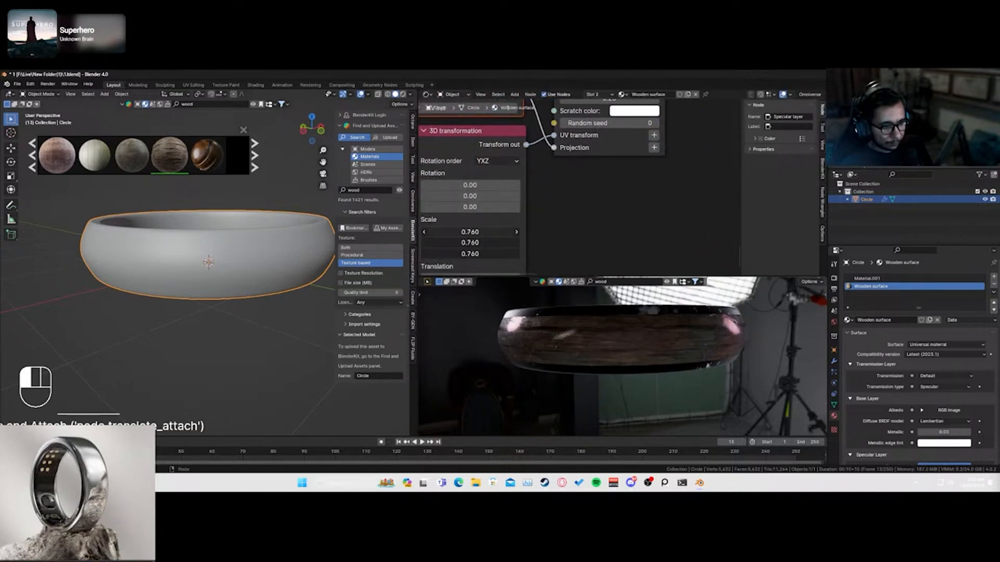
{"action": "left_click_drag", "start_coordinate": [502, 254], "coordinate": [508, 254]}
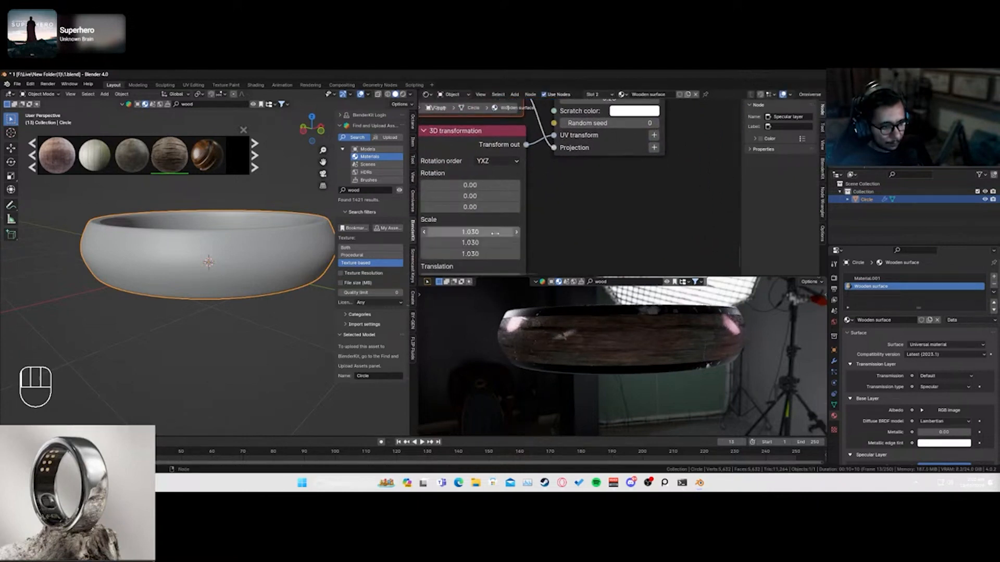
{"action": "middle_click_drag", "start_coordinate": [563, 269], "coordinate": [589, 252]}
{"action": "middle_click_drag", "start_coordinate": [565, 356], "coordinate": [480, 349]}
{"action": "key", "text": "ctrl+s"}
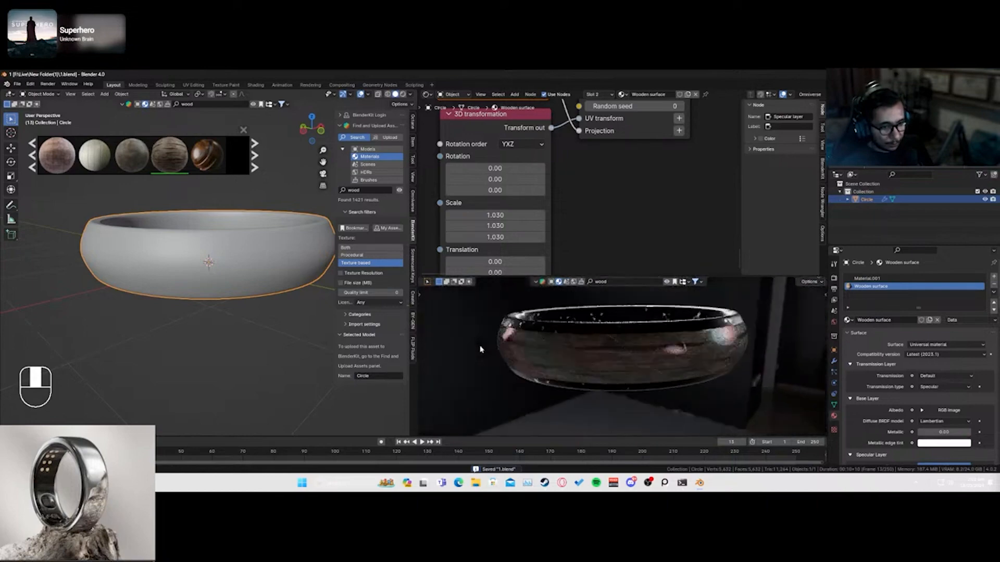
- Try a thin film width of 0.30 on the Specular layer and reset it to 0.00
{"action": "middle_click_drag", "start_coordinate": [596, 359], "coordinate": [515, 268]}
{"action": "scroll", "coordinate": [516, 268], "scroll_direction": "up", "scroll_amount": 6}
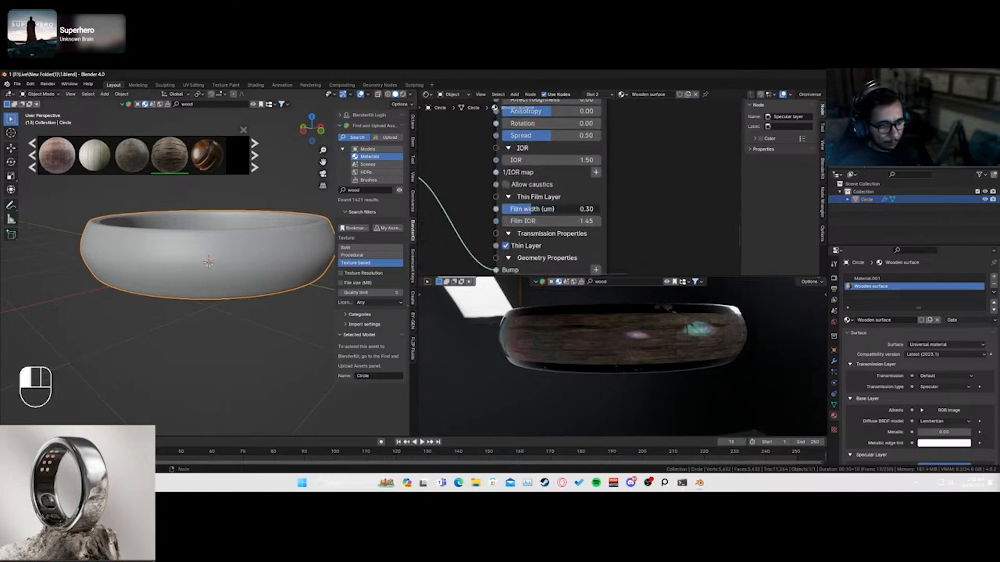
{"action": "scroll", "coordinate": [500, 120], "scroll_direction": "up", "scroll_amount": 4, "text": "shift"}
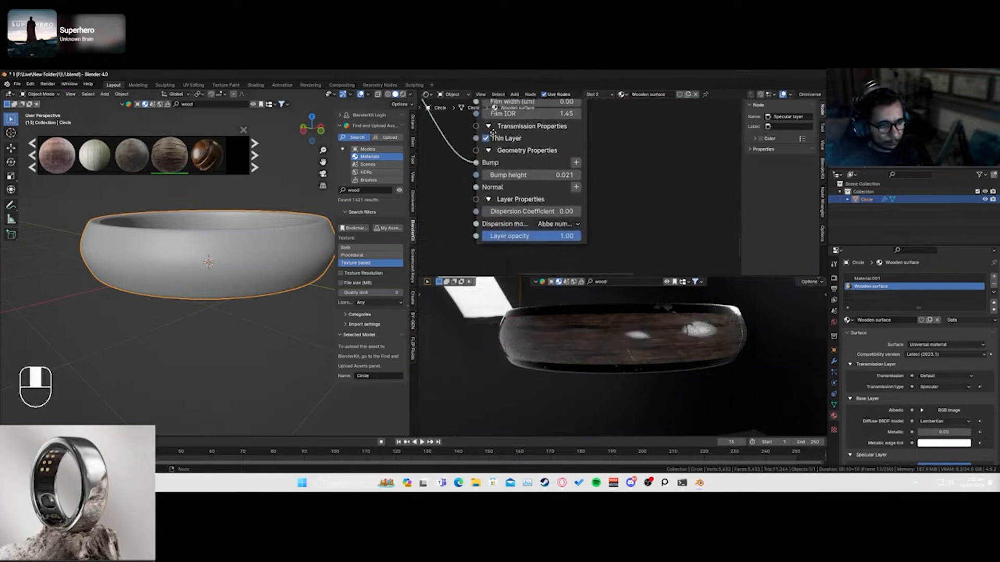
{"action": "middle_click_drag", "start_coordinate": [503, 127], "coordinate": [505, 101]}
{"action": "middle_click_drag", "start_coordinate": [524, 194], "coordinate": [522, 270]}
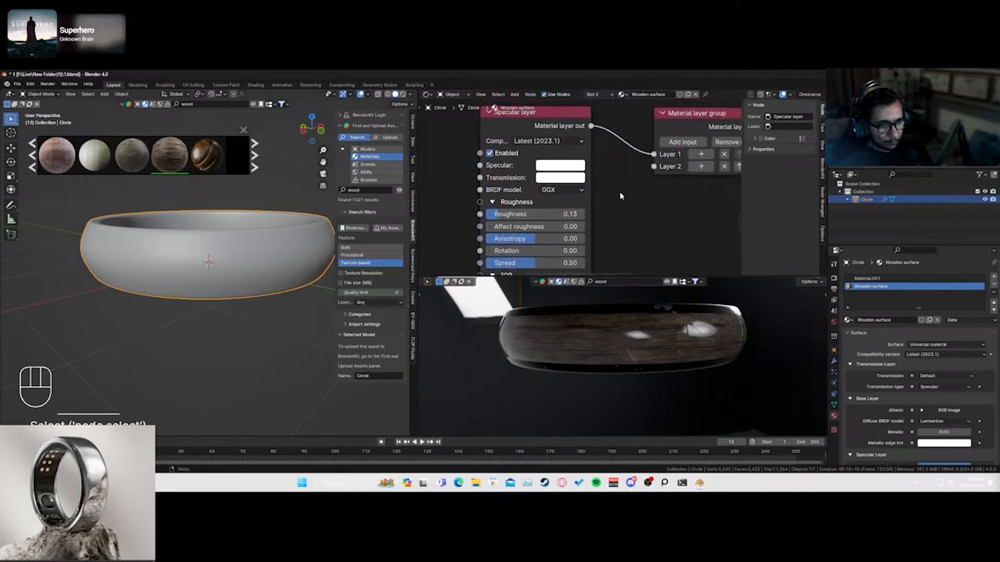
- Save the file, add a Sheen layer to the Material layer group's Layer 2 input, and place it below the group
{"action": "scroll", "coordinate": [620, 196], "scroll_direction": "down", "scroll_amount": 3}
{"action": "key", "text": "ctrl+s"}
{"action": "scroll", "coordinate": [607, 203], "scroll_direction": "down", "scroll_amount": 3}
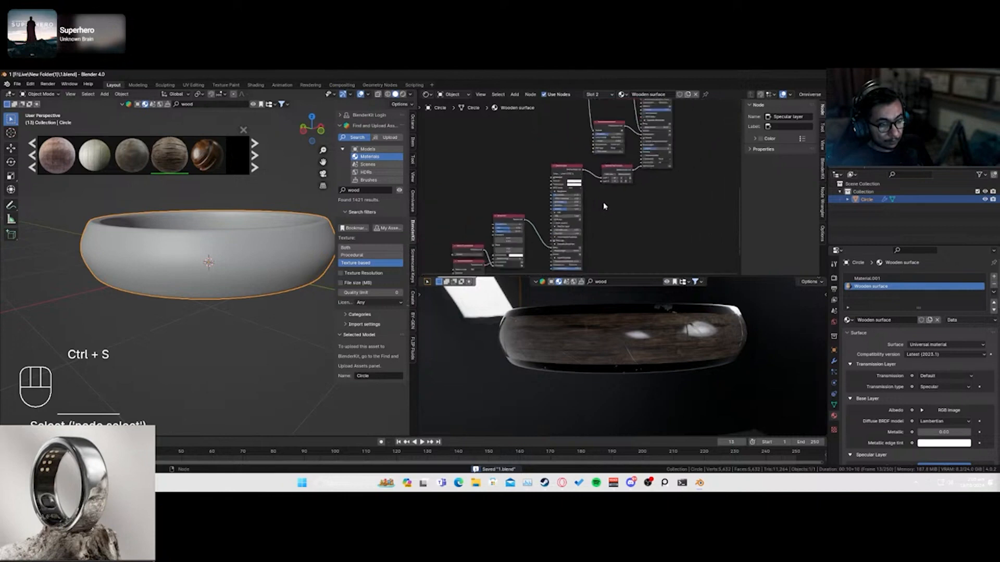
{"action": "scroll", "coordinate": [606, 200], "scroll_direction": "up", "scroll_amount": 8}
{"action": "left_click", "coordinate": [646, 177]}
{"action": "mouse_move", "coordinate": [648, 176]}
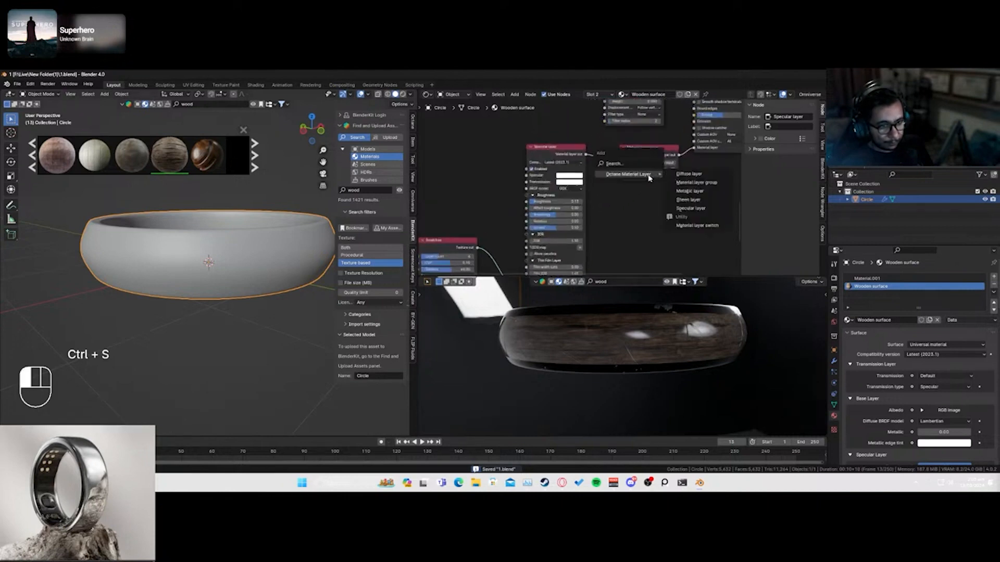
{"action": "left_click", "coordinate": [708, 204]}
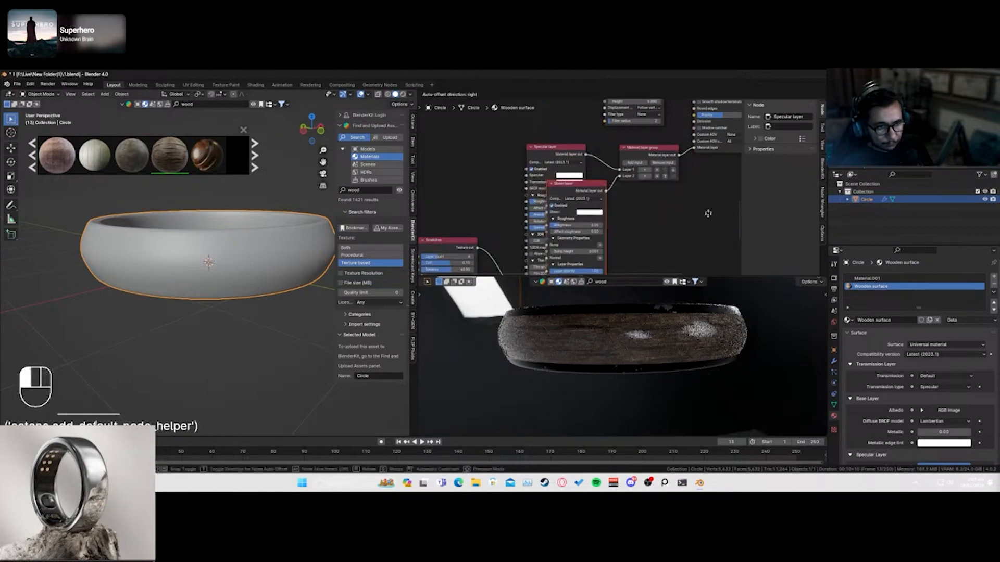
{"action": "scroll", "coordinate": [627, 254], "scroll_direction": "up", "scroll_amount": 2}
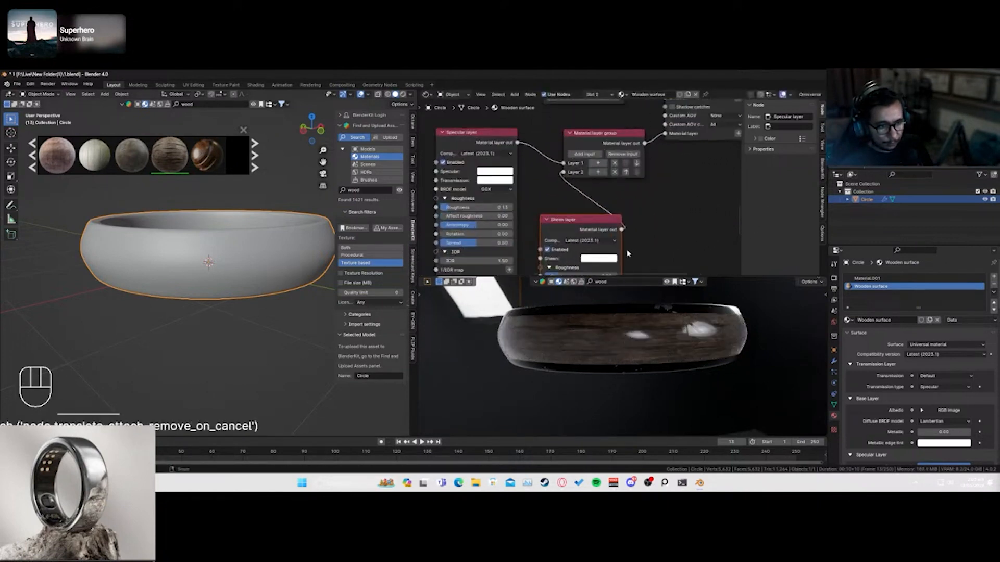
- Set the Sheen layer's roughness to 0.08, check the reflections on the ring, and save the file
{"action": "middle_click_drag", "start_coordinate": [633, 247], "coordinate": [615, 151]}
{"action": "scroll", "coordinate": [577, 175], "scroll_direction": "up", "scroll_amount": 2}
{"action": "left_click_drag", "start_coordinate": [569, 190], "coordinate": [560, 190]}
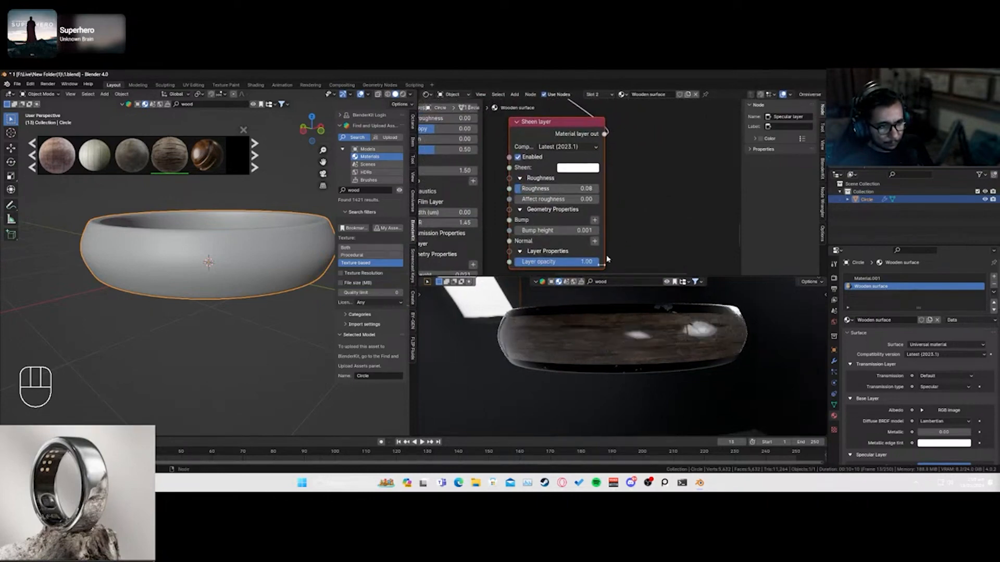
{"action": "mouse_move", "coordinate": [559, 351]}
{"action": "middle_mouse_down"}
{"action": "mouse_move", "coordinate": [548, 349]}
{"action": "mouse_move", "coordinate": [569, 359]}
{"action": "mouse_move", "coordinate": [598, 344]}
{"action": "mouse_move", "coordinate": [576, 345]}
{"action": "middle_mouse_up"}
{"action": "key", "text": "ctrl+s"}
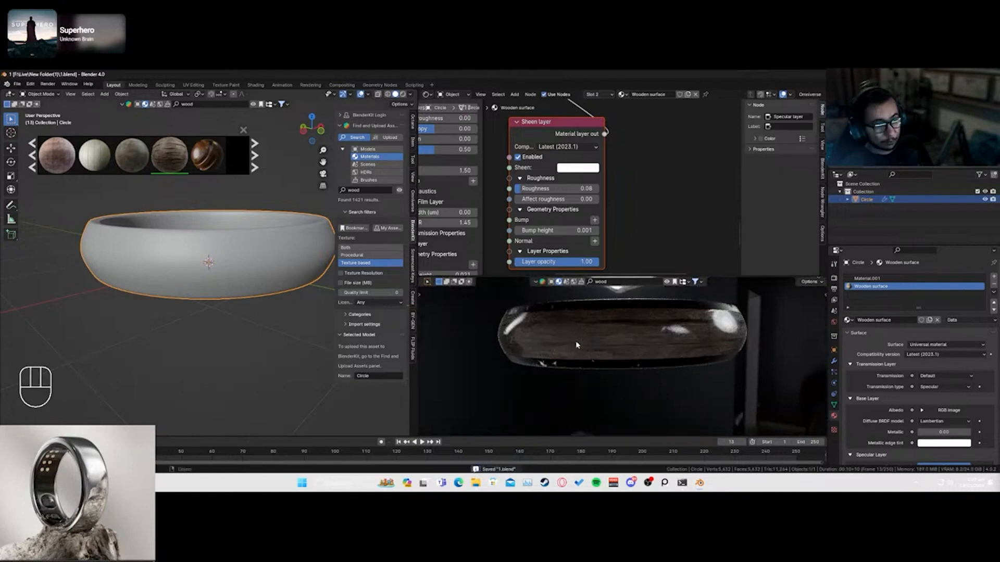
- Inspect the wooden ring from different angles and distances, and save the file
{"action": "middle_click_drag", "start_coordinate": [638, 359], "coordinate": [580, 345]}
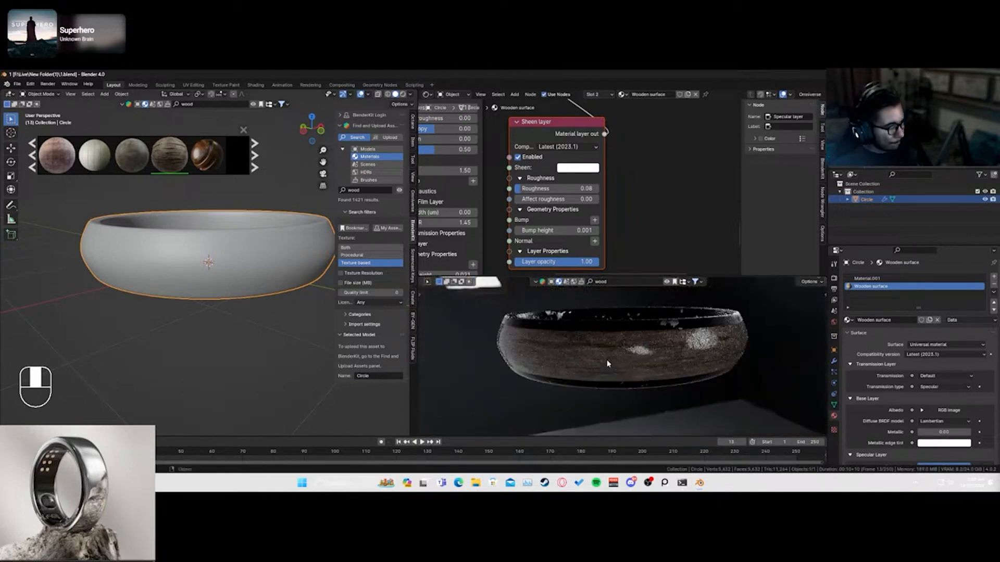
{"action": "key", "text": "ctrl+s"}
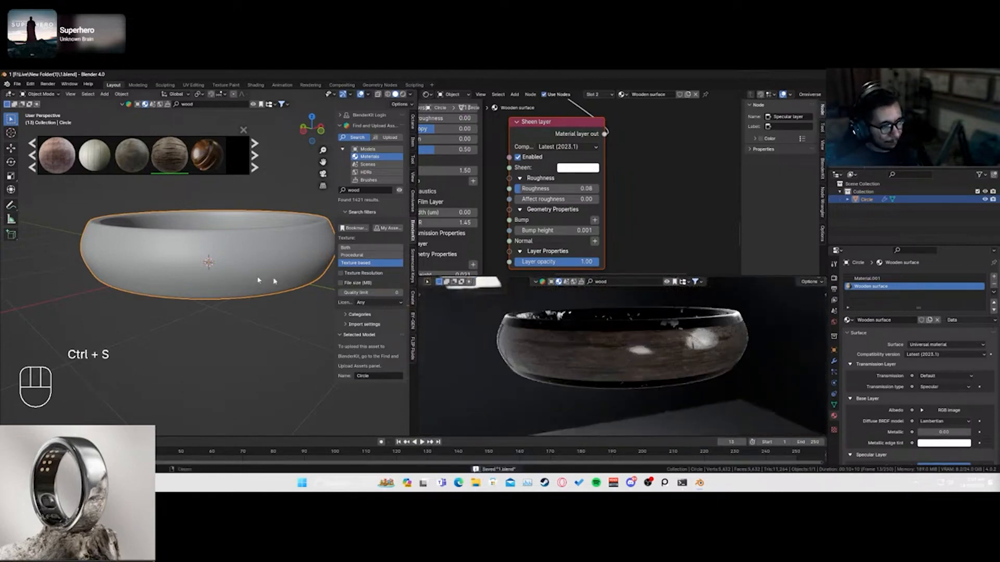
{"action": "scroll", "coordinate": [613, 361], "scroll_direction": "down", "scroll_amount": 2}
{"action": "middle_click_drag", "start_coordinate": [628, 356], "coordinate": [605, 354]}
{"action": "scroll", "coordinate": [242, 303], "scroll_direction": "down", "scroll_amount": 4}
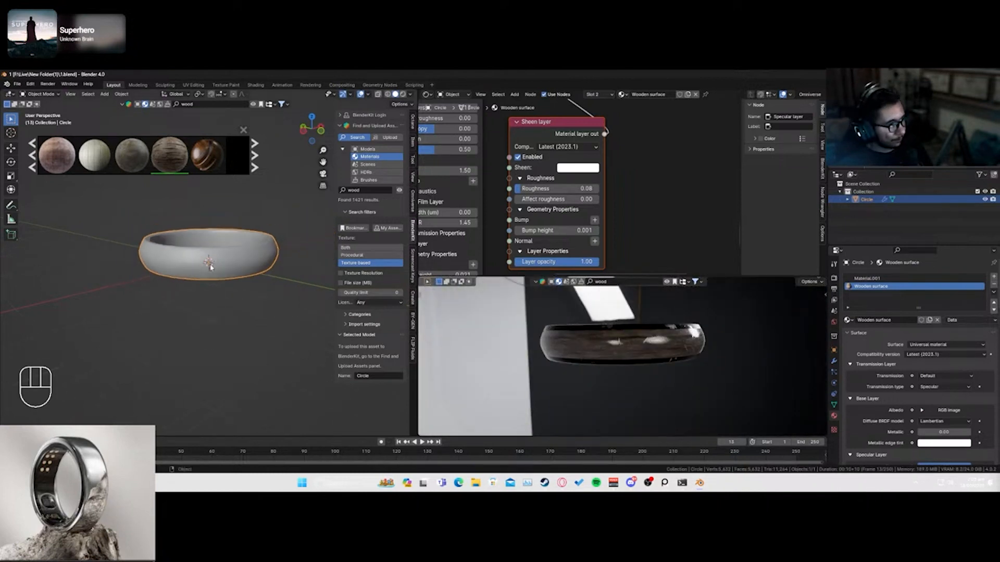
{"action": "middle_click_drag", "start_coordinate": [242, 303], "coordinate": [229, 265]}
- Switch the BlenderKit asset search from materials to models and save the file
{"action": "mouse_move", "coordinate": [160, 144]}
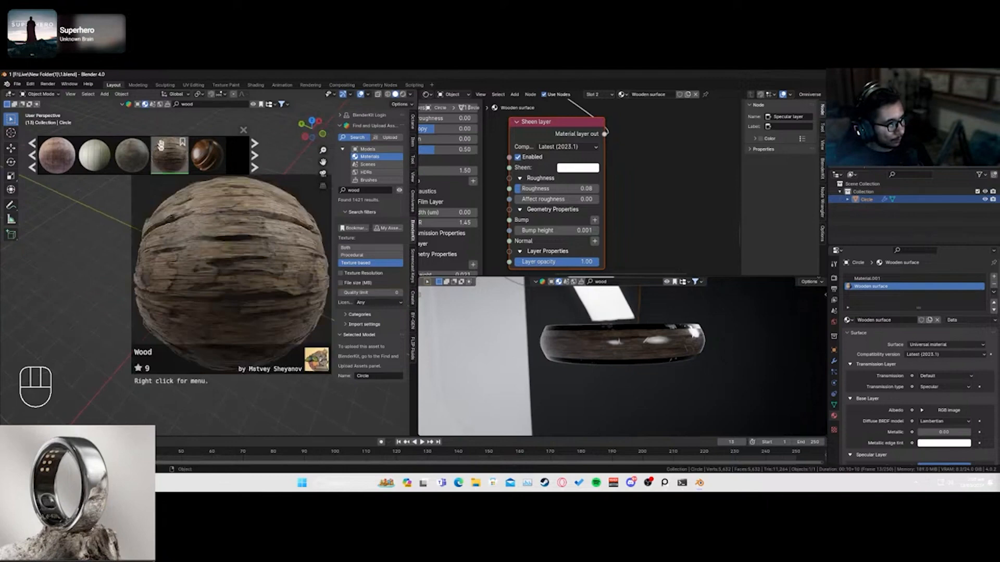
{"action": "left_click", "coordinate": [138, 104]}
{"action": "key", "text": "ctrl+s"}
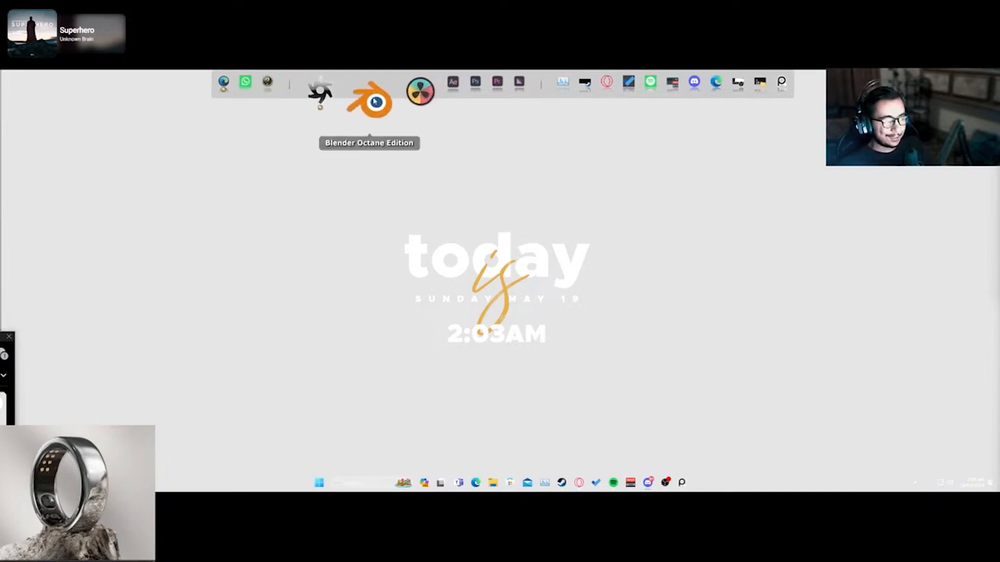
- Relaunch Blender Octane Edition in a maximized window and reopen the recent file 1.blend
{"action": "left_click", "coordinate": [370, 86]}
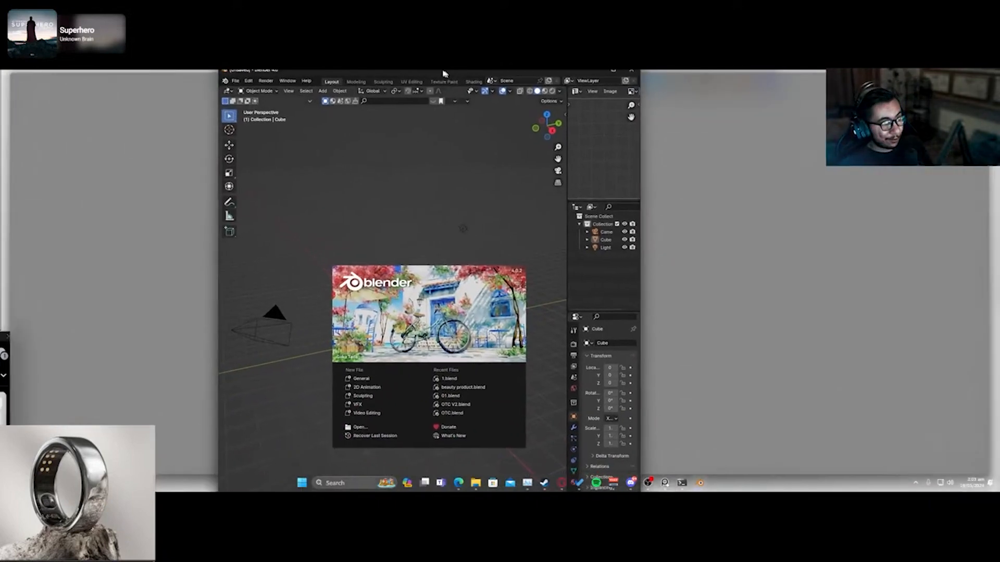
{"action": "double_click", "coordinate": [440, 69]}
{"action": "left_click", "coordinate": [516, 298]}
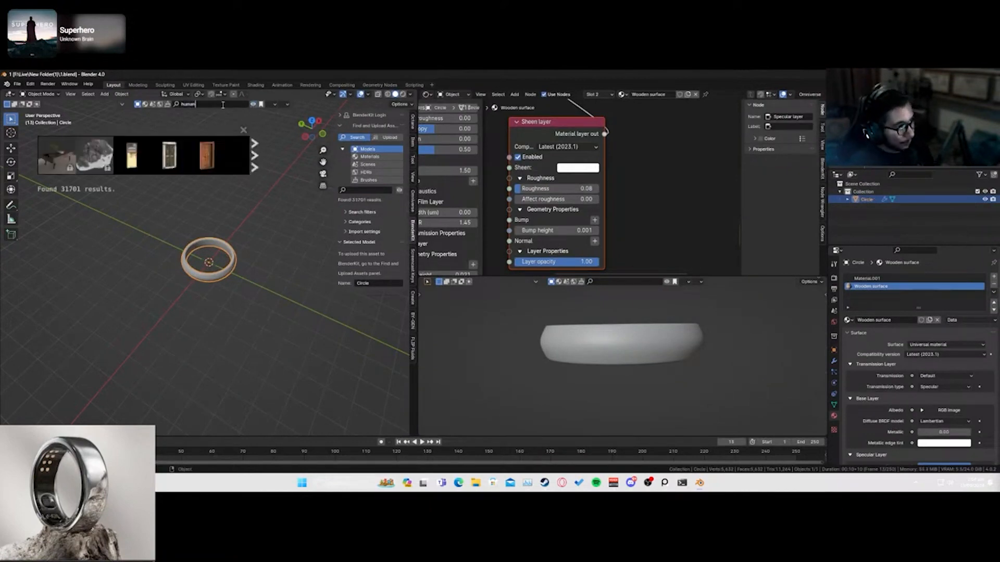
- Search the BlenderKit models for "human" and place the Human Base Mesh (Sculpting) beside the ring as a size reference
{"action": "key", "text": "Return"}
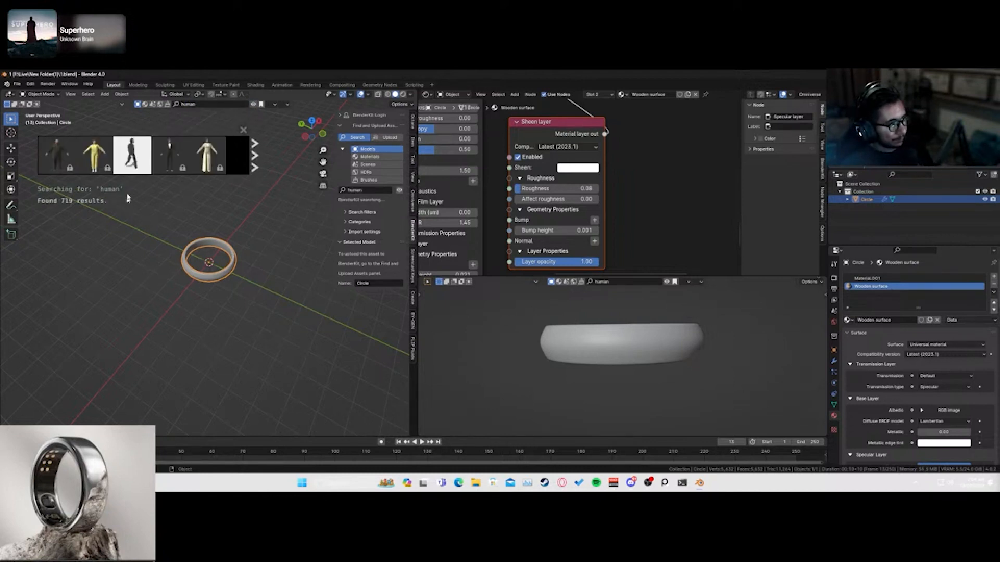
{"action": "left_click", "coordinate": [255, 155]}
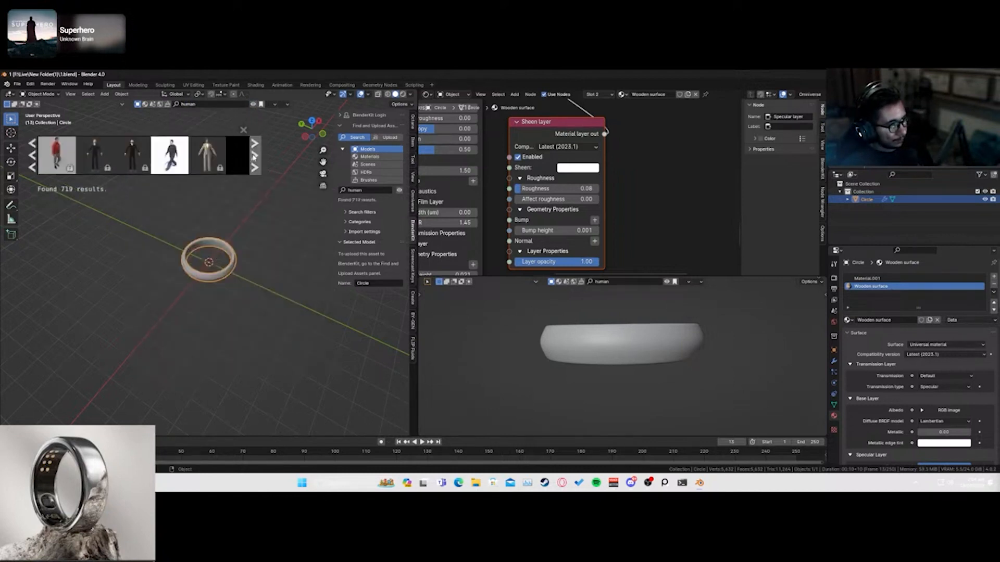
{"action": "left_click", "coordinate": [254, 155]}
{"action": "left_click", "coordinate": [254, 155]}
{"action": "left_click", "coordinate": [254, 155]}
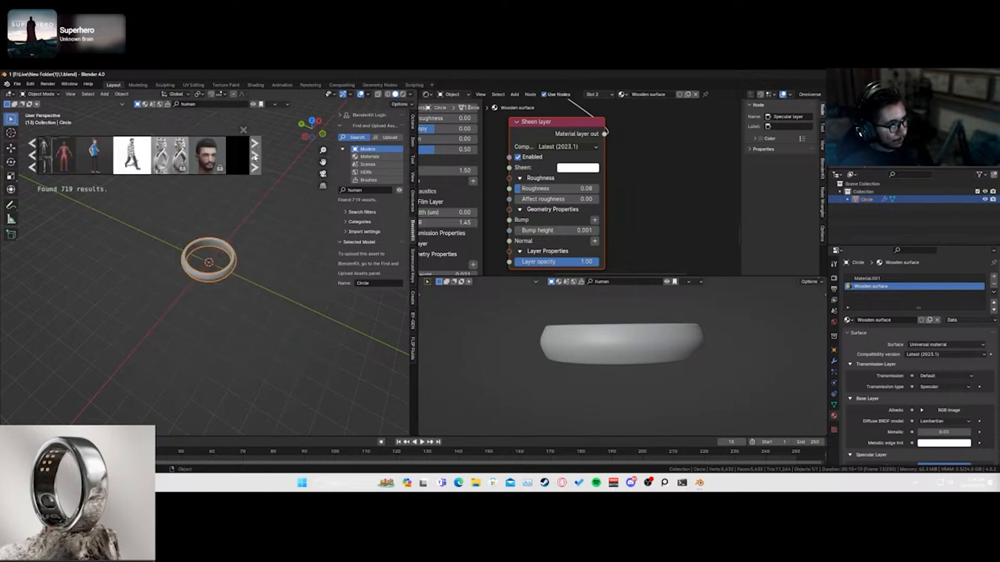
{"action": "left_click_drag", "start_coordinate": [64, 155], "coordinate": [239, 281]}
{"action": "scroll", "coordinate": [240, 279], "scroll_direction": "up", "scroll_amount": 4}
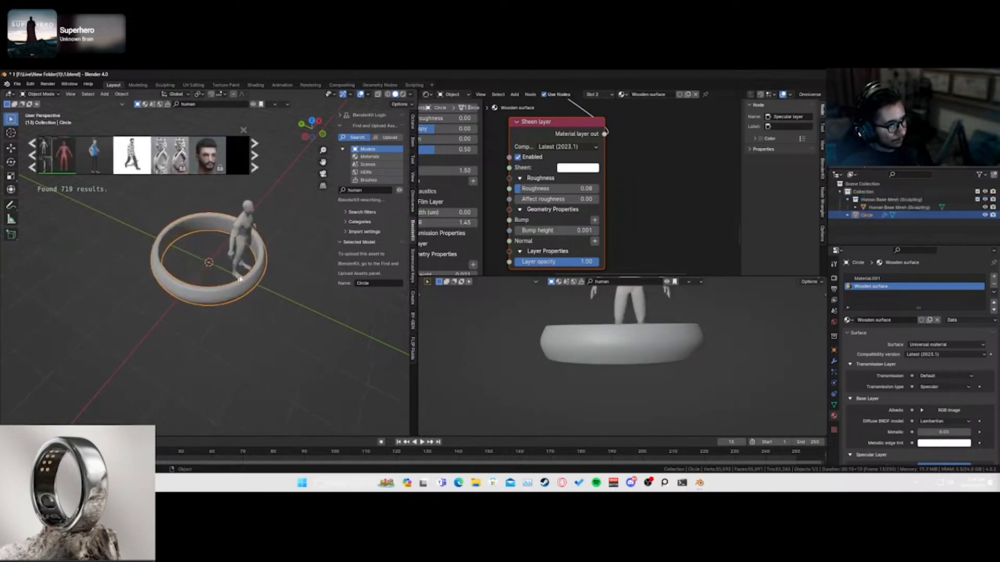
- Snap the ring to the human figure's base and scale it down by a factor of about 0.099
{"action": "left_click", "coordinate": [245, 236]}
{"action": "key", "text": "shift+s"}
{"action": "left_click", "coordinate": [269, 281]}
{"action": "left_click", "coordinate": [255, 276]}
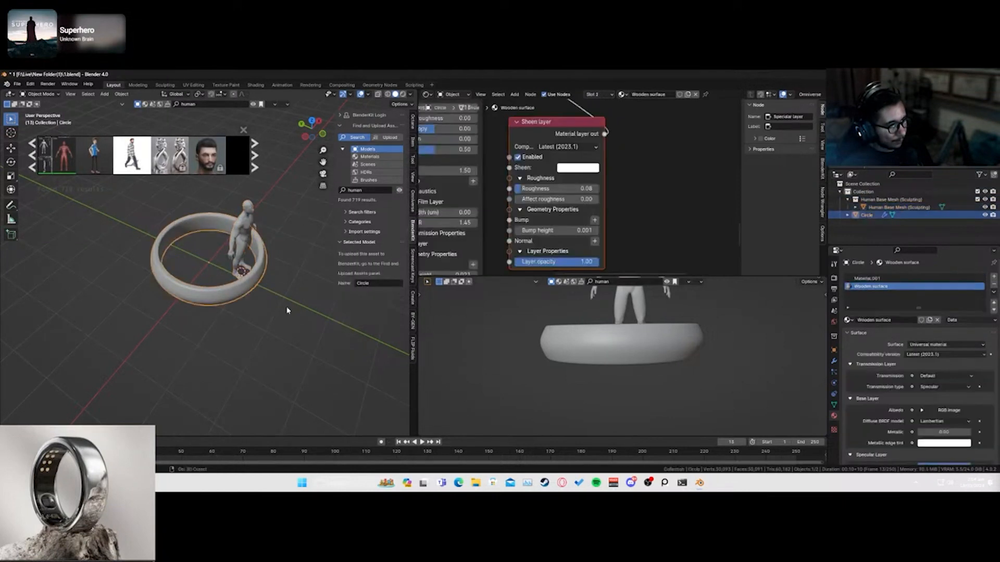
{"action": "key", "text": "shift+s"}
{"action": "left_click", "coordinate": [296, 296]}
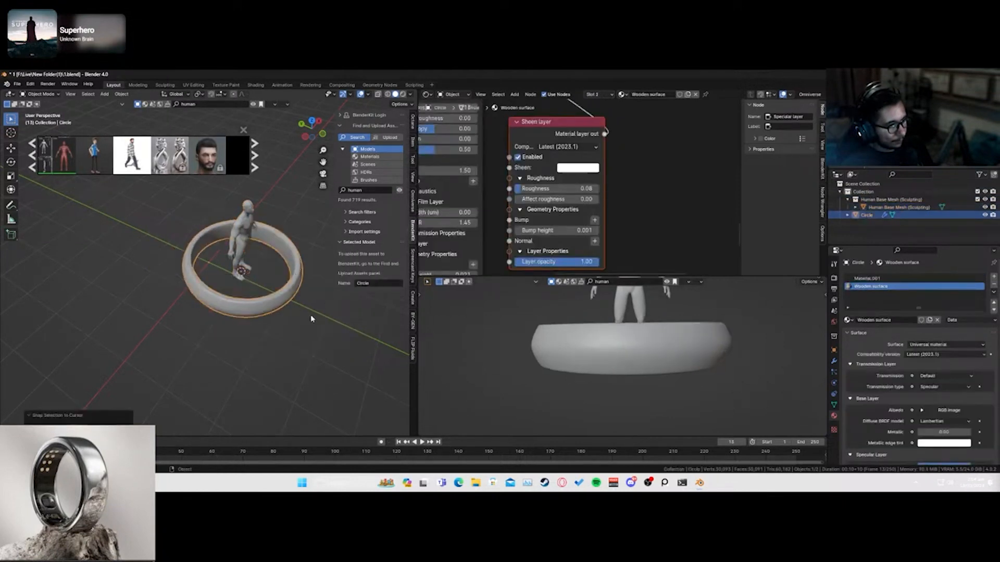
{"action": "key", "text": "s"}
{"action": "left_click", "coordinate": [243, 272]}
{"action": "scroll", "coordinate": [280, 278], "scroll_direction": "up", "scroll_amount": 5}
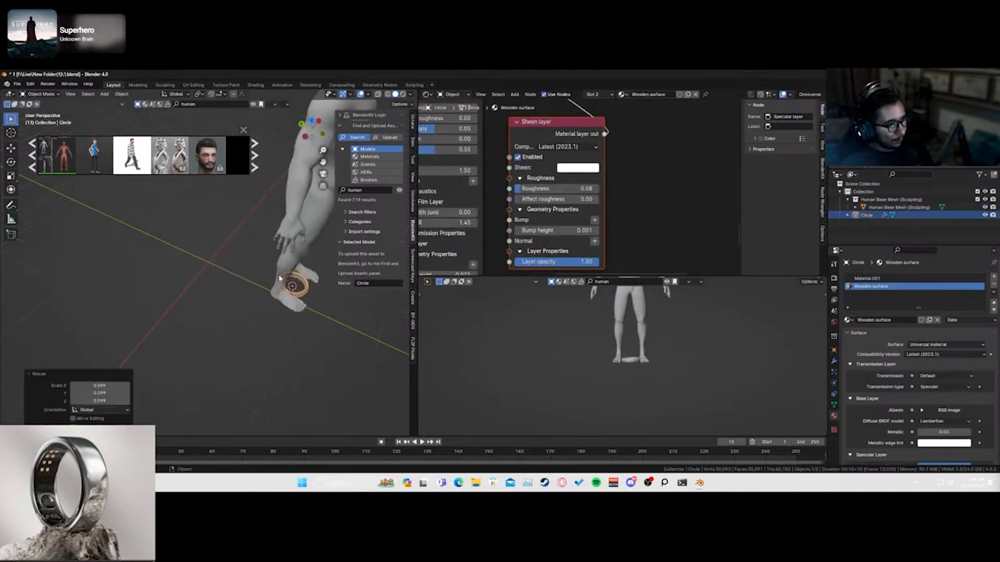
- Snap the ring to the human figure's hand and scale it down by a factor of about 0.1
{"action": "scroll", "coordinate": [265, 266], "scroll_direction": "up", "scroll_amount": 4}
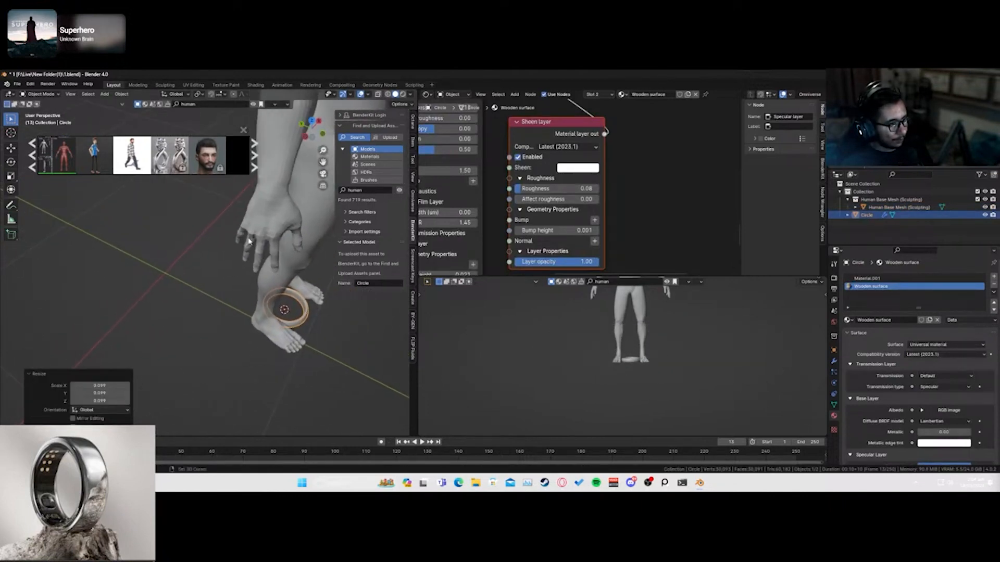
{"action": "key", "text": "shift+s"}
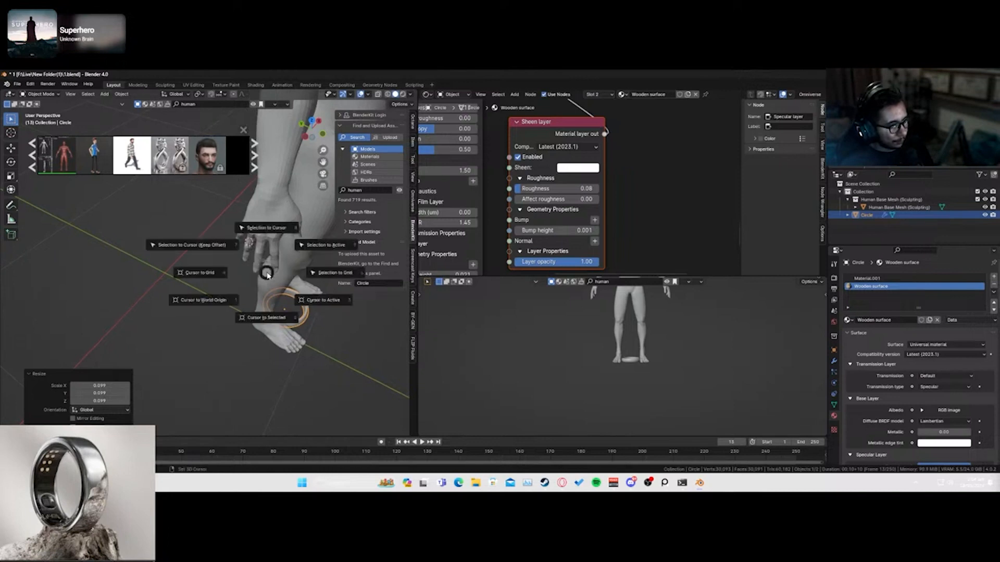
{"action": "left_click", "coordinate": [263, 271]}
{"action": "key", "text": "s"}
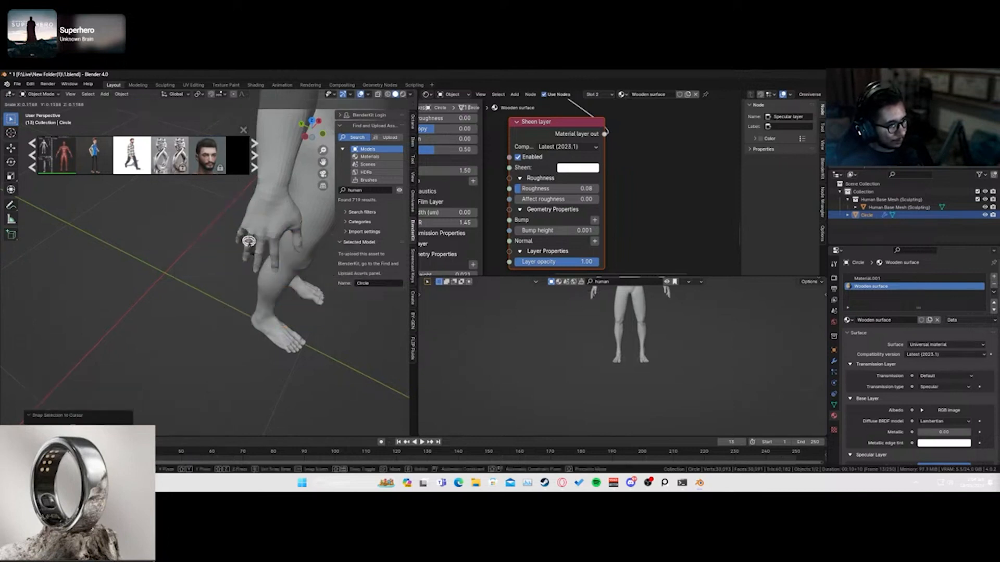
{"action": "left_click", "coordinate": [260, 268]}
- Move, rotate and scale the ring to fit around one of the human figure's fingers, and save the file
{"action": "scroll", "coordinate": [259, 268], "scroll_direction": "up", "scroll_amount": 2}
{"action": "key", "text": "KP_Decimal"}
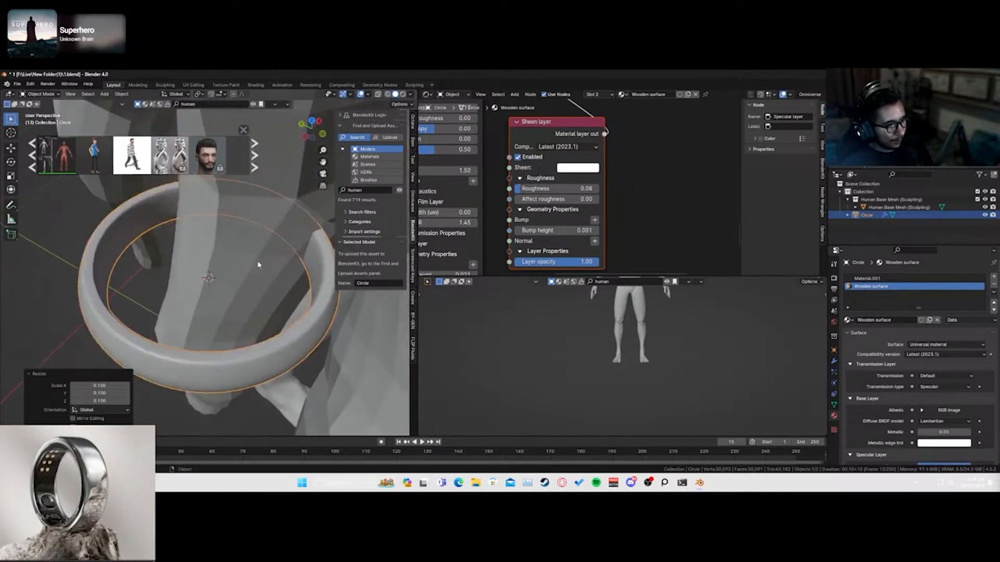
{"action": "middle_click_drag", "start_coordinate": [249, 313], "coordinate": [242, 260]}
{"action": "scroll", "coordinate": [205, 272], "scroll_direction": "down", "scroll_amount": 10}
{"action": "key", "text": "g"}
{"action": "left_click", "coordinate": [189, 263]}
{"action": "key", "text": "r"}
{"action": "left_click", "coordinate": [210, 267]}
{"action": "key", "text": "s"}
{"action": "left_click", "coordinate": [291, 311]}
{"action": "key", "text": "s"}
{"action": "left_click", "coordinate": [228, 266]}
{"action": "key", "text": "r"}
{"action": "left_click", "coordinate": [242, 304]}
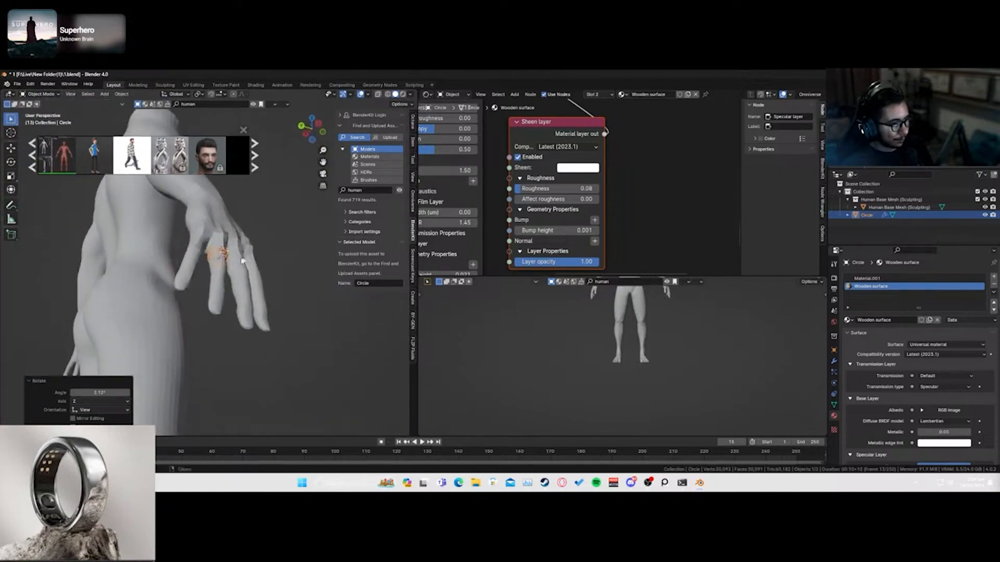
{"action": "key", "text": "ctrl+s"}
- Apply the ring's scale and delete the human base mesh
{"action": "key", "text": "ctrl+a"}
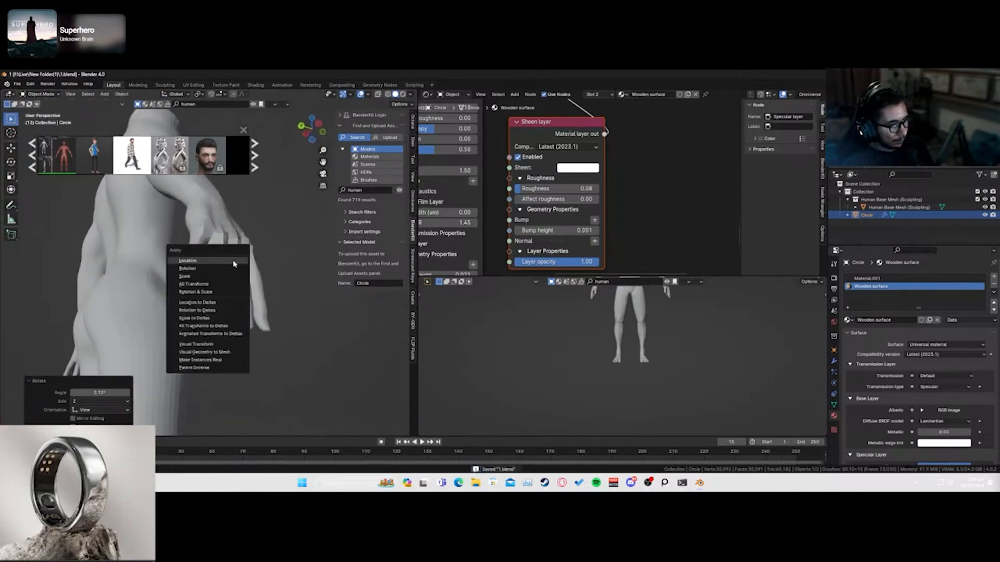
{"action": "left_click", "coordinate": [216, 276]}
{"action": "left_click", "coordinate": [226, 216]}
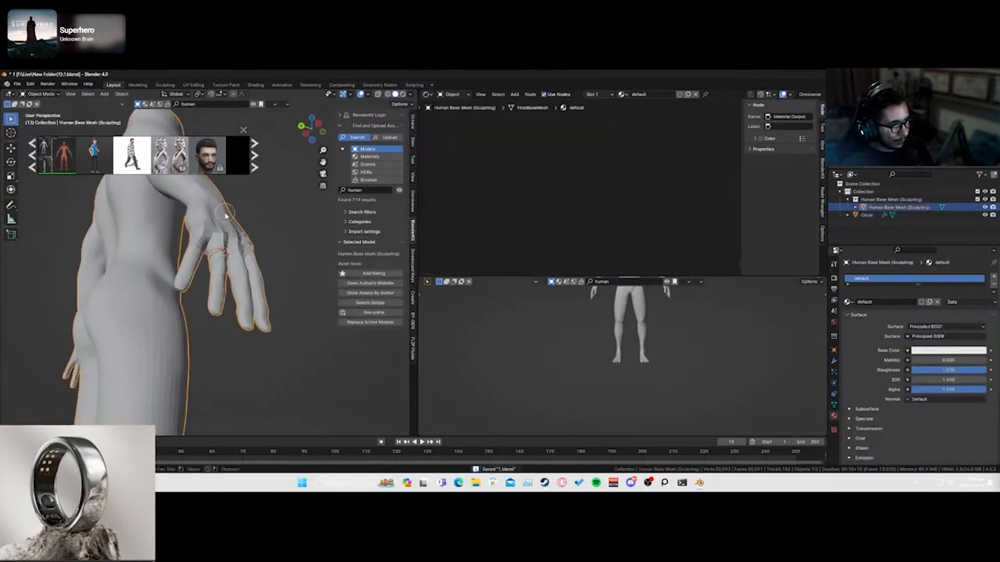
{"action": "key", "text": "Delete"}
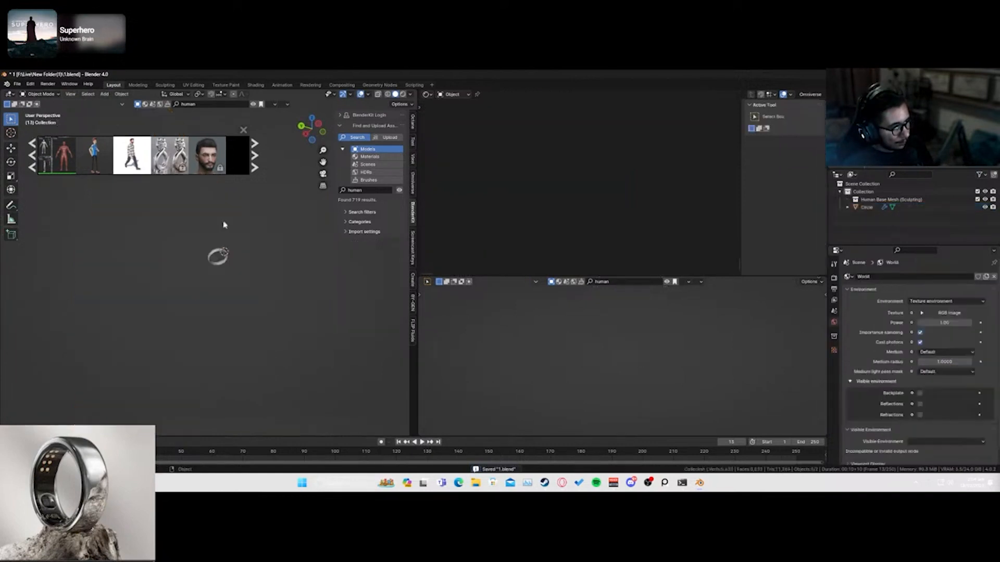
- Select the ring and display it in rendered shading in the second viewport, framed close up in both views
{"action": "left_click", "coordinate": [224, 259]}
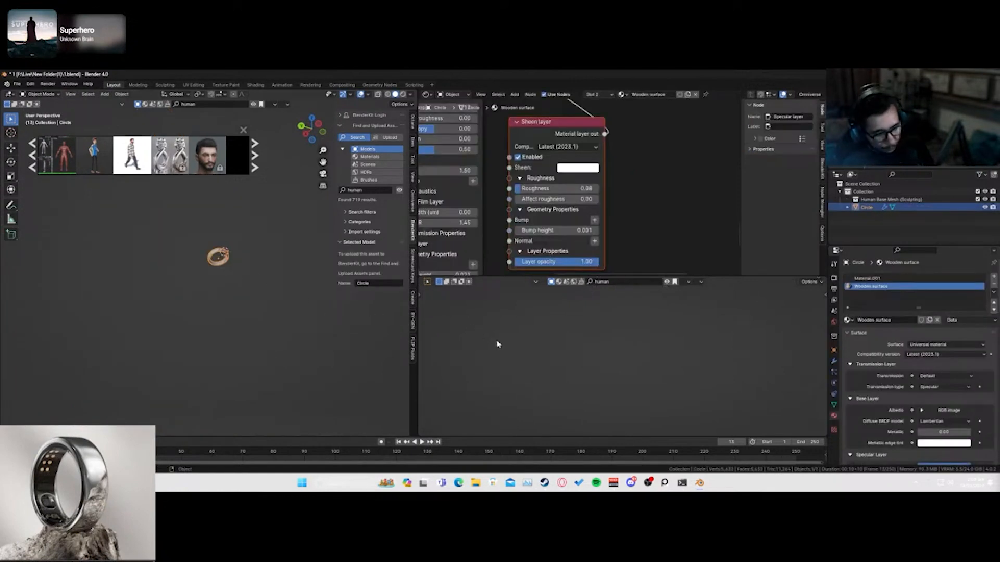
{"action": "key", "text": "z"}
{"action": "key", "text": "z"}
{"action": "left_click", "coordinate": [612, 352]}
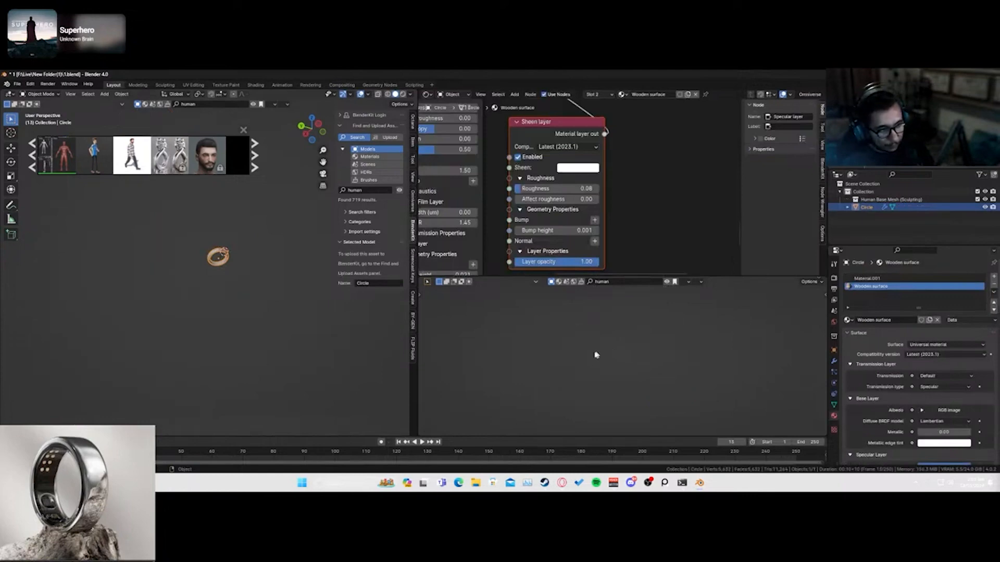
{"action": "scroll", "coordinate": [599, 359], "scroll_direction": "up", "scroll_amount": 6}
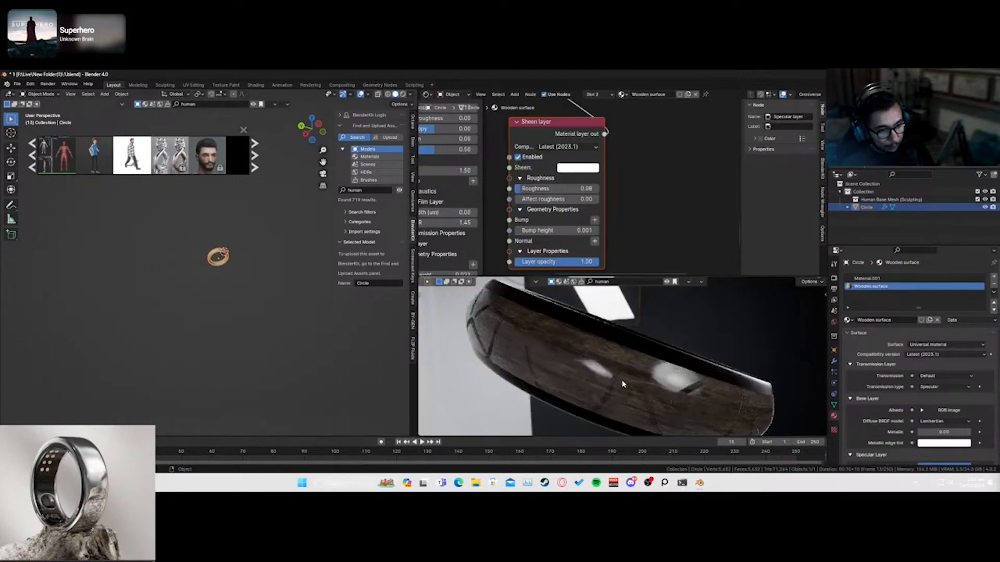
{"action": "middle_click_drag", "start_coordinate": [624, 386], "coordinate": [537, 366]}
{"action": "scroll", "coordinate": [227, 256], "scroll_direction": "up", "scroll_amount": 5}
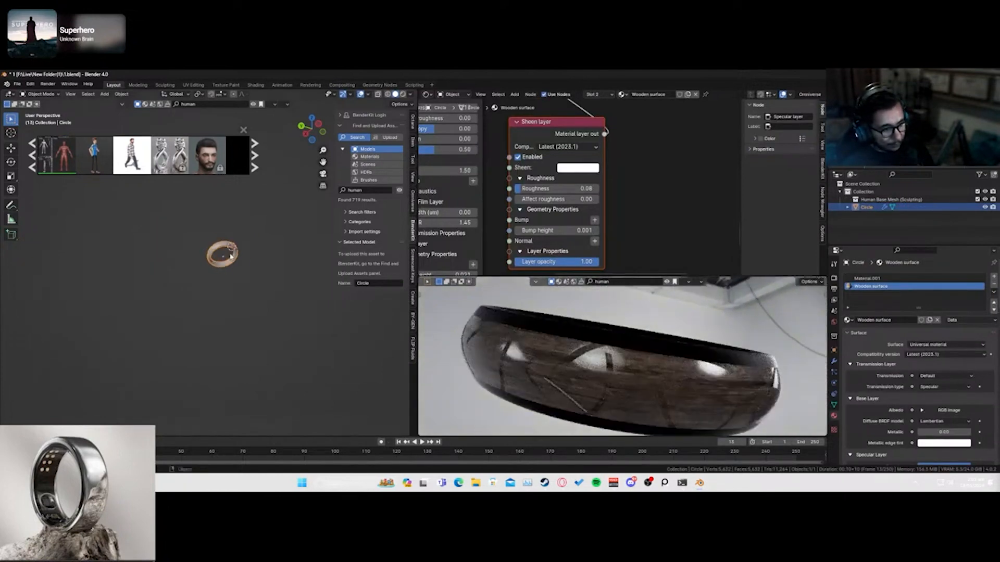
{"action": "scroll", "coordinate": [227, 255], "scroll_direction": "up", "scroll_amount": 5}
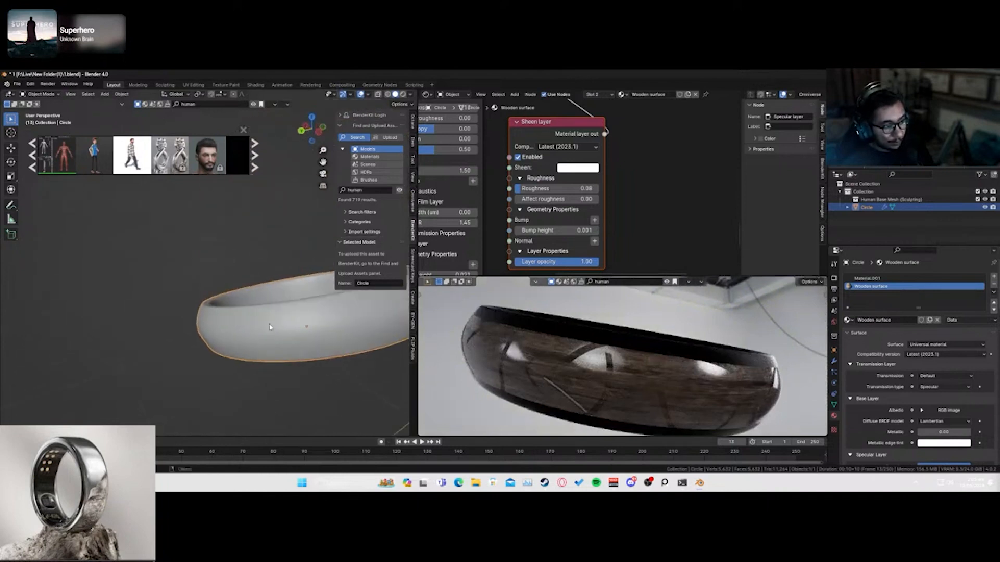
- Set the scale of the scratches texture's 3D transformation in the wooden surface material to 1.030 on all axes
{"action": "scroll", "coordinate": [575, 166], "scroll_direction": "down", "scroll_amount": 6}
{"action": "middle_click_drag", "start_coordinate": [531, 205], "coordinate": [689, 158]}
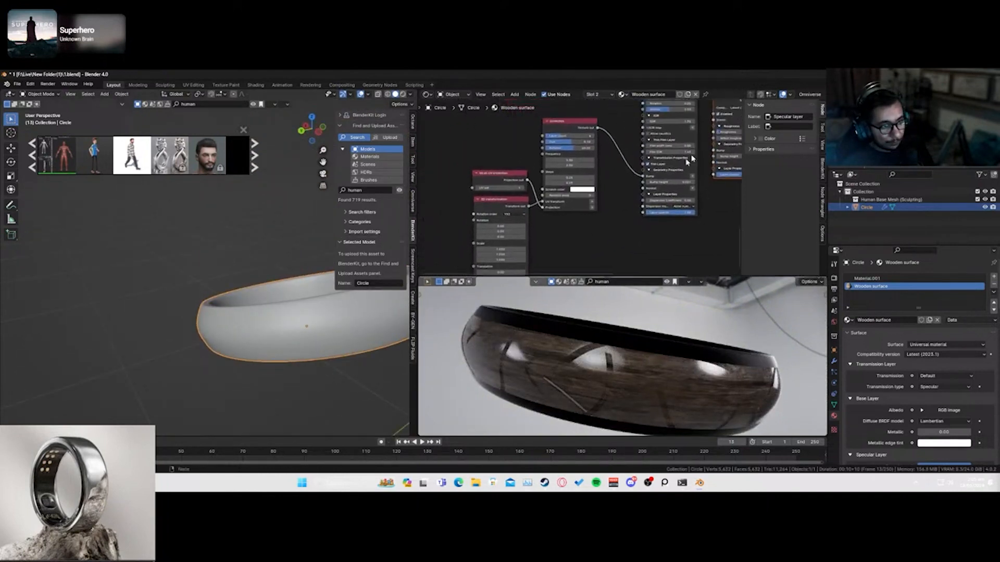
{"action": "scroll", "coordinate": [543, 218], "scroll_direction": "up", "scroll_amount": 2}
{"action": "middle_click_drag", "start_coordinate": [542, 218], "coordinate": [585, 144]}
{"action": "scroll", "coordinate": [584, 144], "scroll_direction": "up", "scroll_amount": 2}
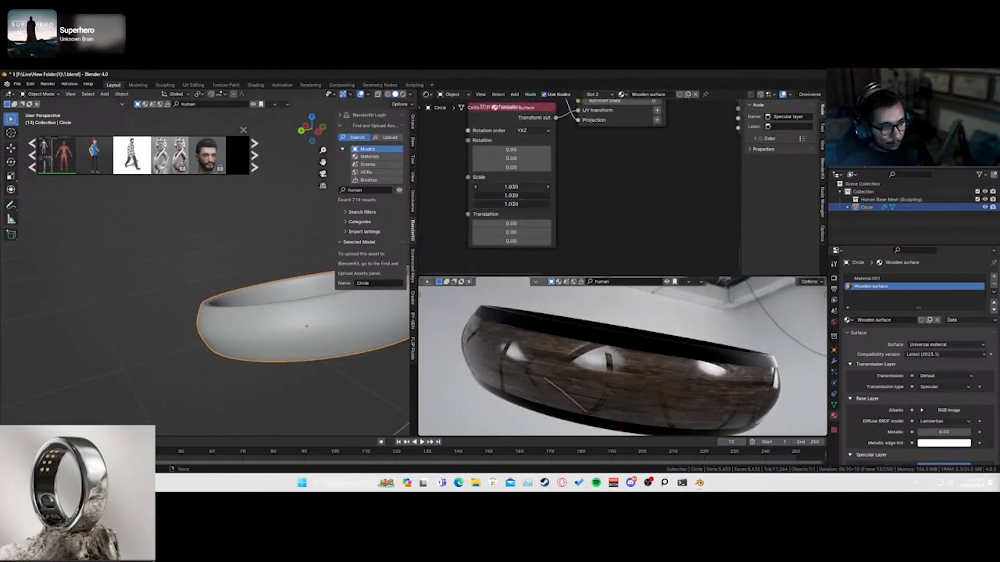
{"action": "mouse_move", "coordinate": [511, 187]}
{"action": "left_mouse_down"}
{"action": "mouse_move", "coordinate": [502, 187]}
{"action": "mouse_move", "coordinate": [513, 187]}
{"action": "left_mouse_up"}
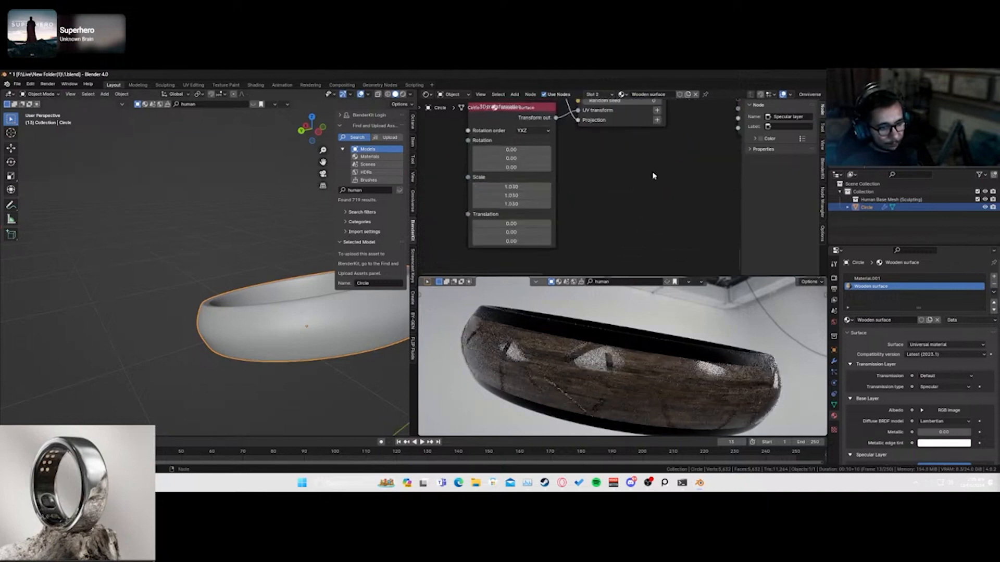
- Try a bump height of 0.001 on the wooden surface's specular layer, followed by an even smaller value
{"action": "middle_click_drag", "start_coordinate": [646, 174], "coordinate": [468, 115]}
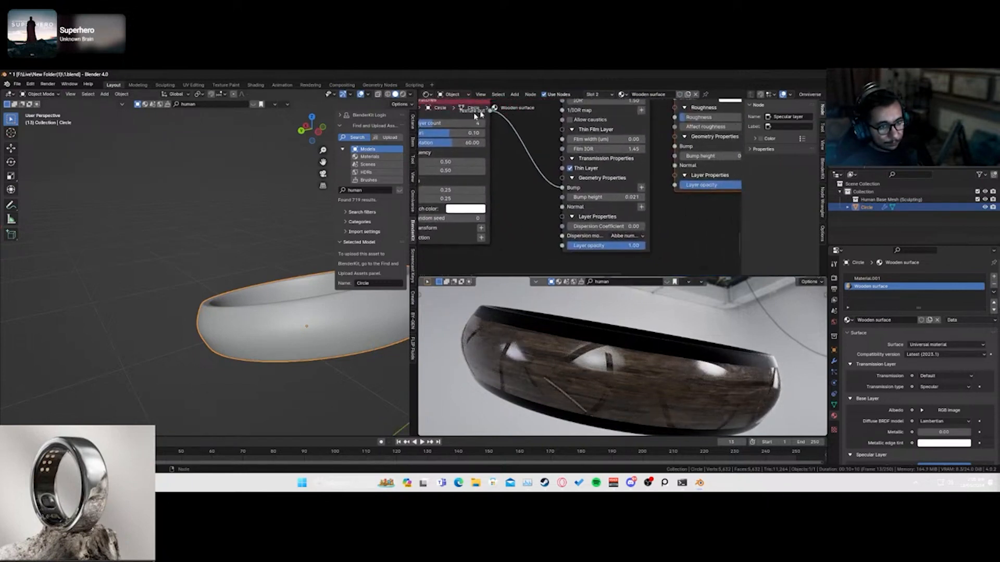
{"action": "left_click_drag", "start_coordinate": [609, 196], "coordinate": [614, 196]}
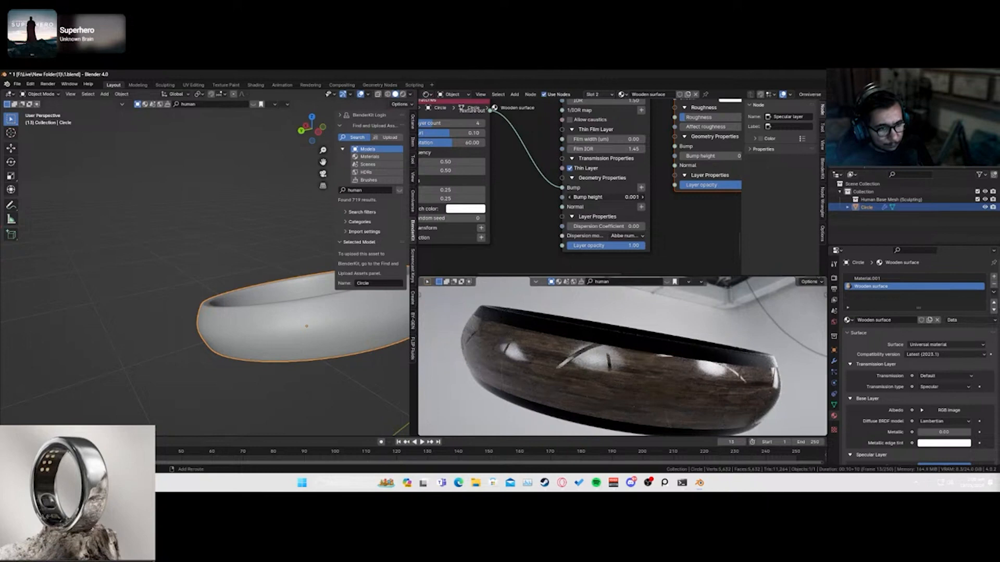
{"action": "left_click", "coordinate": [614, 197]}
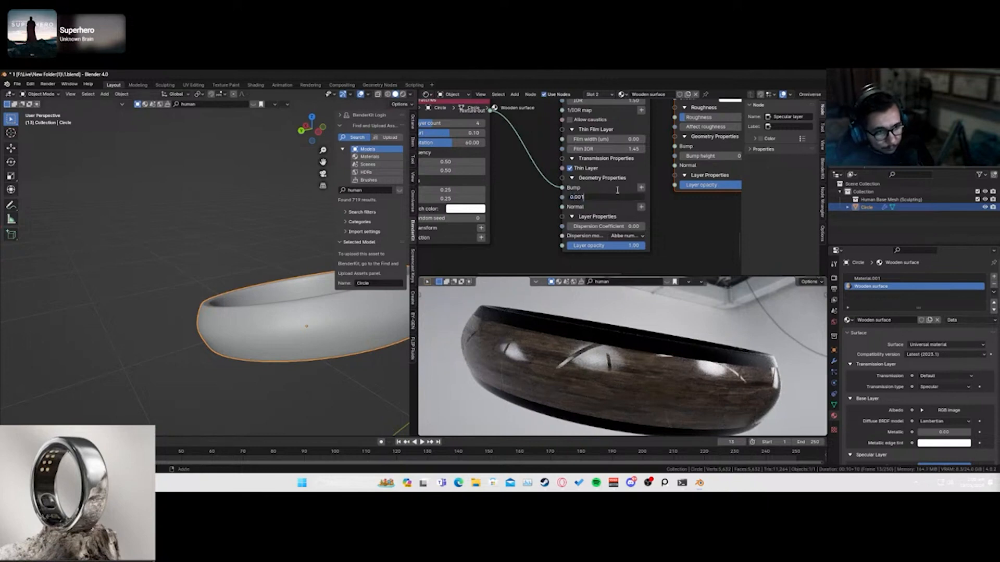
{"action": "key", "text": "Return"}
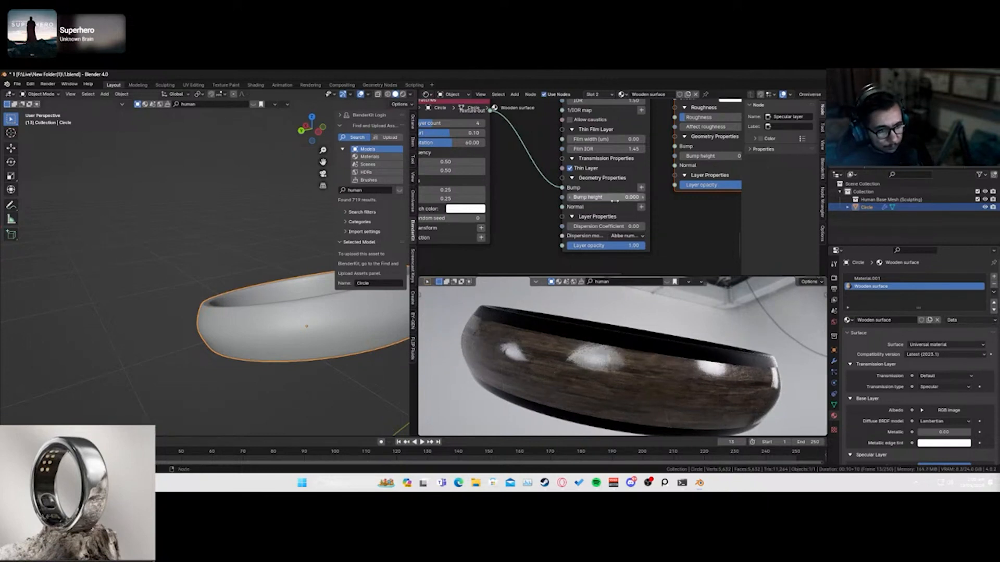
- Try specular layer bump heights of 0.005 and 0.001 for the scratches on the wooden surface
{"action": "left_click", "coordinate": [617, 200]}
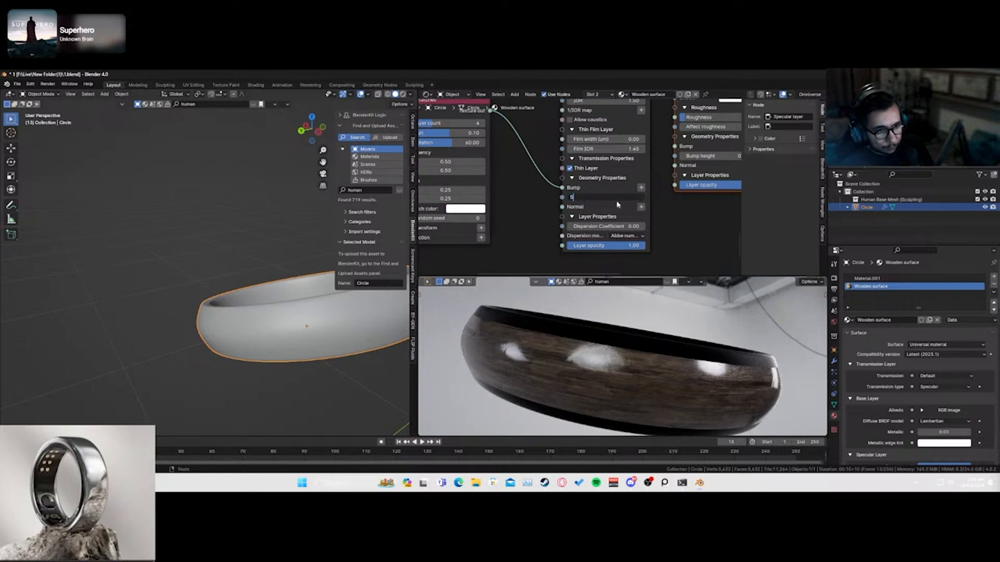
{"action": "key", "text": "Return"}
{"action": "left_click", "coordinate": [617, 200]}
{"action": "type", "text": "0."}
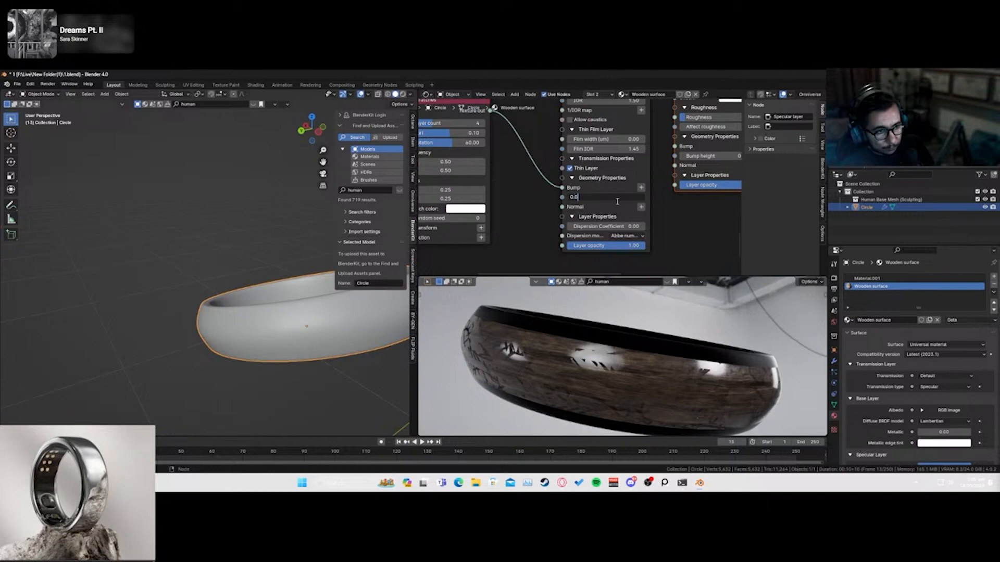
{"action": "key", "text": "Return"}
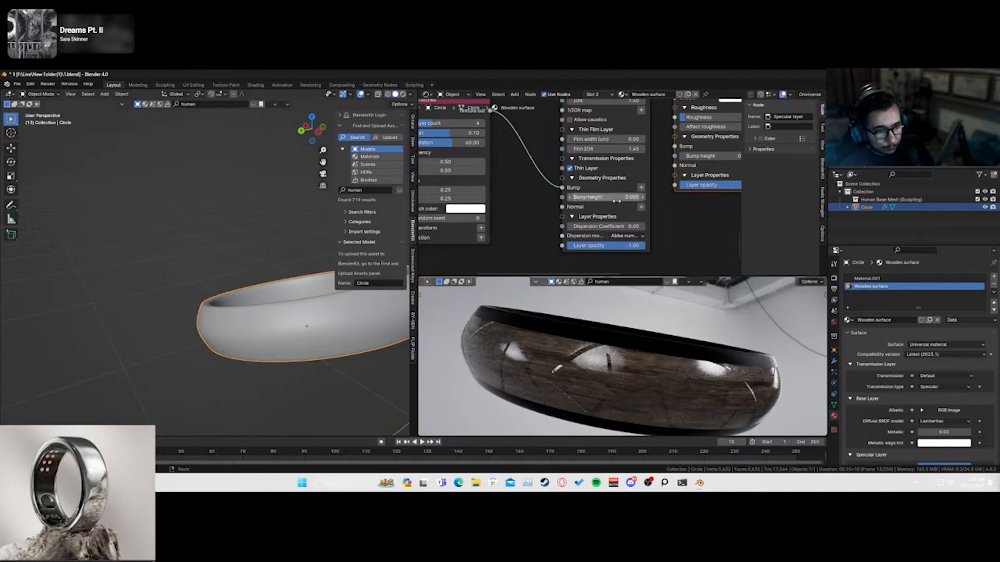
{"action": "left_click", "coordinate": [616, 200]}
{"action": "type", "text": "1"}
{"action": "key", "text": "Return"}
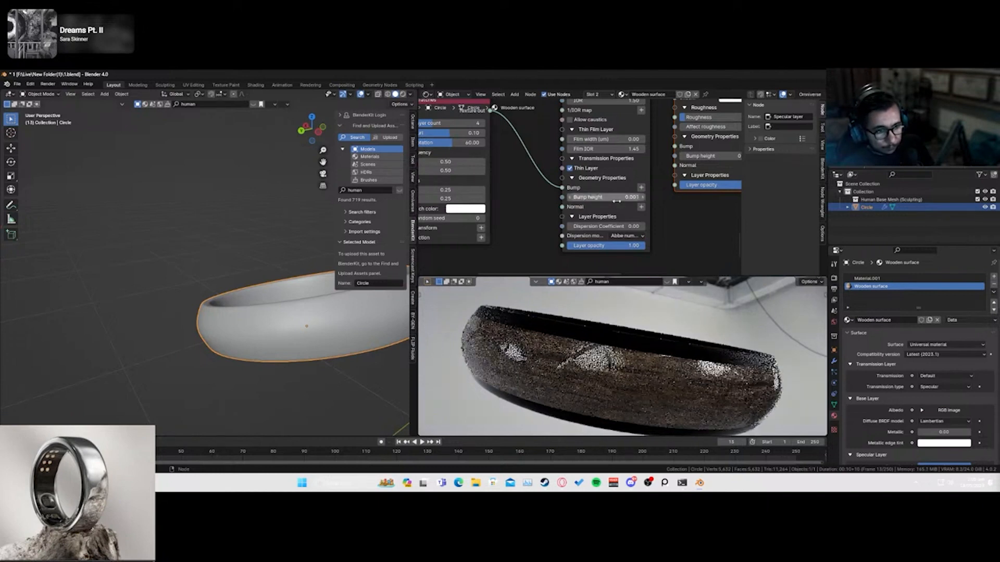
- Set the bump height of the wooden surface's specular layer to 0.0002
{"action": "left_click", "coordinate": [615, 195]}
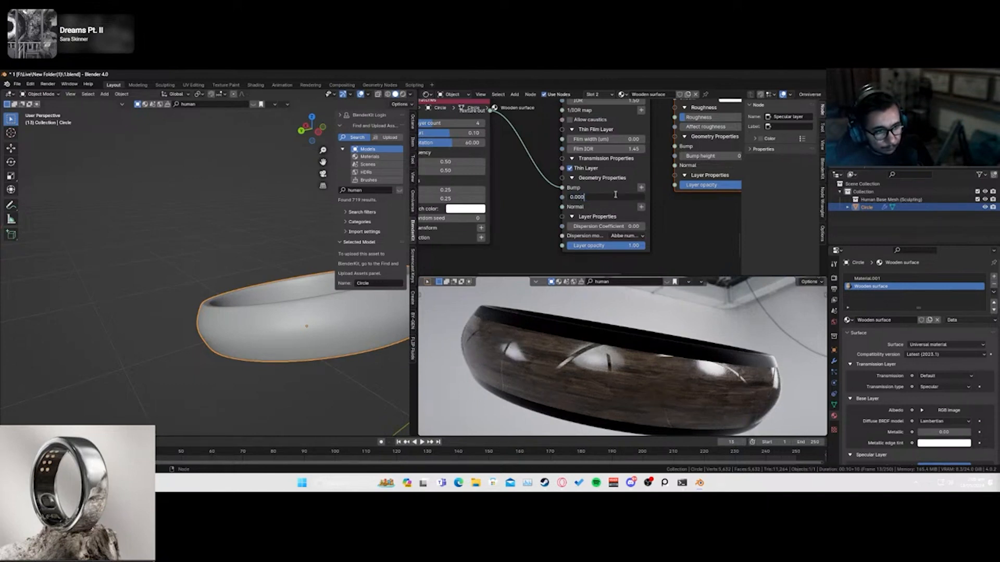
{"action": "key", "text": "Escape"}
{"action": "left_click", "coordinate": [616, 196]}
{"action": "type", "text": "0.0005"}
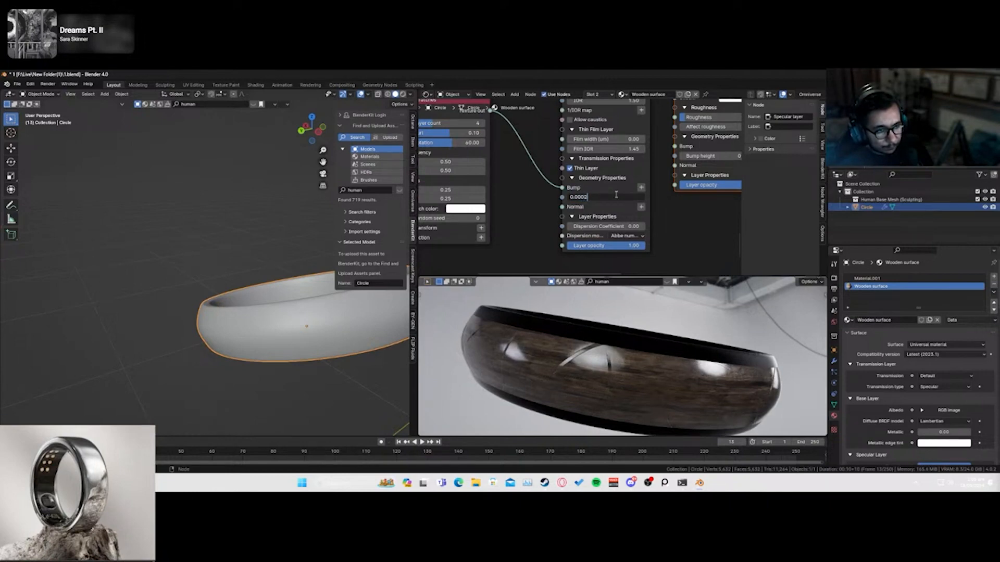
{"action": "key", "text": "Return"}
- Set the scale of the scratches' 3D transformation to 0.500 on all axes, check the ring, and save the file
{"action": "middle_click_drag", "start_coordinate": [636, 370], "coordinate": [586, 299]}
{"action": "middle_click_drag", "start_coordinate": [520, 228], "coordinate": [667, 154]}
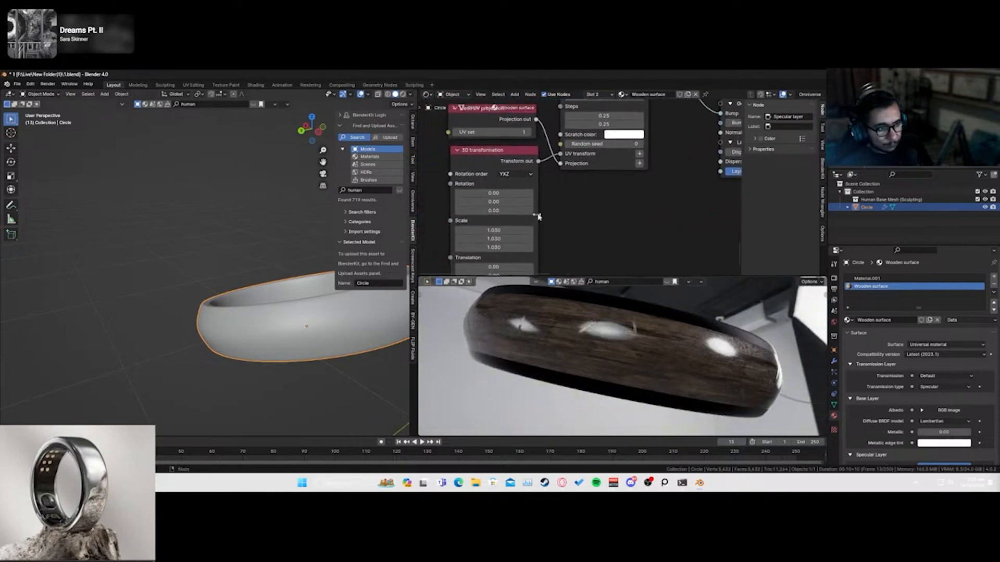
{"action": "left_click_drag", "start_coordinate": [493, 230], "coordinate": [475, 231]}
{"action": "middle_click_drag", "start_coordinate": [578, 354], "coordinate": [567, 373]}
{"action": "key", "text": "ctrl+s"}
{"action": "middle_click_drag", "start_coordinate": [645, 370], "coordinate": [620, 350]}
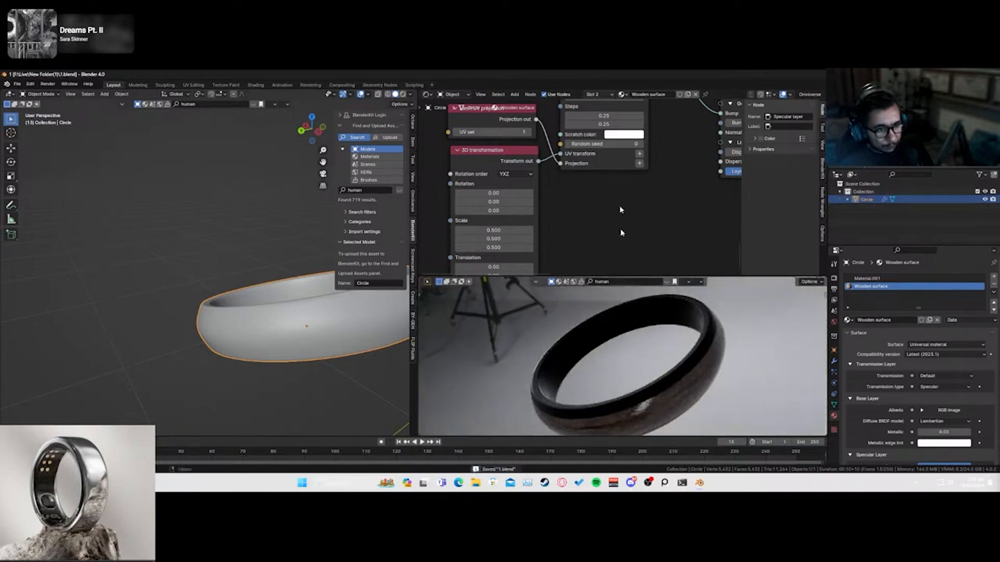
- In Material.001, set the noise texture's 3D transformation scale to 0.040 on all axes and save the file
{"action": "scroll", "coordinate": [609, 179], "scroll_direction": "down", "scroll_amount": 5}
{"action": "middle_click_drag", "start_coordinate": [610, 178], "coordinate": [605, 140]}
{"action": "left_click", "coordinate": [867, 279]}
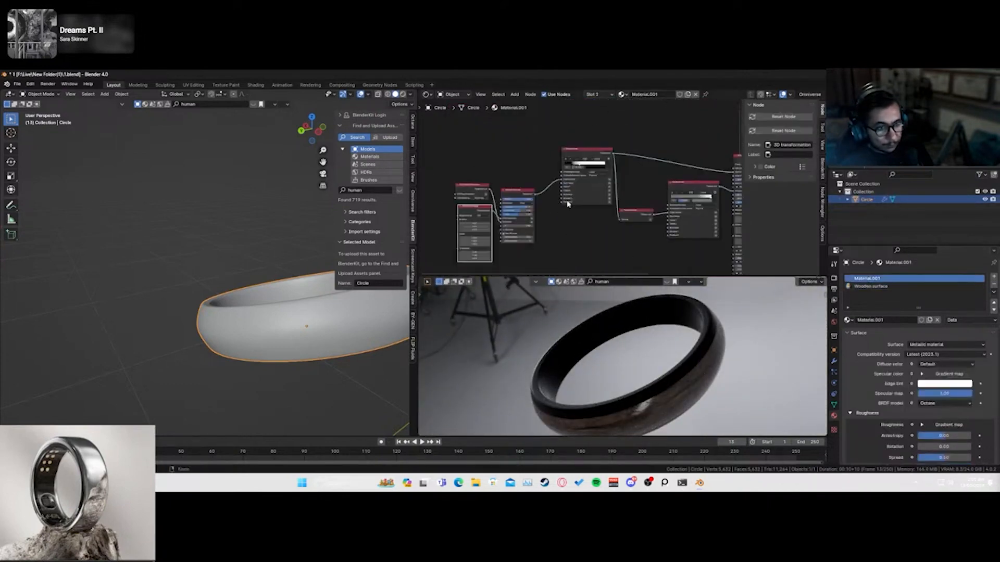
{"action": "middle_click_drag", "start_coordinate": [567, 250], "coordinate": [621, 192]}
{"action": "scroll", "coordinate": [635, 192], "scroll_direction": "up", "scroll_amount": 5}
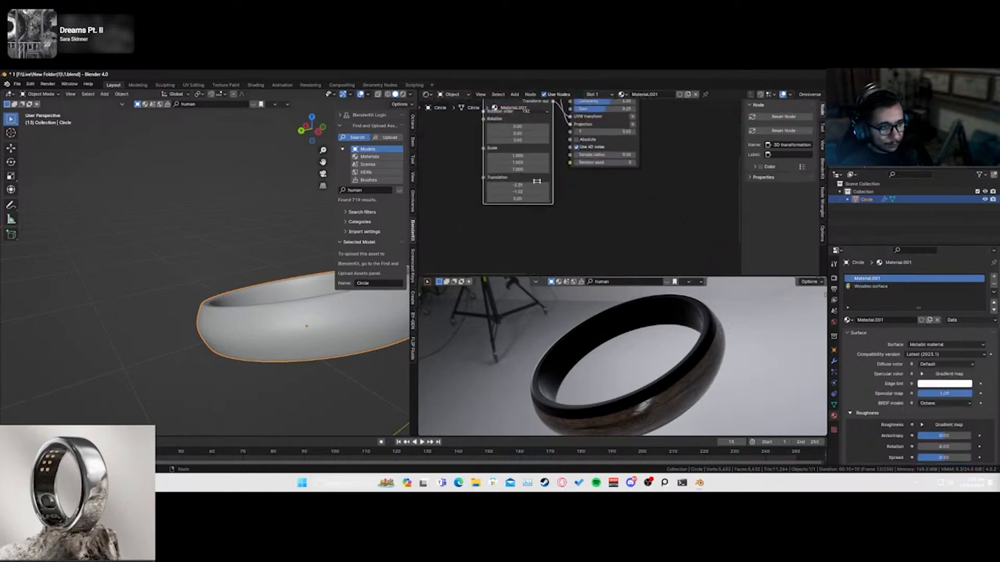
{"action": "left_click_drag", "start_coordinate": [532, 156], "coordinate": [495, 169]}
{"action": "middle_click_drag", "start_coordinate": [605, 360], "coordinate": [646, 339]}
{"action": "key", "text": "ctrl+s"}
{"action": "middle_click_drag", "start_coordinate": [622, 386], "coordinate": [650, 398]}
{"action": "scroll", "coordinate": [651, 398], "scroll_direction": "up", "scroll_amount": 3}
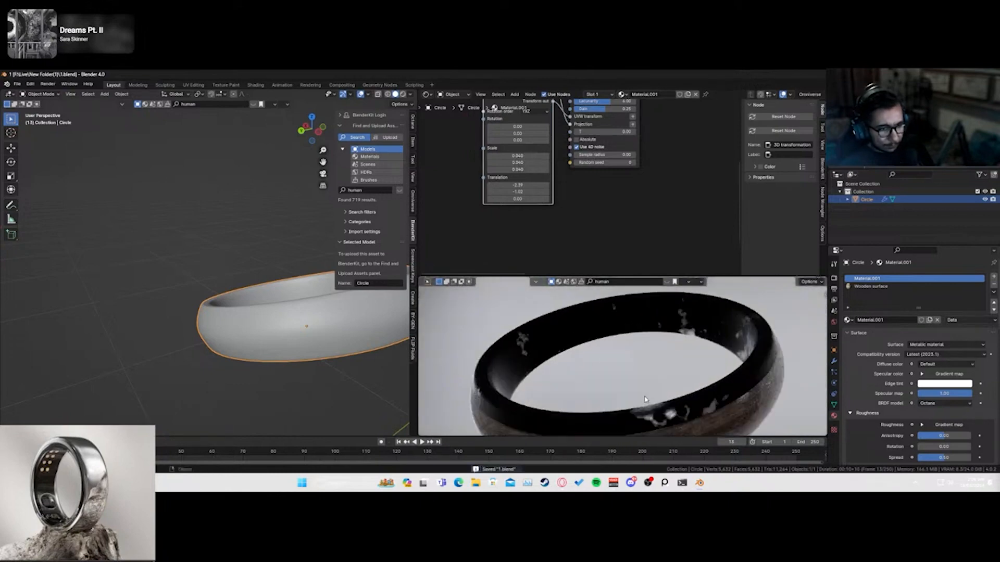
- Shift the light stop of Material.001's first gradient map to about 0.2 to sharpen the wear patches, and save the file
{"action": "middle_click_drag", "start_coordinate": [569, 247], "coordinate": [448, 388]}
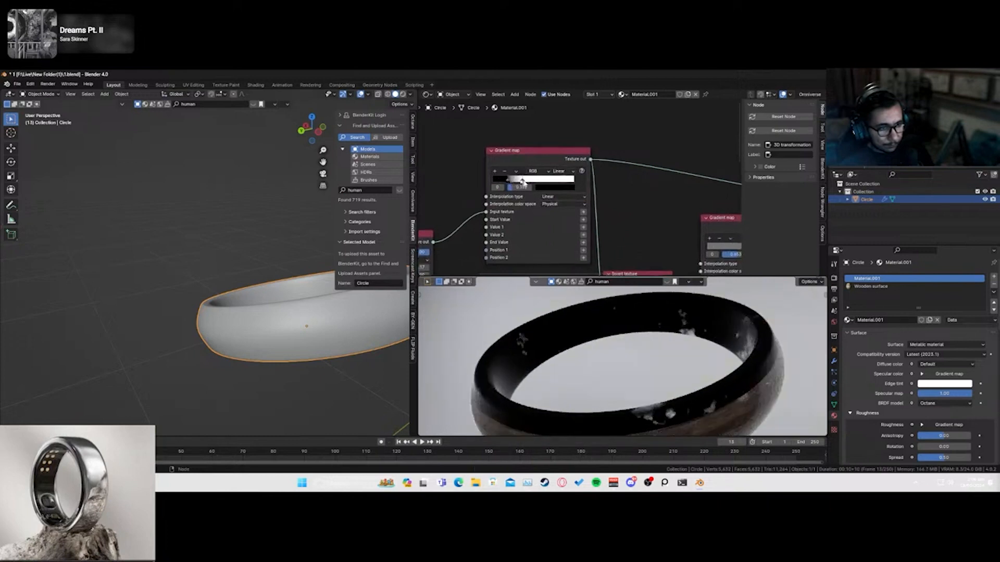
{"action": "left_click_drag", "start_coordinate": [522, 181], "coordinate": [510, 182]}
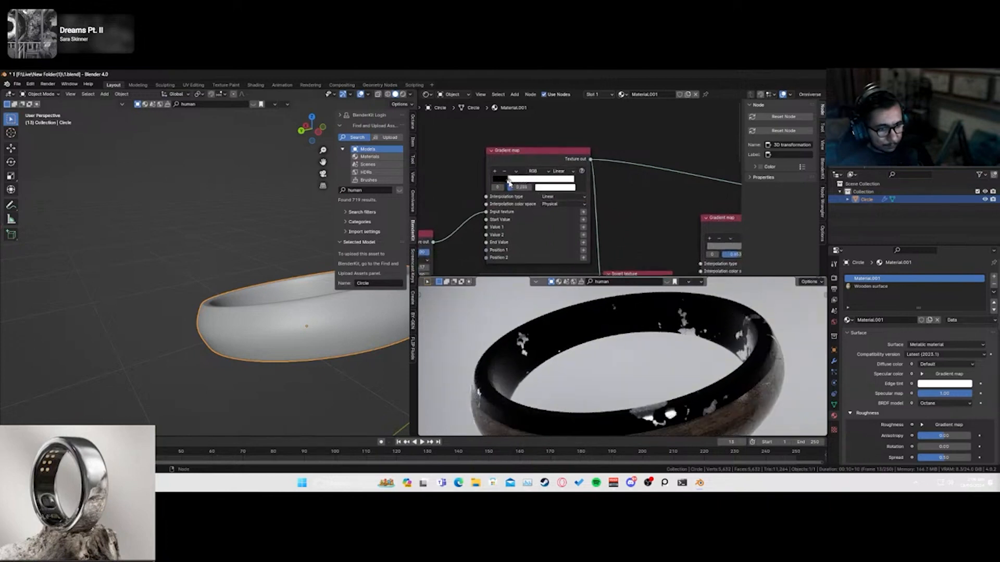
{"action": "middle_click_drag", "start_coordinate": [580, 312], "coordinate": [643, 383]}
{"action": "key", "text": "ctrl+s"}
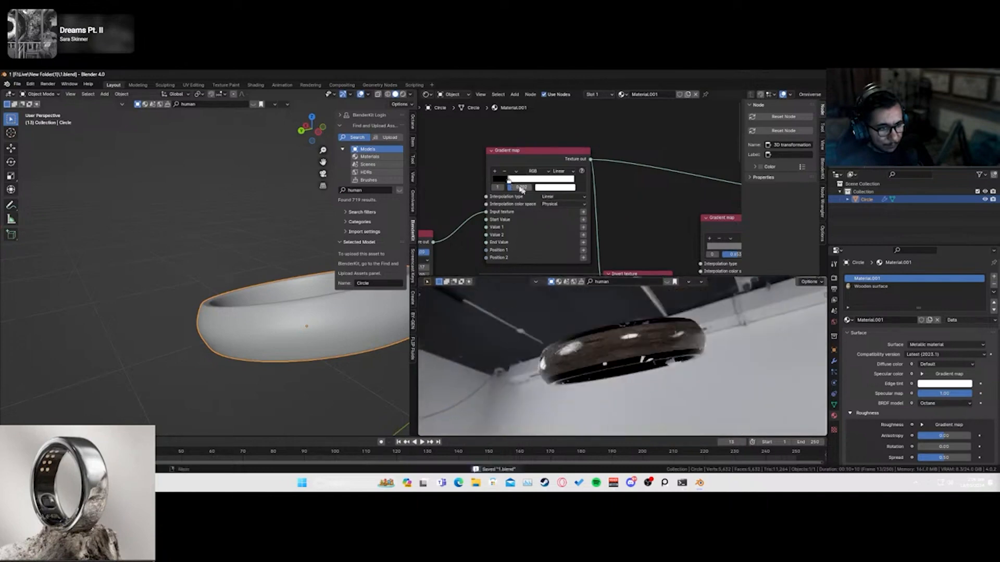
- Change the gradient map's light stop from white to a light grey and check the ring from above
{"action": "scroll", "coordinate": [521, 189], "scroll_direction": "up", "scroll_amount": 3}
{"action": "left_click", "coordinate": [529, 190]}
{"action": "left_click", "coordinate": [624, 226]}
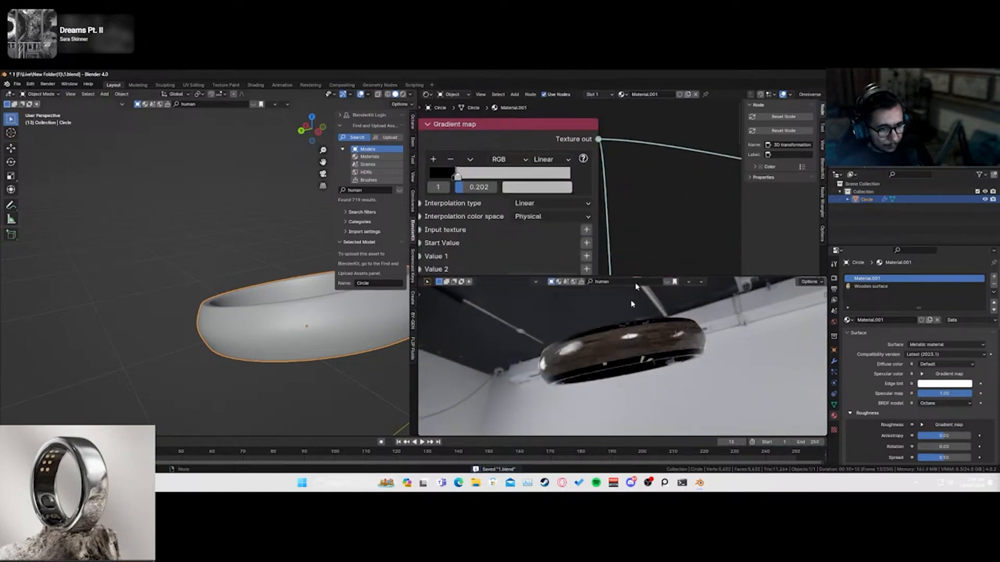
{"action": "middle_click_drag", "start_coordinate": [631, 300], "coordinate": [619, 372]}
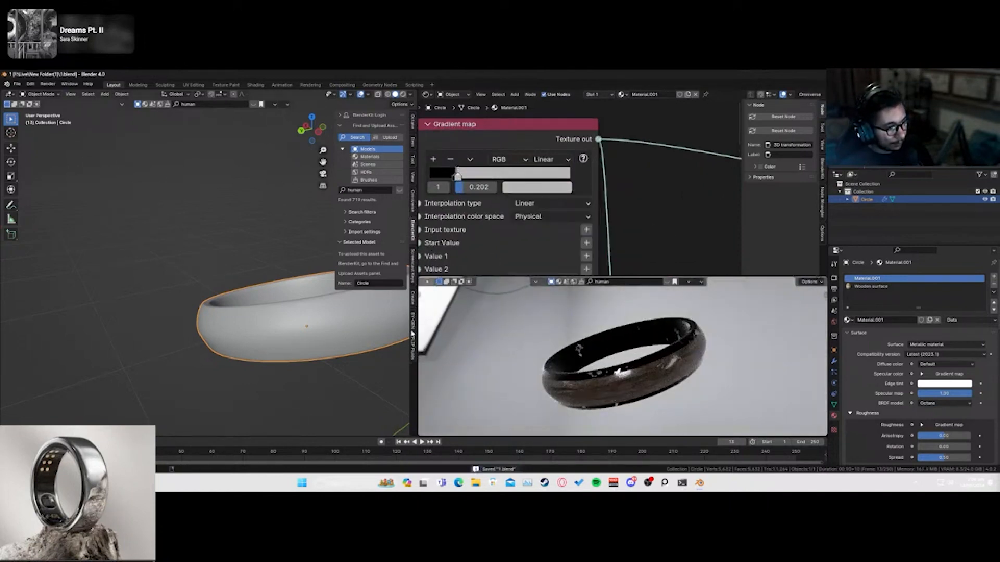
- Open the Screencast Keys settings and set the key display's origin to the main 3D viewport
{"action": "left_click", "coordinate": [414, 267]}
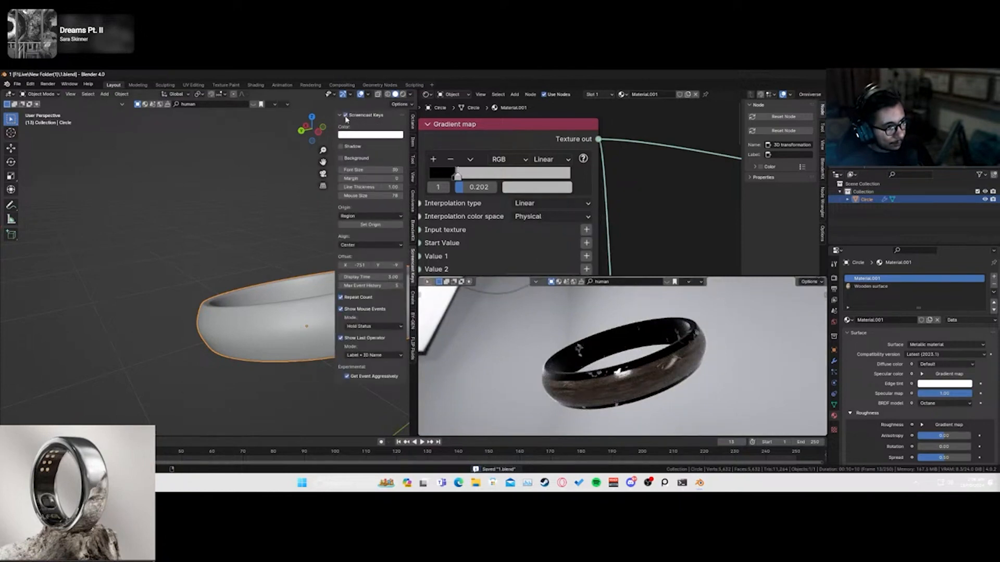
{"action": "left_click", "coordinate": [367, 225]}
{"action": "left_click", "coordinate": [263, 237]}
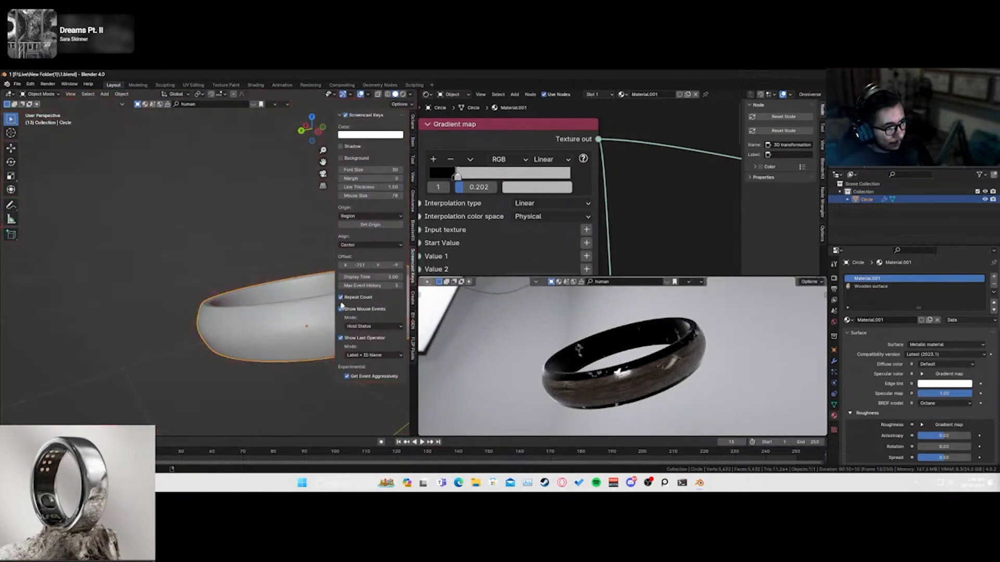